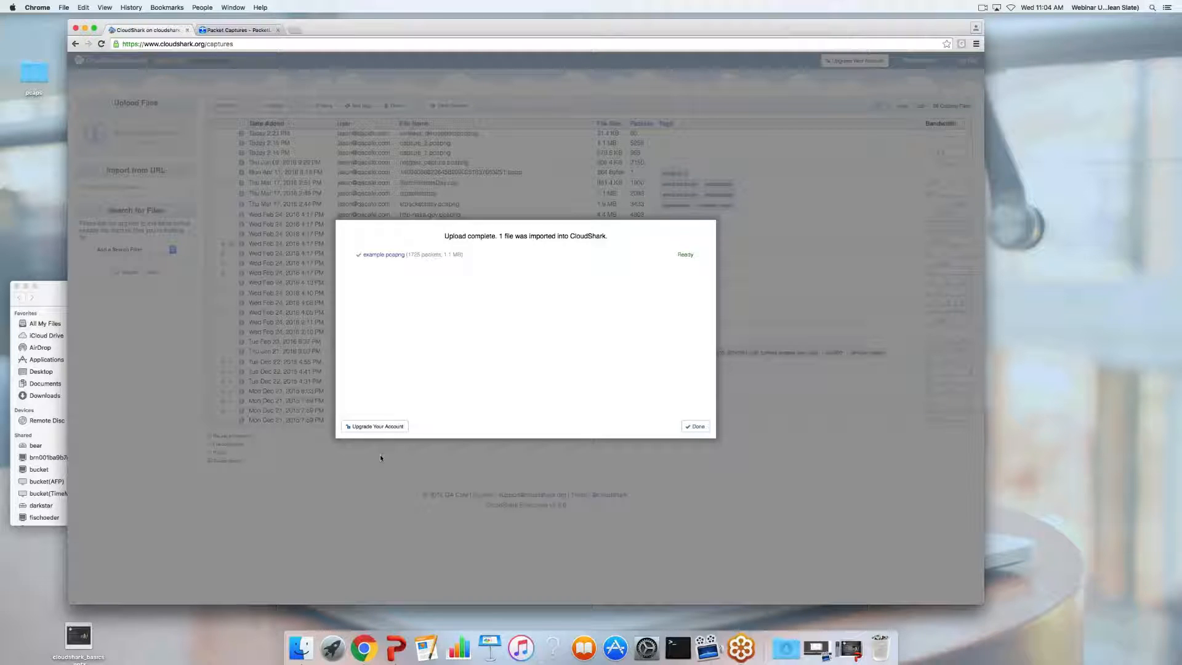
View the uploaded example.pcapng capture, return to the capture list, then go to the PacketLife captures page
left_click(383, 254)
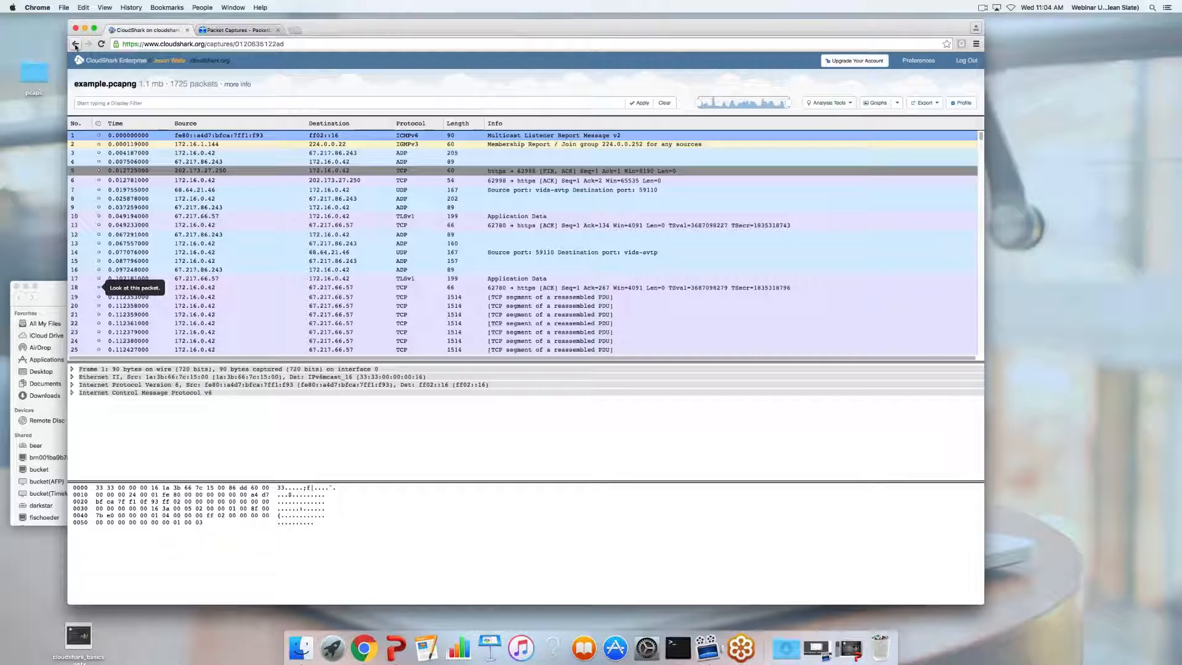
left_click(75, 44)
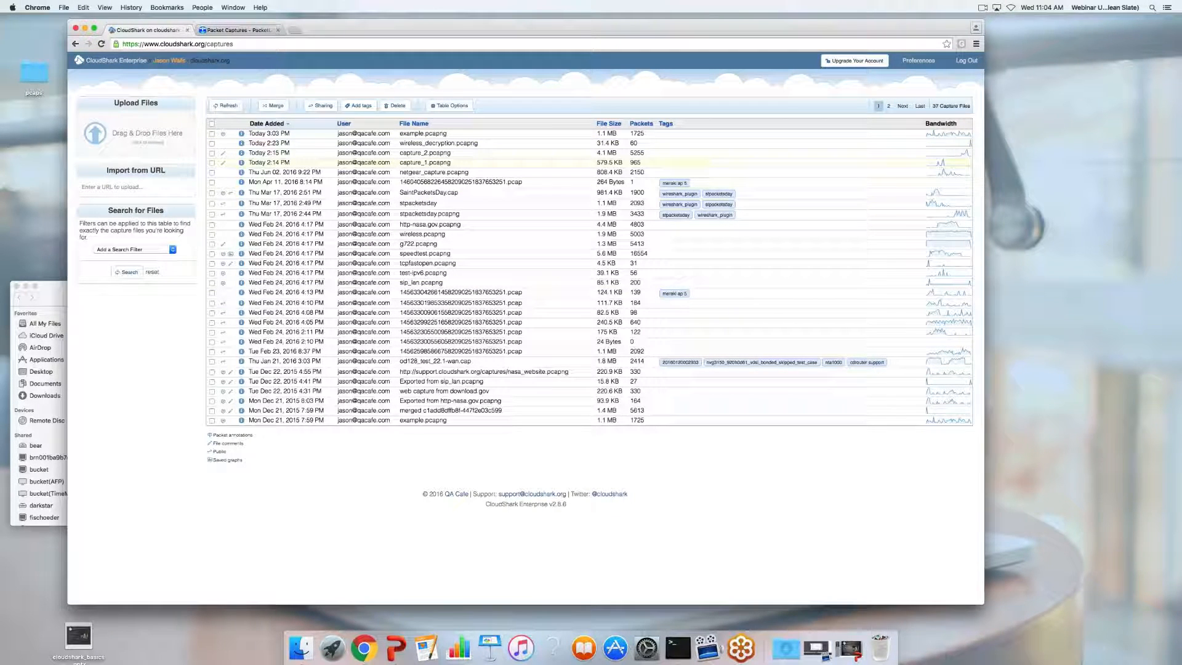
left_click(240, 31)
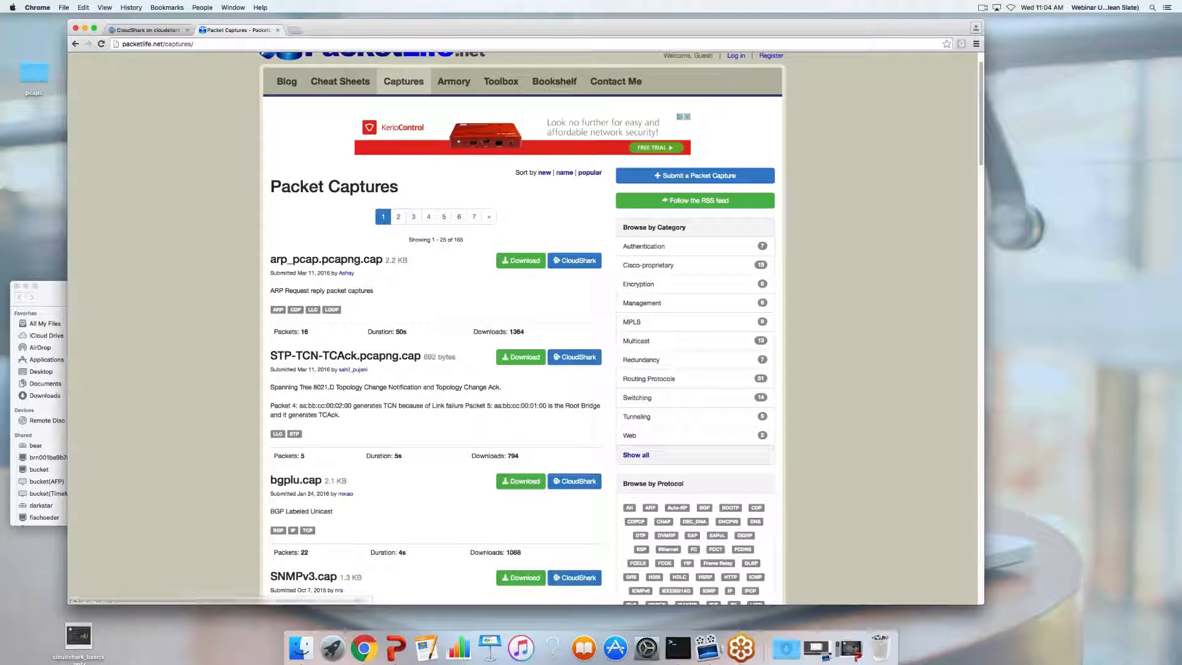
Copy the arp_pcap.pcapng.cap download link from PacketLife.net and go back to CloudShark
right_click(524, 265)
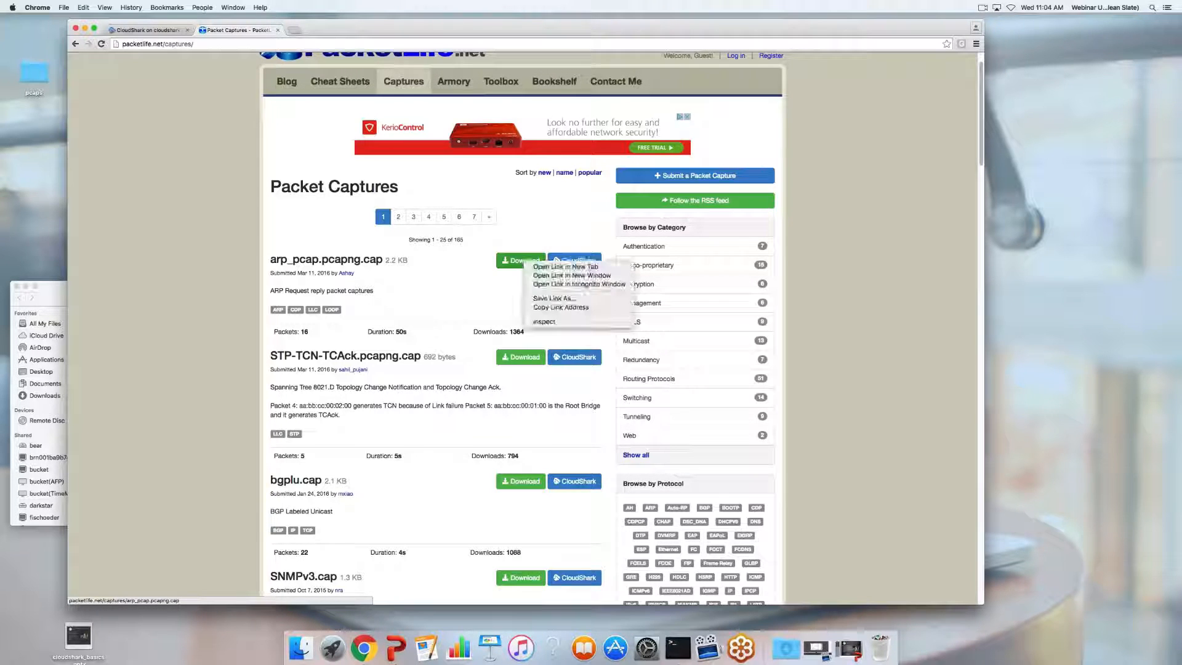
left_click(561, 307)
left_click(148, 30)
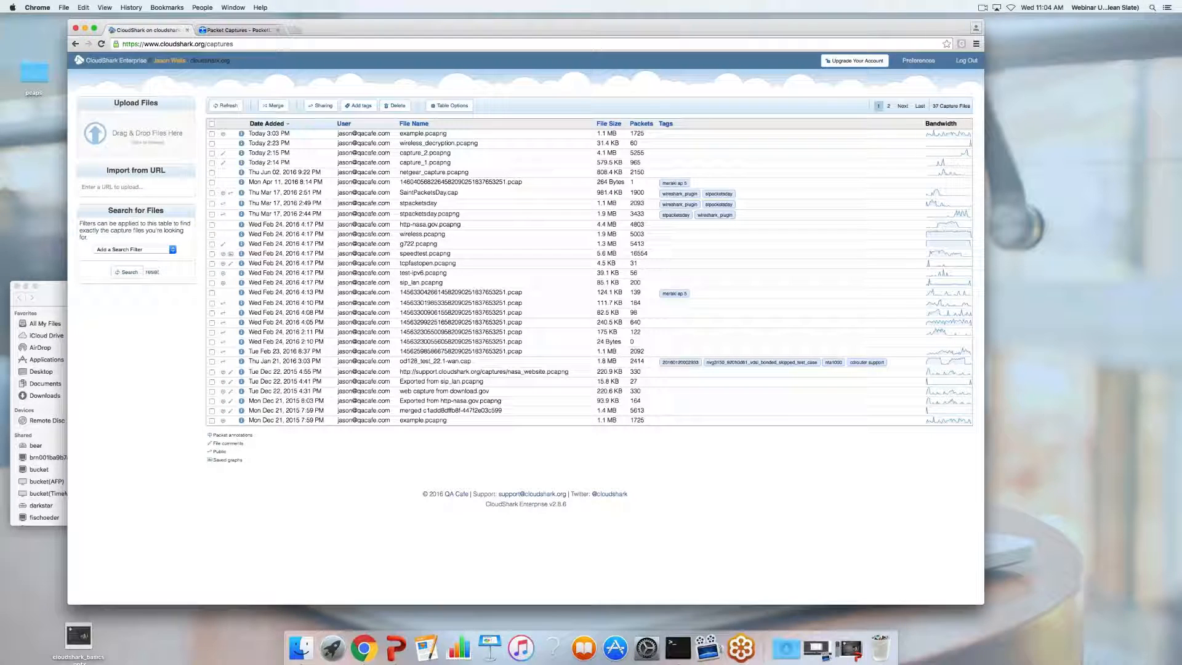
Import arp_pcap.pcapng.cap into CloudShark by pasting its PacketLife download URL
left_click(128, 186)
key("super+v")
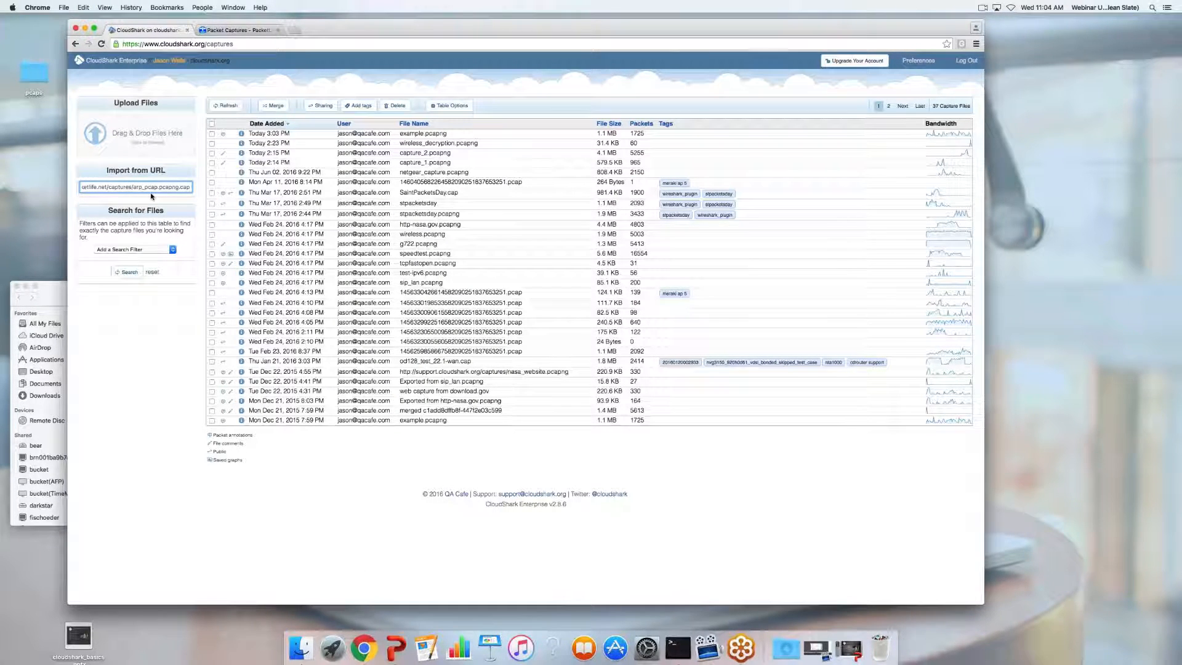
key("Return")
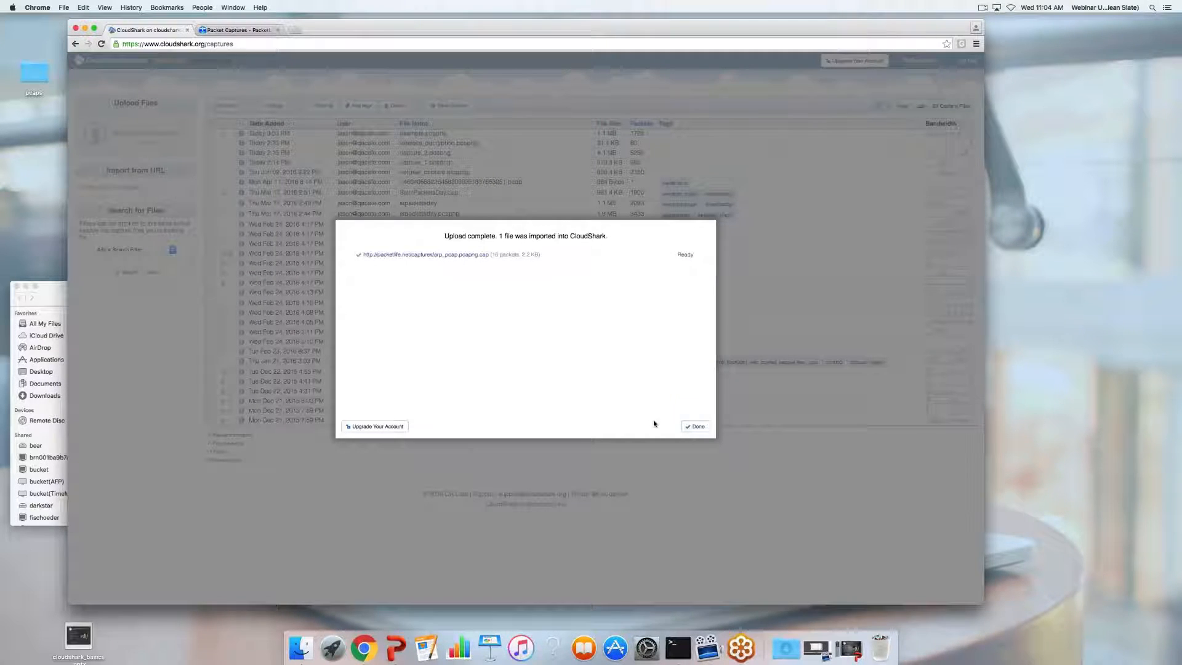
left_click(695, 426)
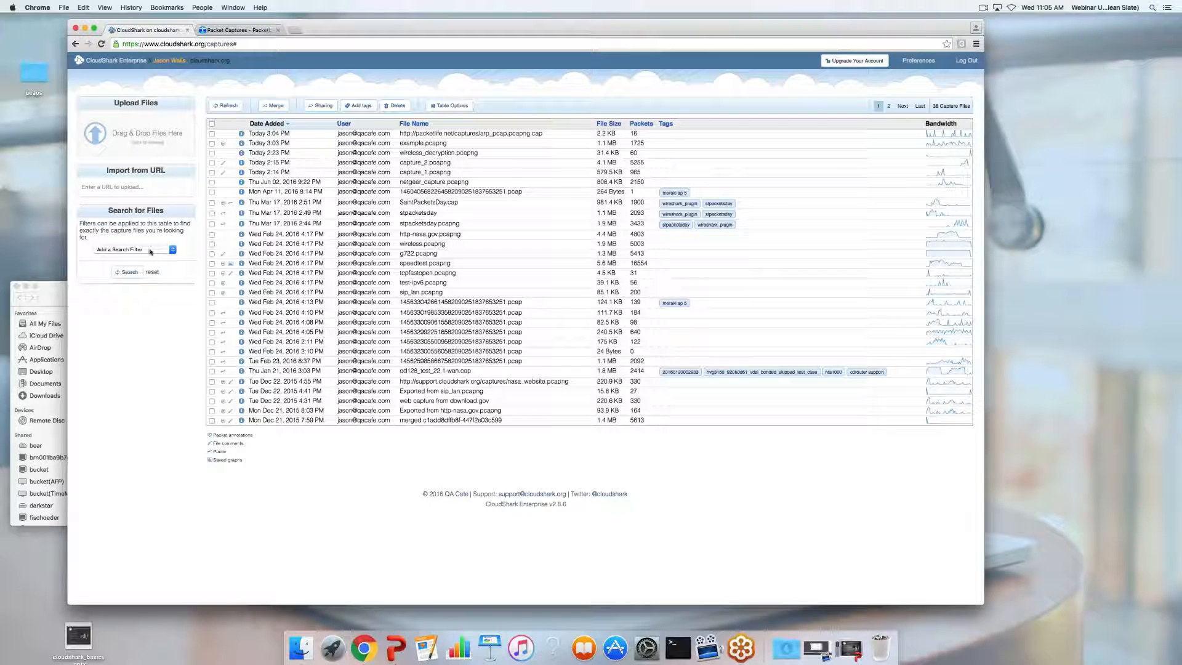
left_click(126, 249)
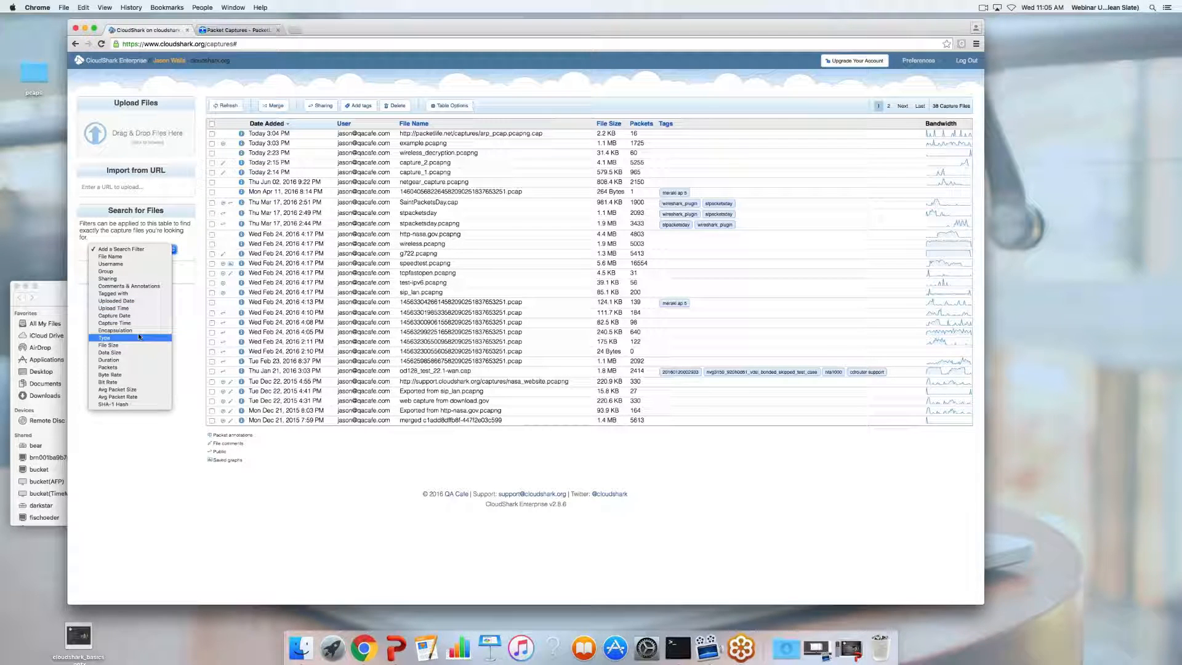
left_click(117, 294)
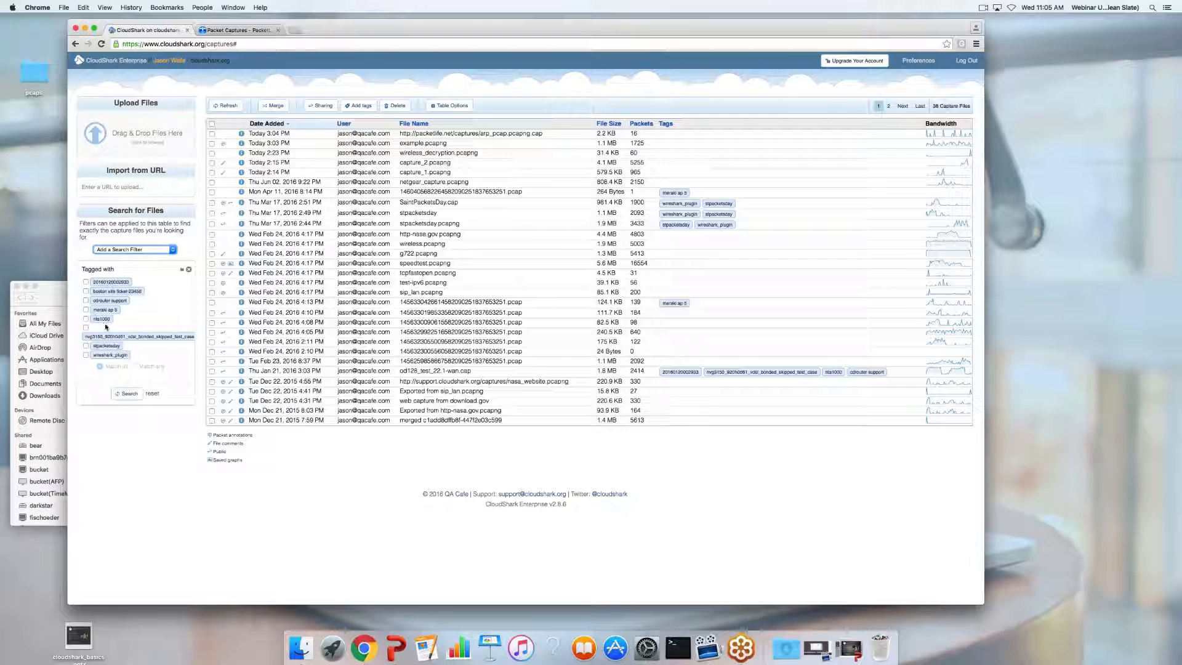
left_click(86, 309)
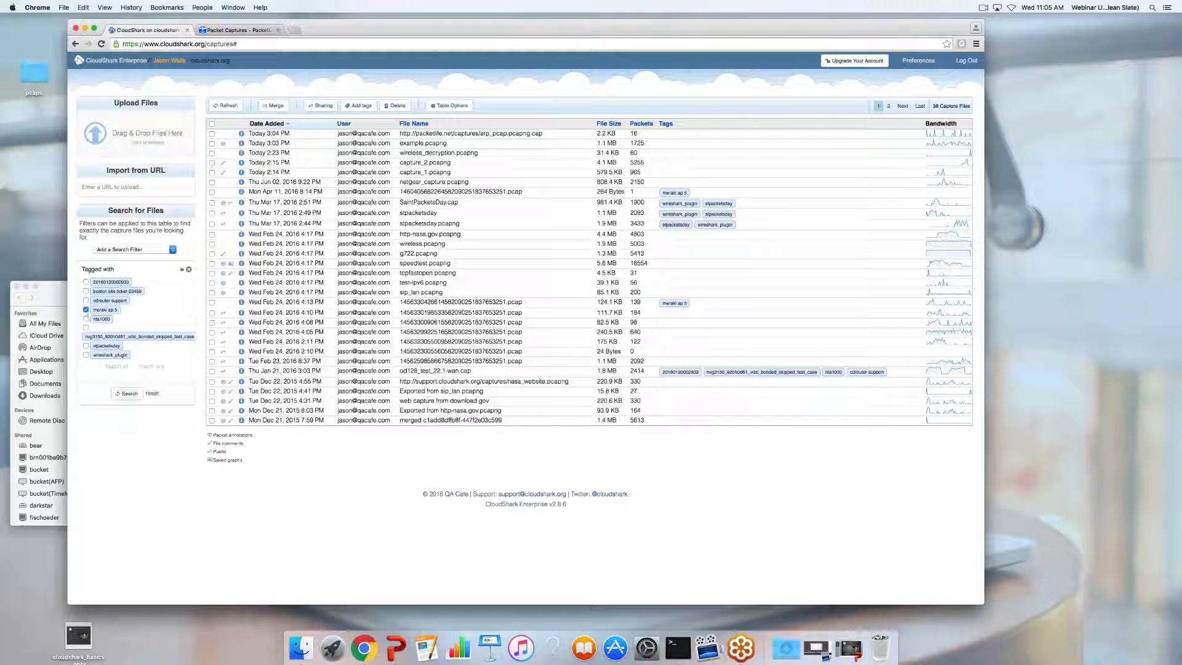
left_click(127, 393)
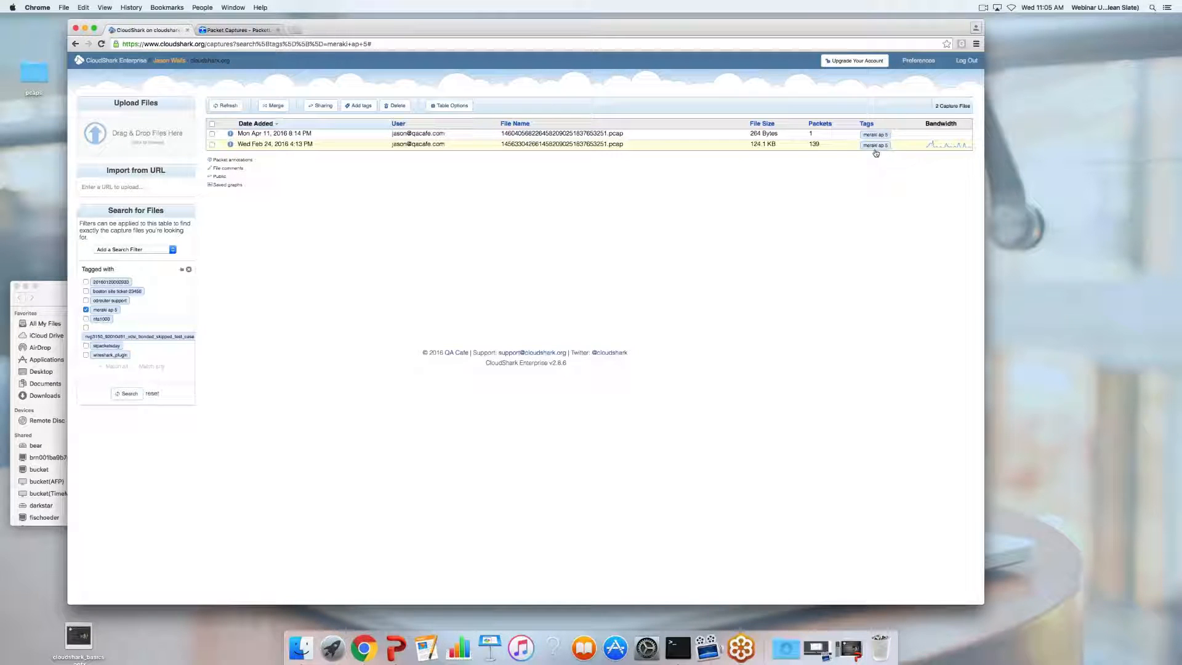
left_click(153, 394)
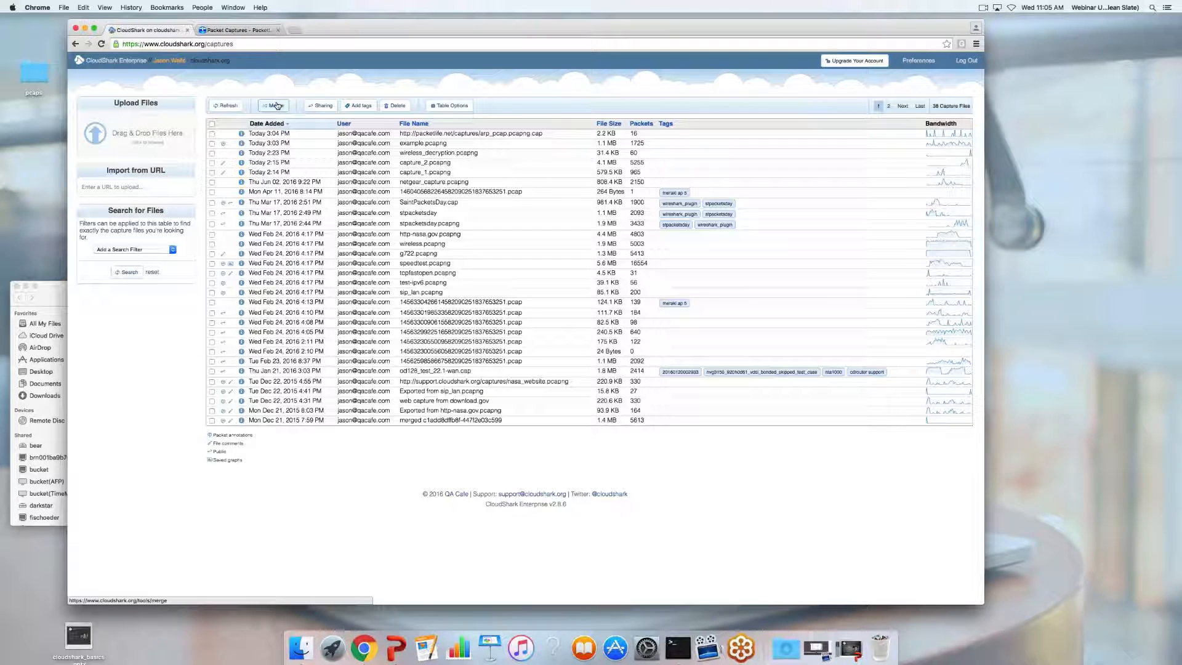
left_click(320, 105)
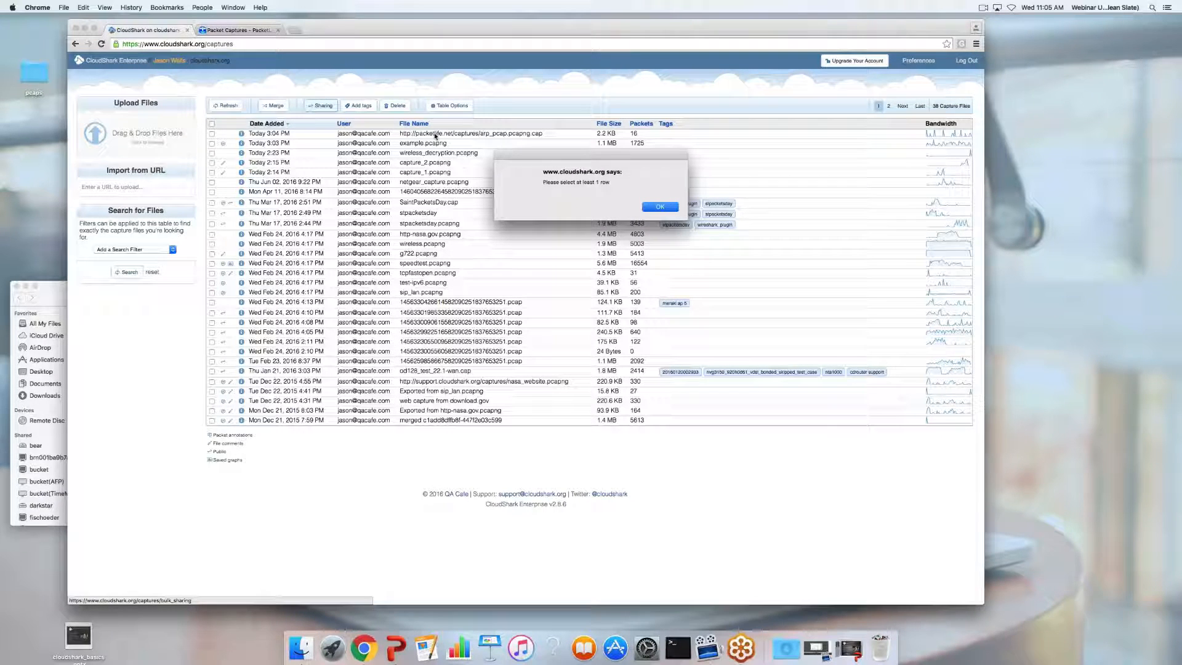
left_click(660, 207)
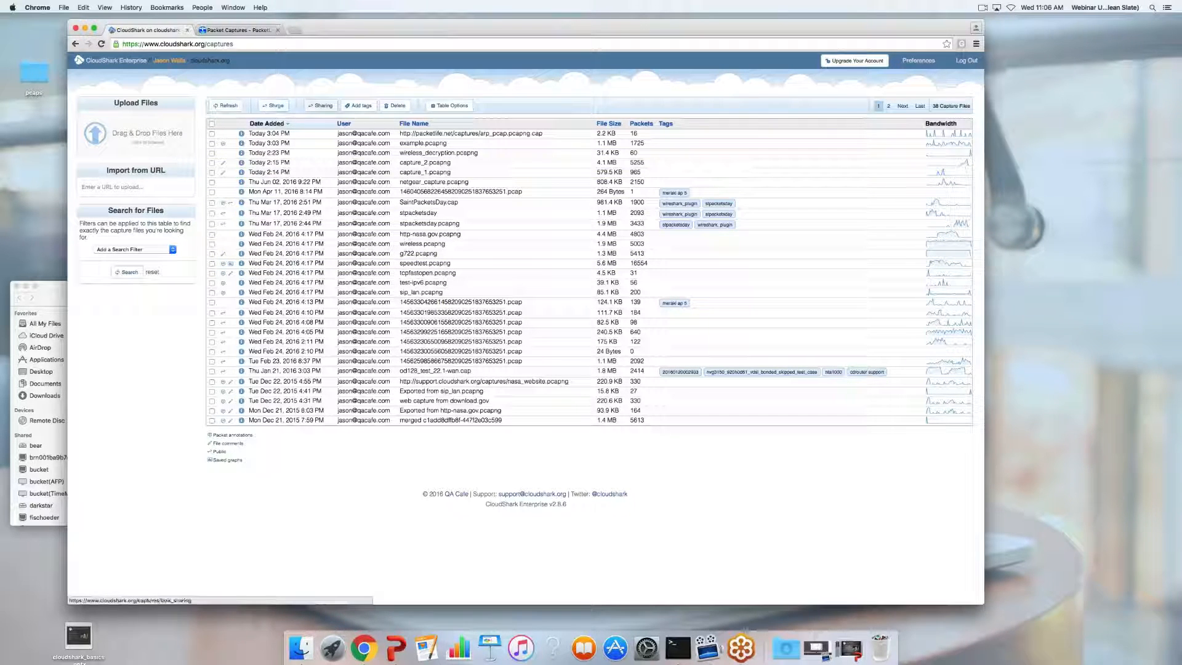
left_click(212, 133)
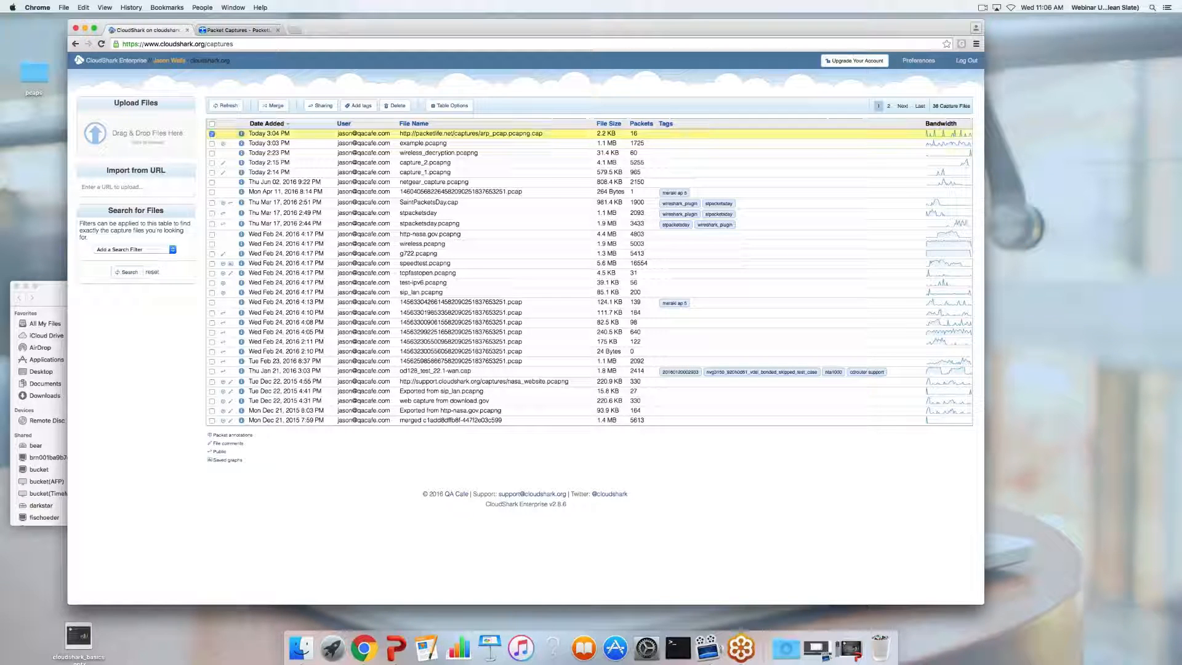
left_click(325, 107)
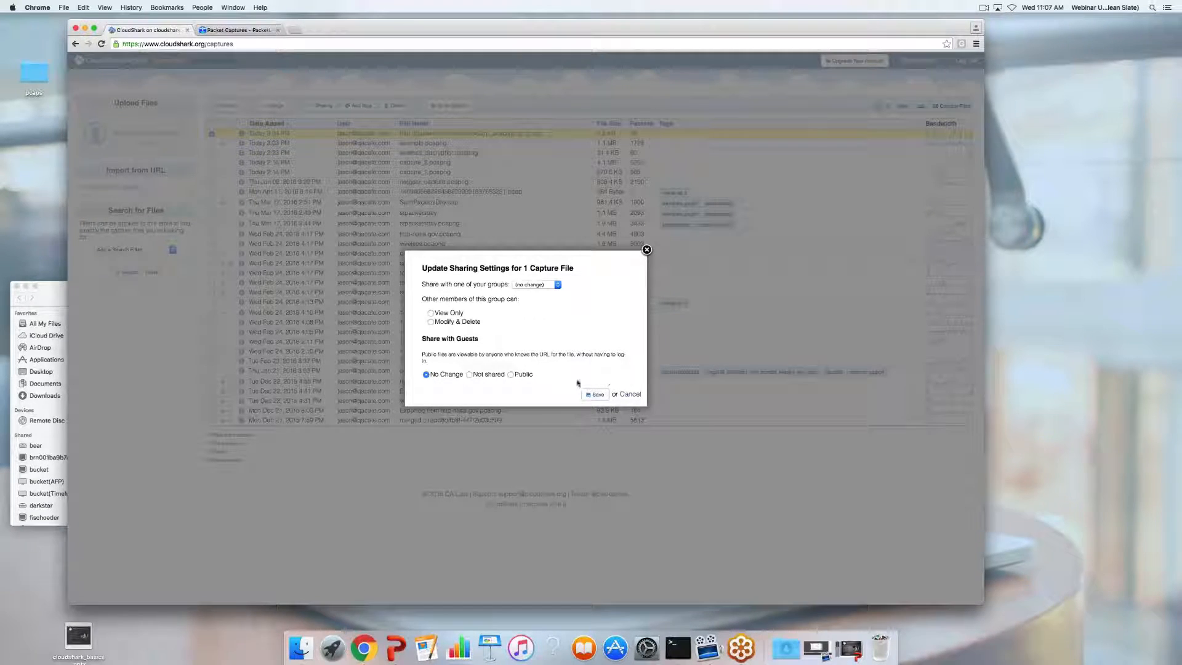
left_click(630, 394)
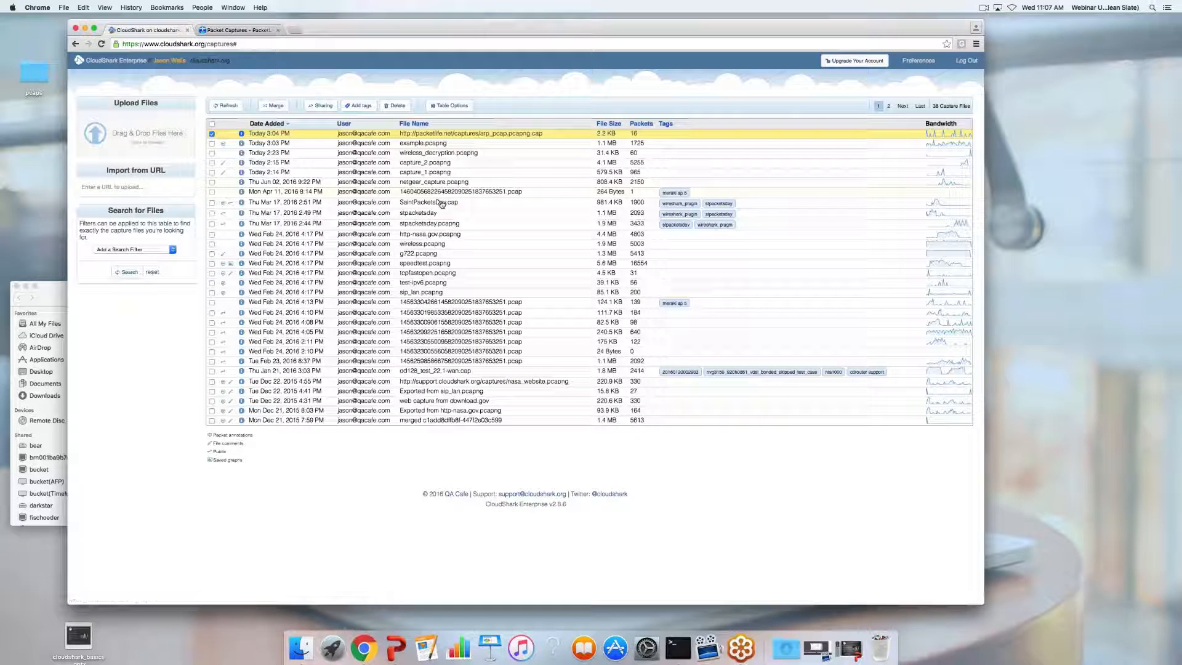
Tag arp_pcap, wireless_decryption.pcapng and netgear_capture.pcapng with 'webinar examples'
left_click(212, 153)
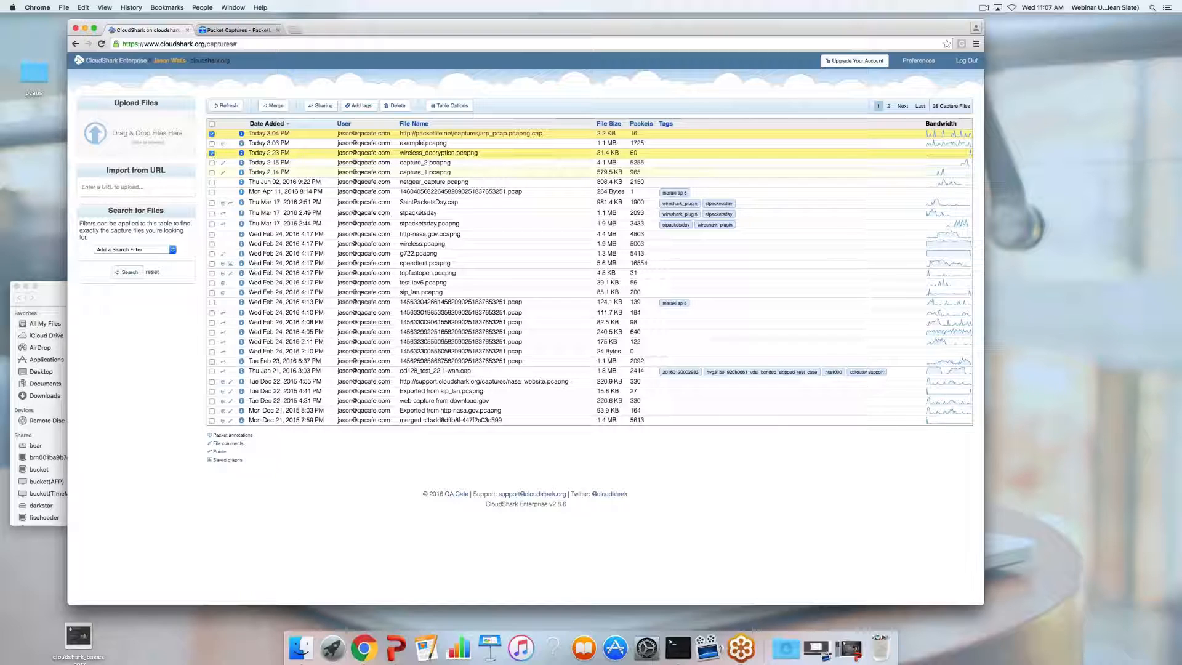
left_click(212, 182)
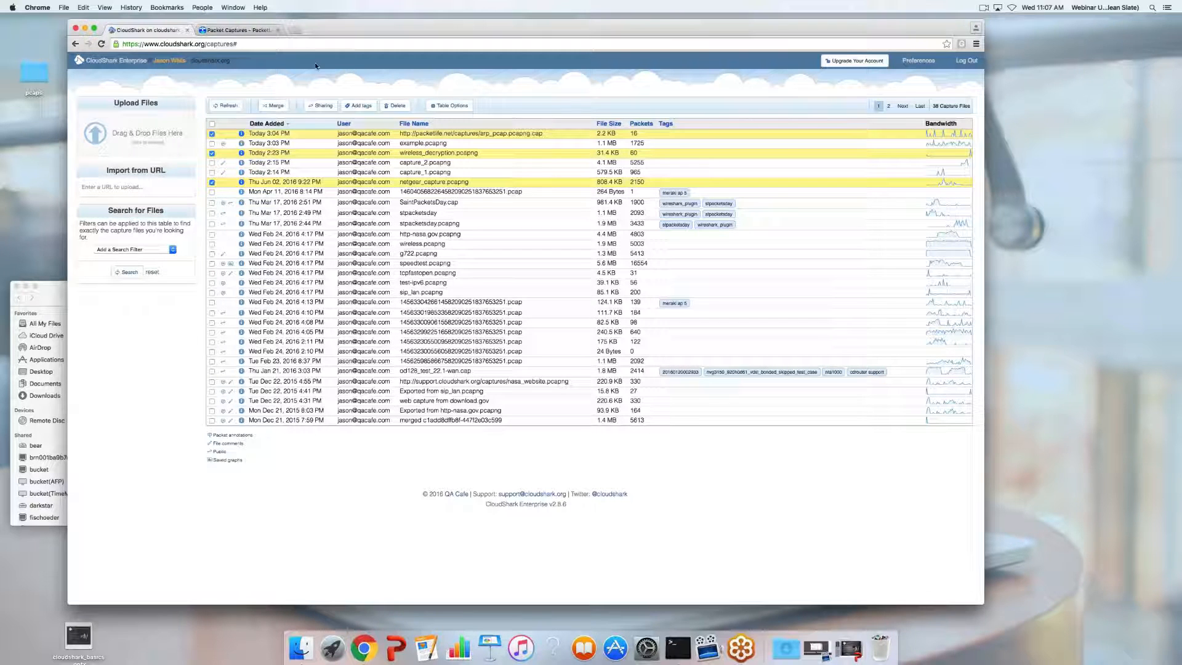
left_click(358, 105)
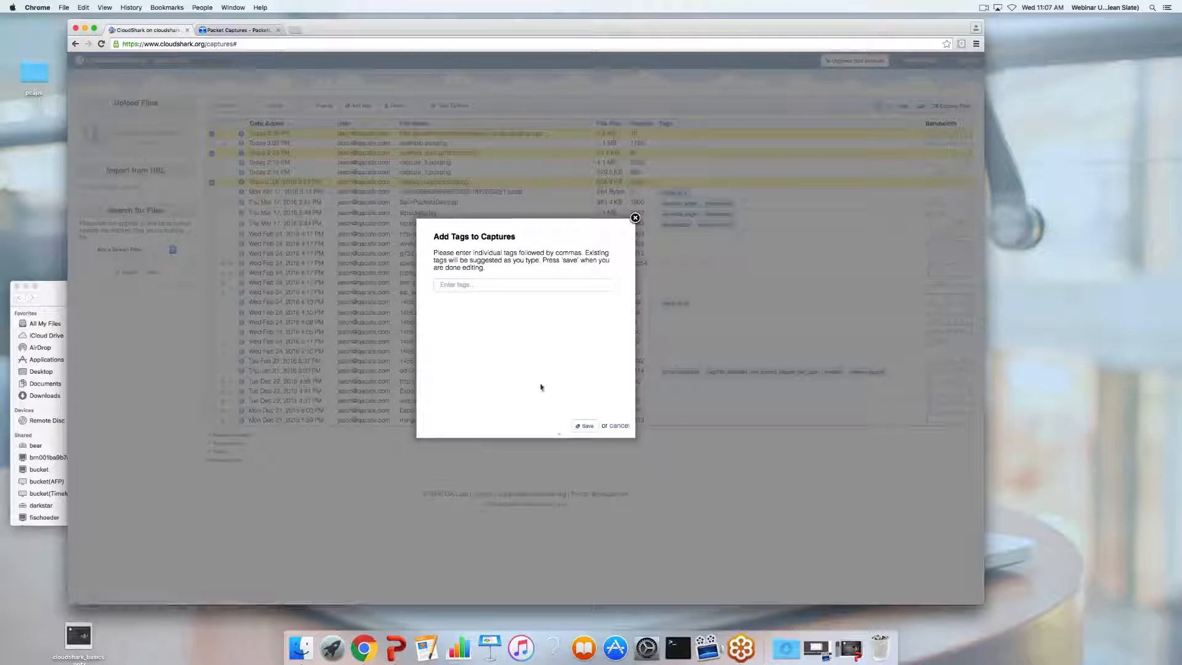
left_click(499, 286)
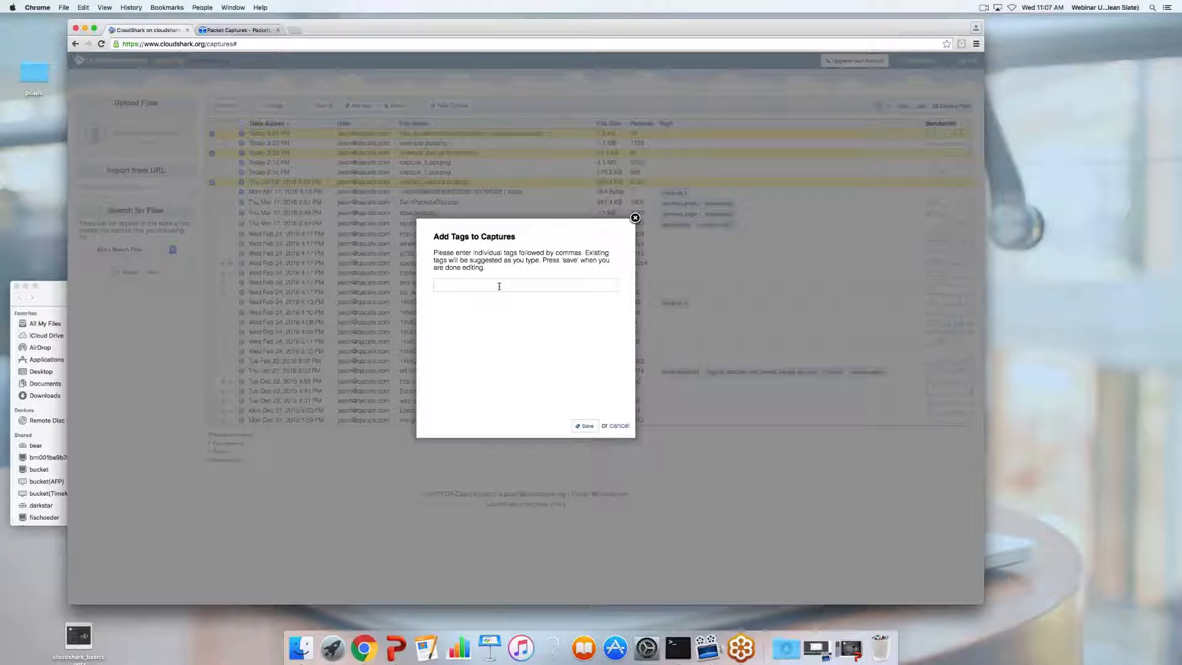
type("webinar examples")
left_click(585, 425)
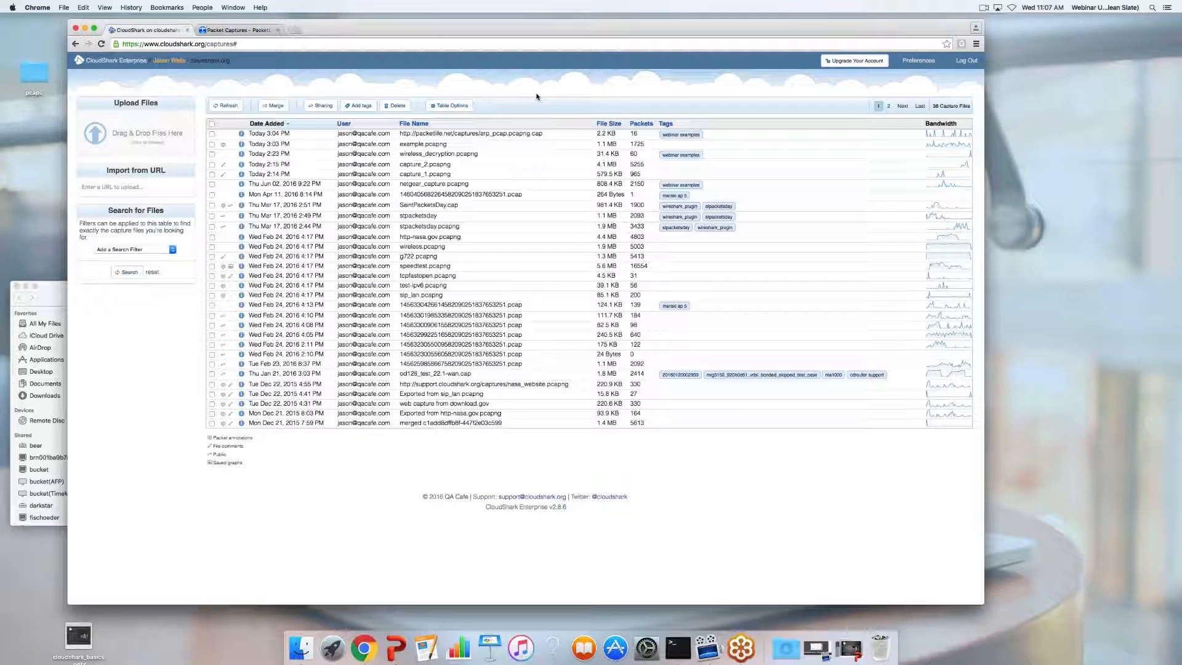
left_click(462, 111)
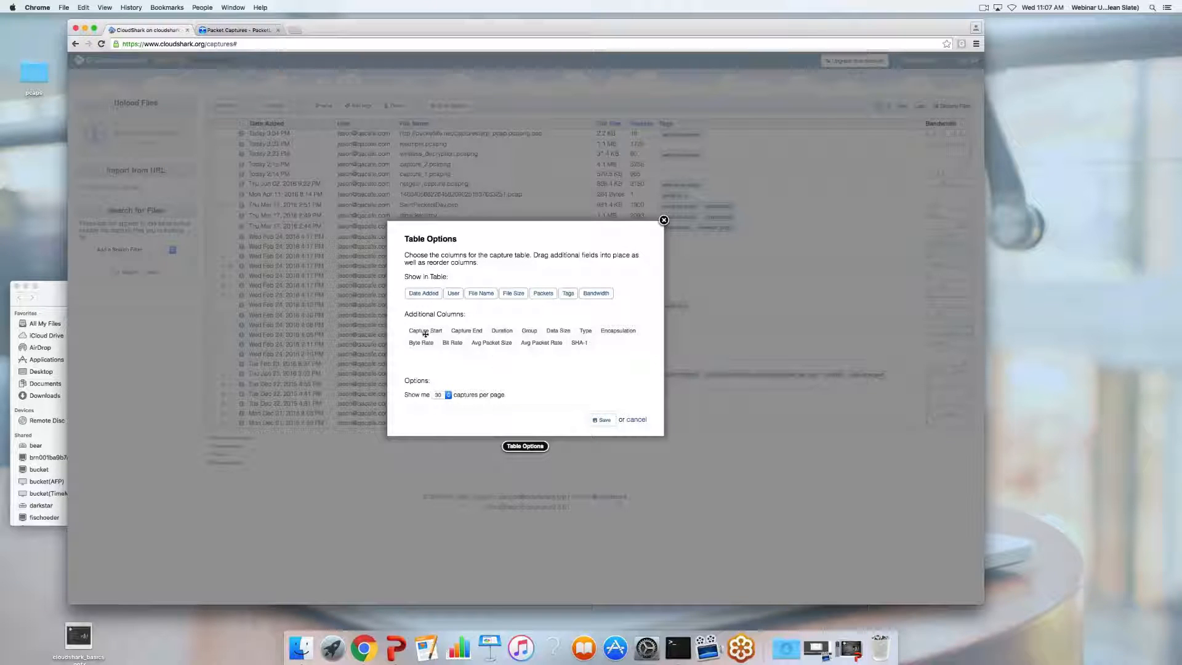
Add a Capture Start column after Date Added and show 90 captures per page
left_click_drag(426, 330, 450, 293)
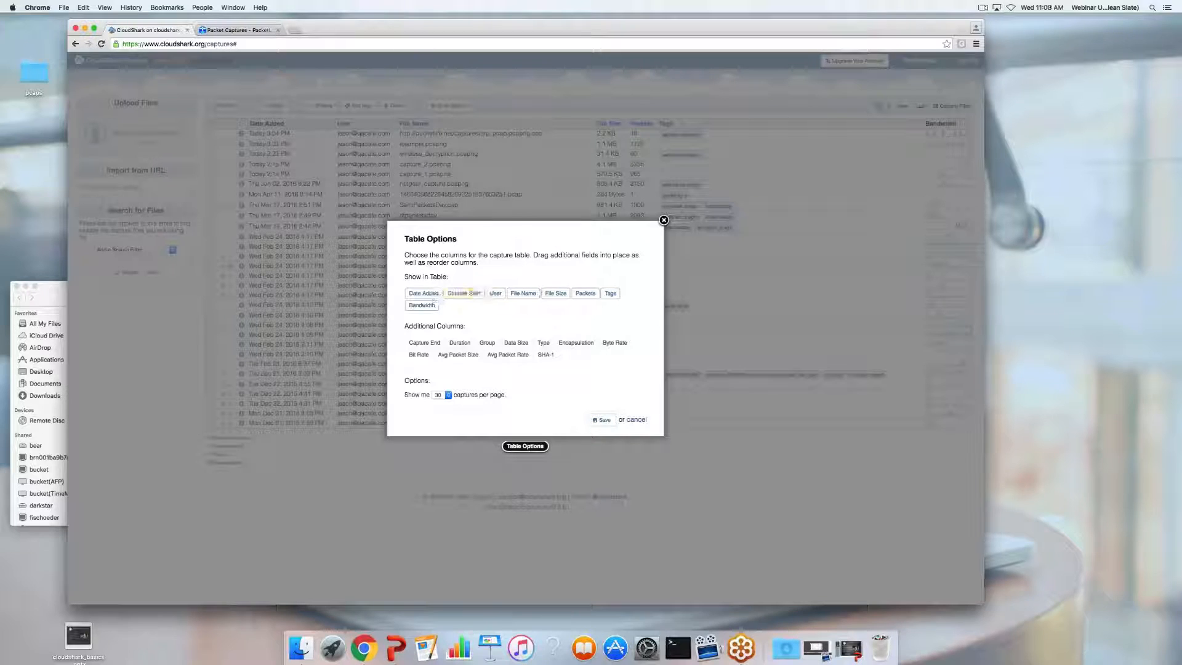
left_click(601, 419)
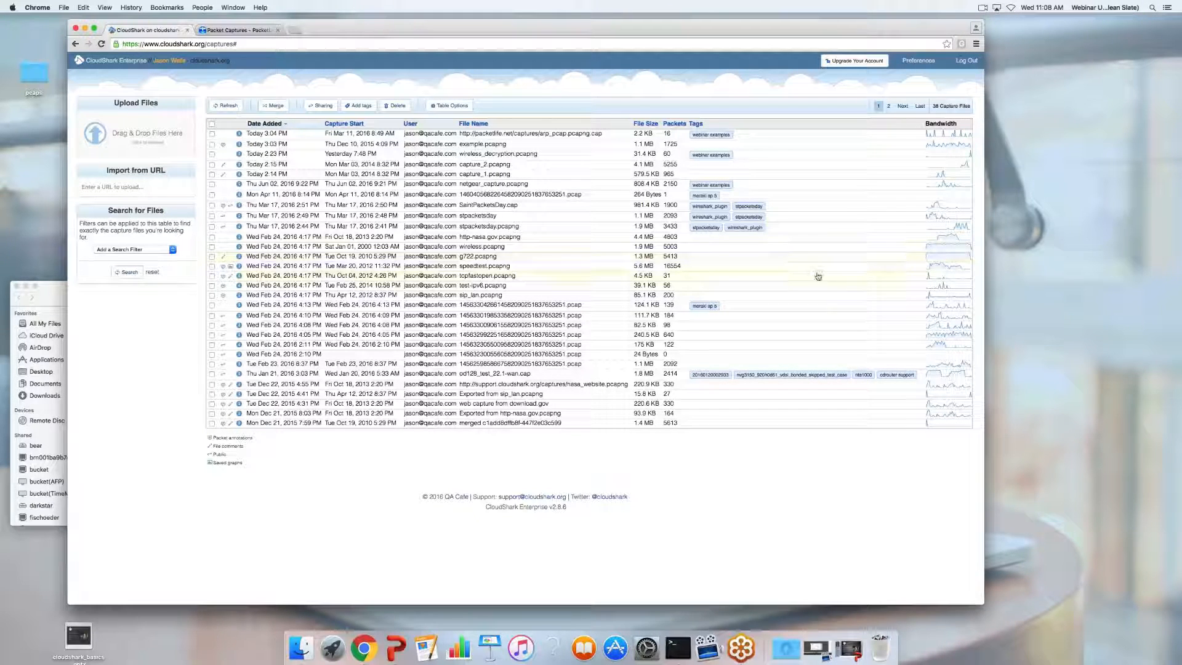
left_click(450, 106)
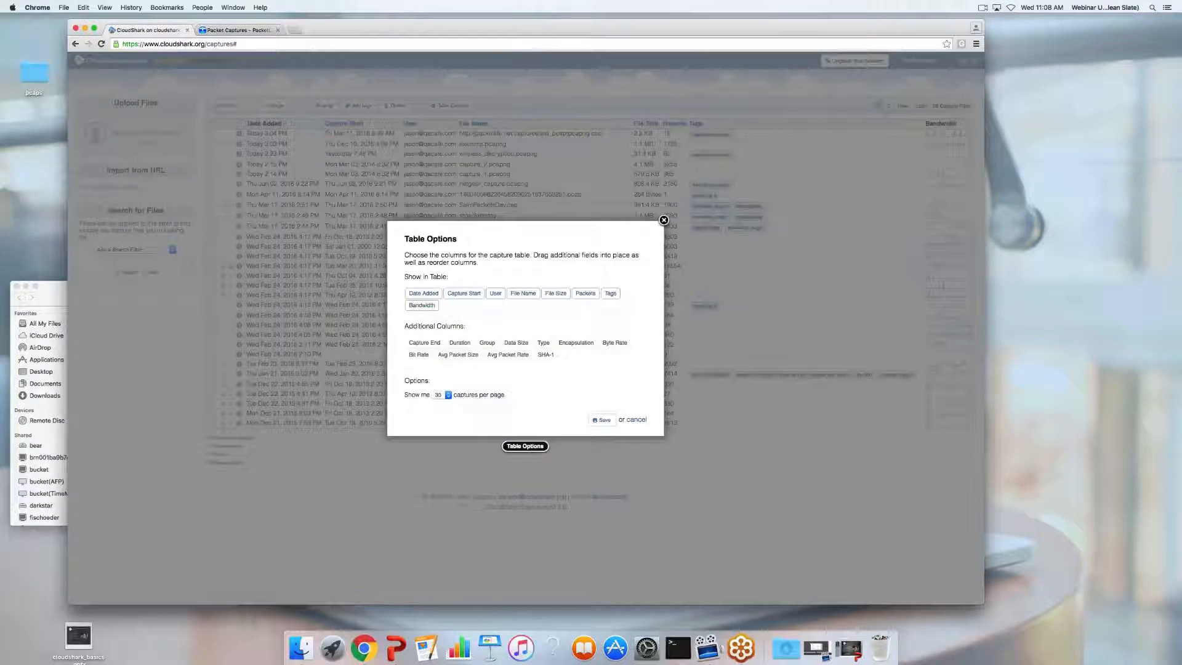
left_click(447, 395)
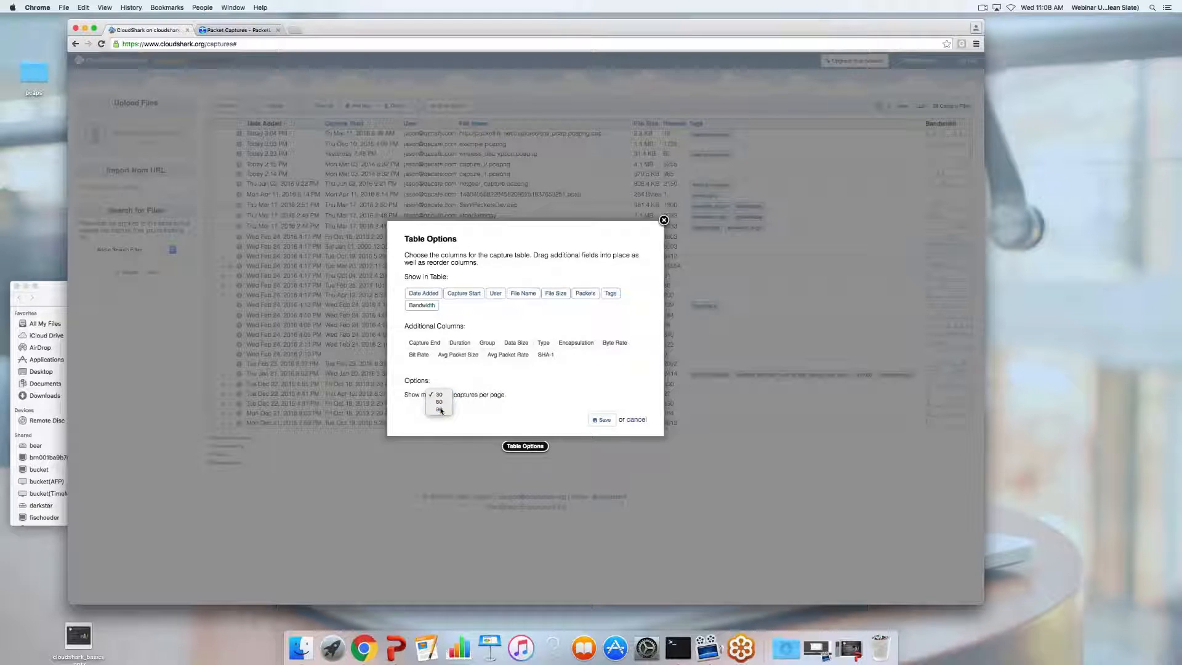
left_click(437, 412)
left_click(602, 419)
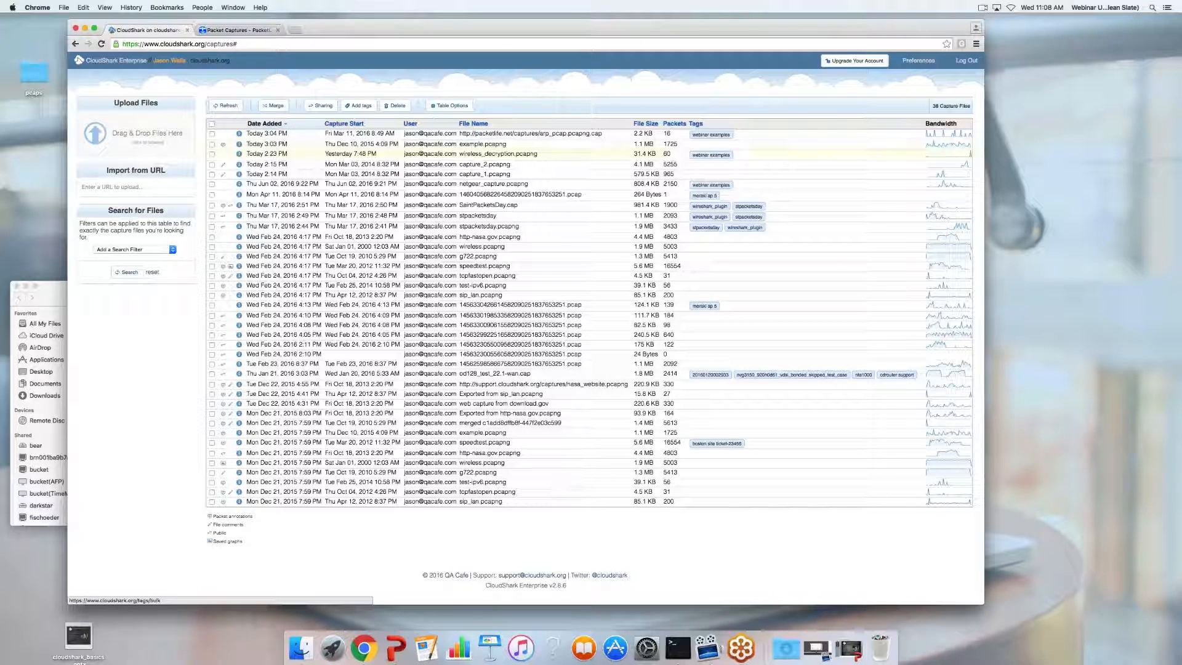
left_click(923, 61)
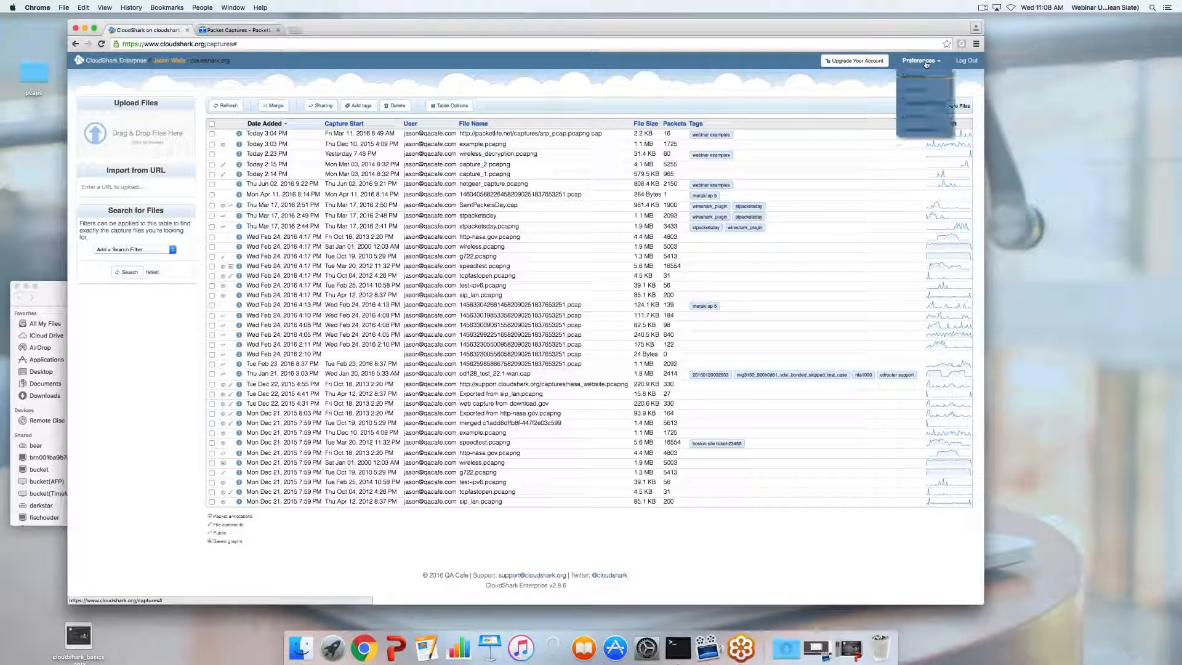
left_click(913, 77)
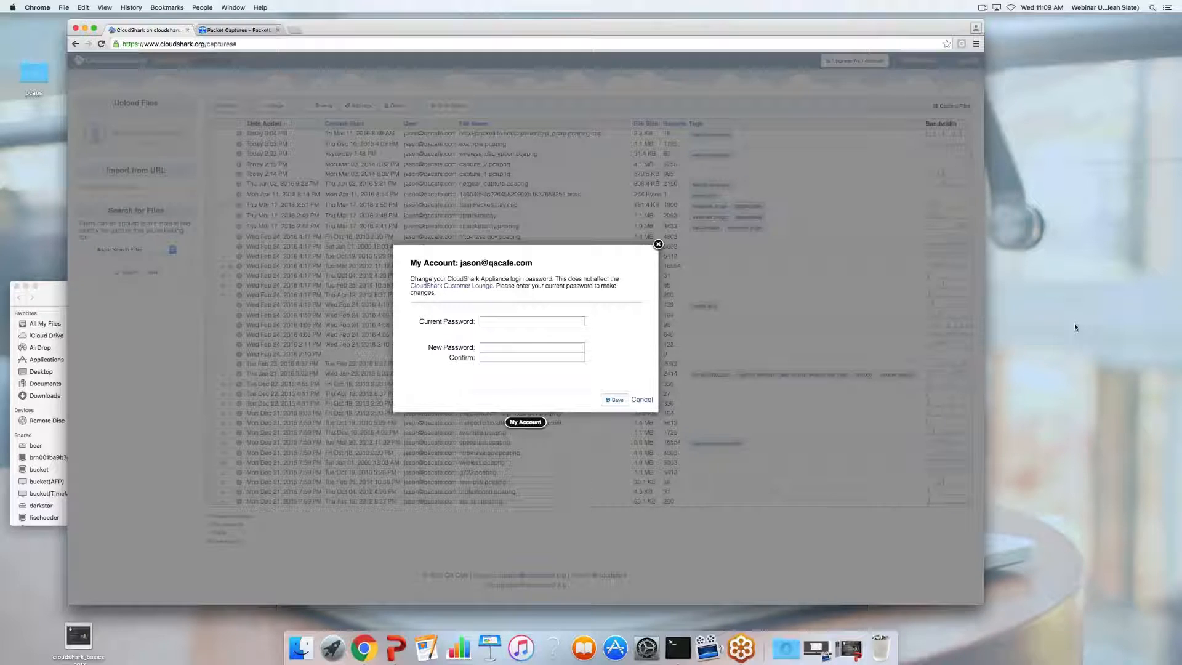
key("Escape")
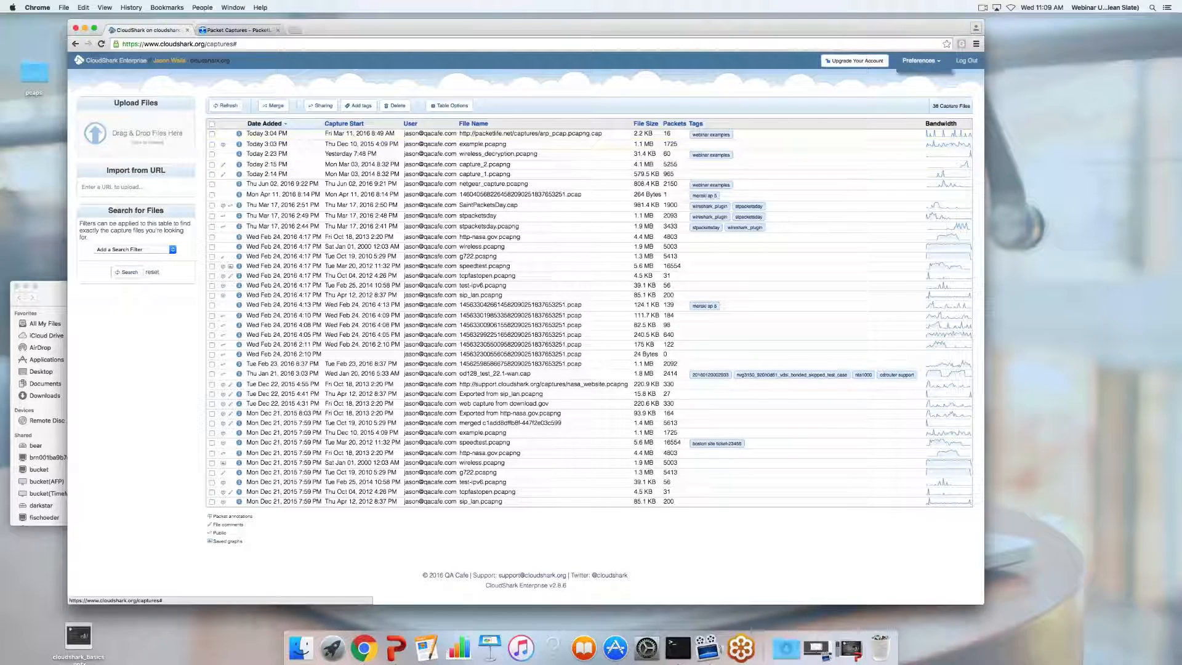
left_click(911, 60)
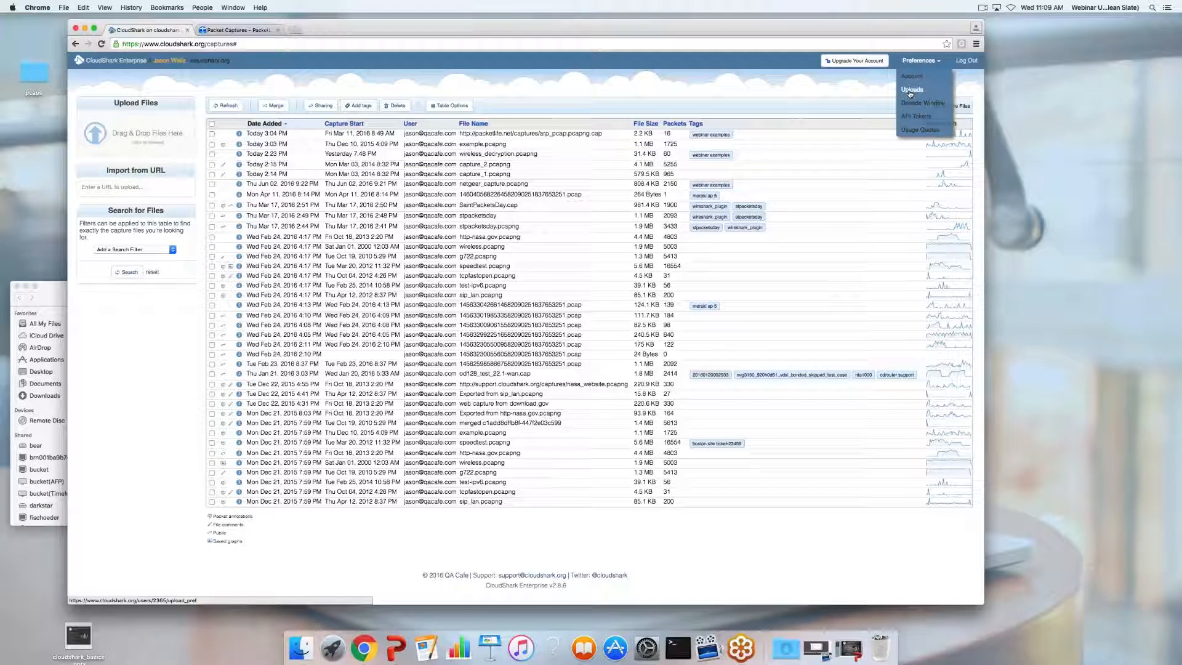
left_click(910, 92)
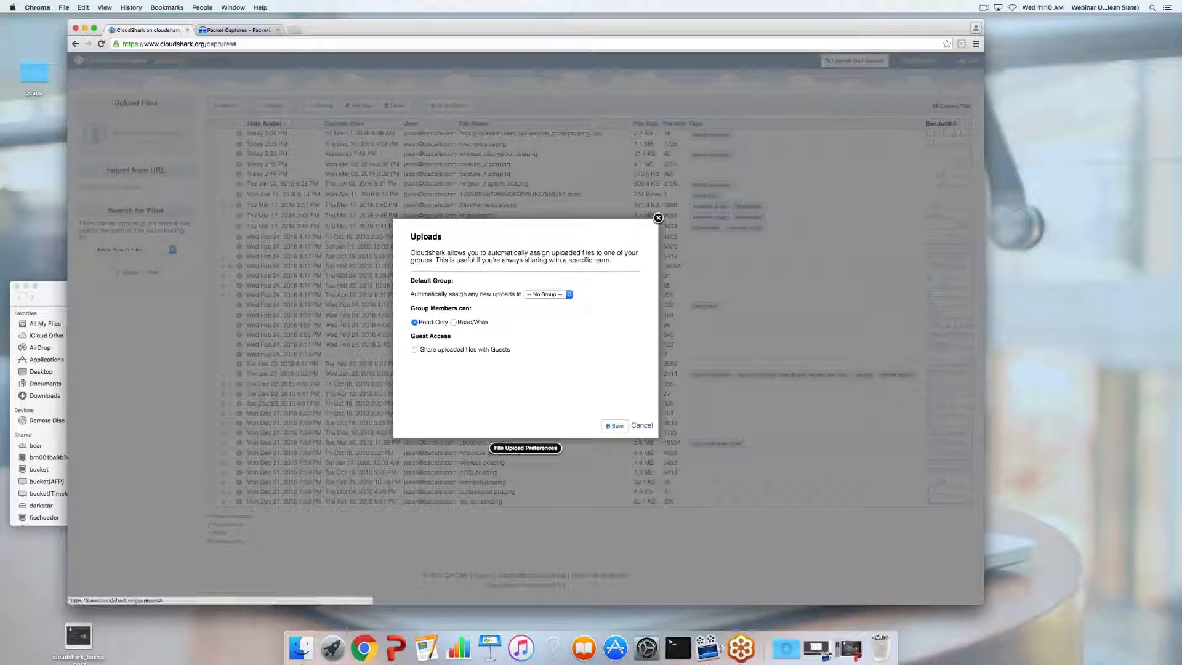
left_click(642, 426)
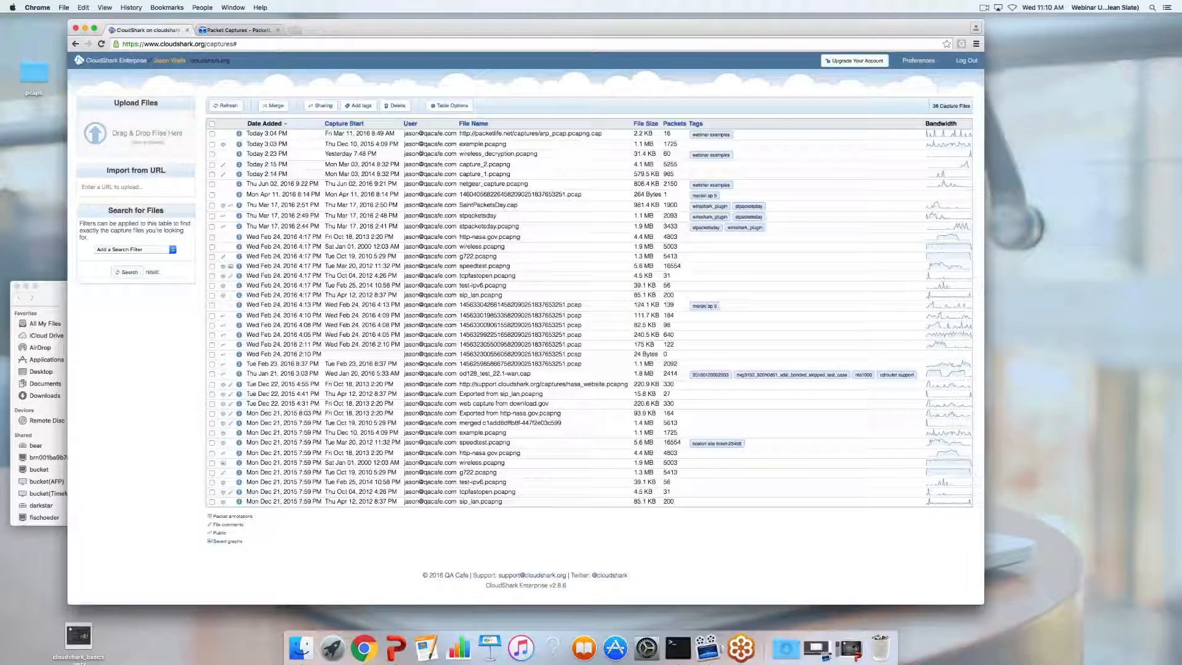
left_click(918, 60)
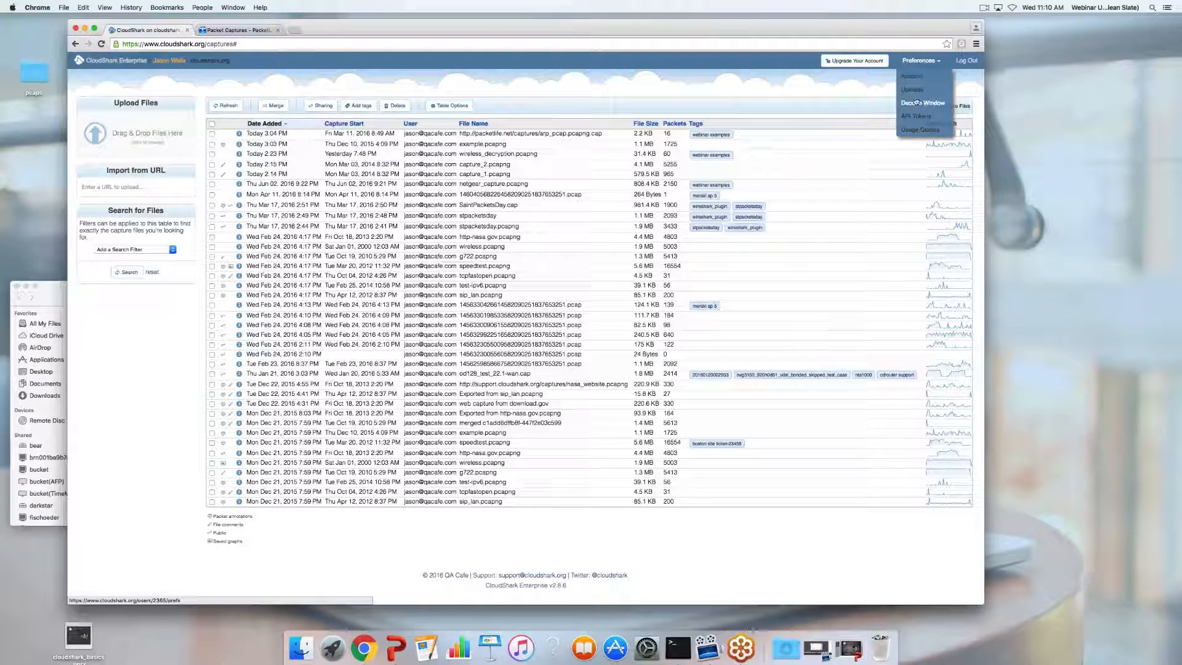
left_click(916, 102)
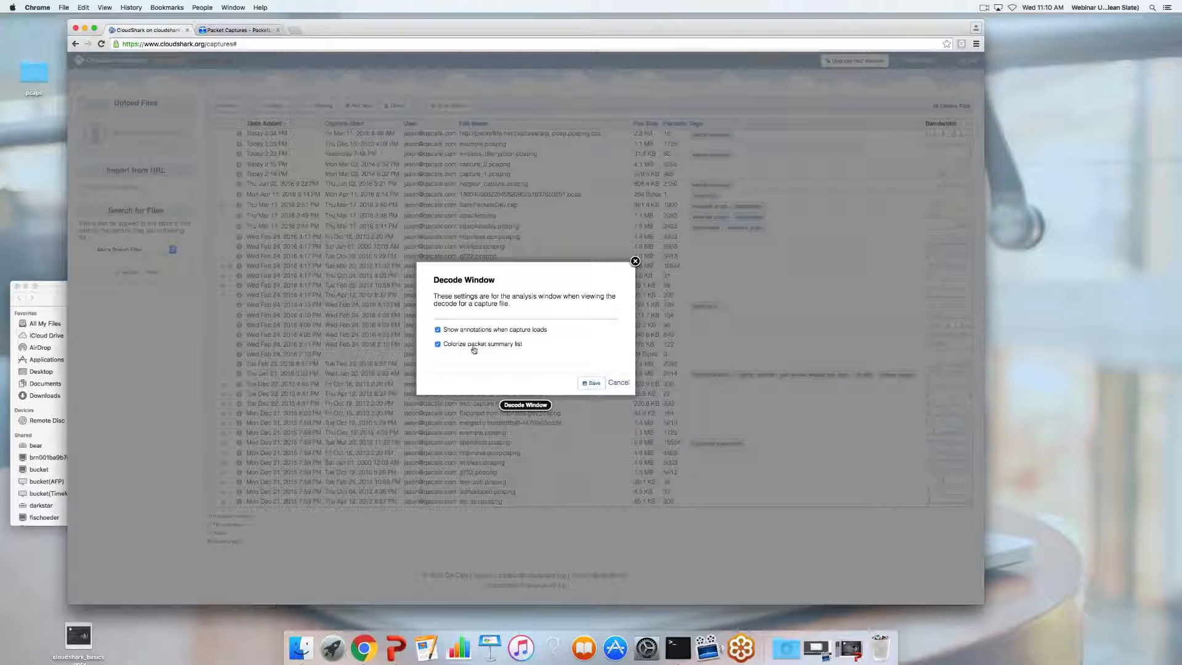
left_click(618, 383)
Show the API Tokens list in Preferences and briefly select the upload token's hash
left_click(919, 60)
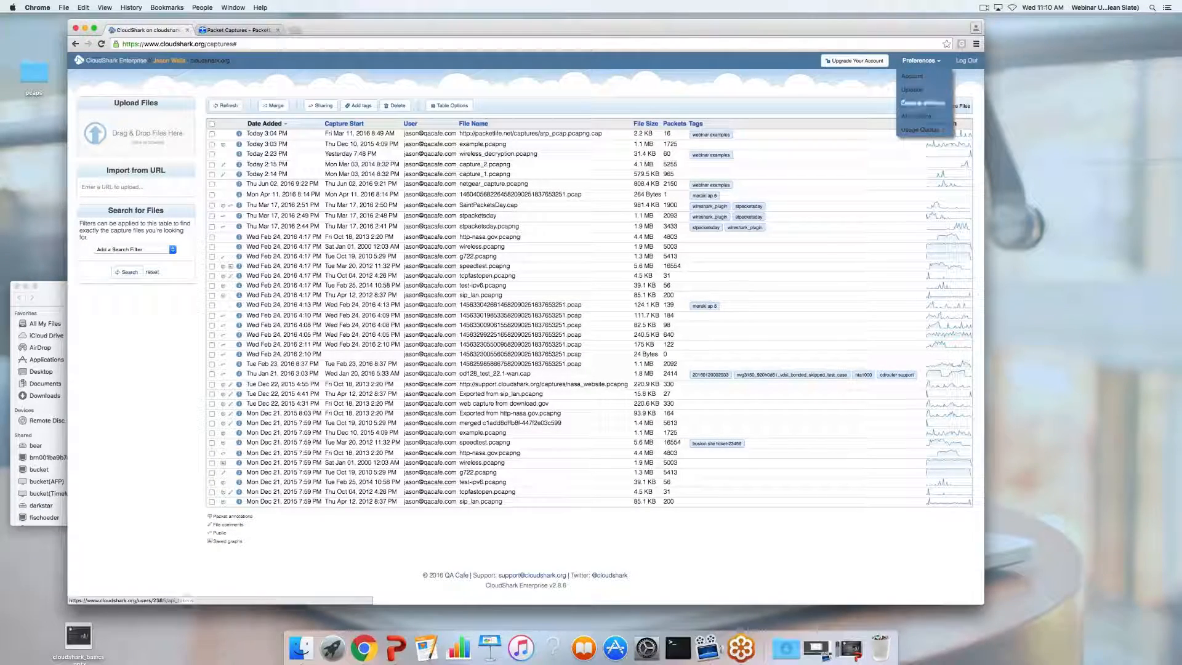
left_click(917, 116)
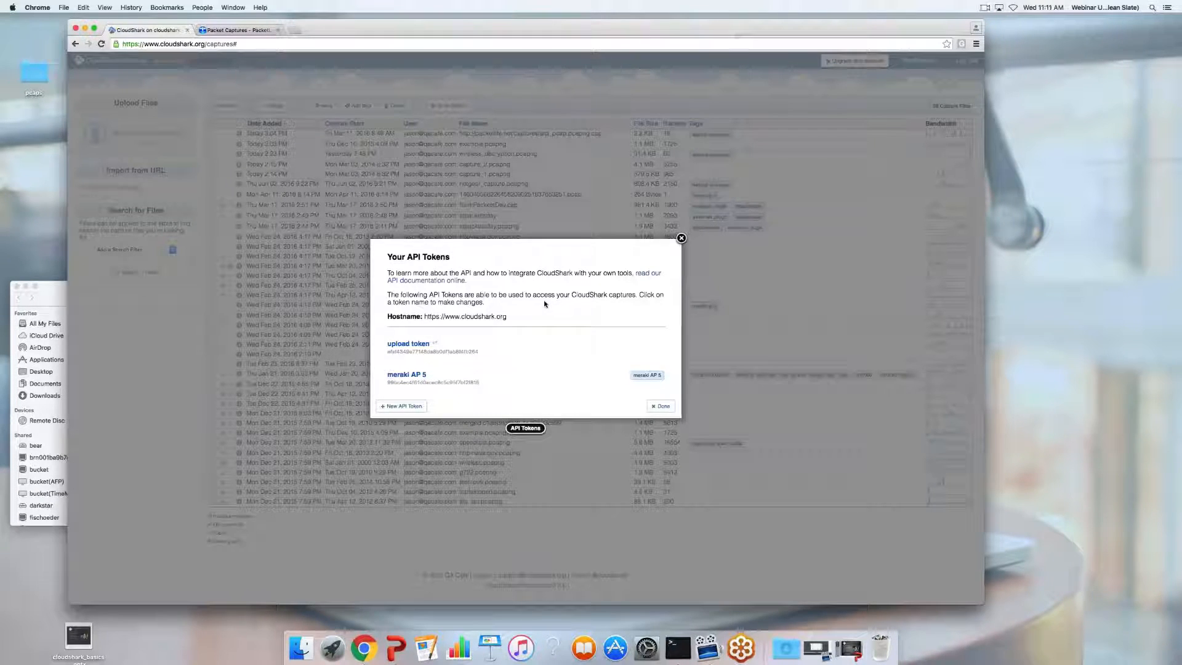
double_click(431, 351)
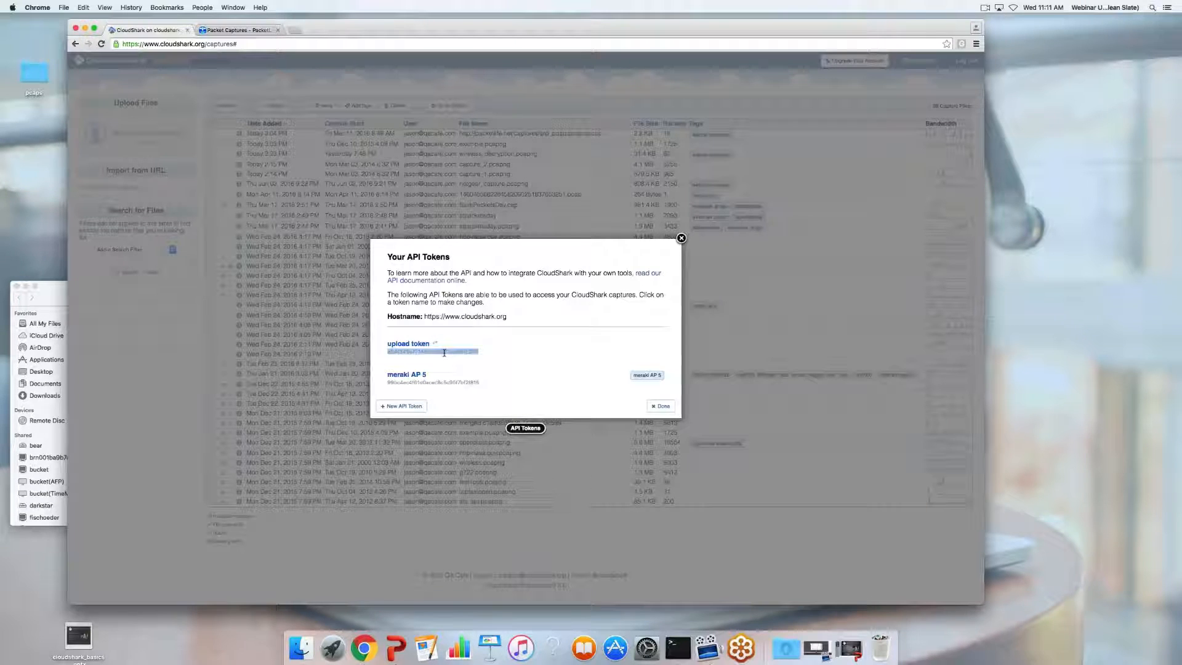
left_click(475, 391)
Begin a new API token, review its permissions form, then cancel without creating it
left_click(401, 406)
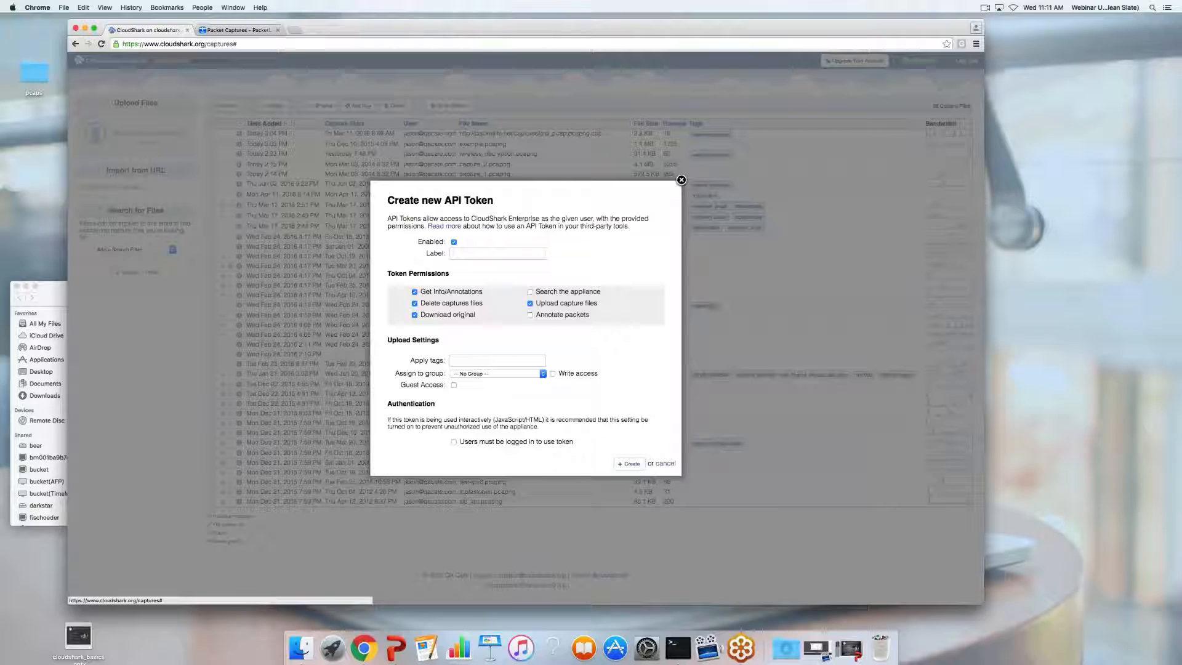
left_click(665, 463)
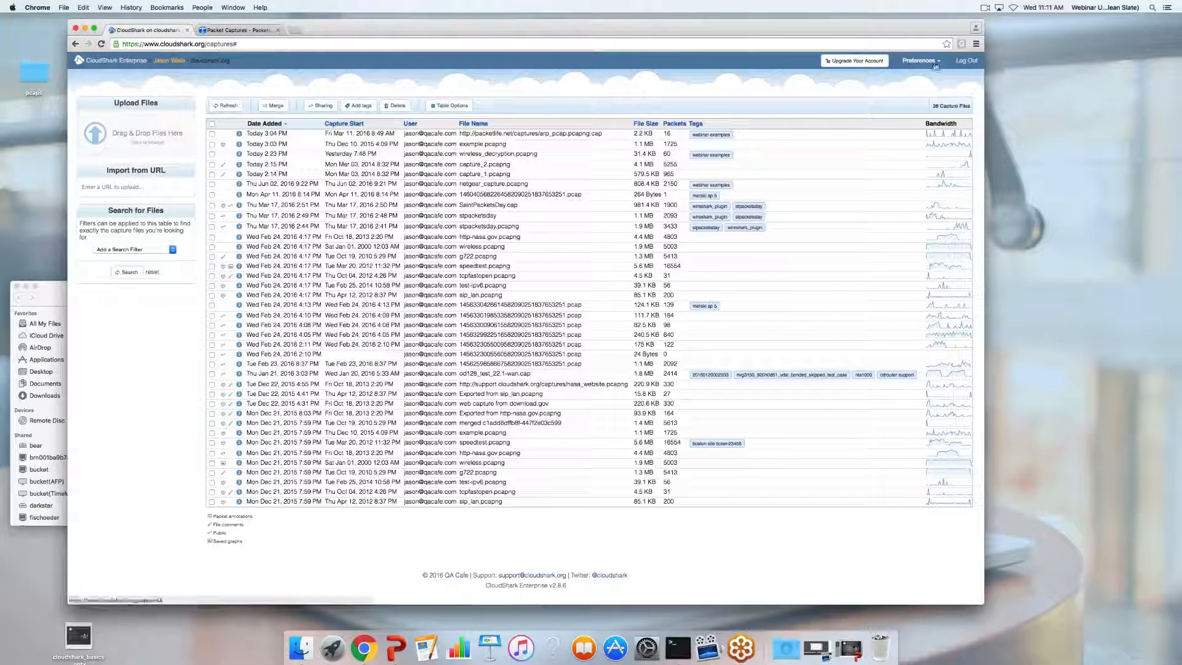
left_click(919, 60)
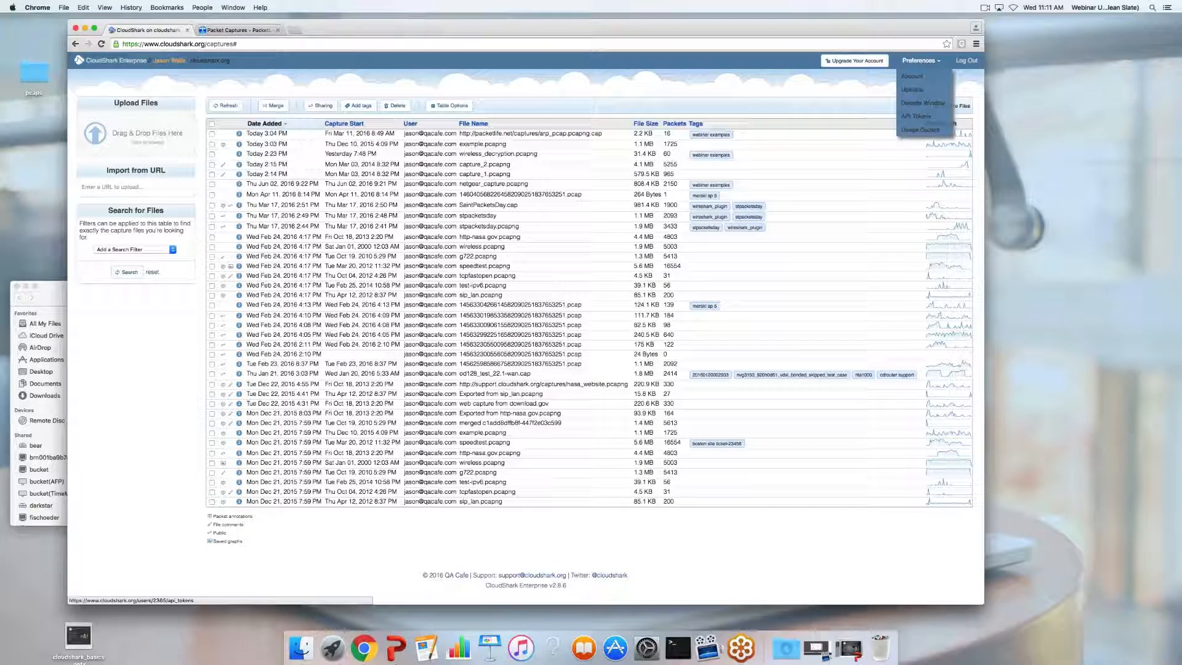
left_click(920, 129)
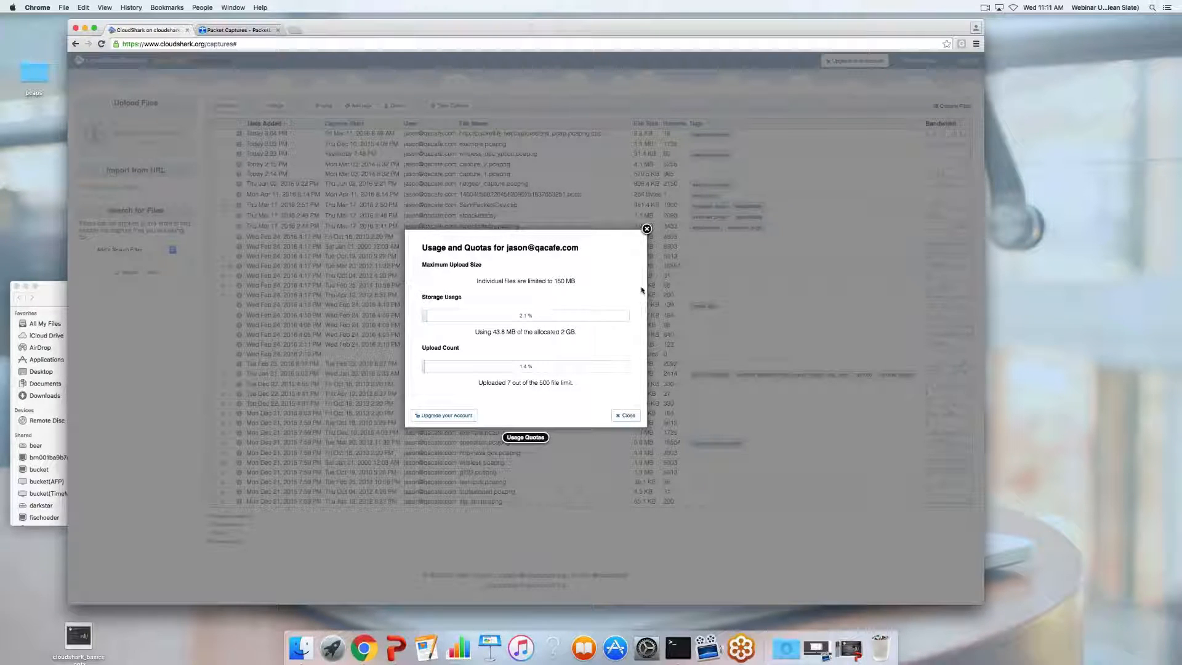
left_click(646, 229)
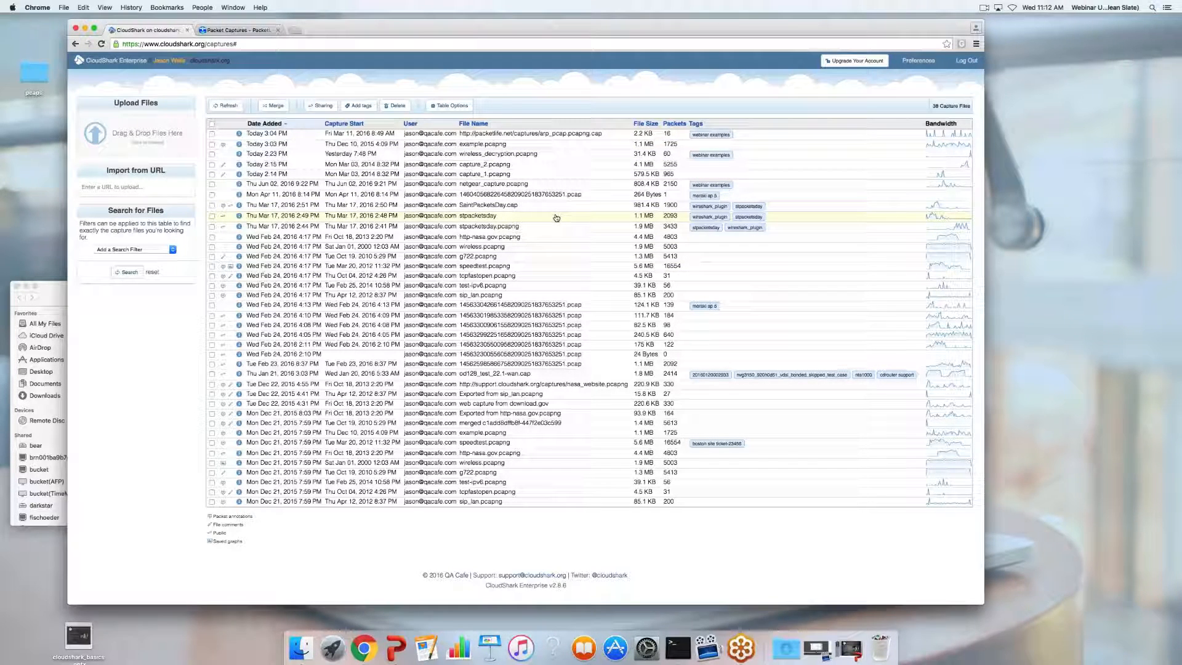
Open example.pcapng, scroll through its packets, and bring up the Decode Profile settings
left_click(463, 144)
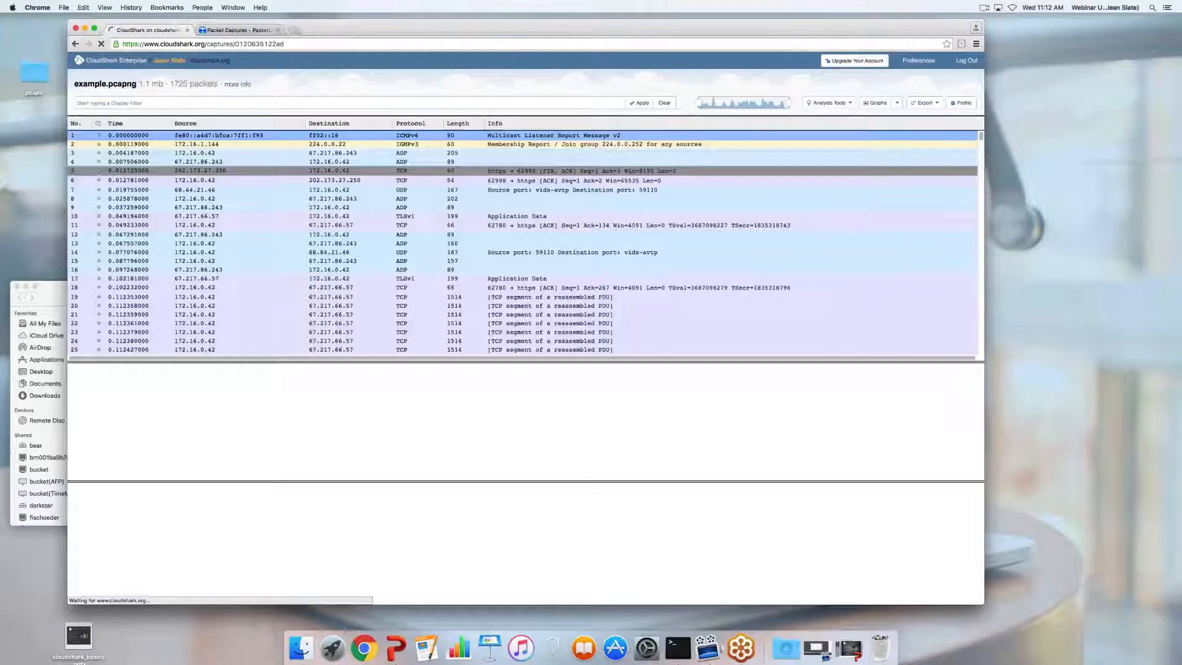
scroll(426, 255, "down", 10)
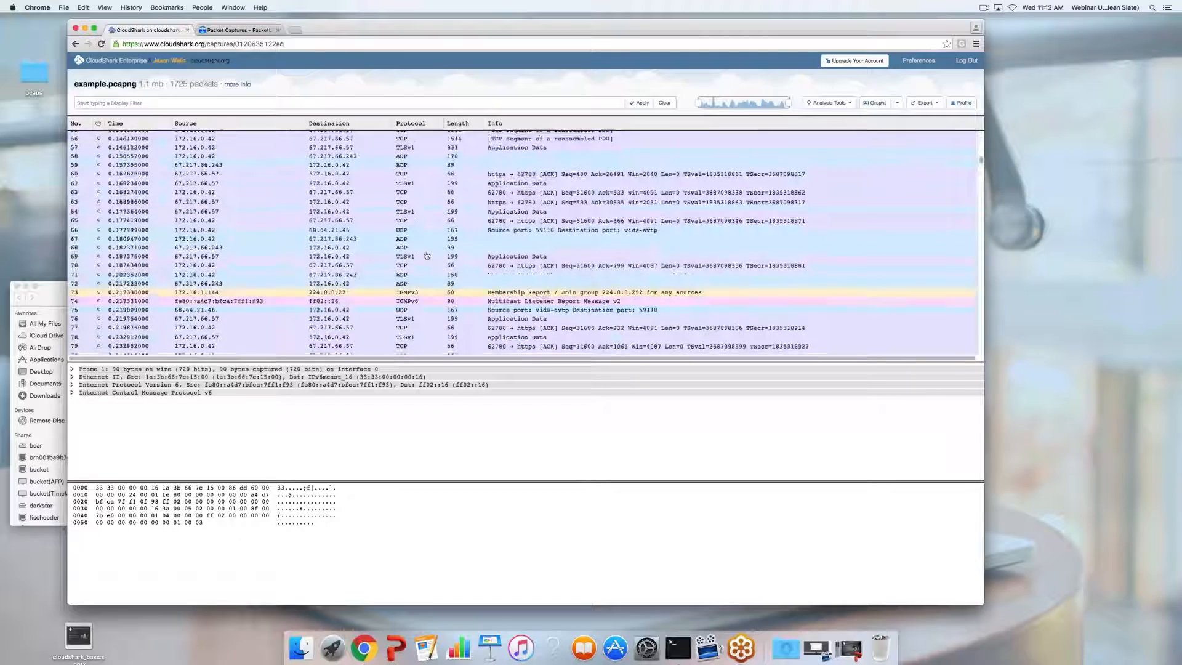
scroll(426, 255, "up", 5)
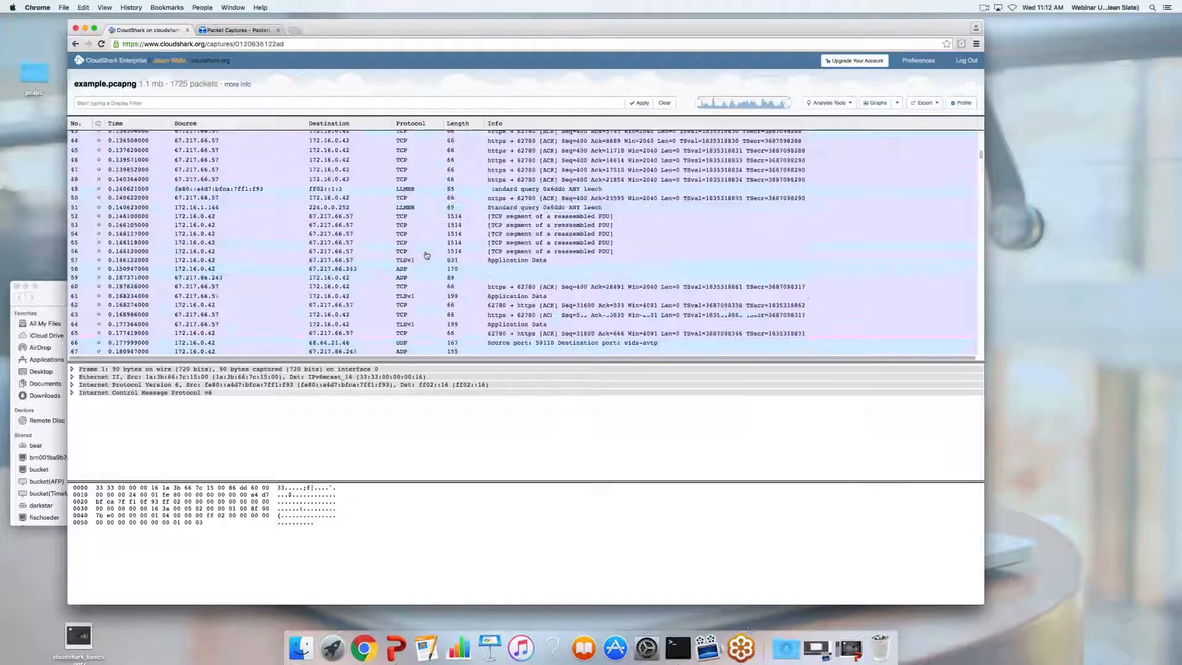
scroll(427, 254, "up", 5)
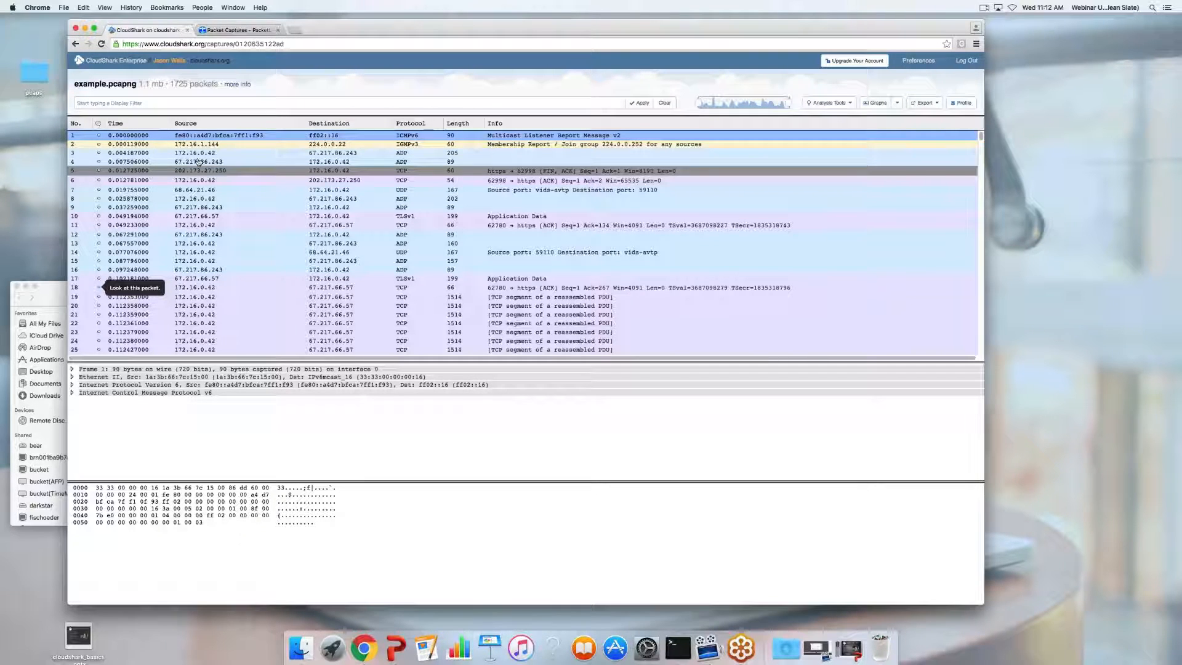
left_click(960, 103)
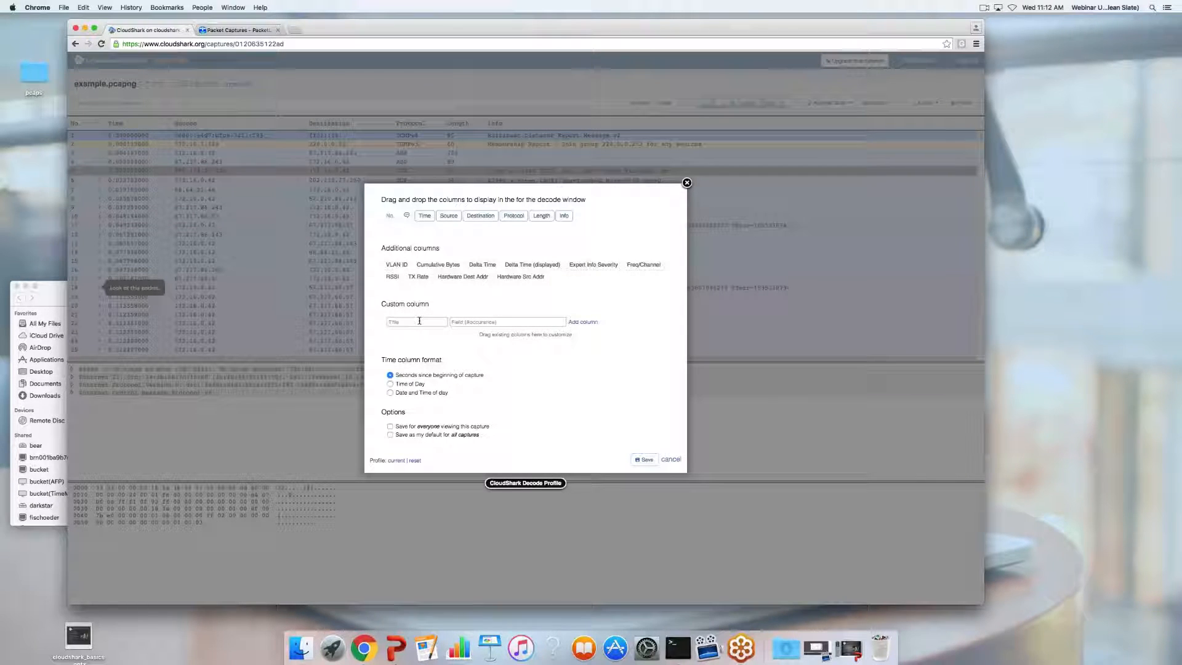
Add a custom 'tcp port' column using the tcp.port field, placed before Info, and save
left_click(419, 321)
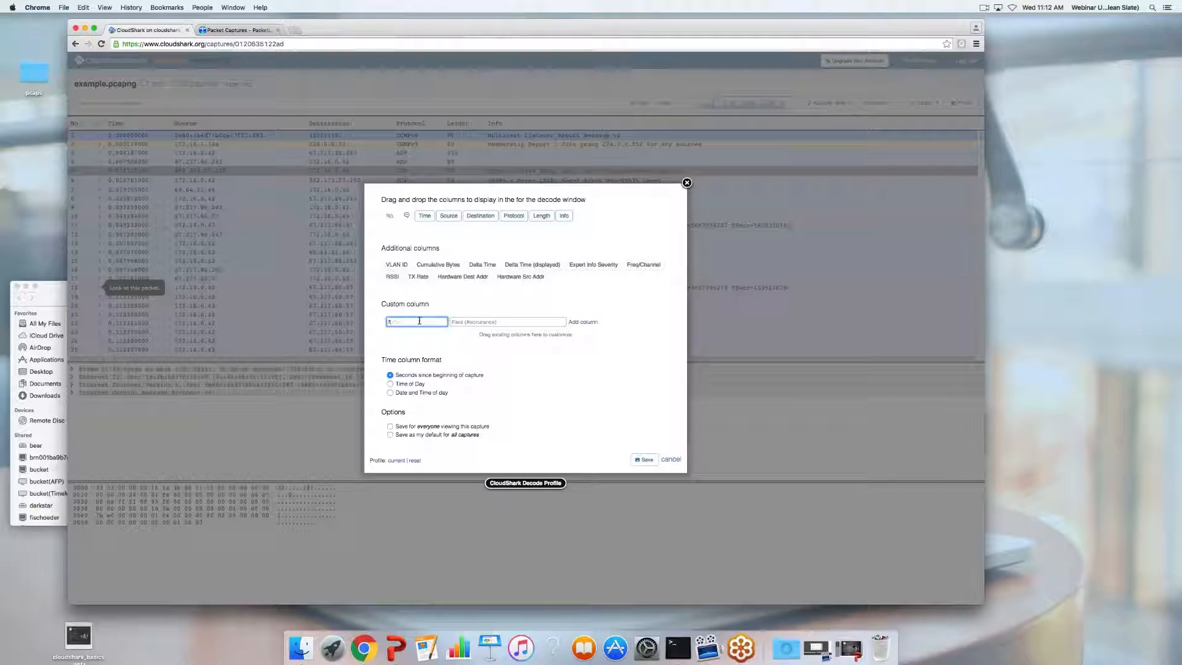
type("frame")
key("BackSpace")
key("BackSpace")
key("BackSpace")
key("BackSpace")
key("BackSpace")
type("tcp.")
key("BackSpace")
type("tpc")
type("p port")
key("Tab")
type("tcp")
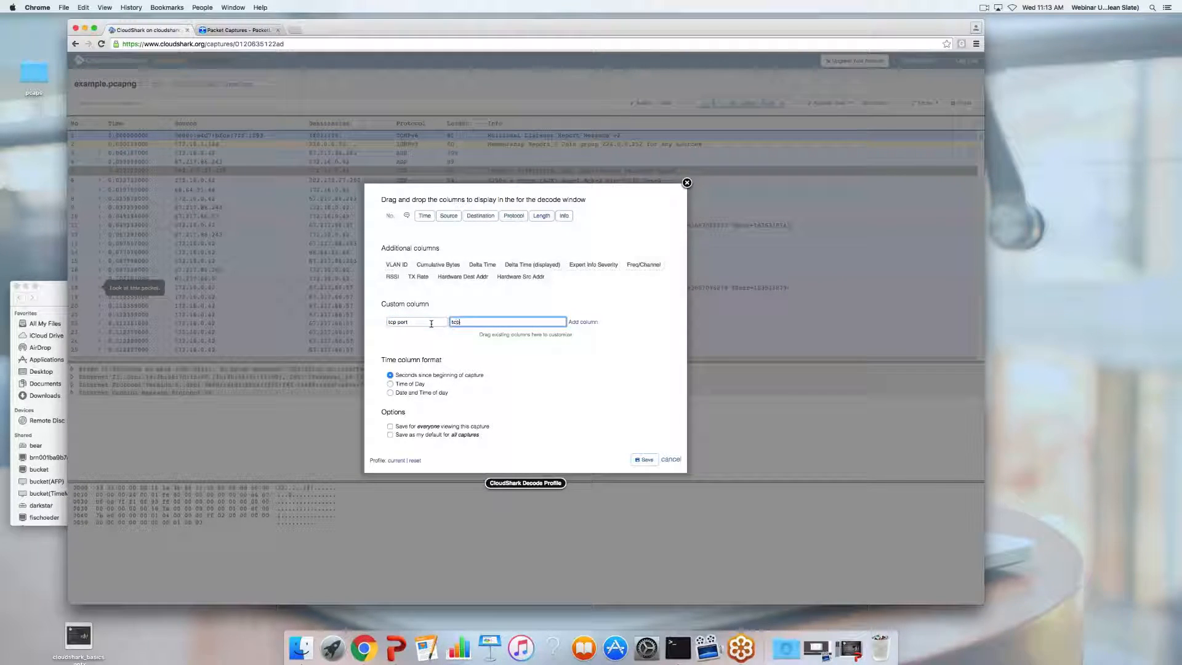
type(".port")
left_click(579, 322)
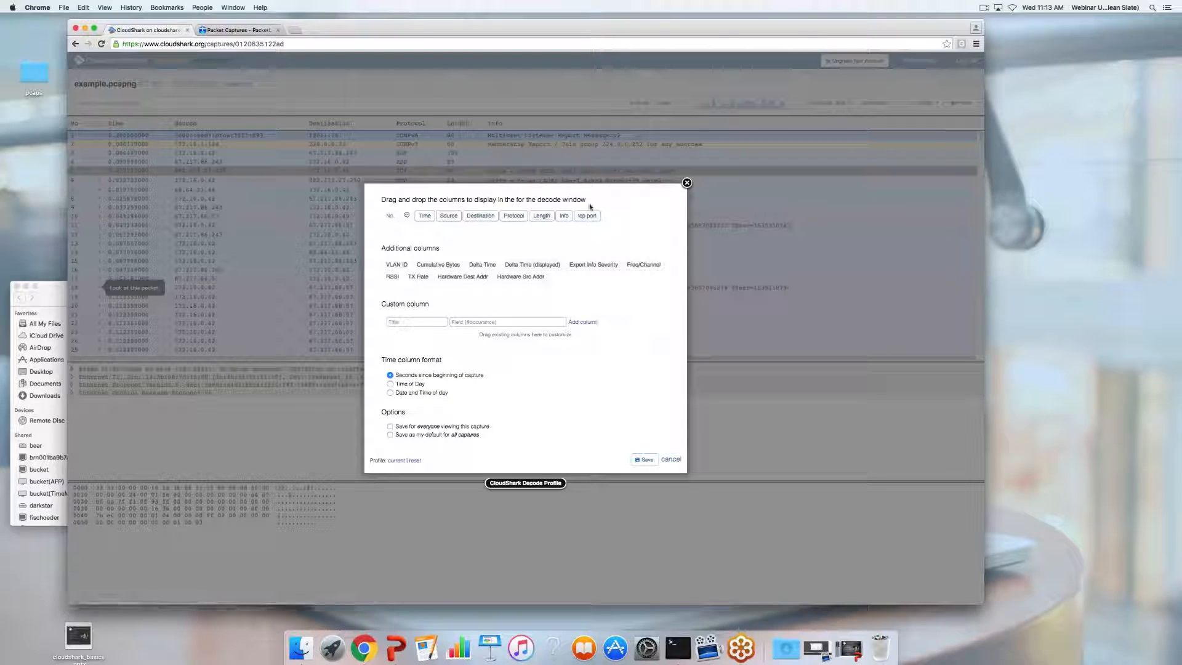
left_click_drag(594, 220, 564, 217)
left_click(643, 459)
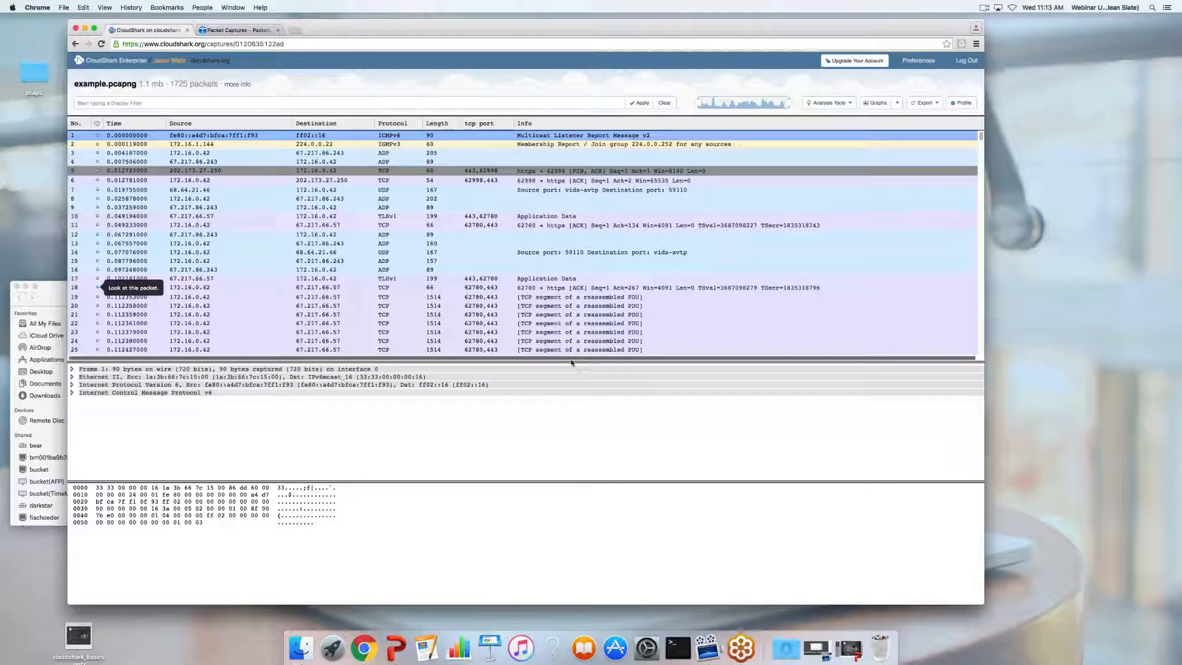
scroll(496, 185, "down", 3)
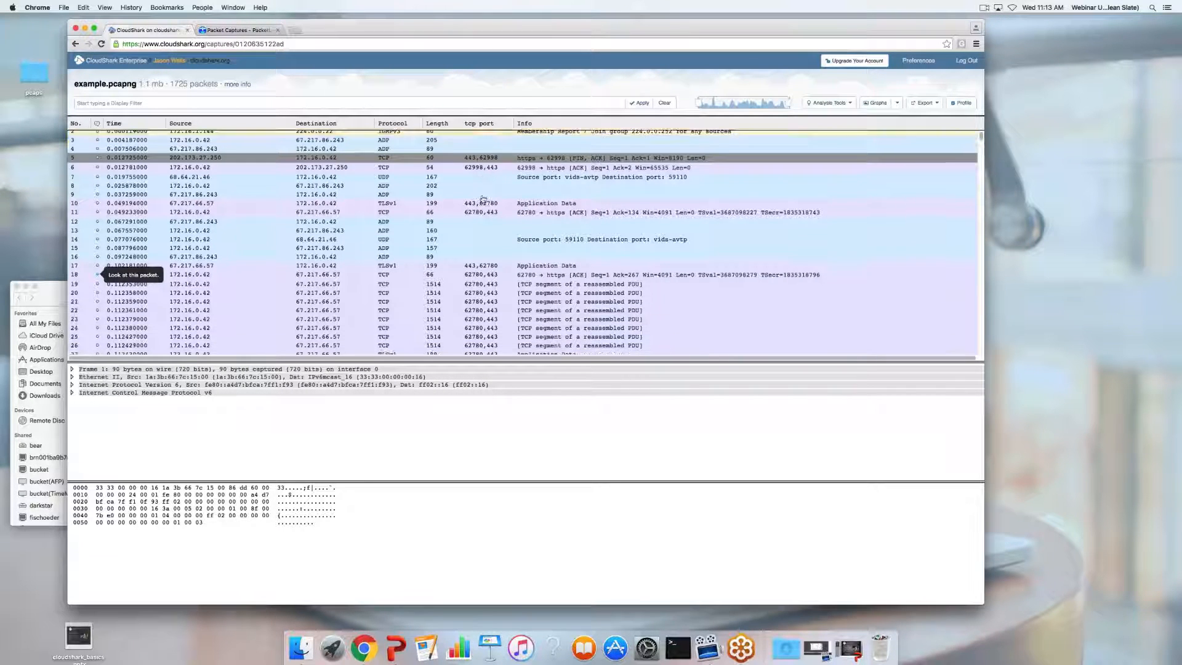
scroll(487, 251, "up", 3)
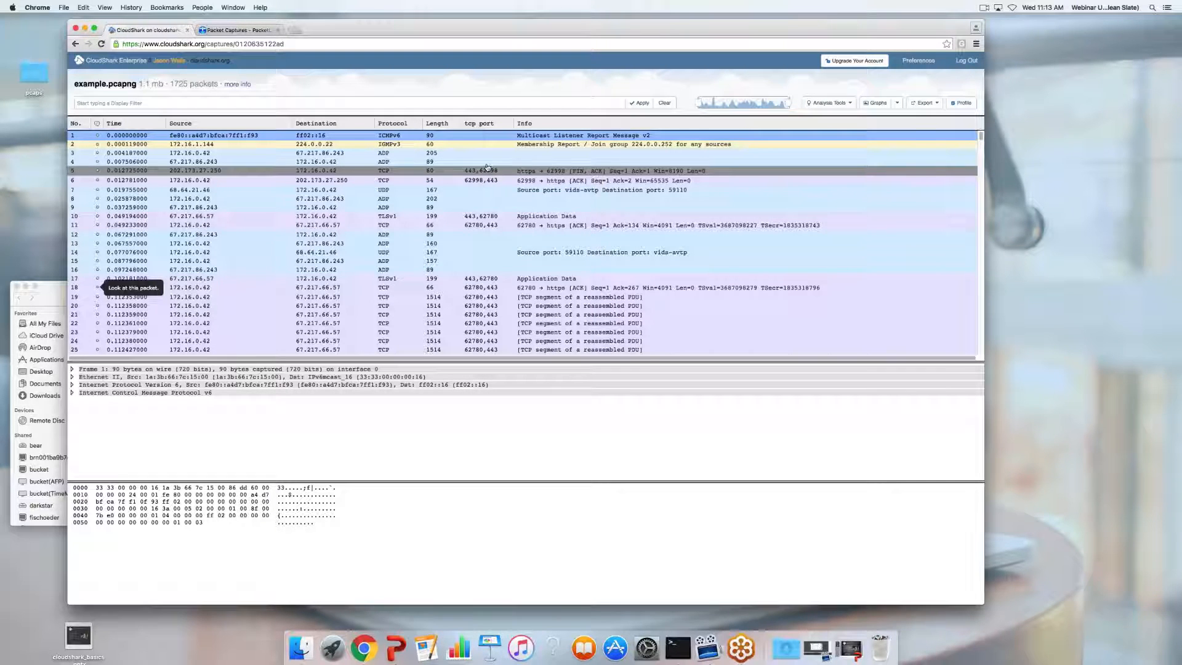
scroll(502, 203, "down", 5)
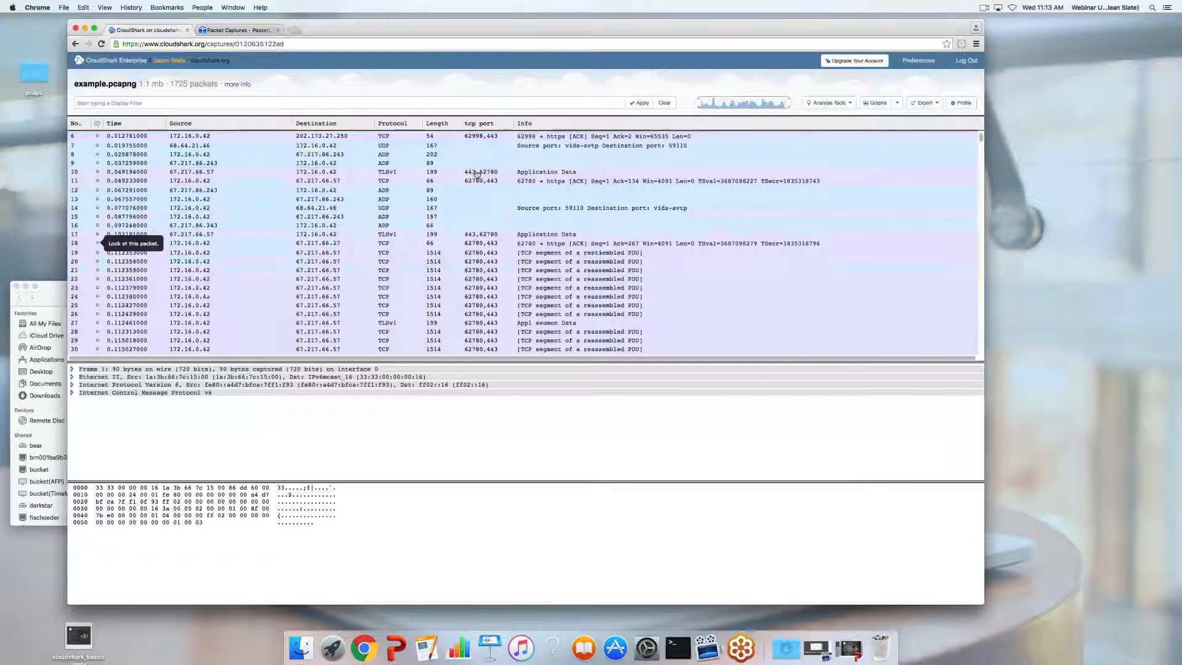
scroll(499, 186, "up", 5)
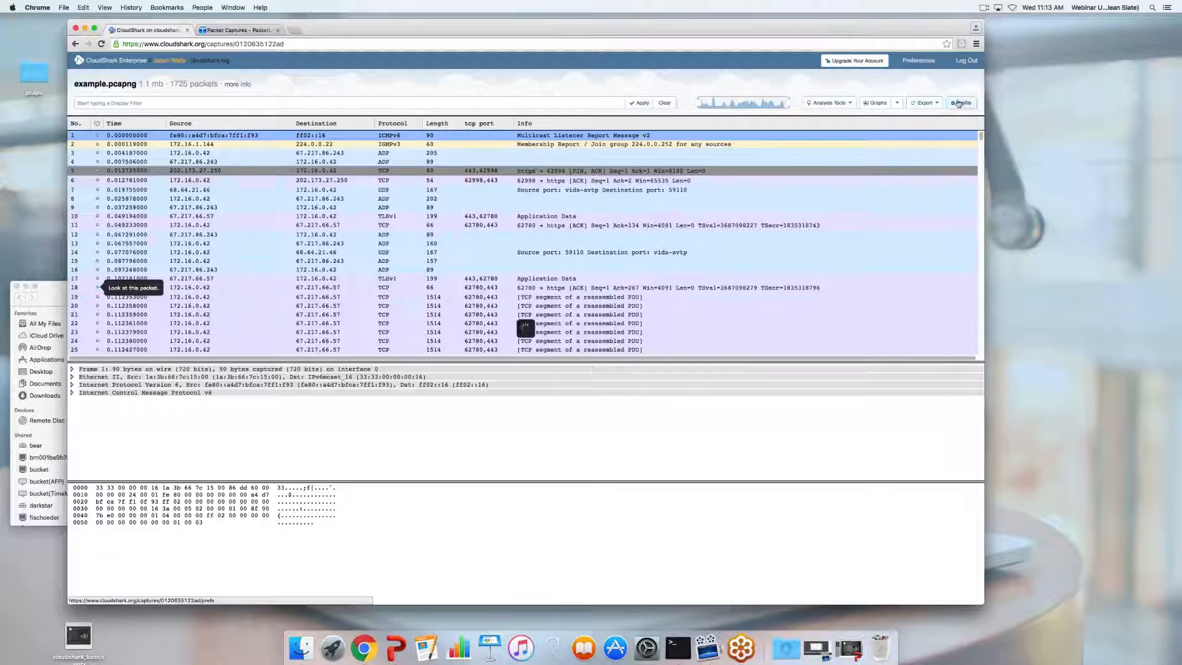
left_click(960, 103)
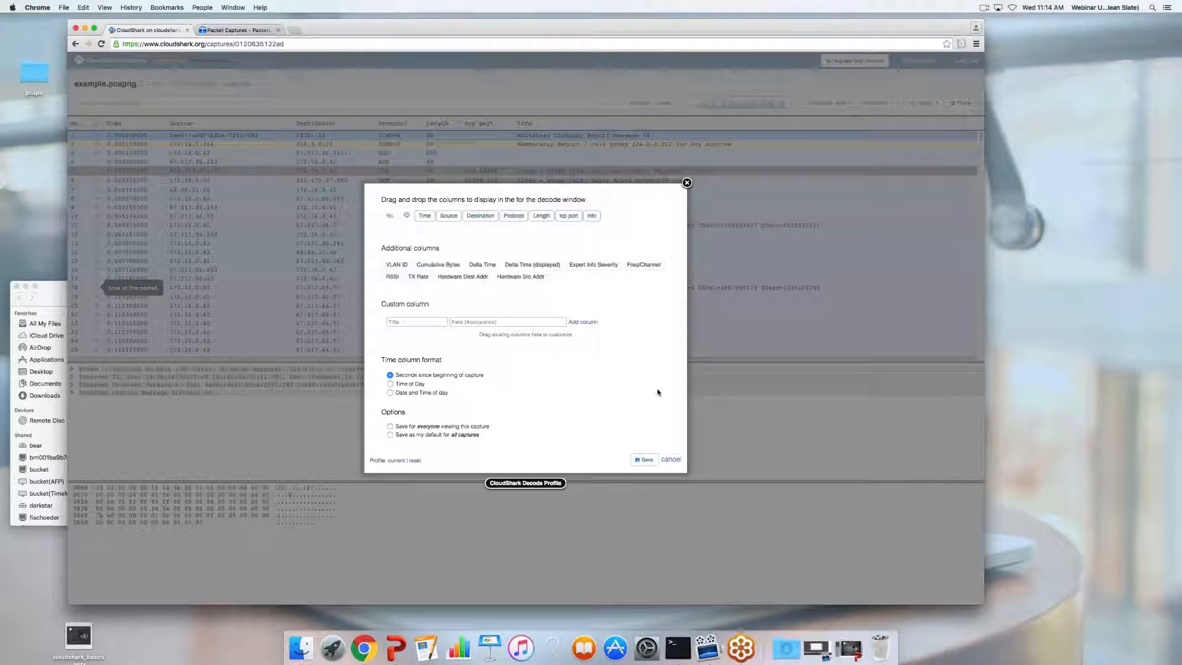
left_click(671, 459)
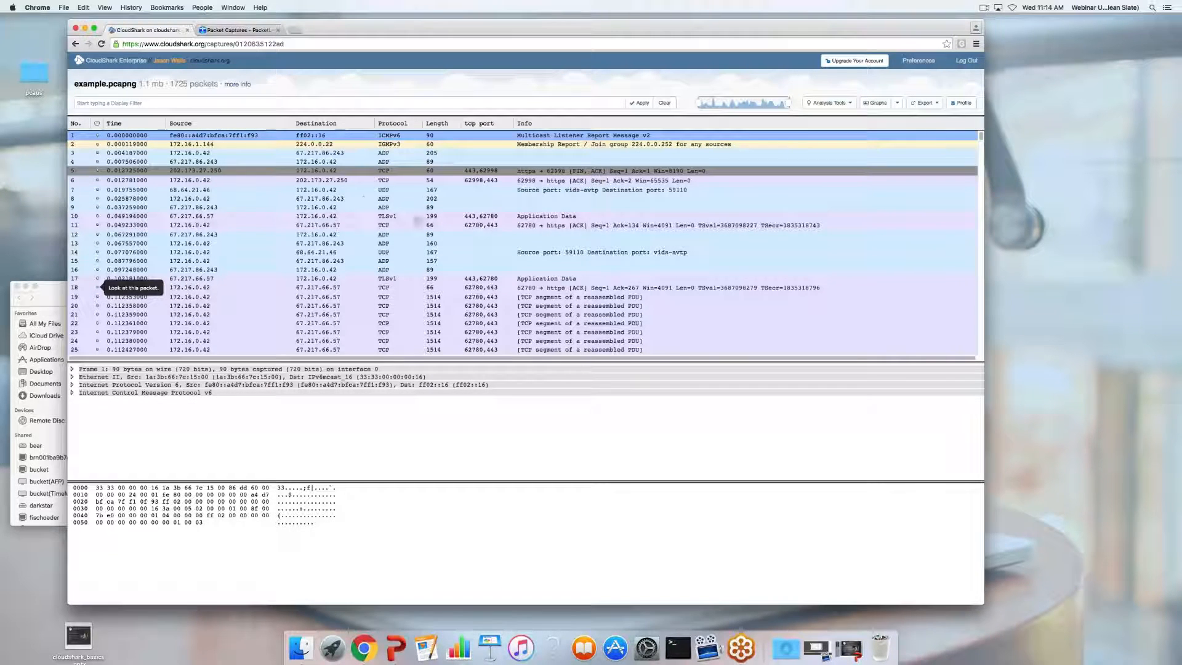
scroll(332, 228, "down", 1)
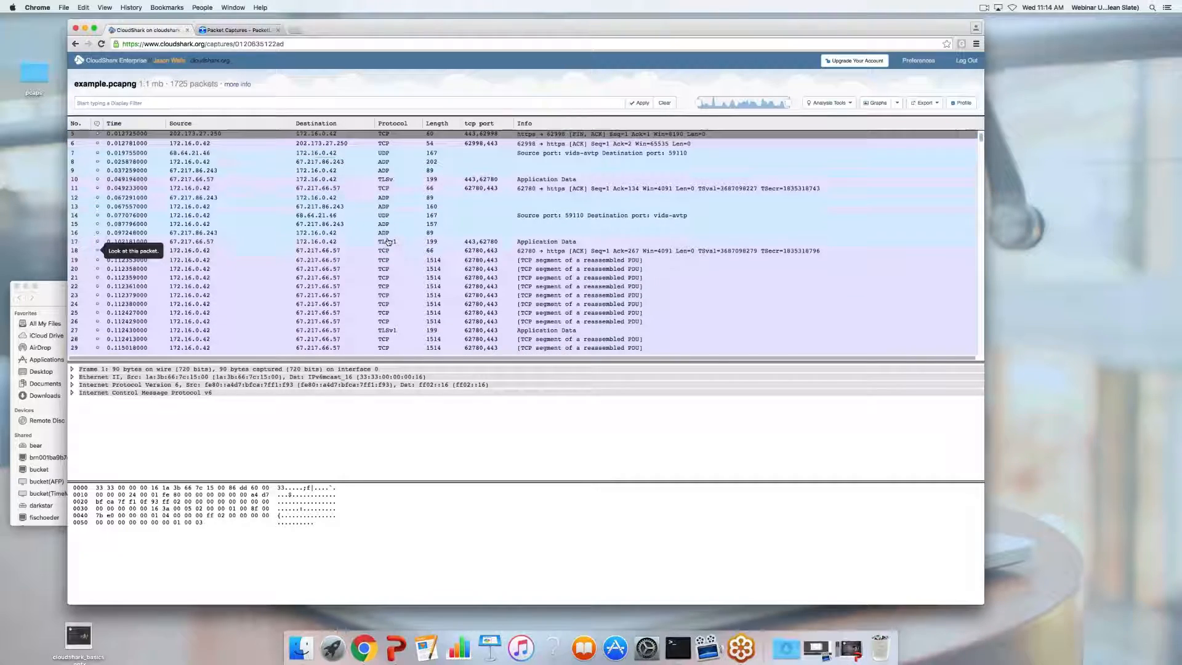
scroll(387, 241, "down", 15)
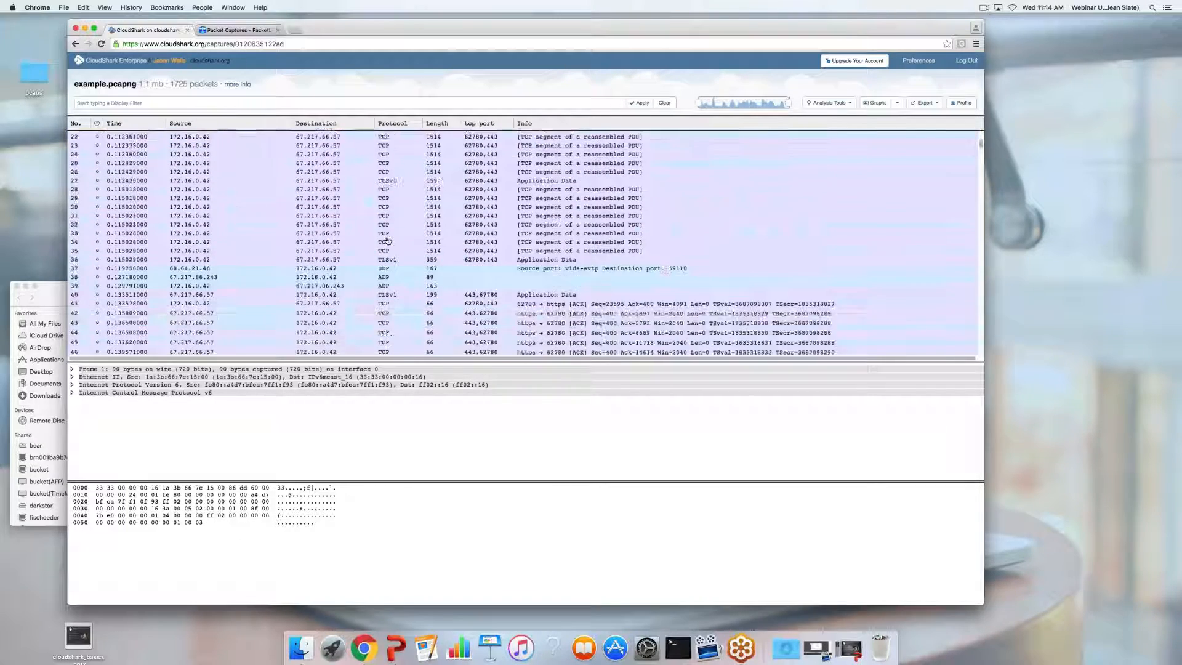
scroll(389, 239, "up", 15)
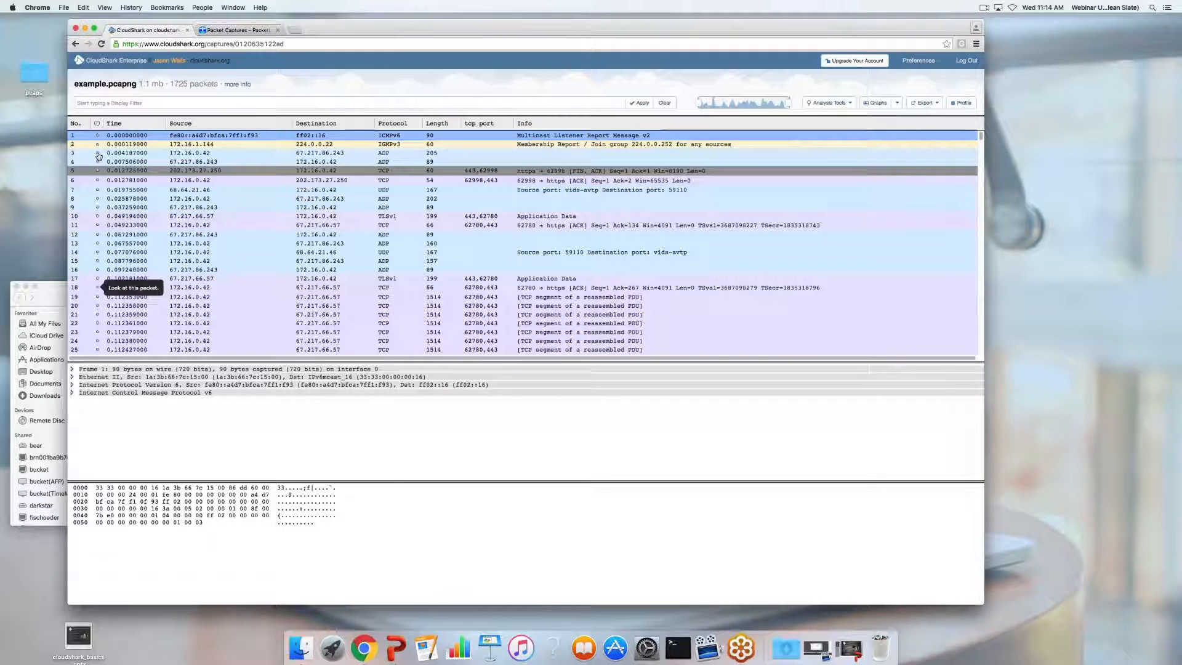
left_click(98, 156)
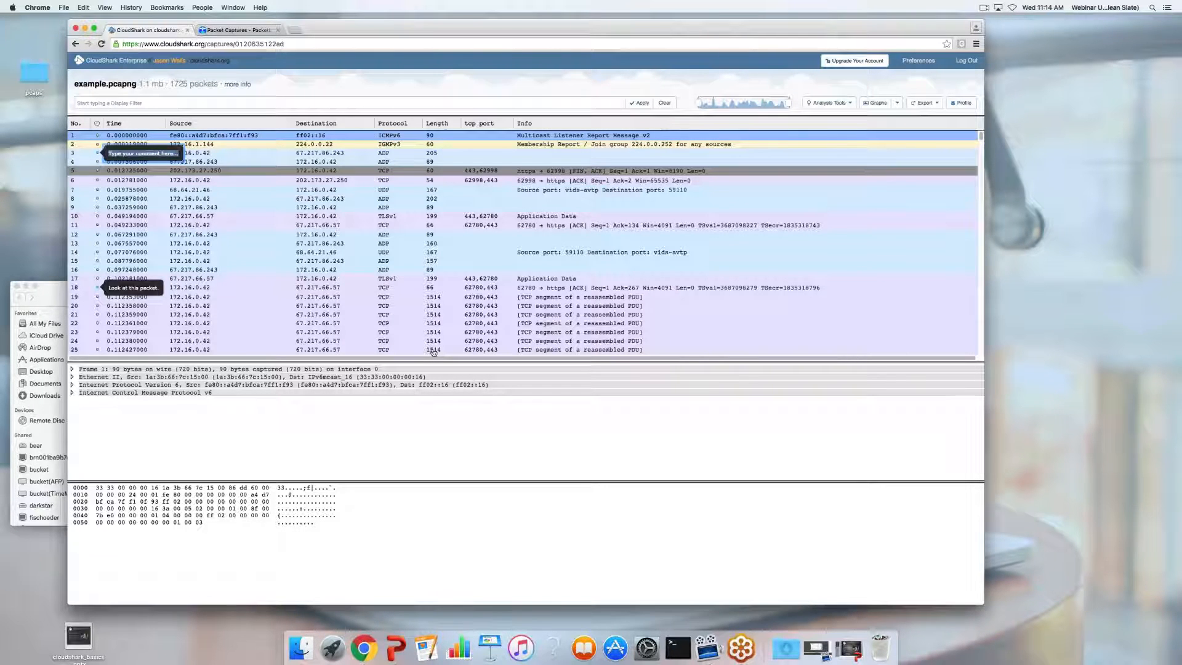
type("See m")
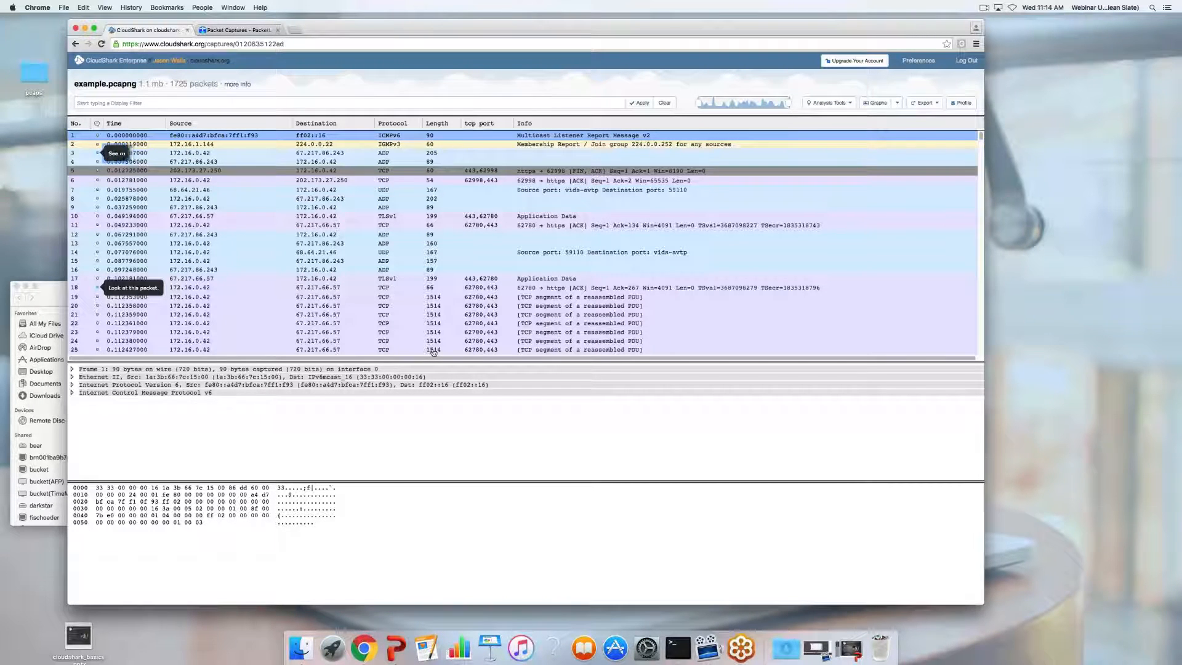
type("ore [")
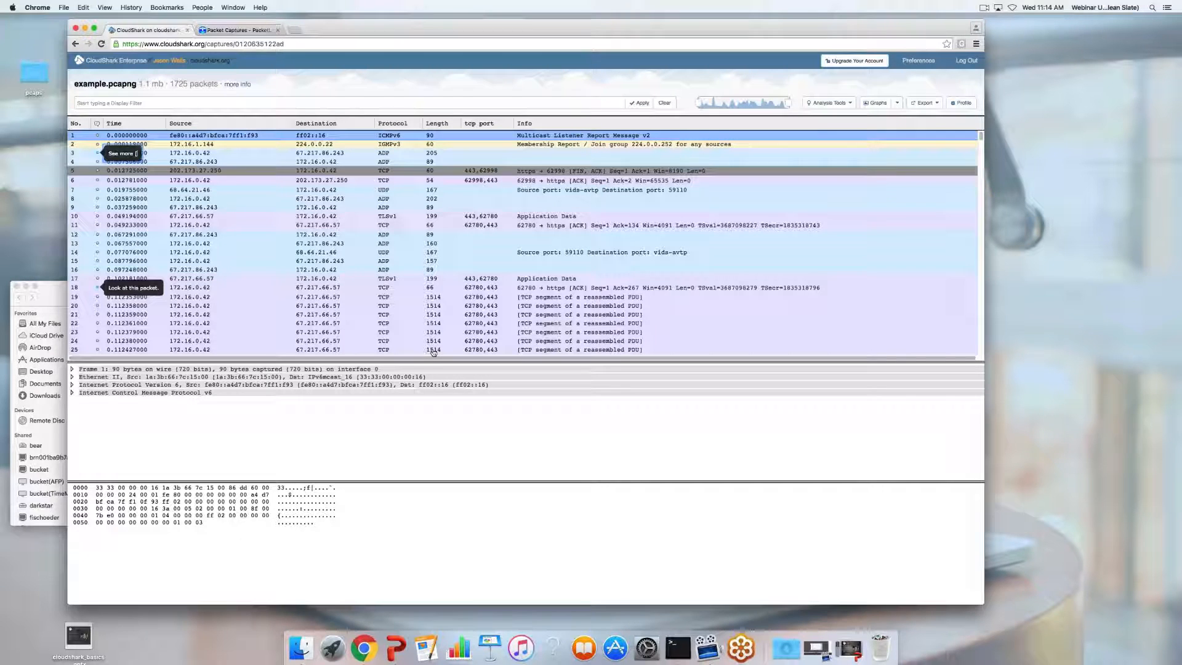
type("cloudshark]")
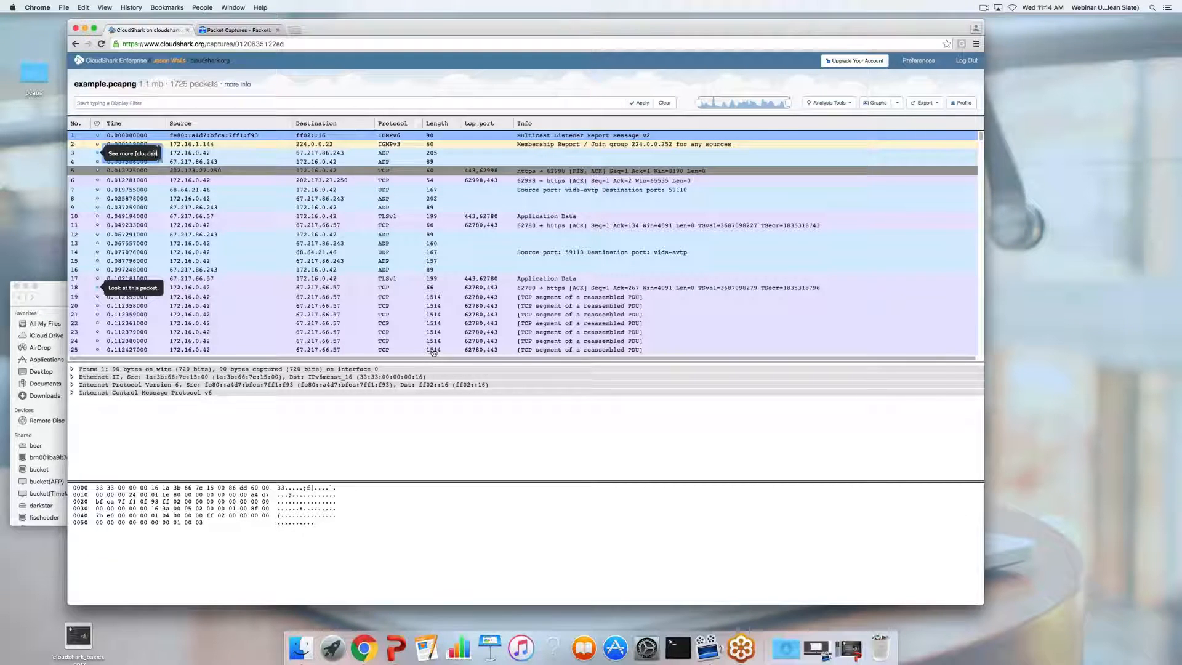
key("BackSpace")
key("BackSpace")
key("BackSpace")
key("BackSpace")
key("BackSpace")
key("BackSpace")
key("BackSpace")
key("BackSpace")
key("BackSpace")
key("BackSpace")
key("BackSpace")
key("BackSpace")
type("at [cloudshark.org]")
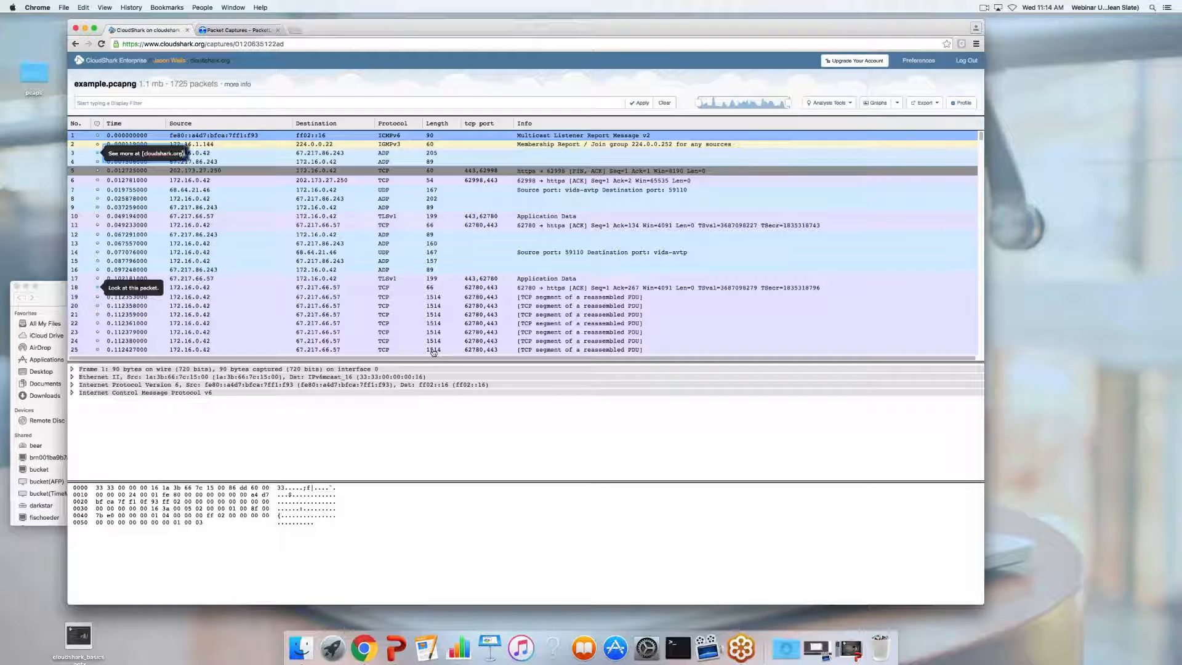
type("(")
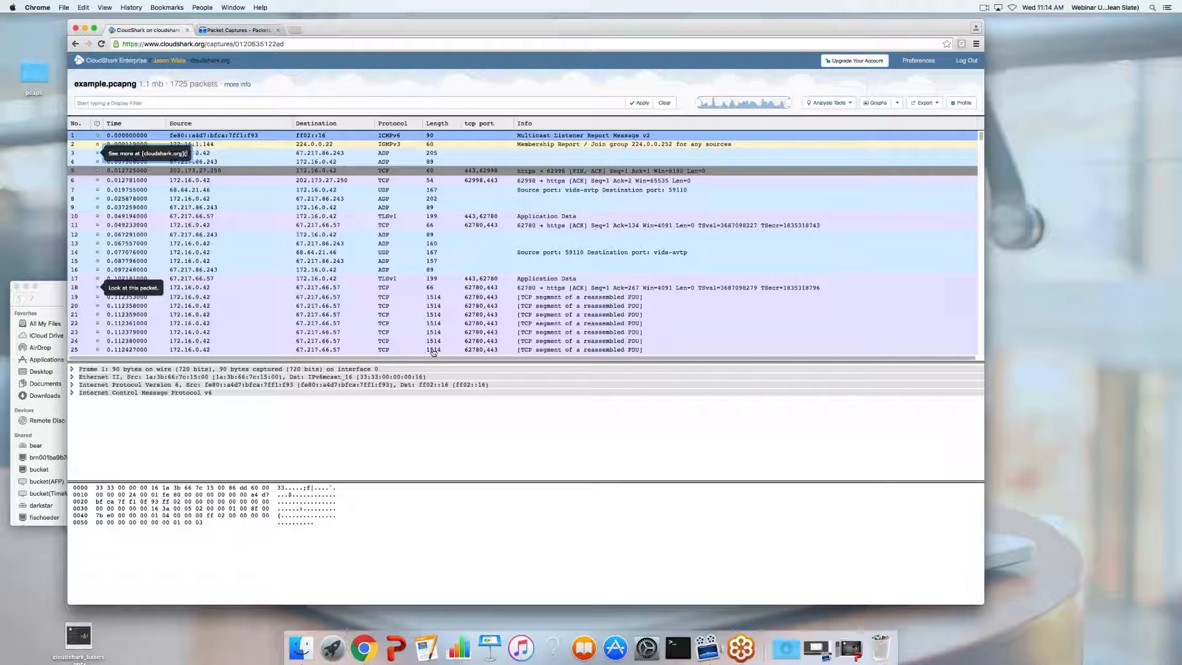
type("http://www.c")
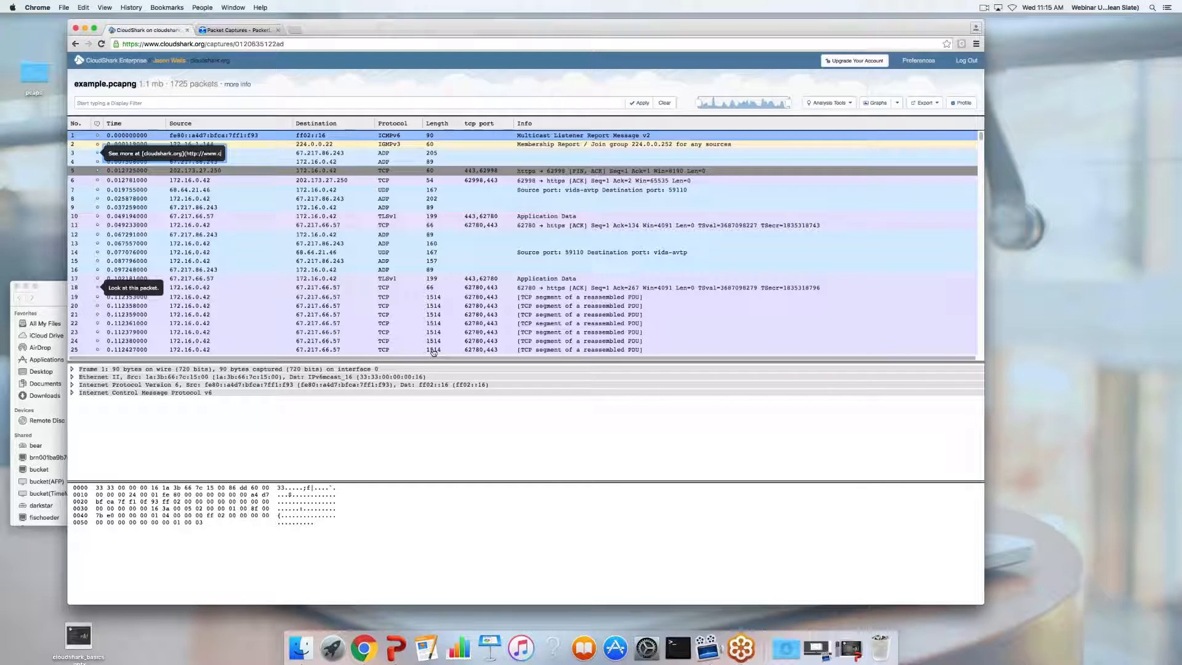
type("loudshark.org")
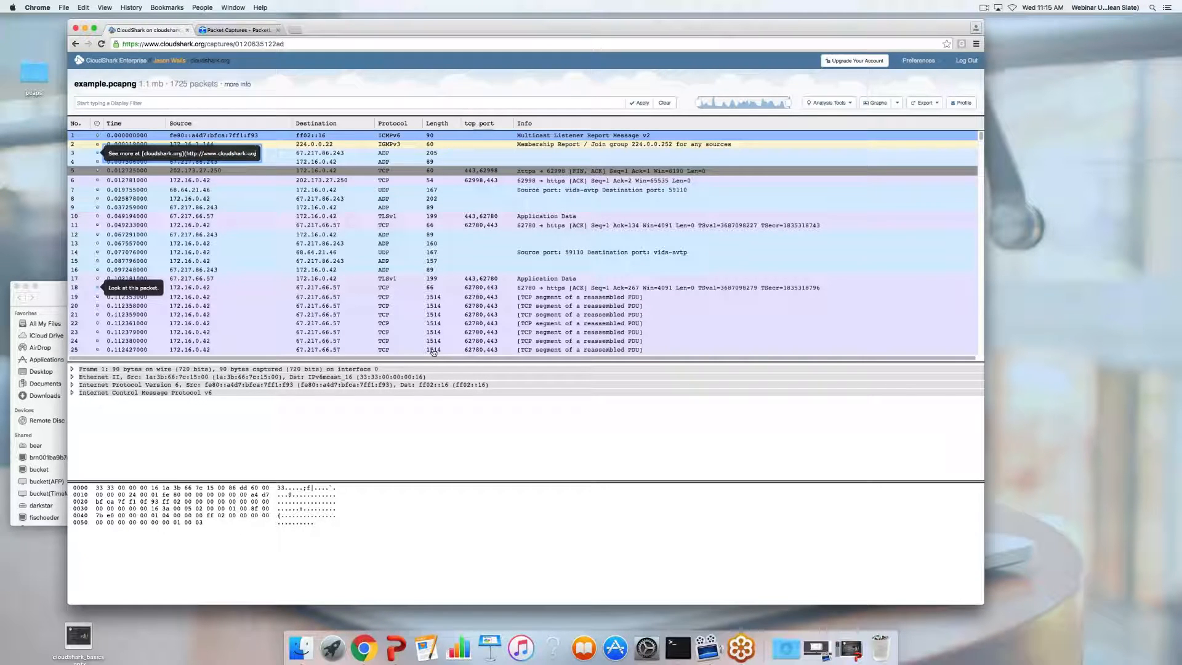
type("/)")
key("Return")
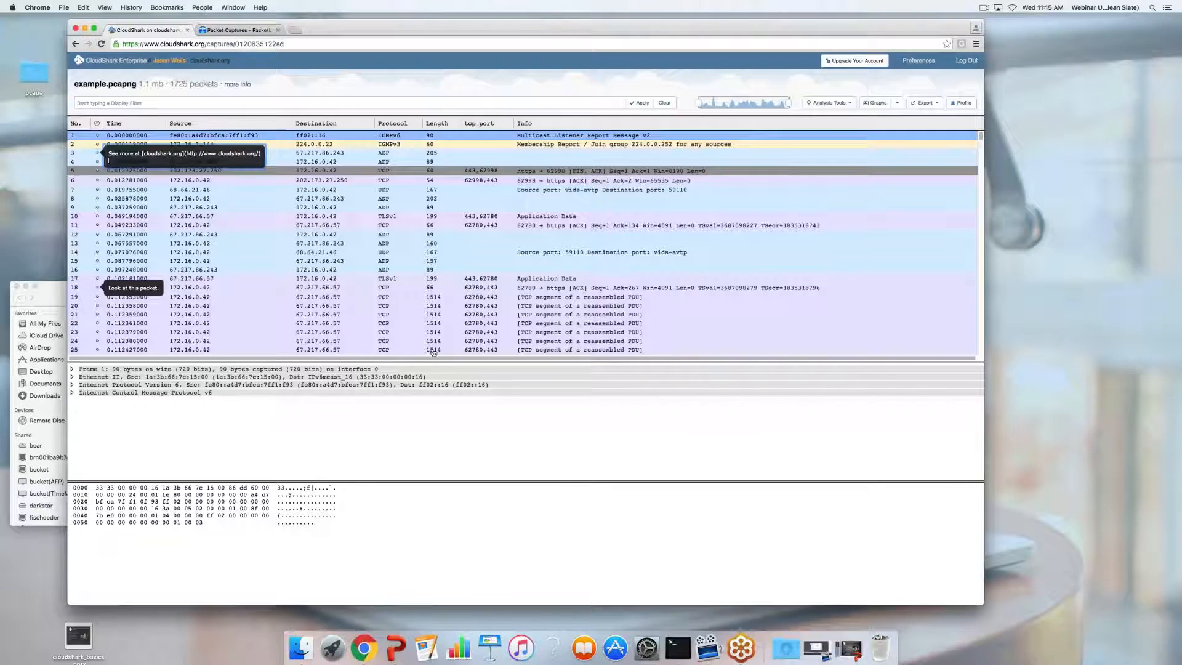
key("BackSpace")
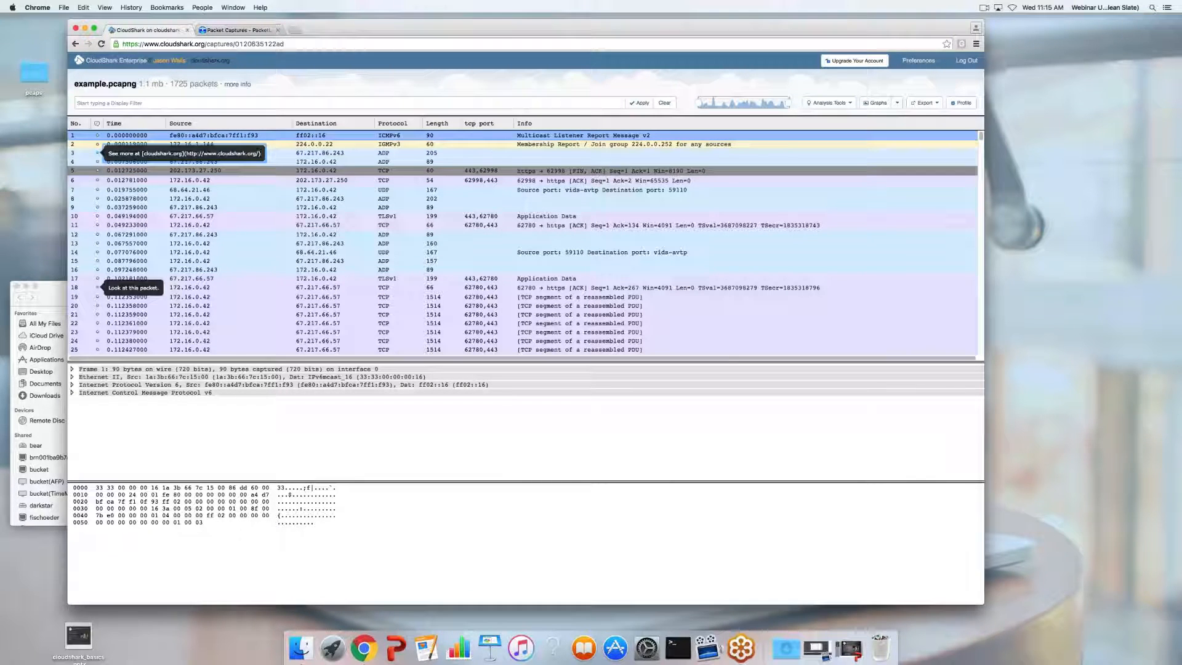
left_click(515, 85)
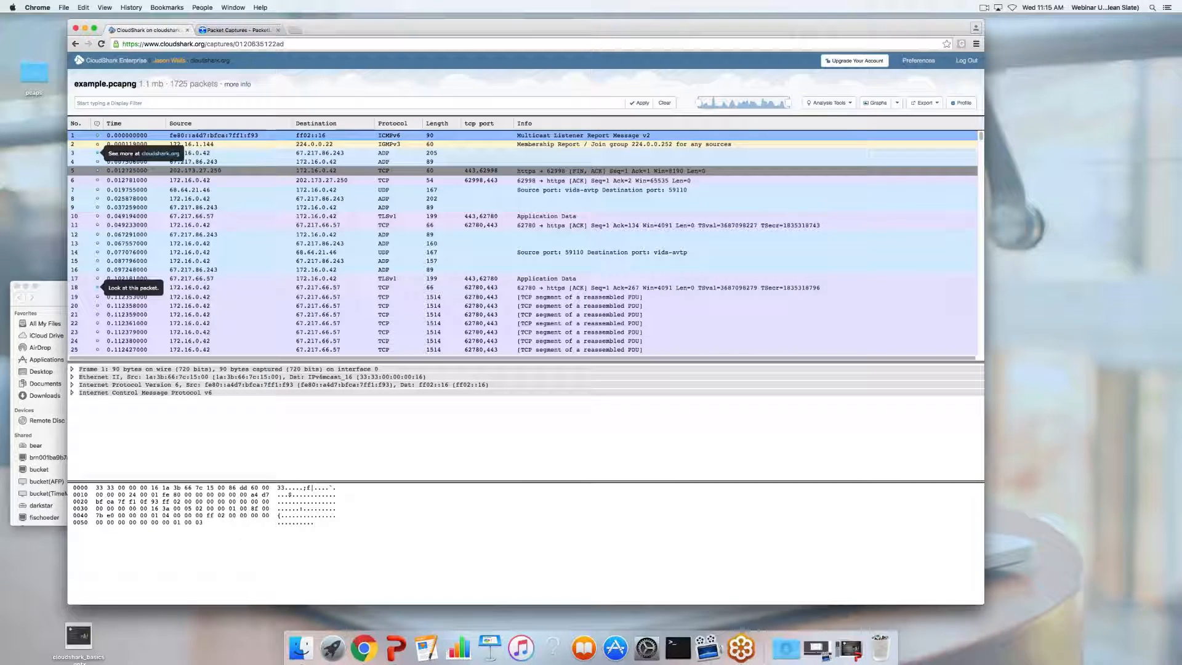
left_click(125, 153)
left_click(295, 89)
left_click(72, 376)
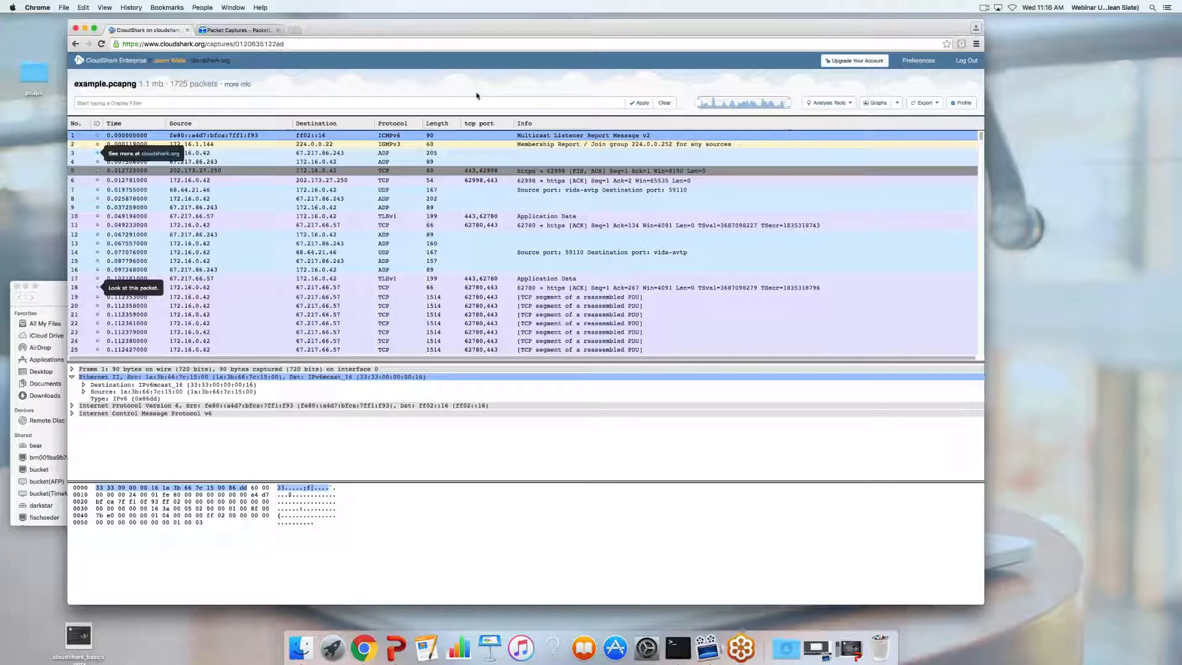
scroll(357, 237, "down", 3)
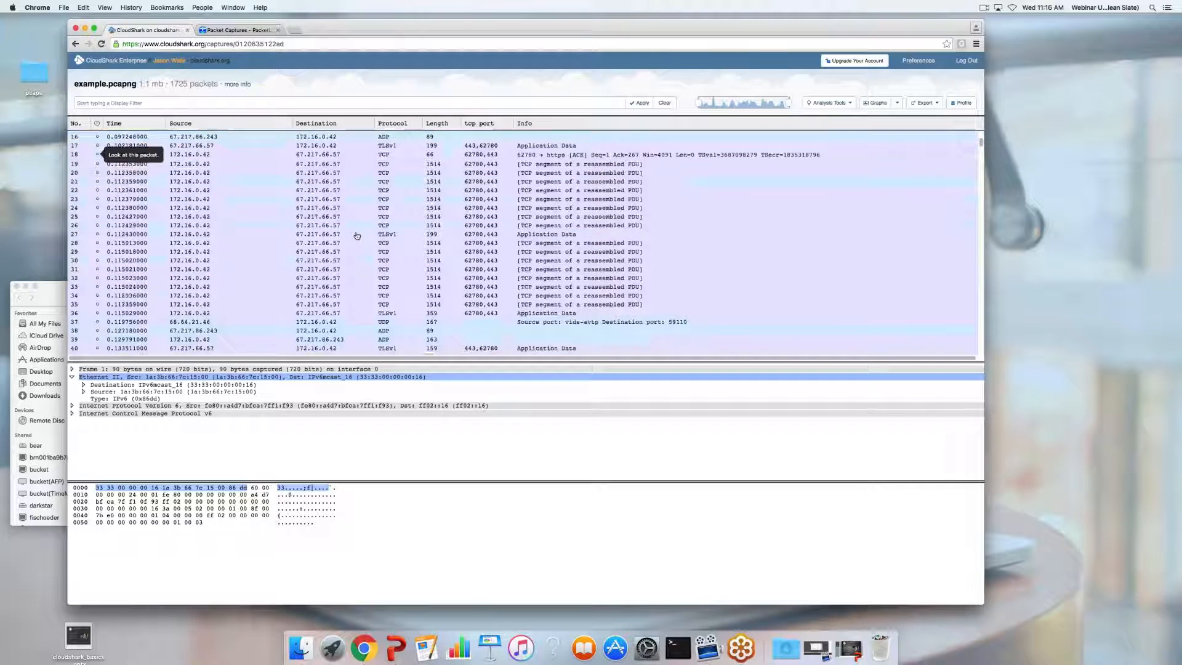
scroll(351, 228, "up", 3)
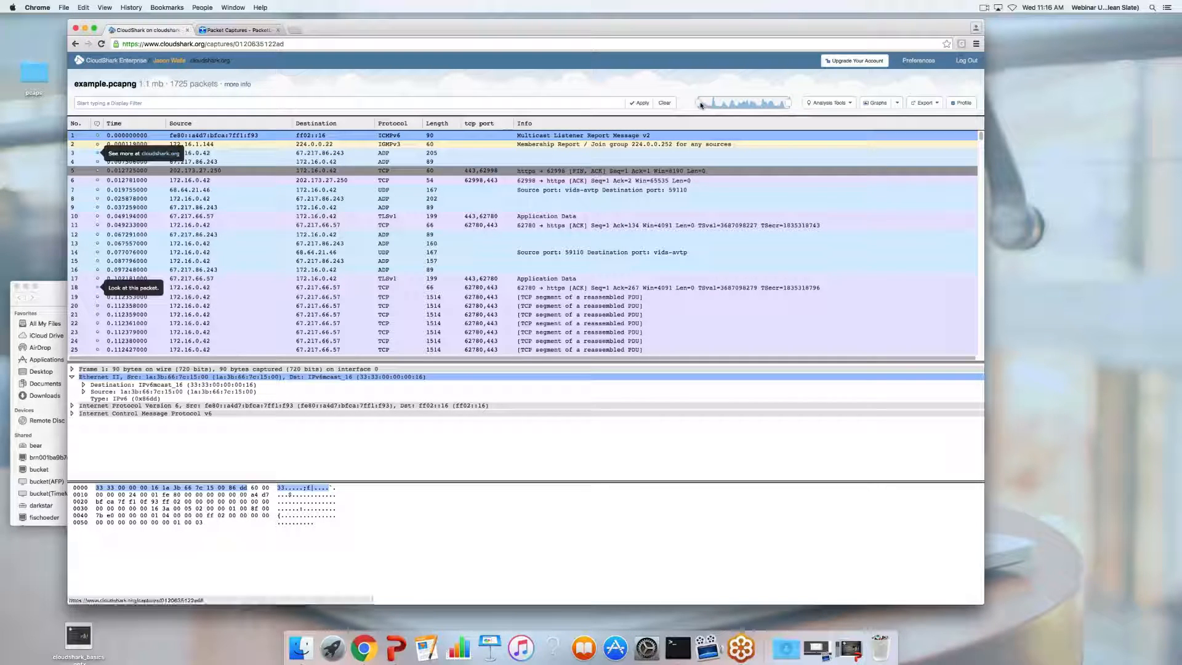
left_click(760, 108)
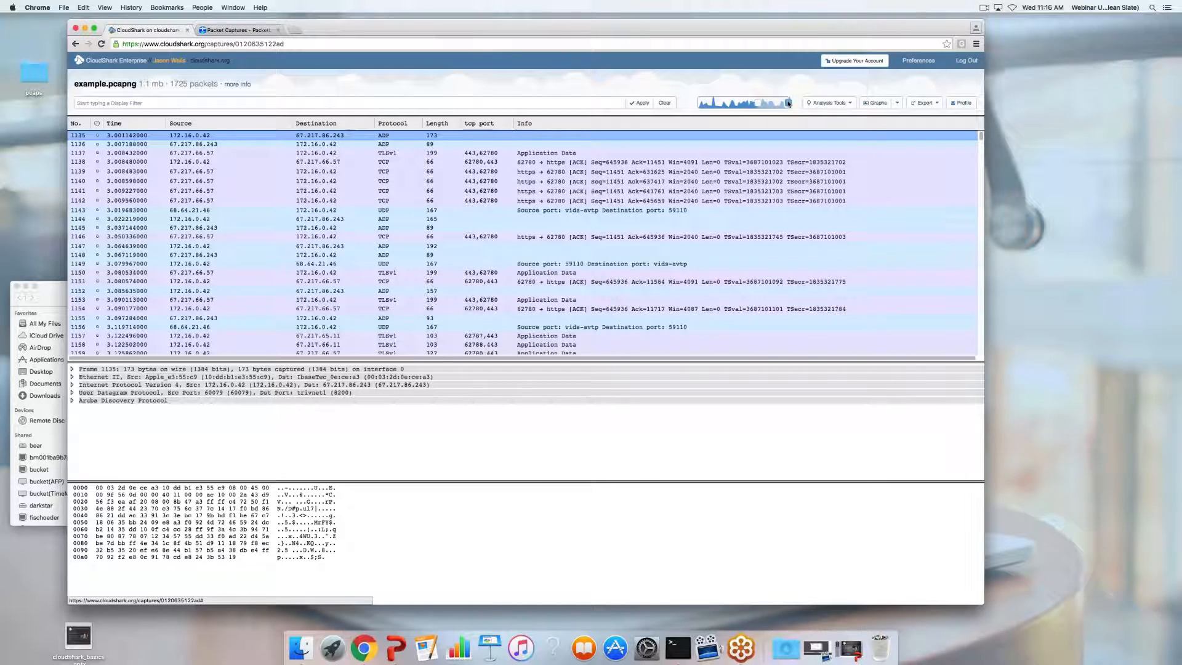
left_click_drag(788, 105, 771, 107)
left_click_drag(697, 103, 696, 103)
left_click_drag(772, 103, 790, 105)
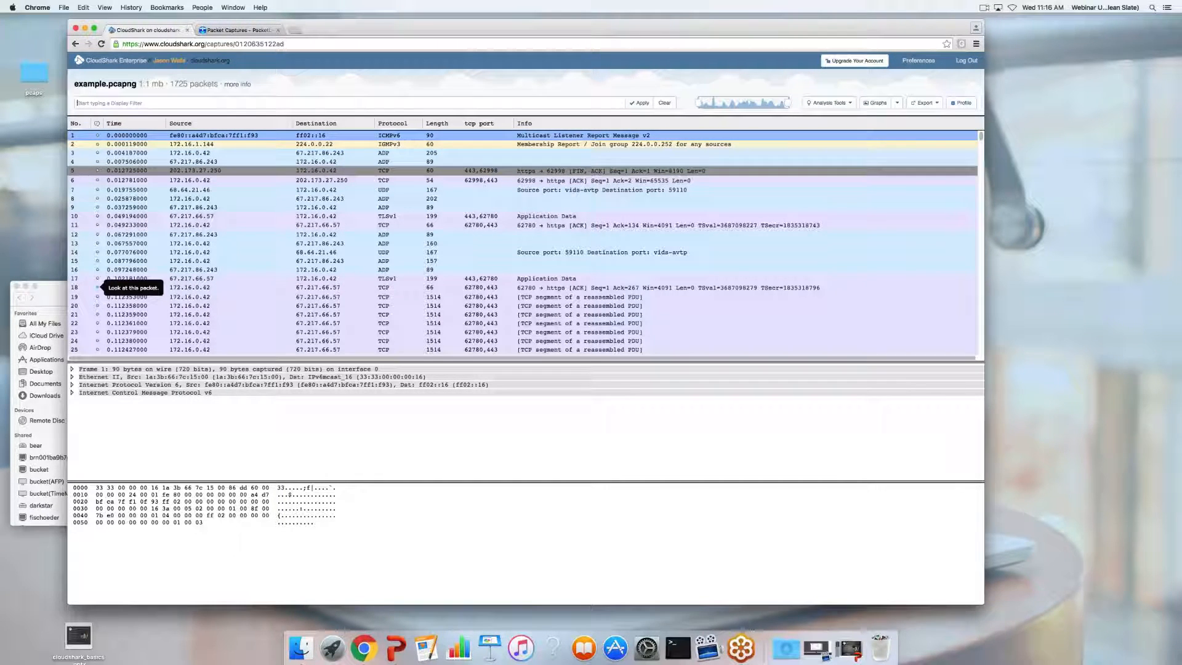
Apply the tcp display filter to example.pcapng and check the filter in the page address
type("tcp")
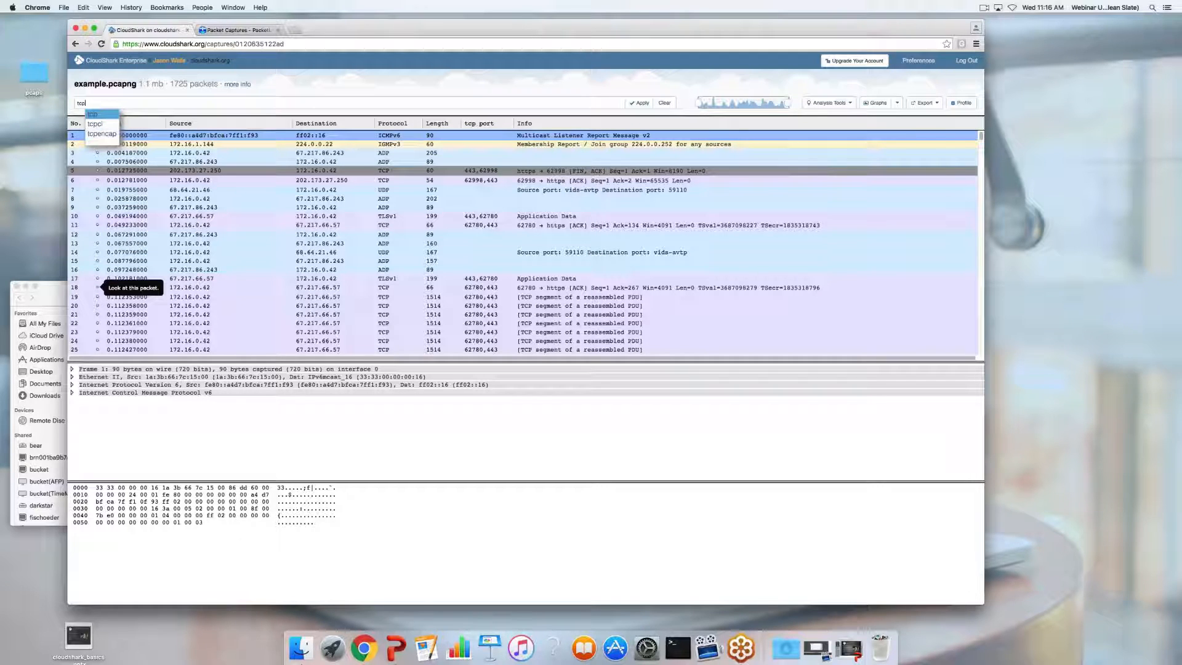
key("Return")
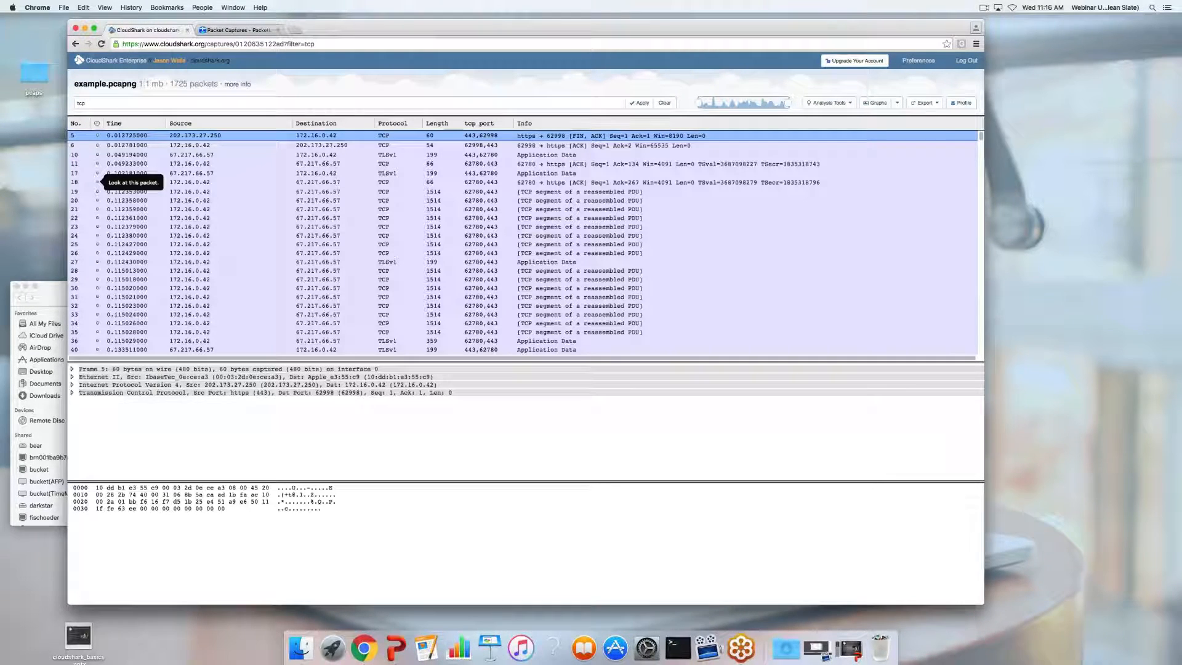
scroll(404, 280, "down", 5)
scroll(403, 281, "up", 5)
left_click(272, 44)
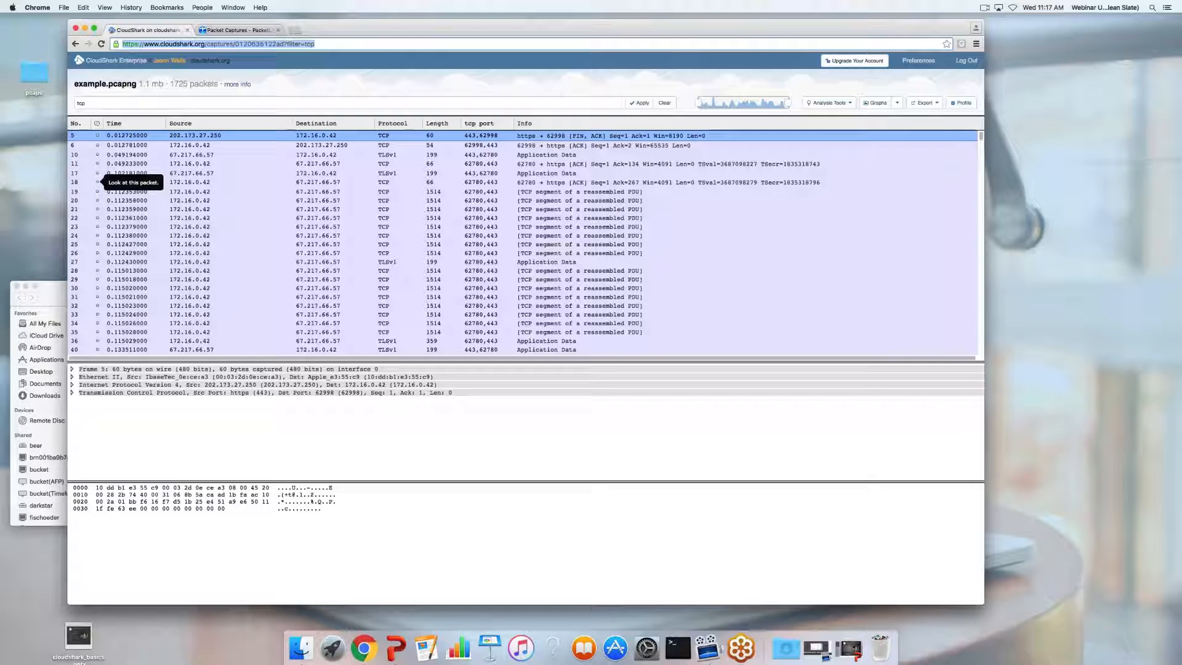
left_click(332, 84)
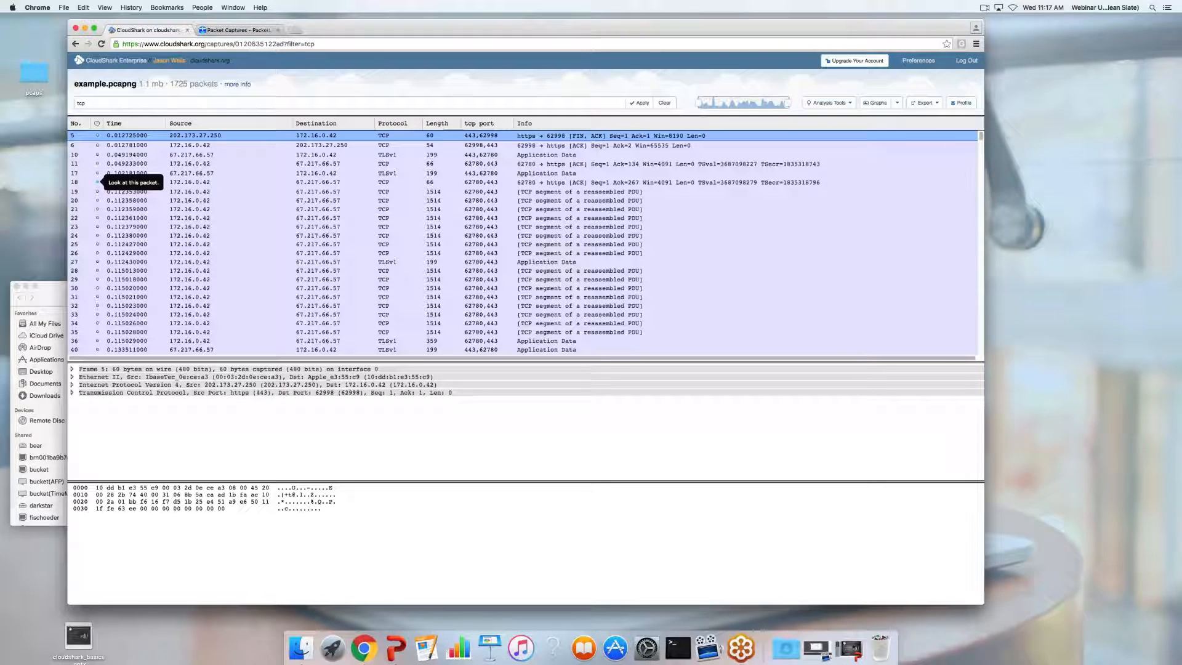
left_click(233, 85)
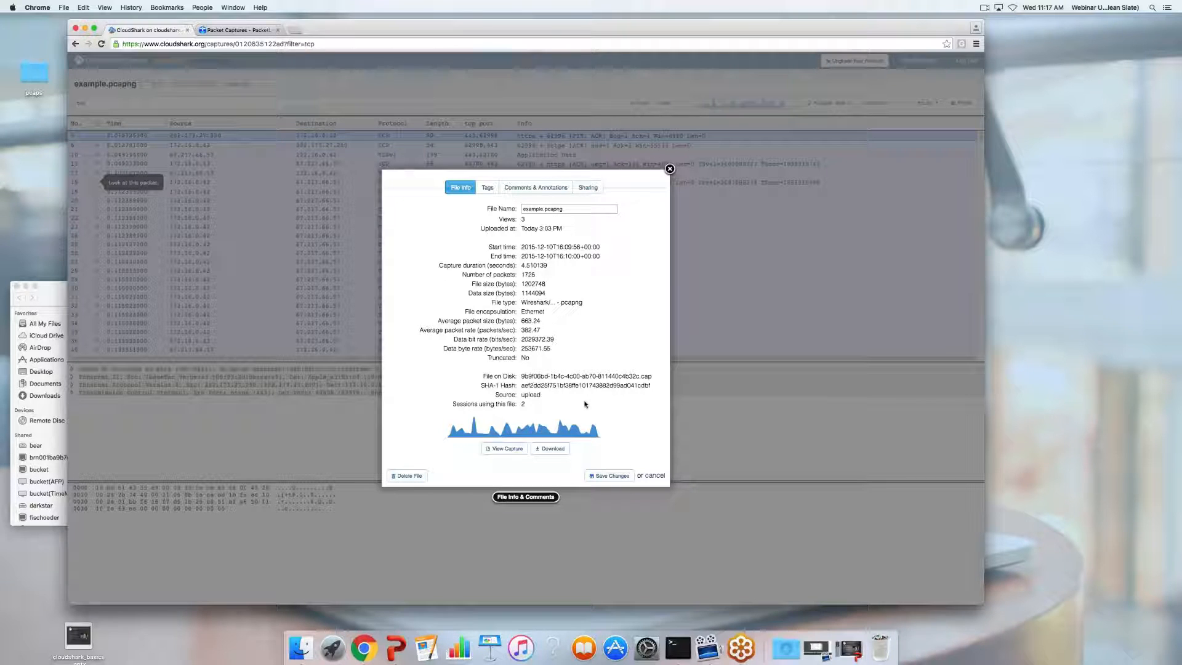
left_click(488, 187)
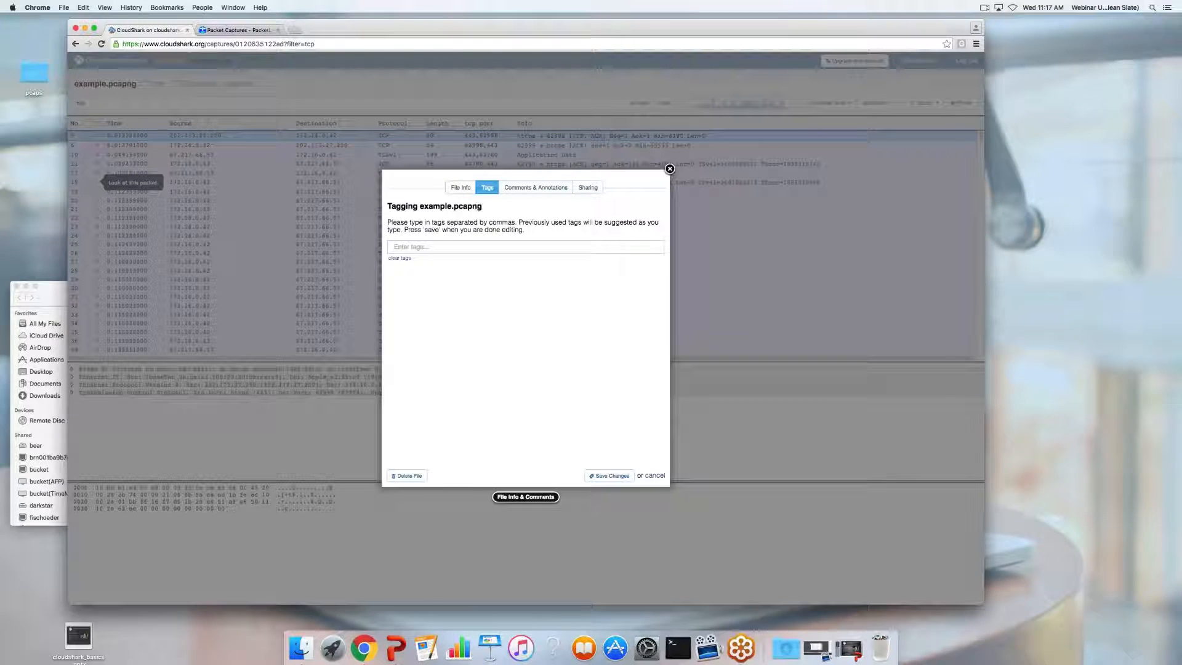
left_click(461, 187)
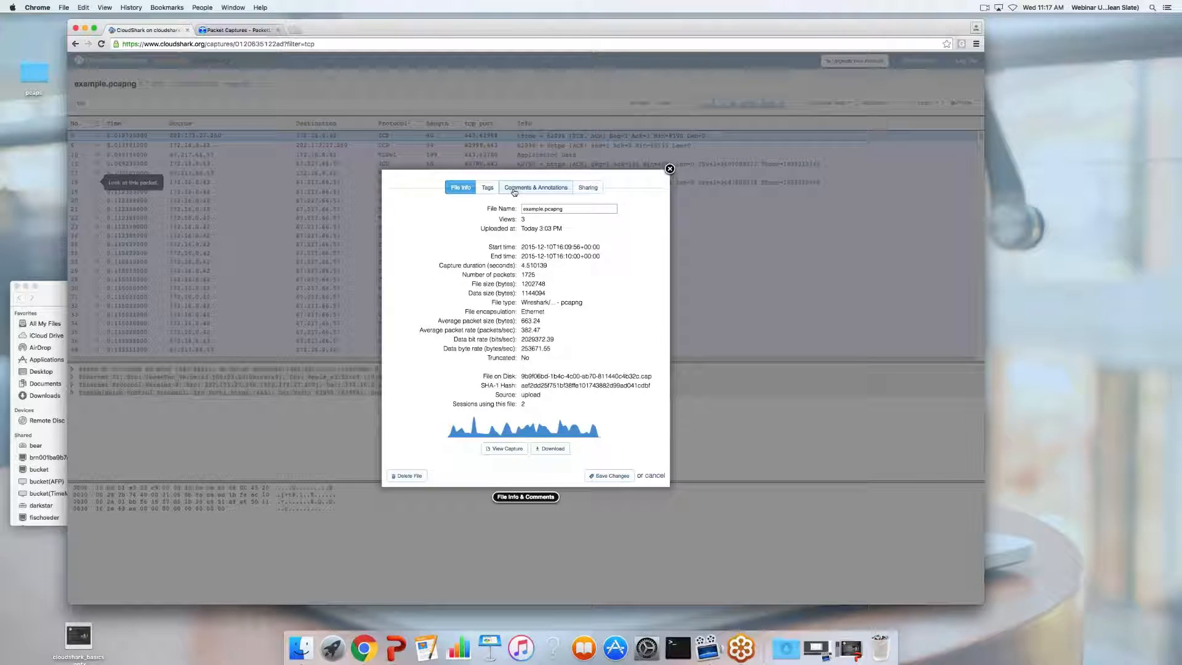
left_click(514, 188)
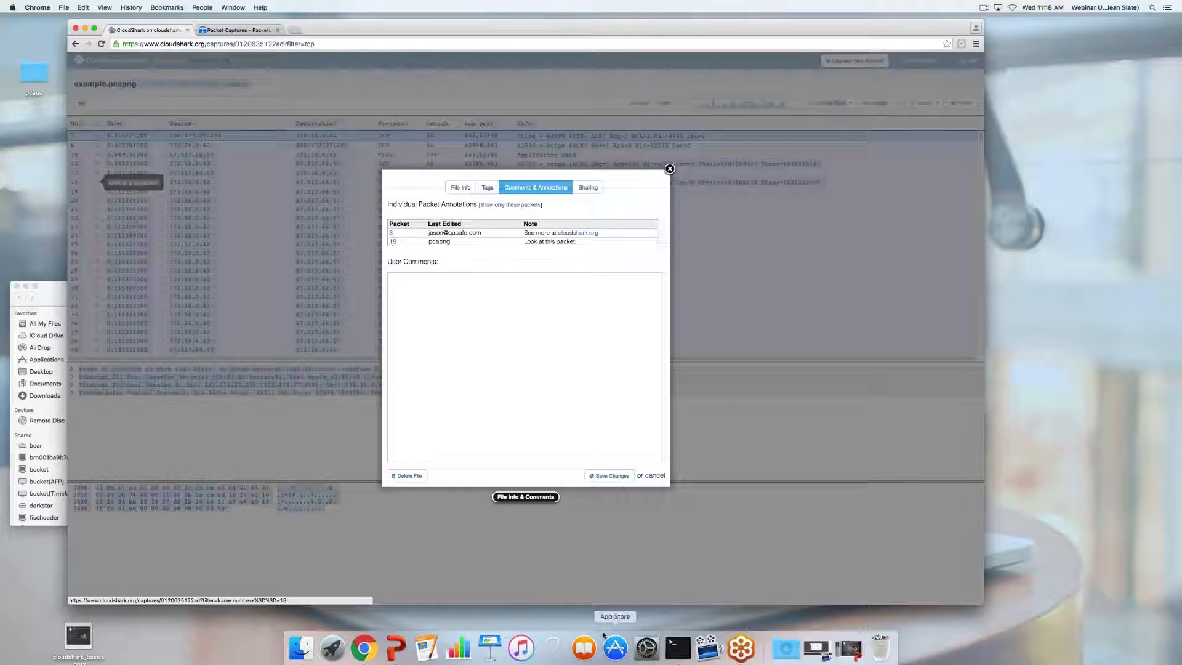
left_click(555, 381)
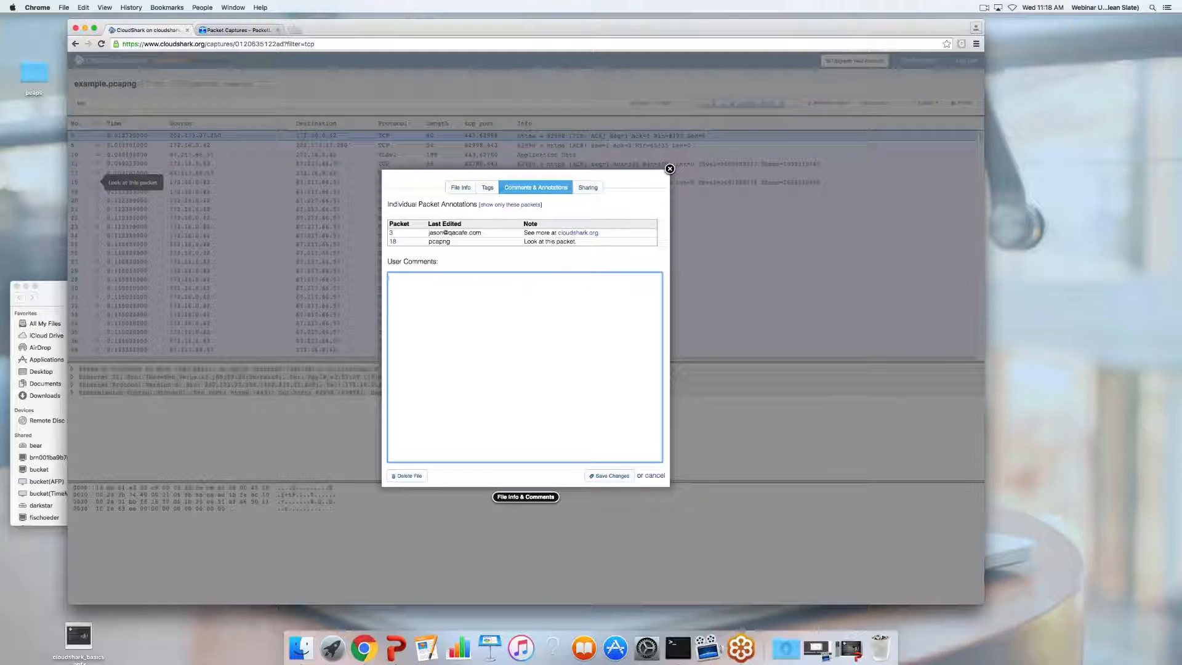
left_click(588, 187)
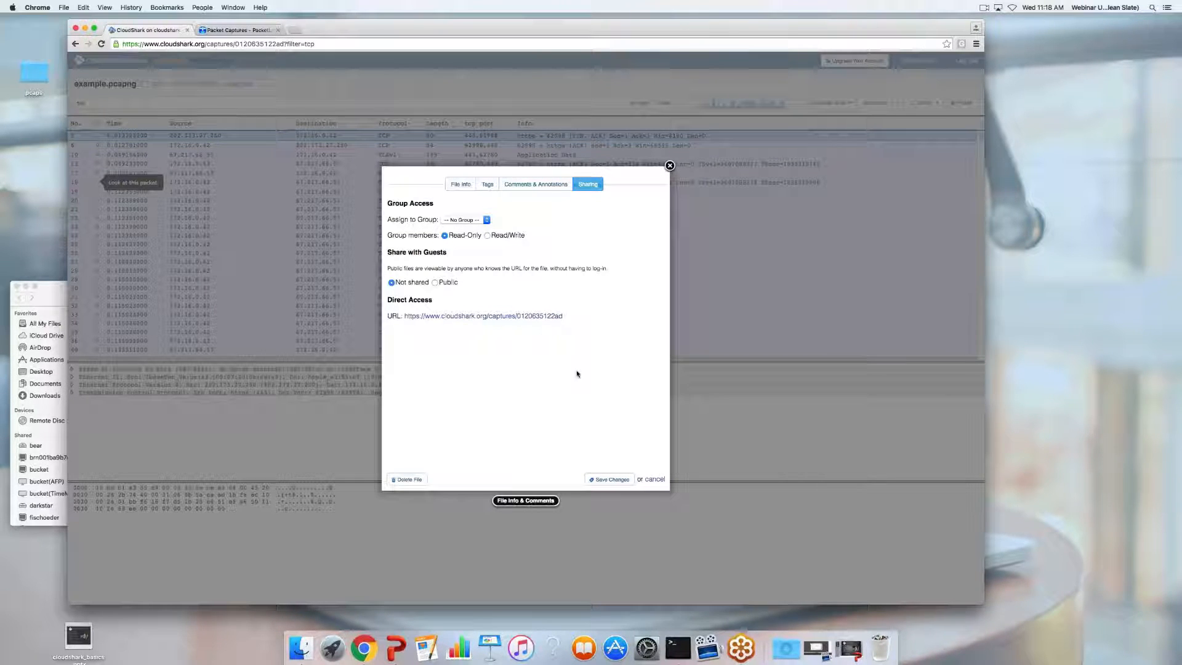
left_click(655, 480)
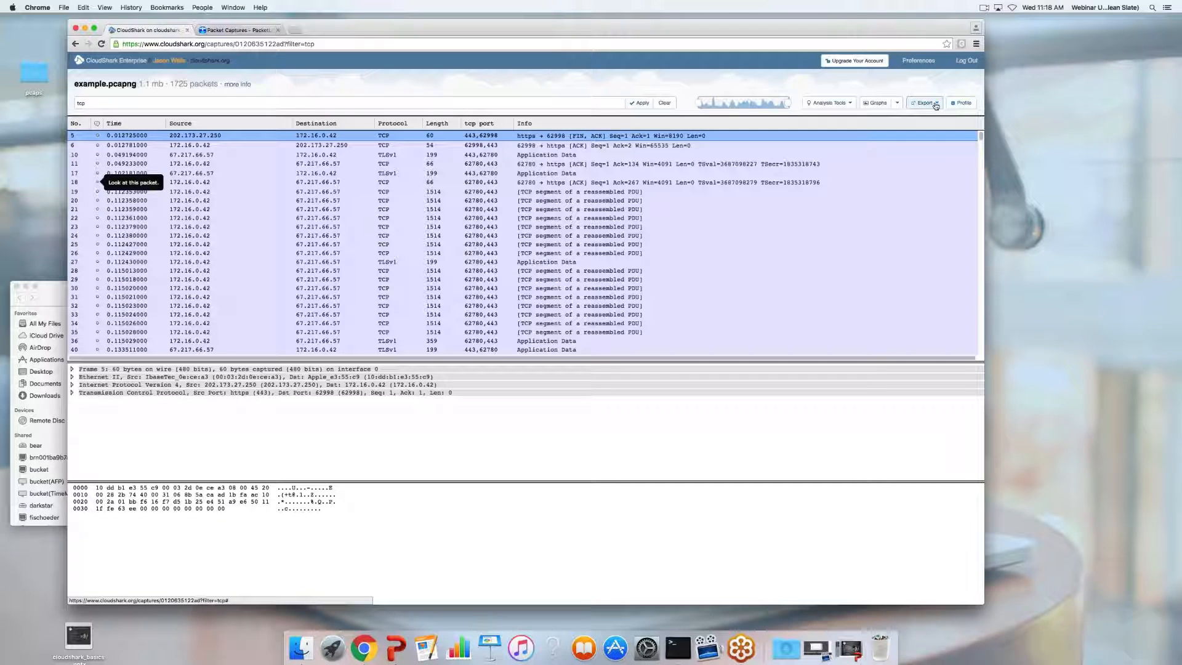
Look at the Export > Download File options, then open Export > Create New Session
left_click(935, 106)
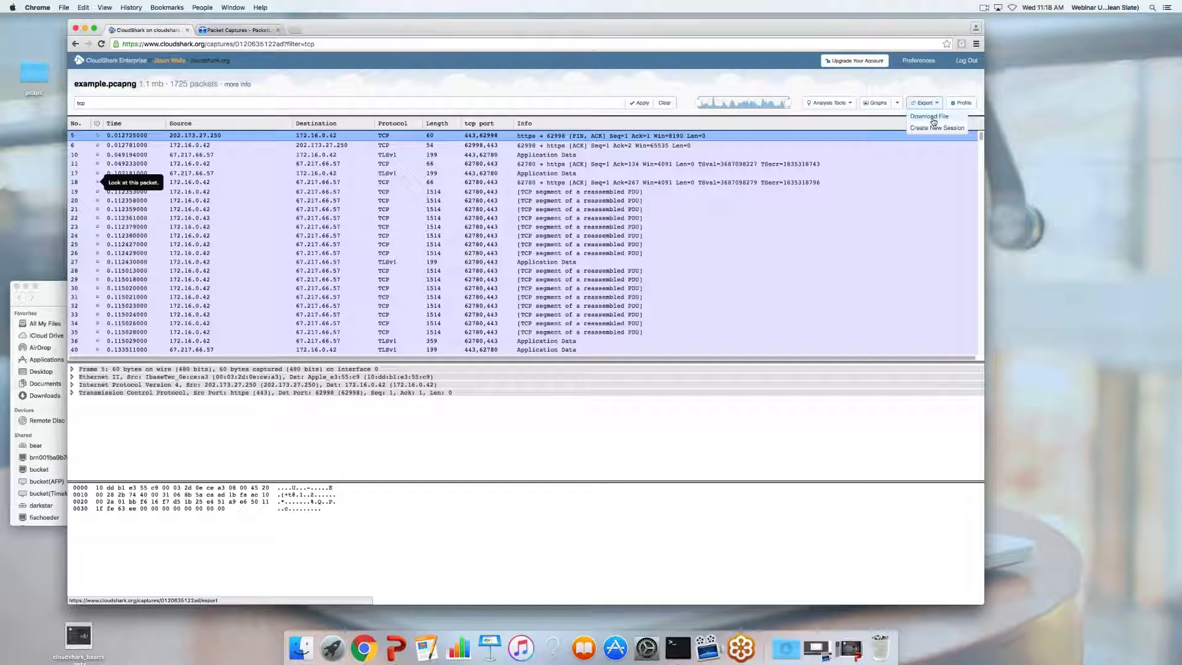
left_click(933, 121)
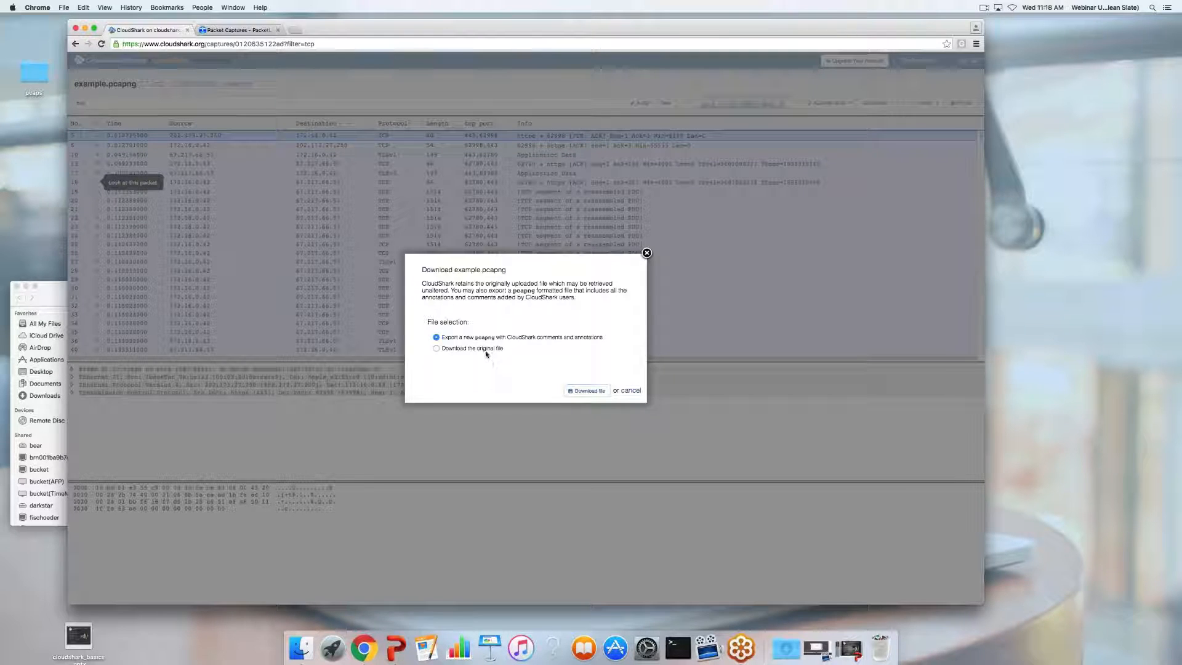
left_click(631, 390)
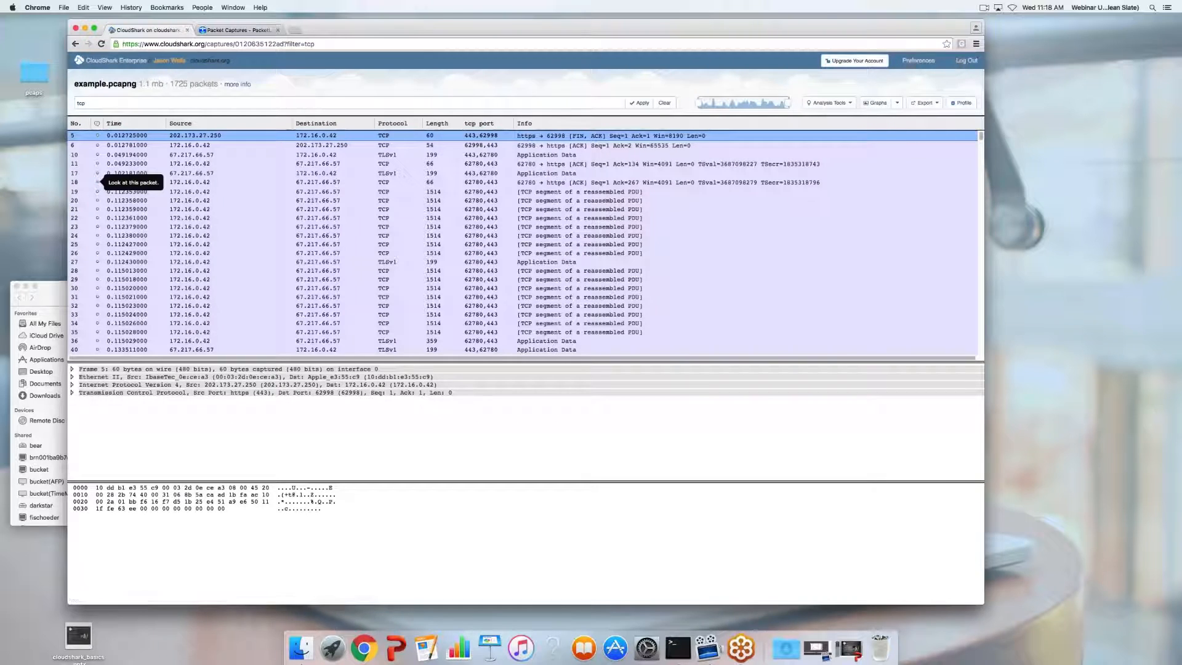
left_click(932, 106)
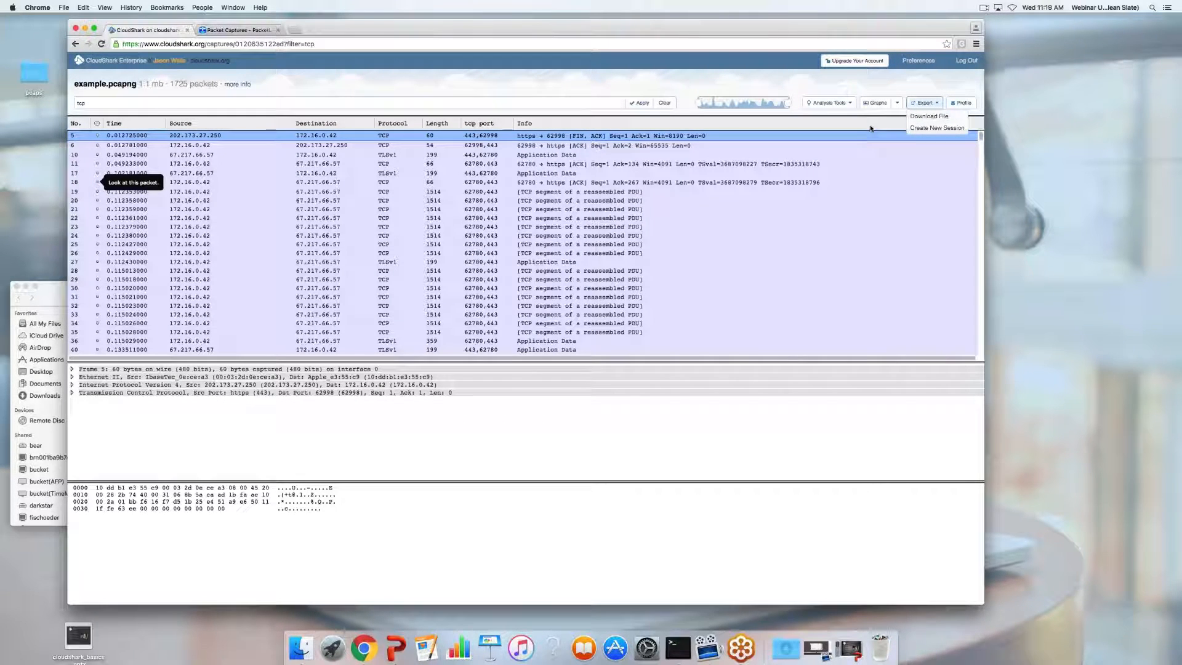
left_click(923, 130)
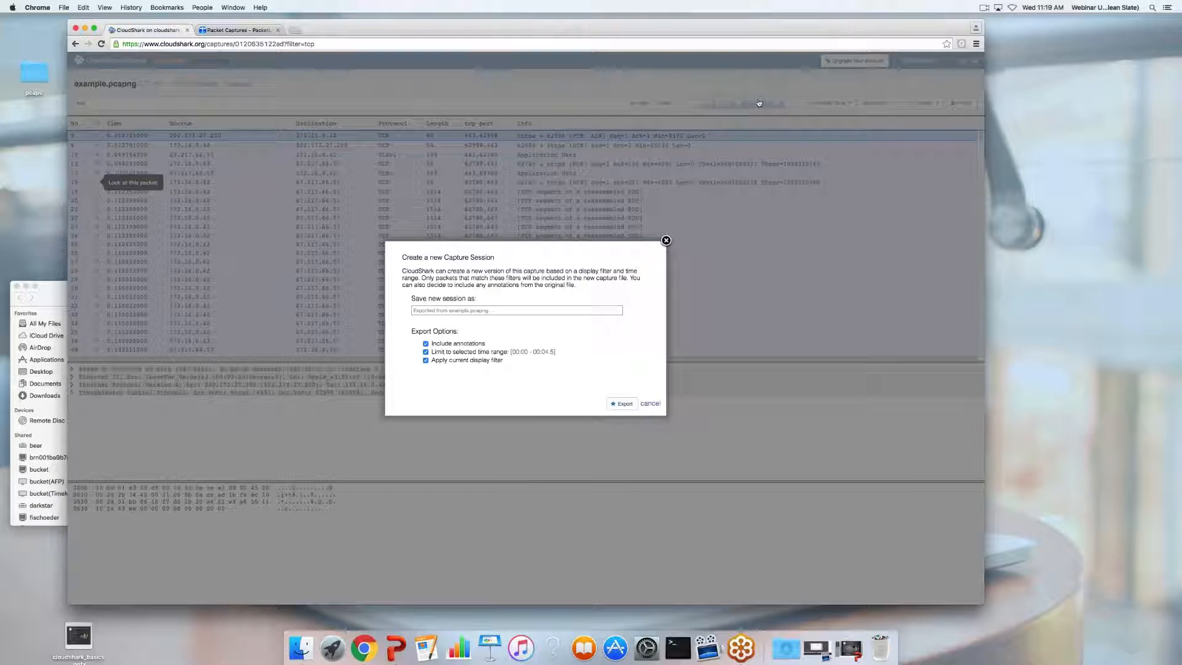
Export the TCP-filtered packets as a new capture session and scroll through it
left_click(467, 313)
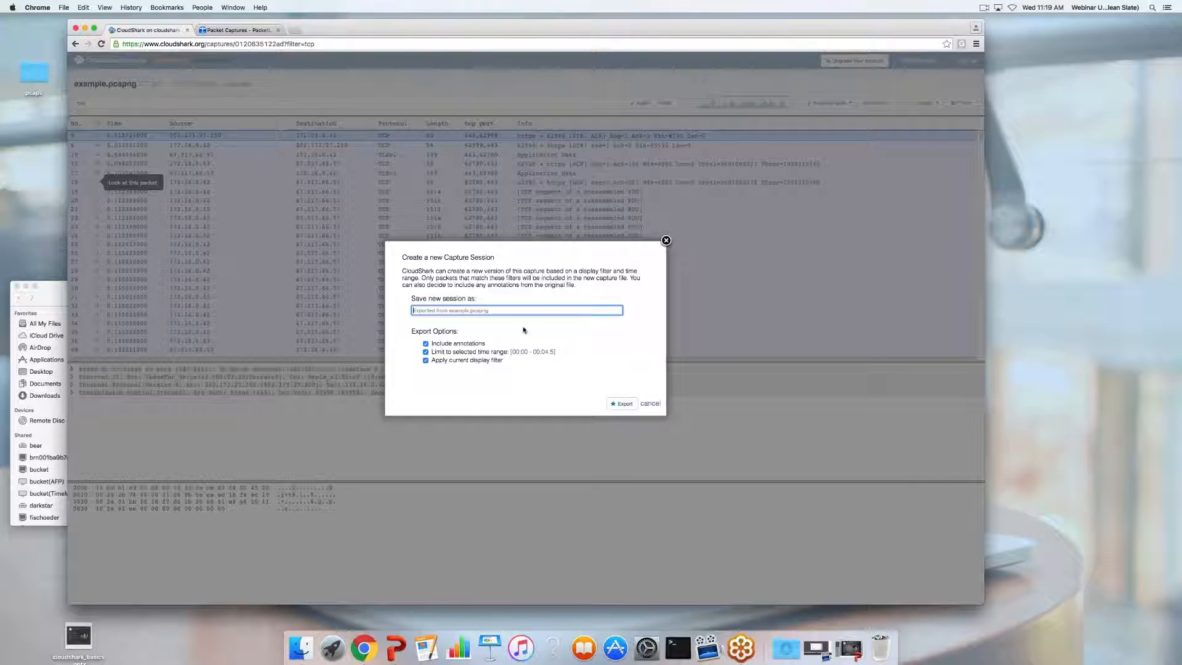
left_click(620, 404)
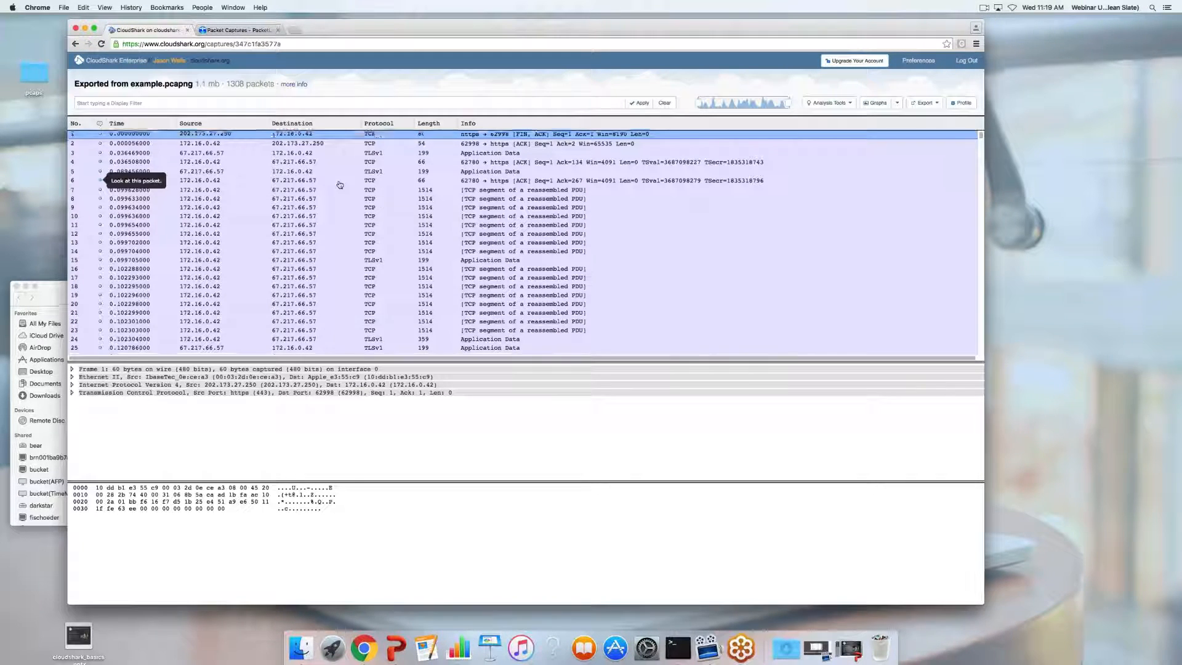
scroll(338, 189, "down", 5)
scroll(339, 188, "down", 20)
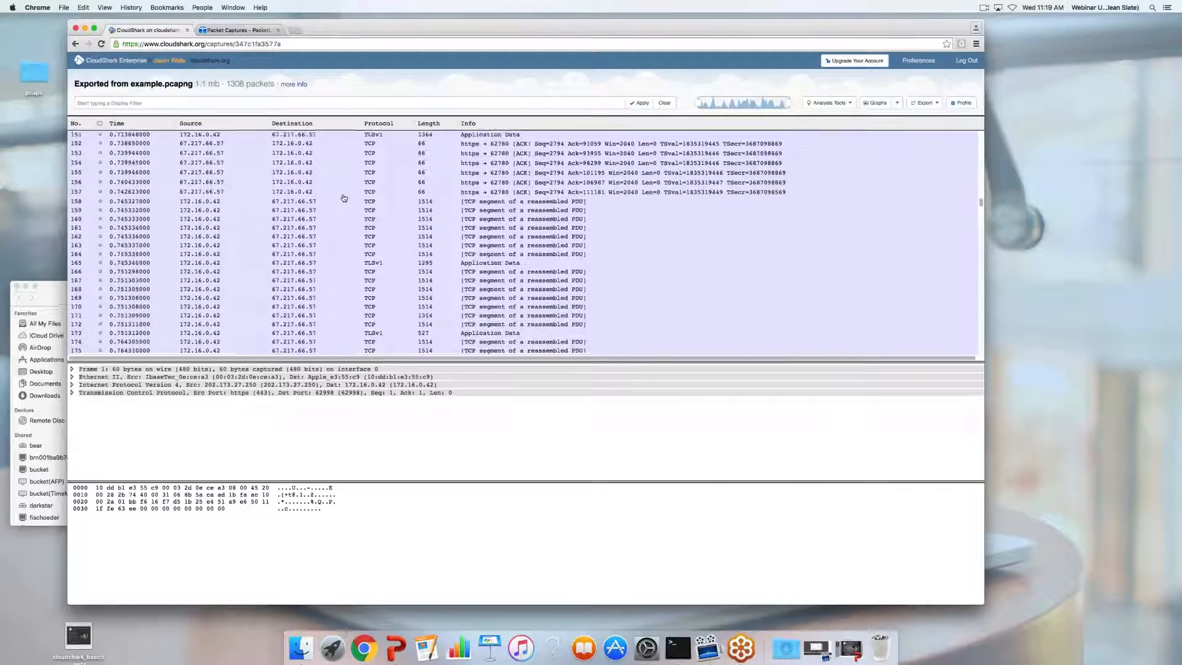
scroll(344, 198, "up", 20)
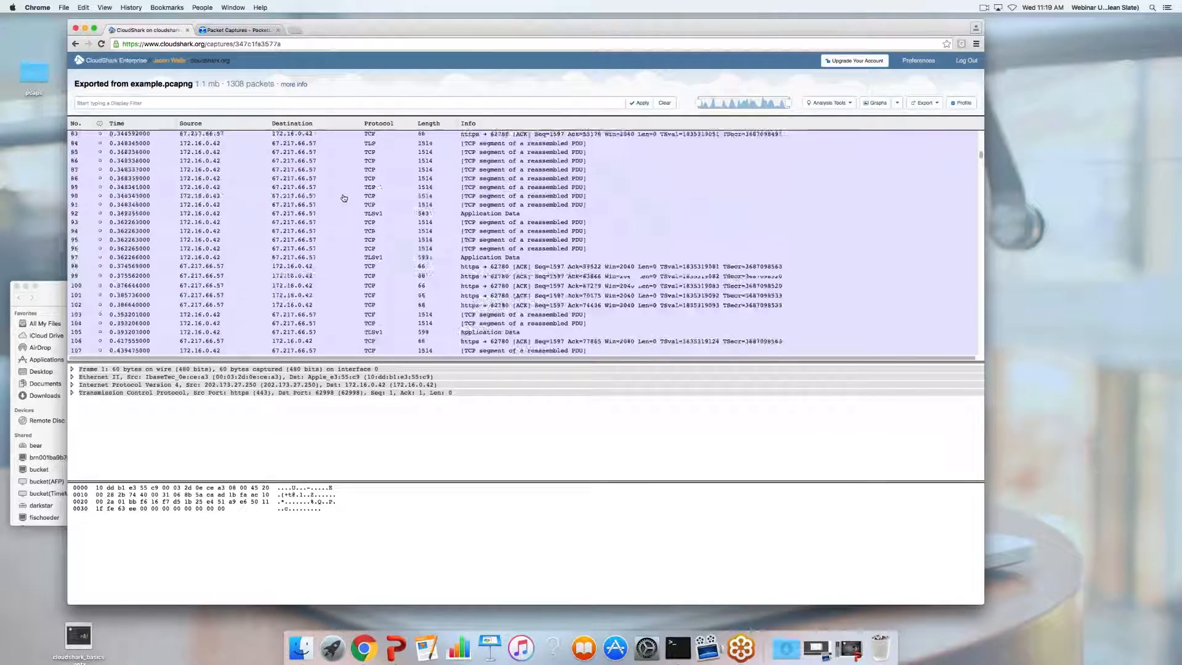
scroll(344, 198, "up", 7)
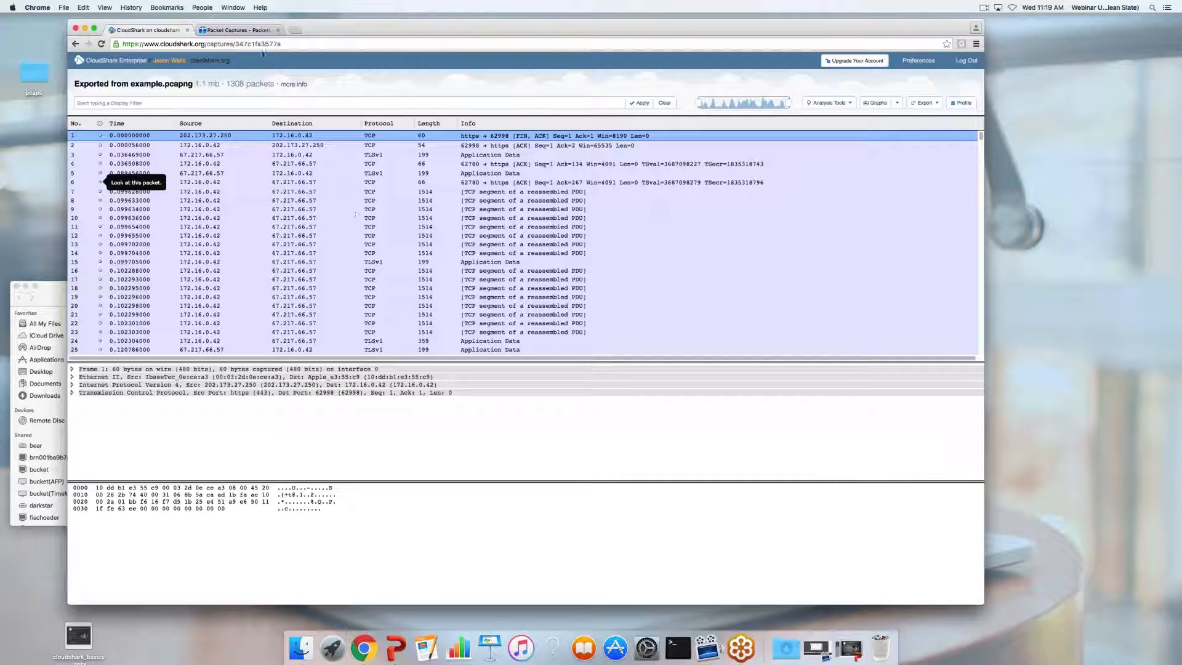
Check the new capture's ID in the address, then go back to the capture file list
left_click_drag(233, 44, 294, 45)
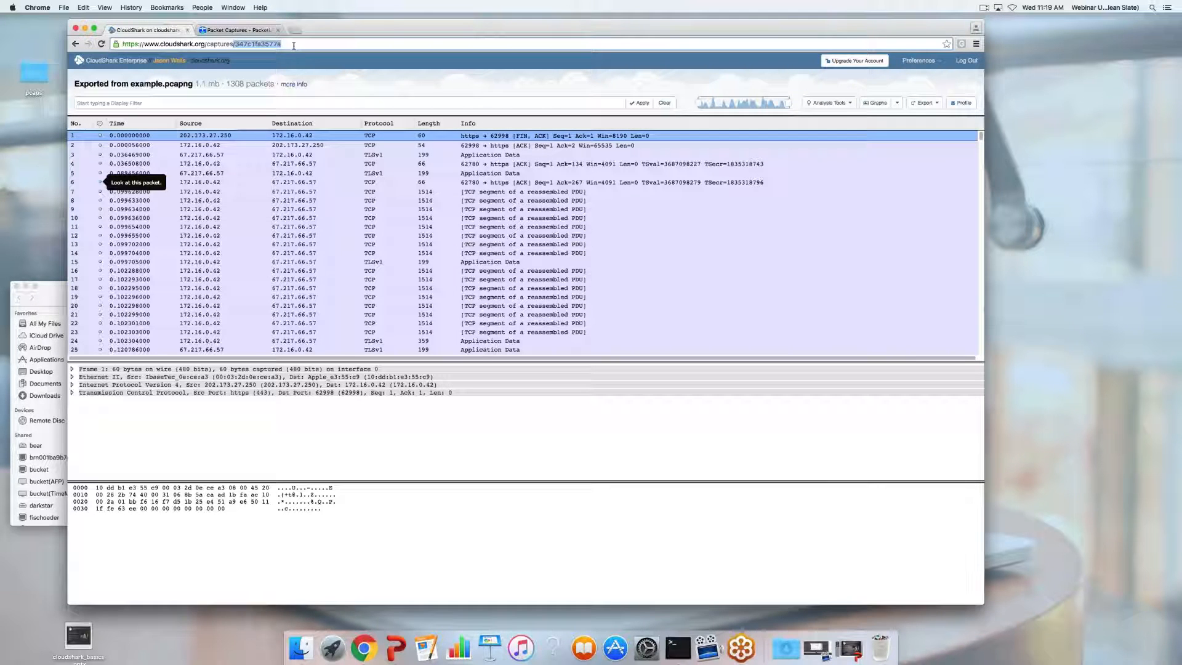
left_click(294, 46)
left_click(76, 44)
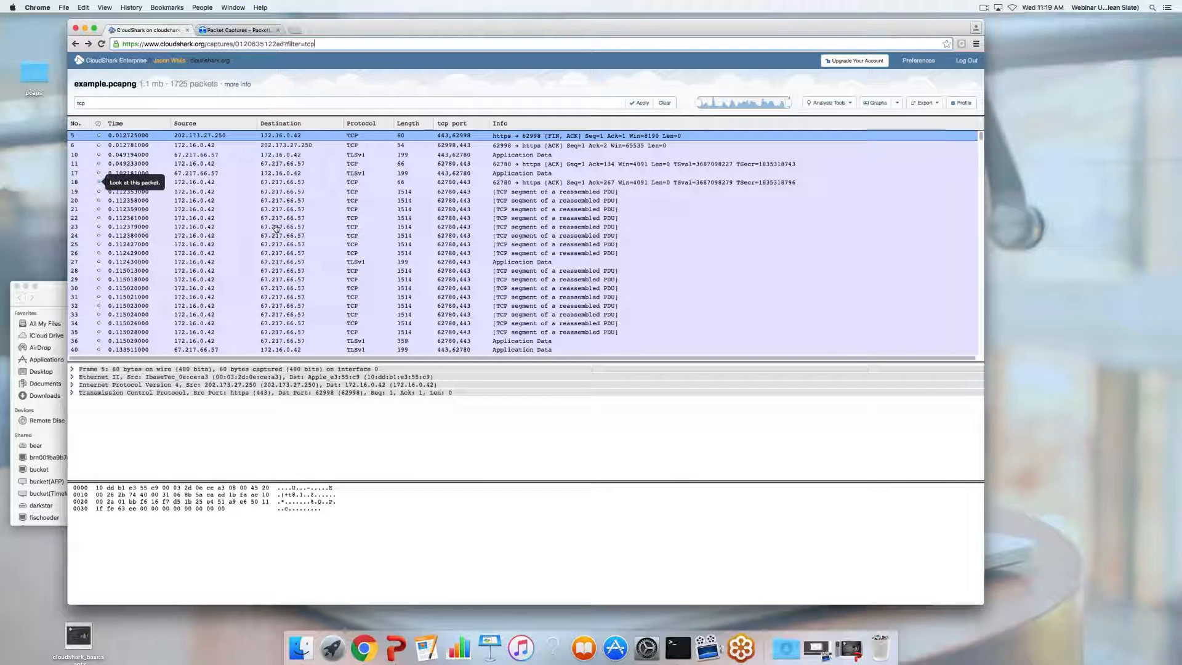
left_click(117, 61)
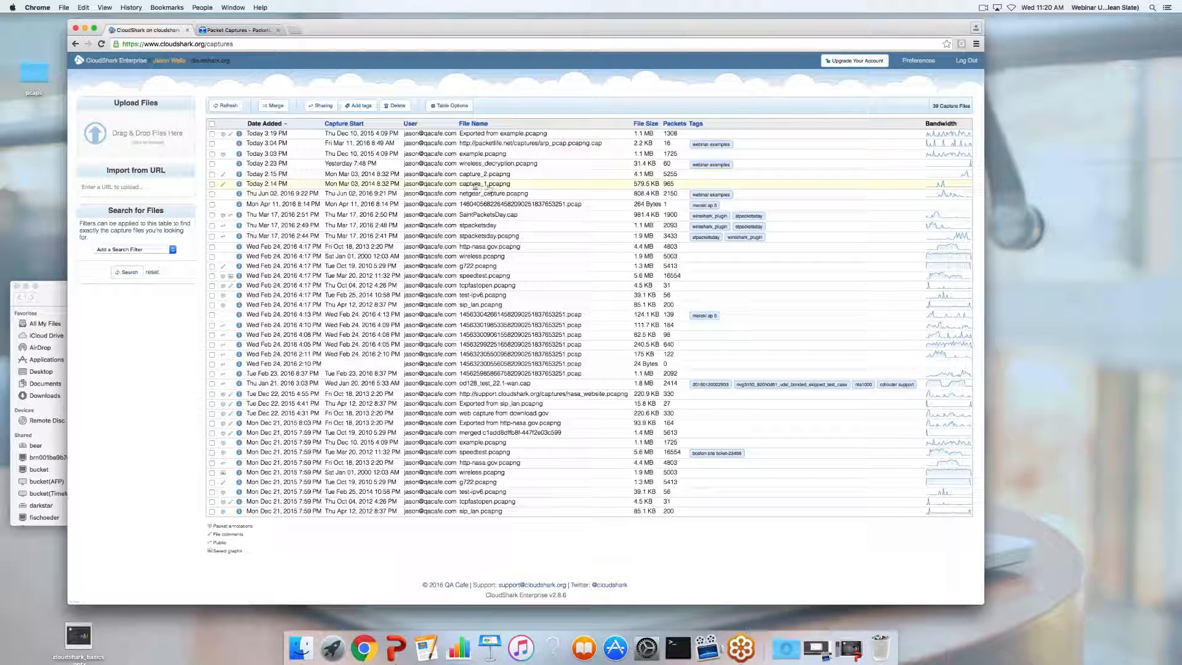
Tick capture_1.pcapng and capture_2.pcapng and open the Merging 2 Captures dialog
left_click(211, 183)
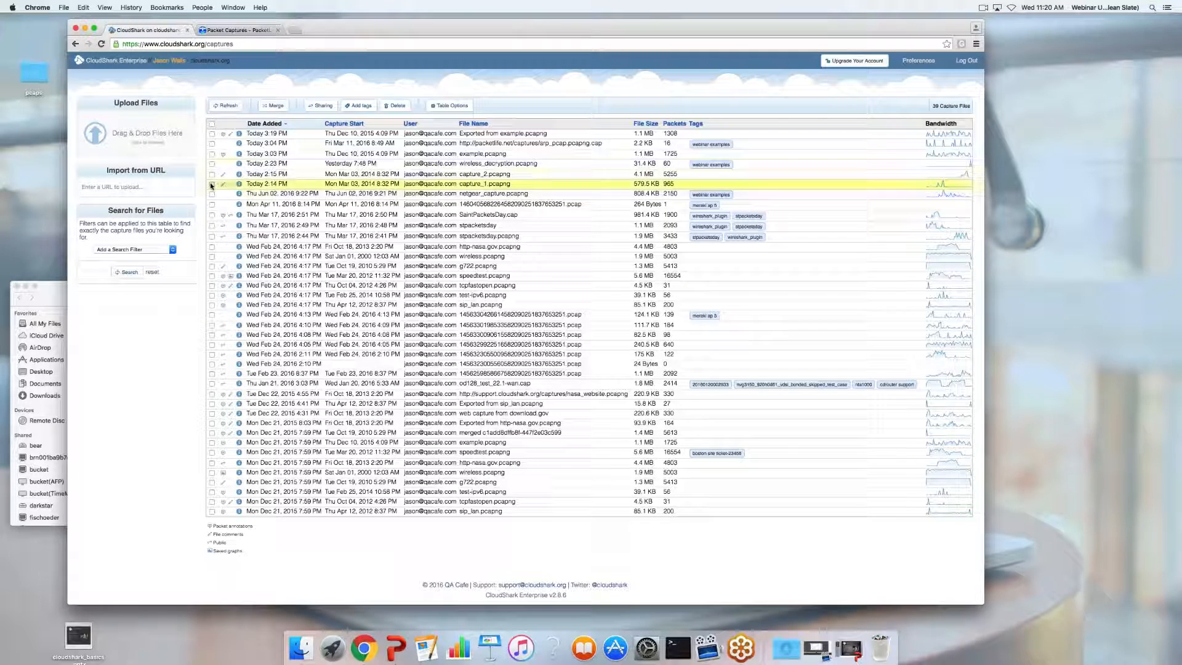
left_click(211, 174)
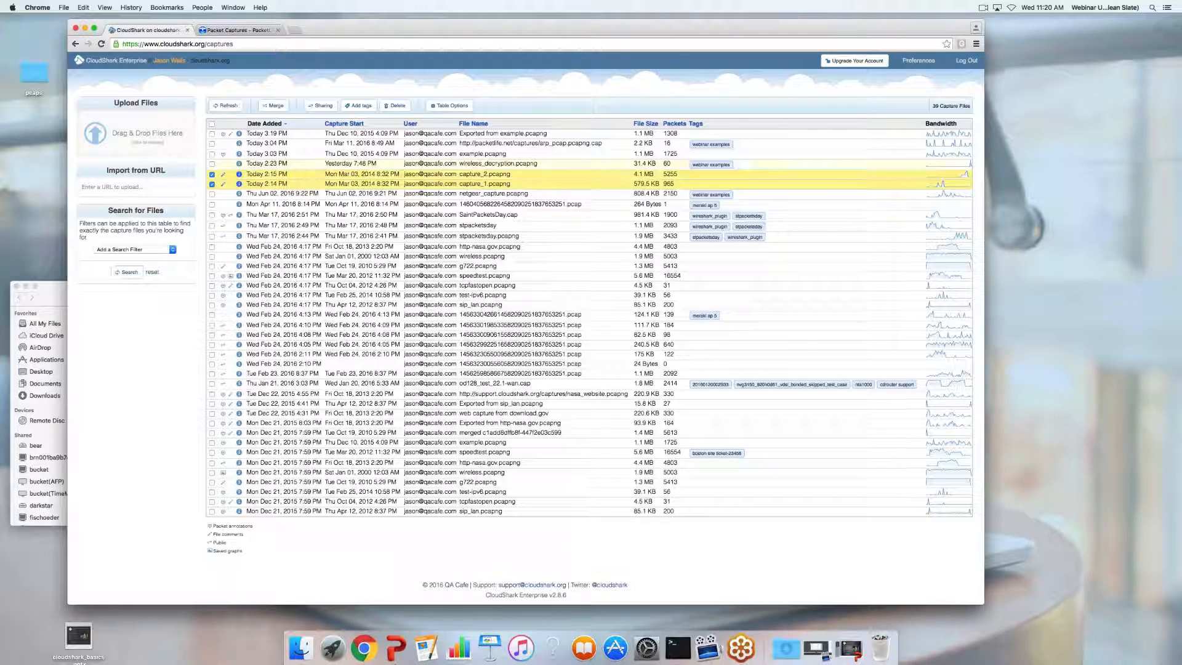
left_click(273, 105)
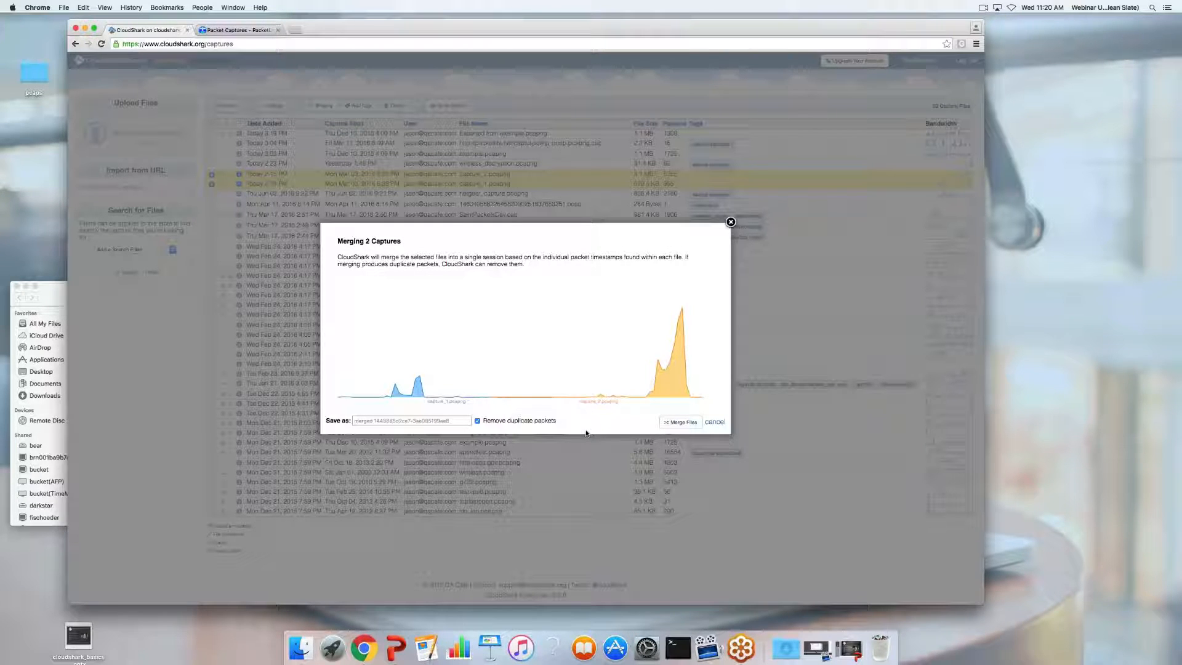
Merge the two captures into a 6205-packet capture and return to the file list
left_click(680, 422)
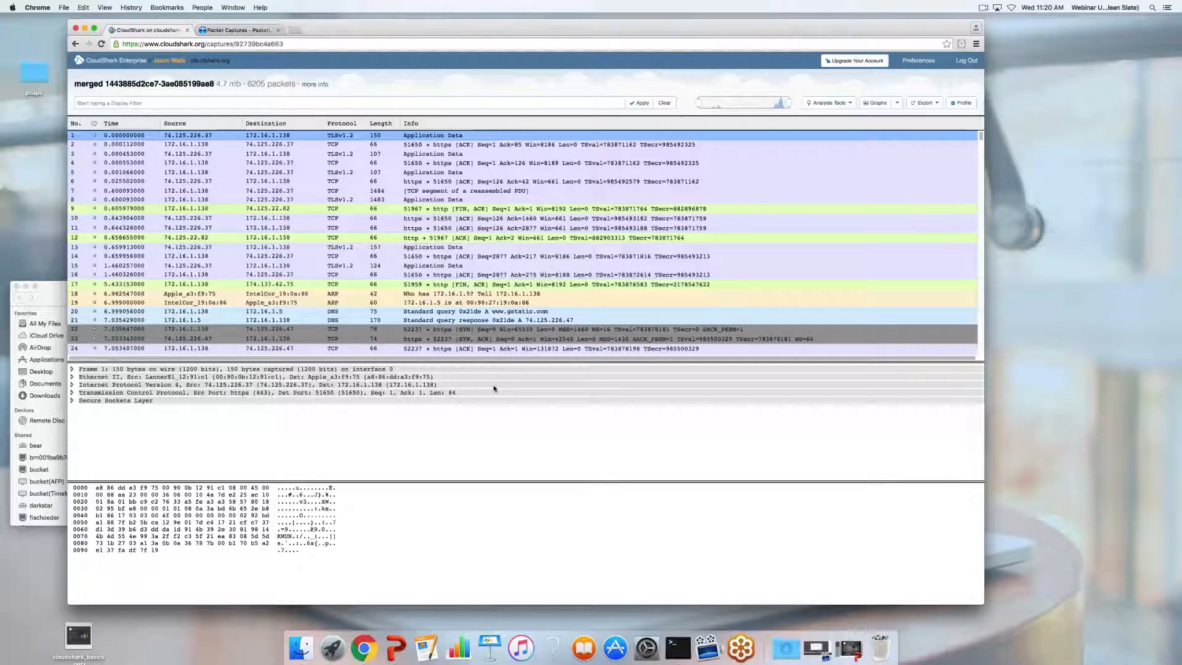
scroll(505, 268, "up", 10)
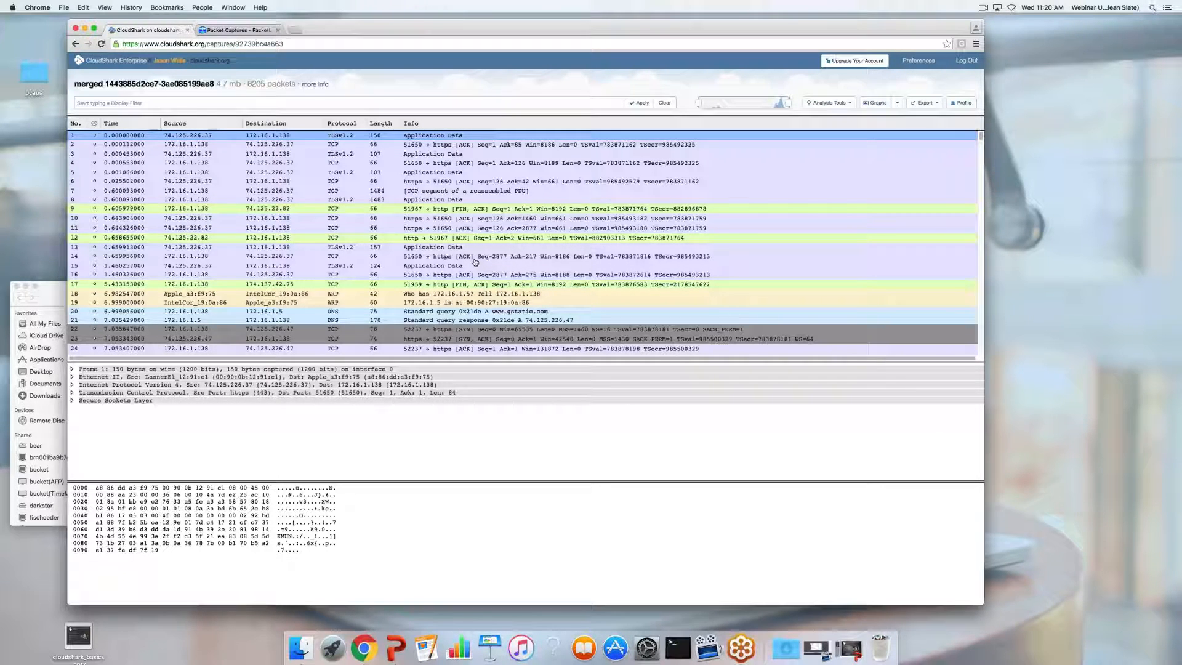
left_click(136, 62)
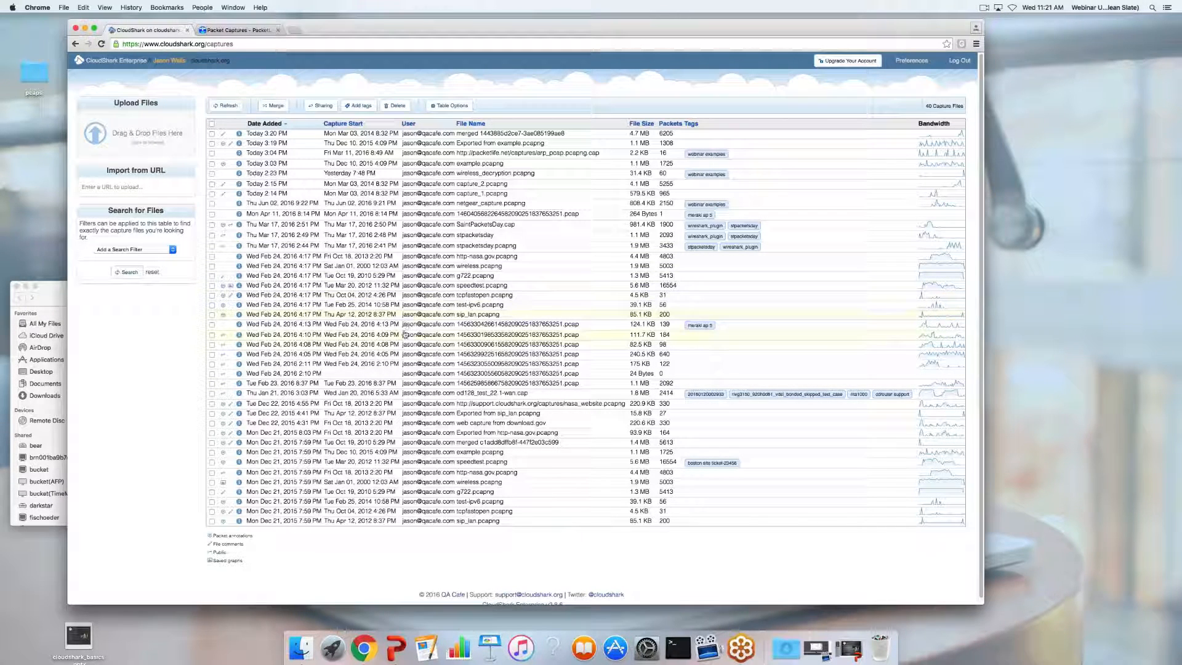
Briefly view the Exported from example.pcapng capture, then open http-nasa.gov.pcapng
left_click(515, 144)
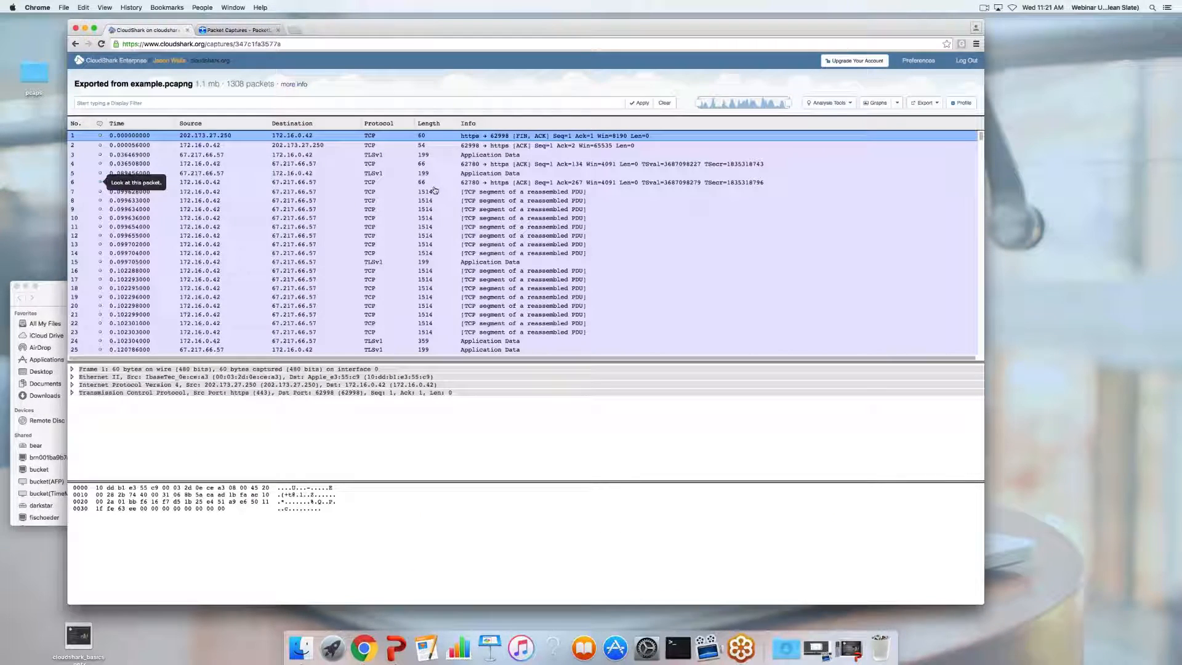
left_click(109, 63)
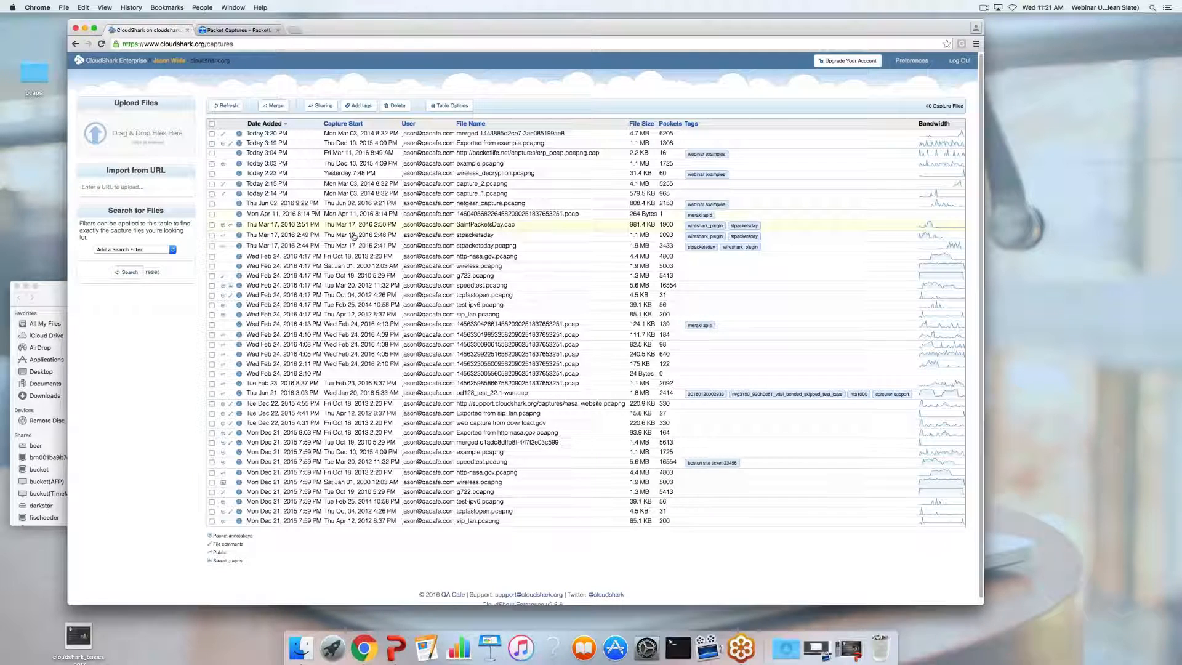
left_click(478, 256)
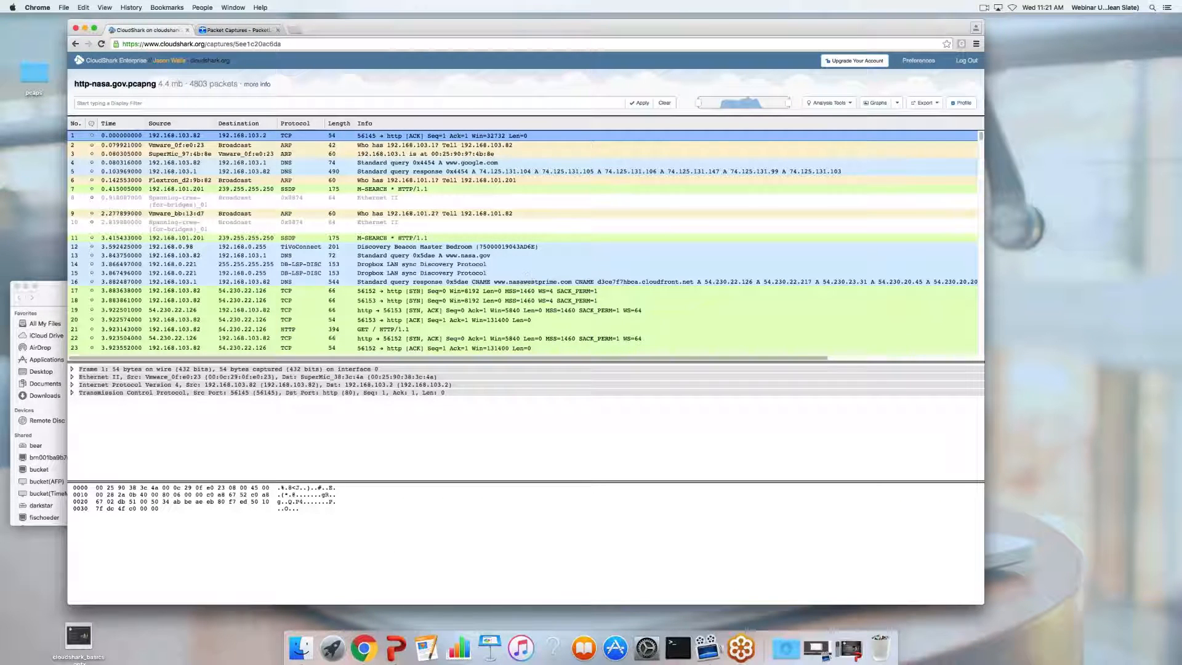
Select packet 17 and follow its TCP conversation stream
left_click(842, 105)
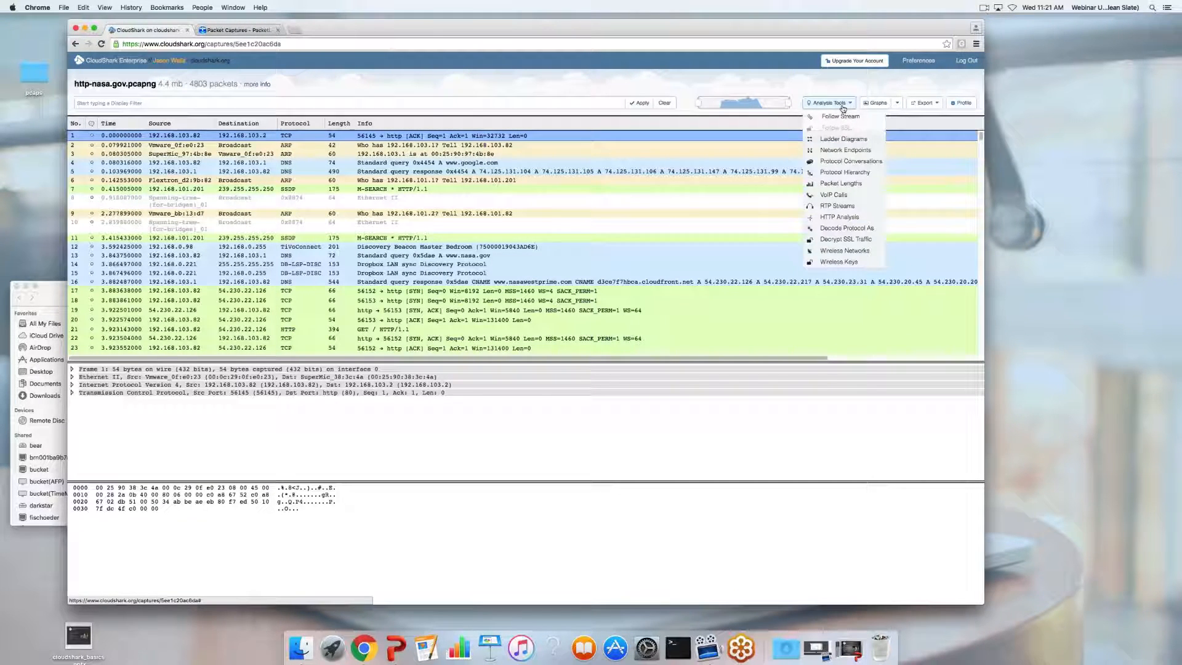
left_click(843, 108)
left_click(291, 291)
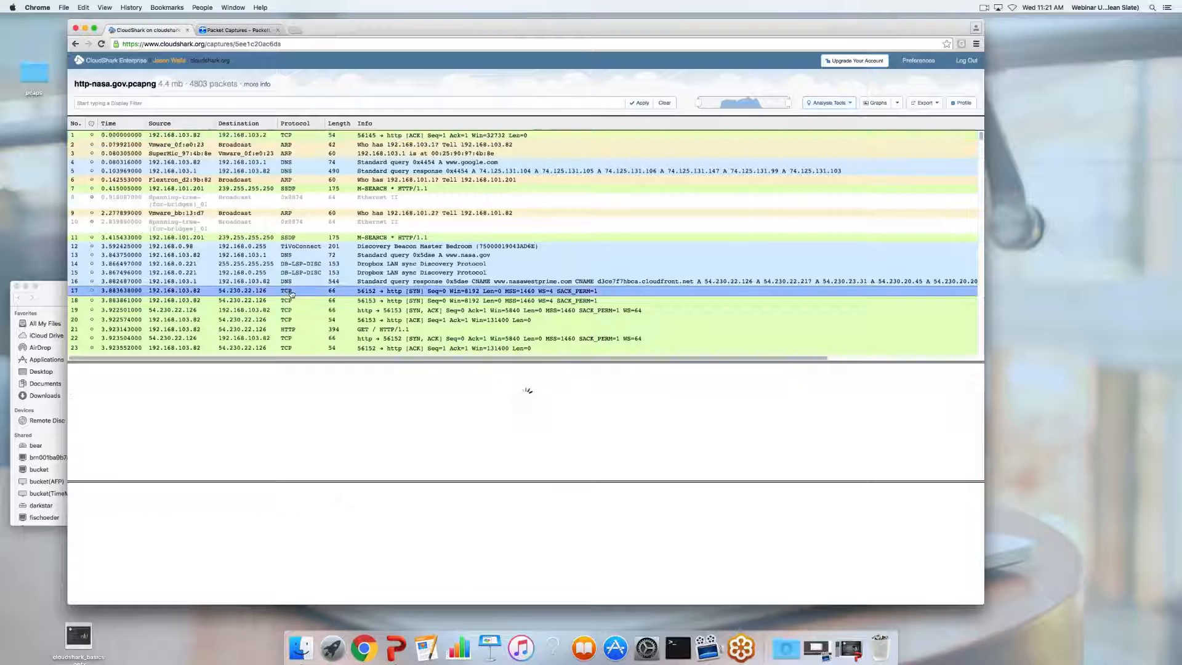
left_click(829, 103)
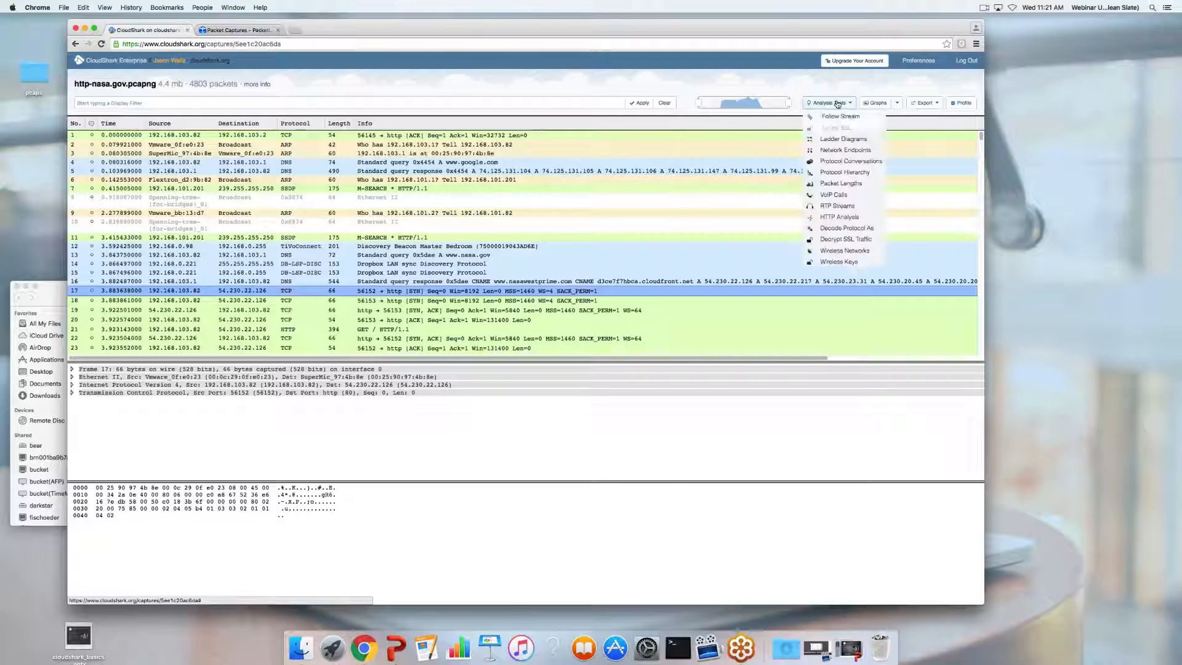
left_click(840, 117)
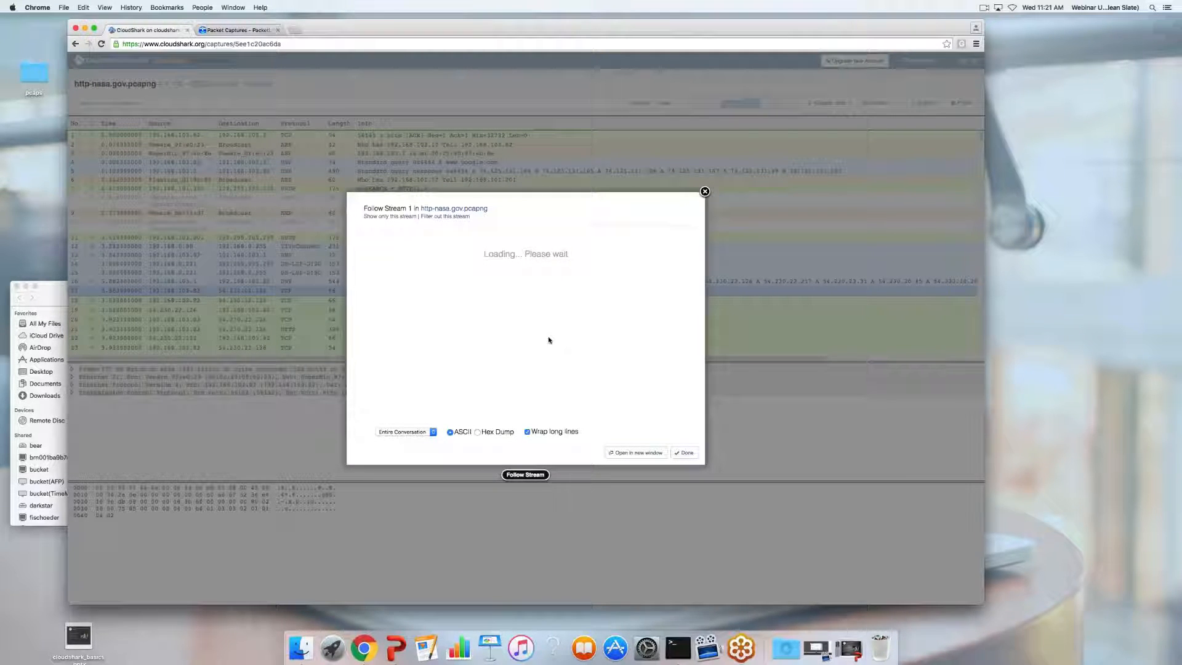
scroll(549, 328, "down", 15)
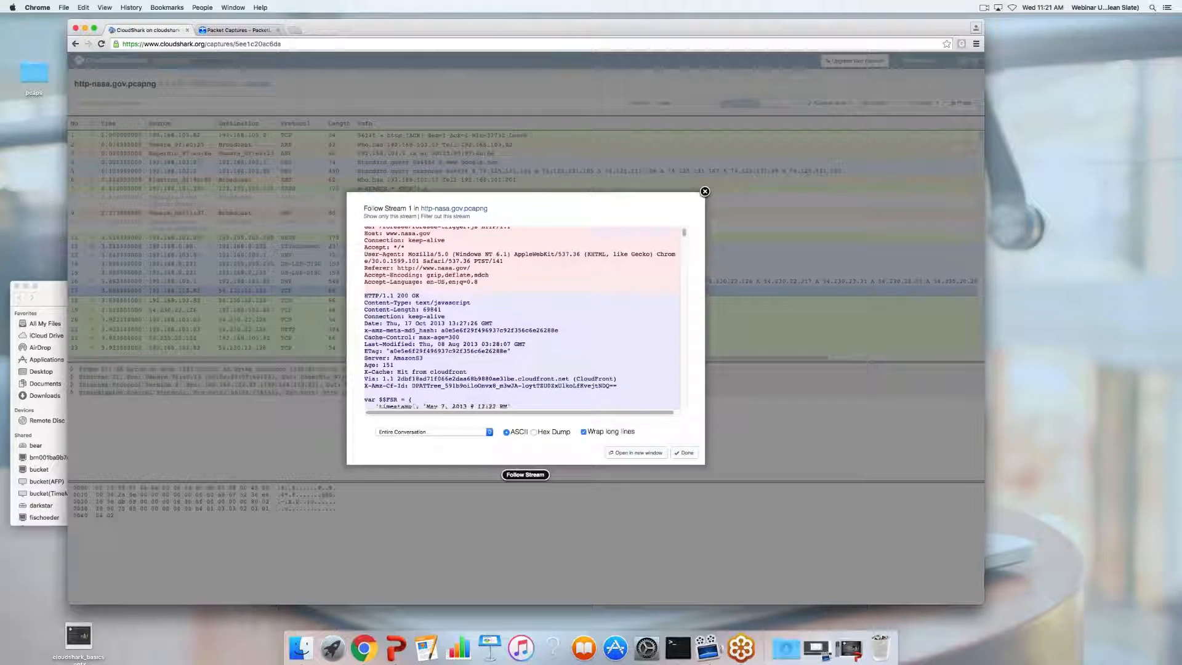
scroll(522, 319, "up", 15)
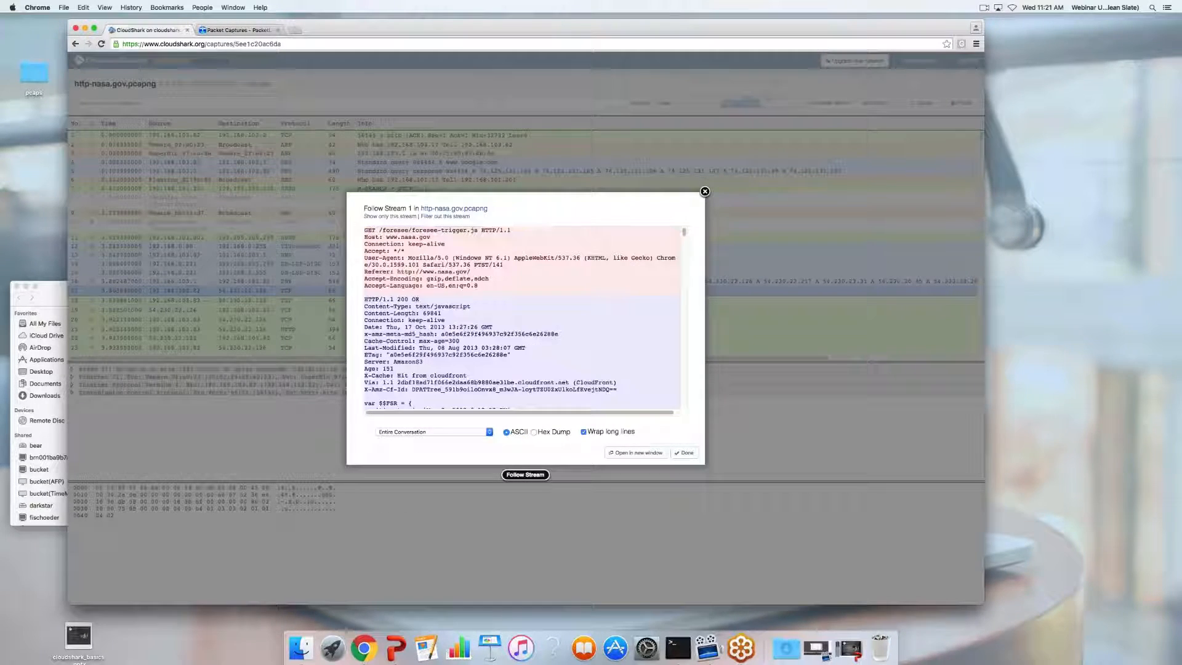
scroll(479, 386, "down", 15)
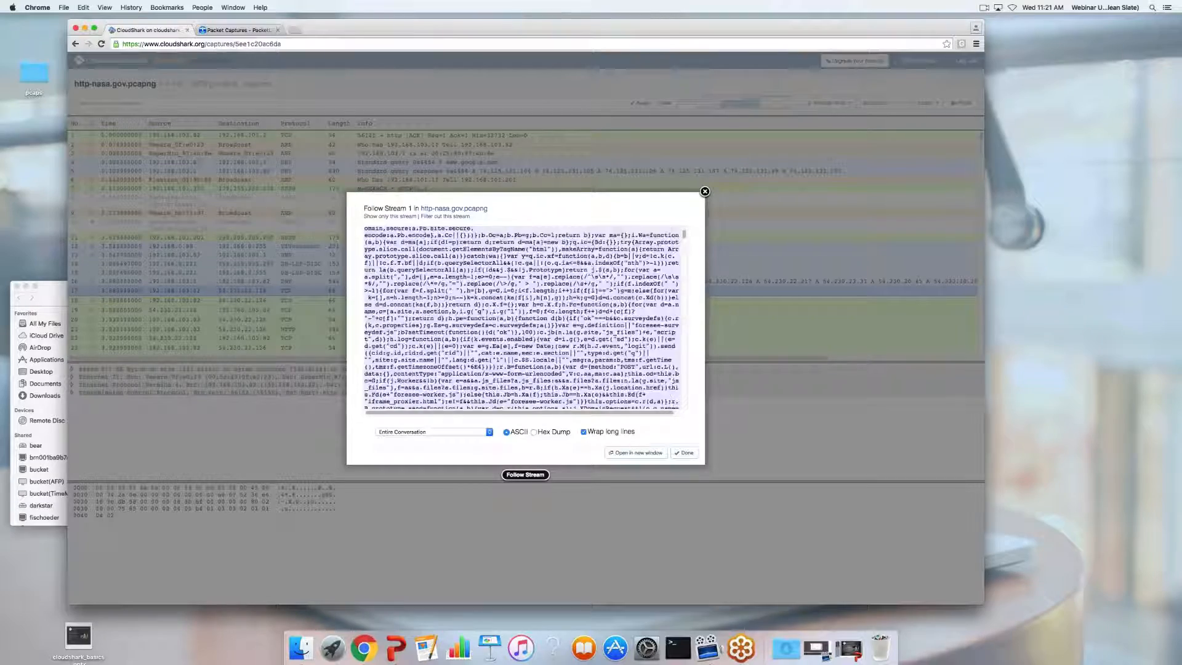
scroll(479, 389, "up", 15)
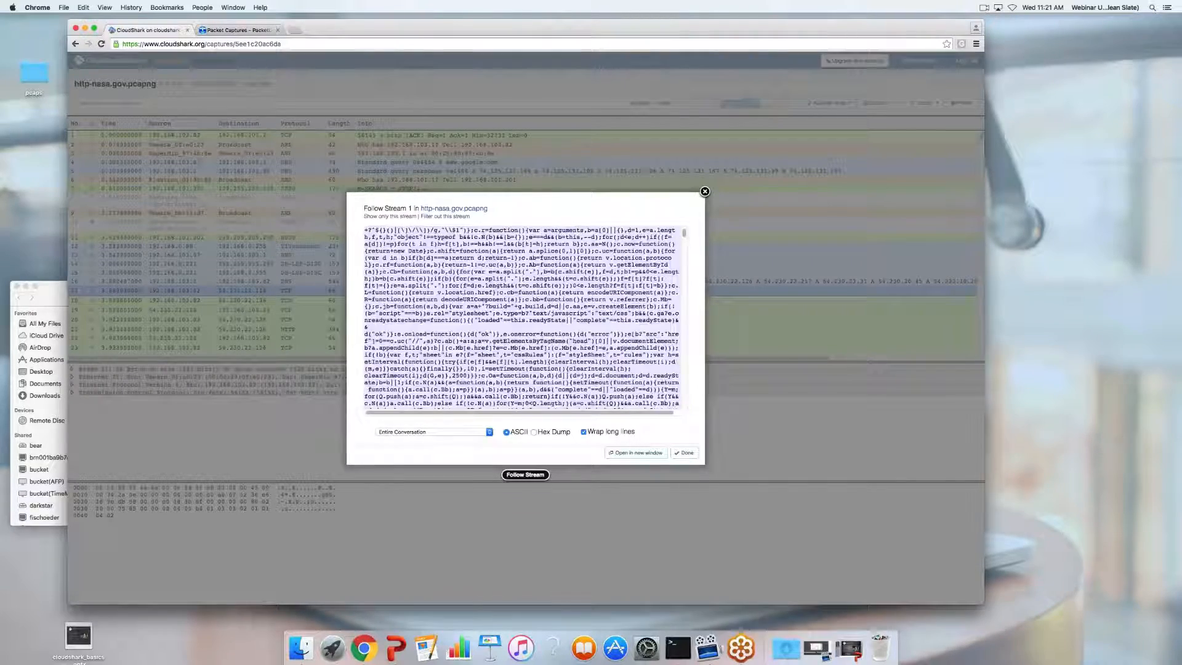
scroll(522, 319, "up", 5)
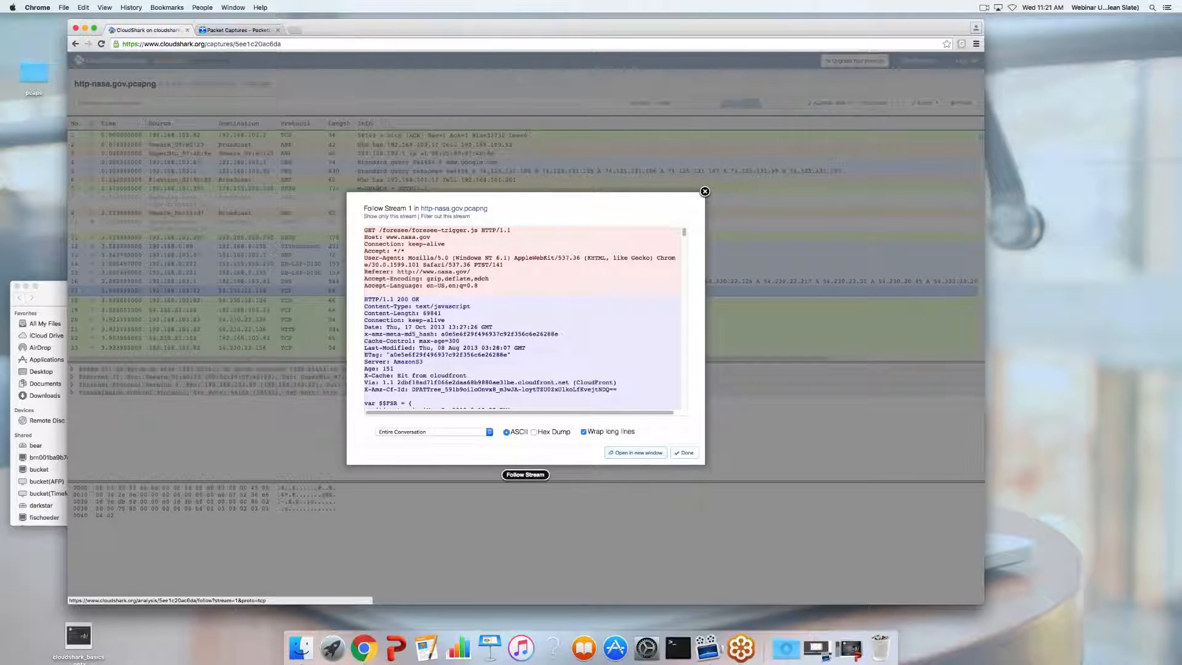
Toggle line wrapping, open the stream in a new tab, and close the stream view
left_click(583, 432)
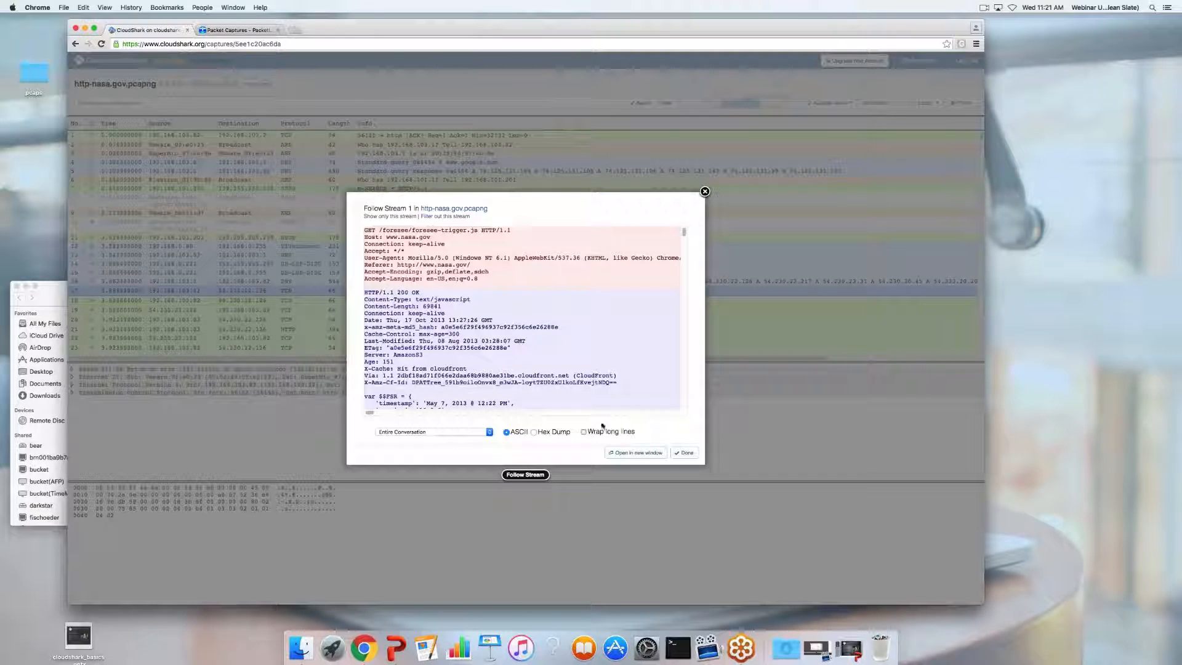
left_click(584, 431)
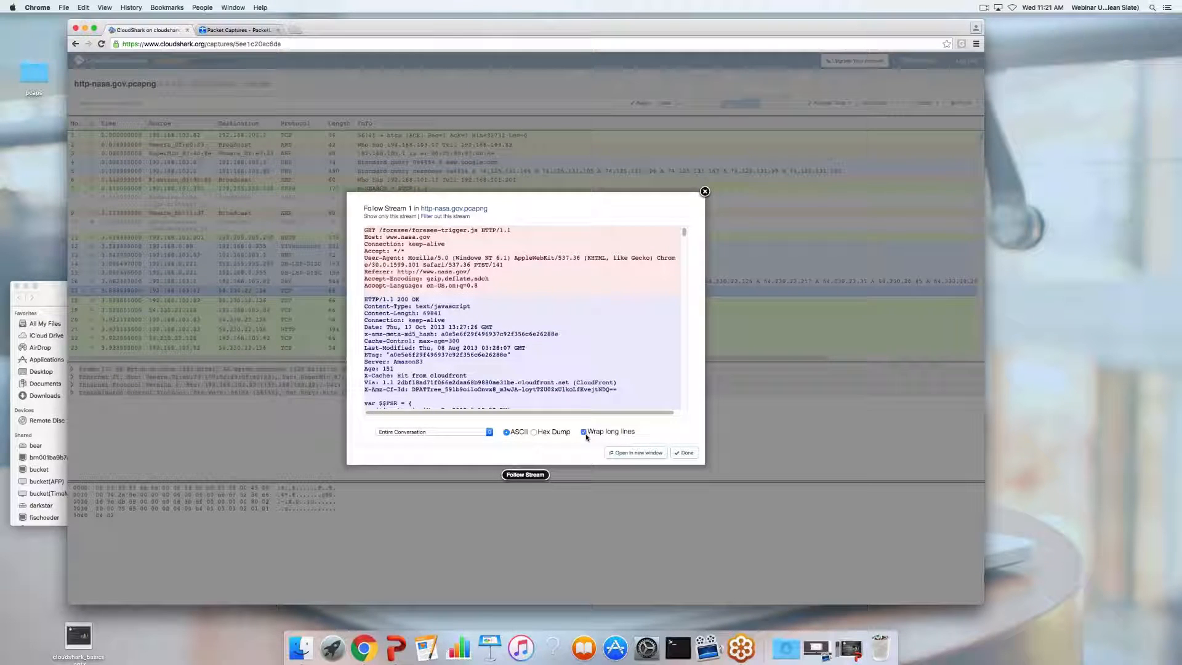
left_click(637, 453)
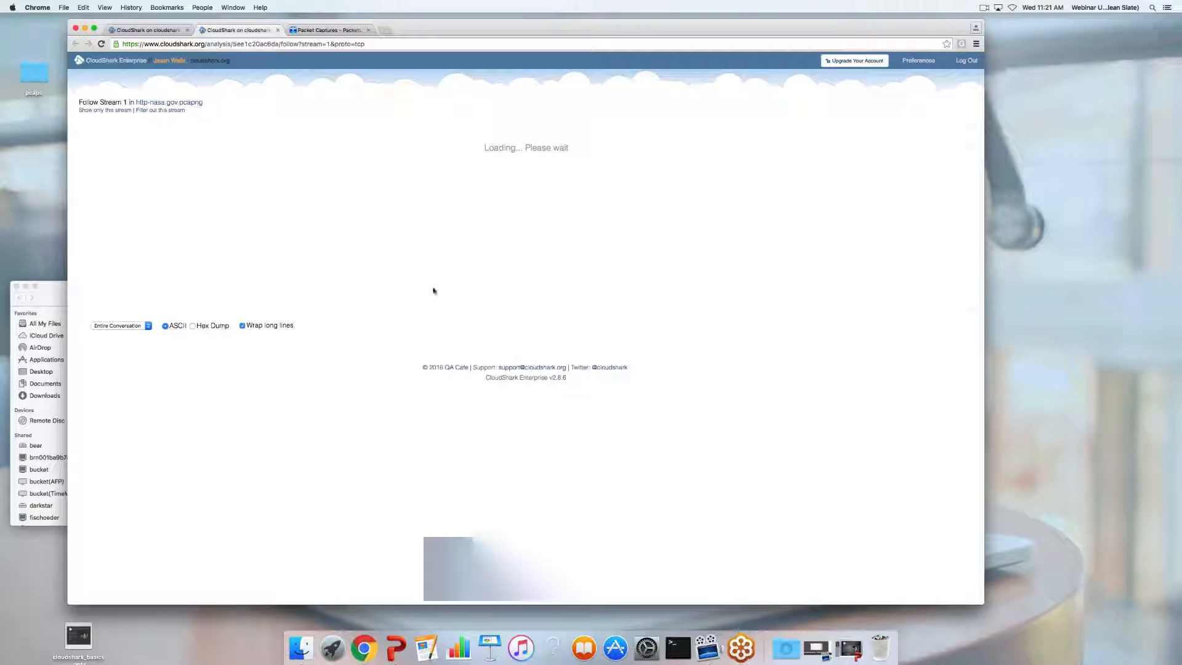
left_click(280, 45)
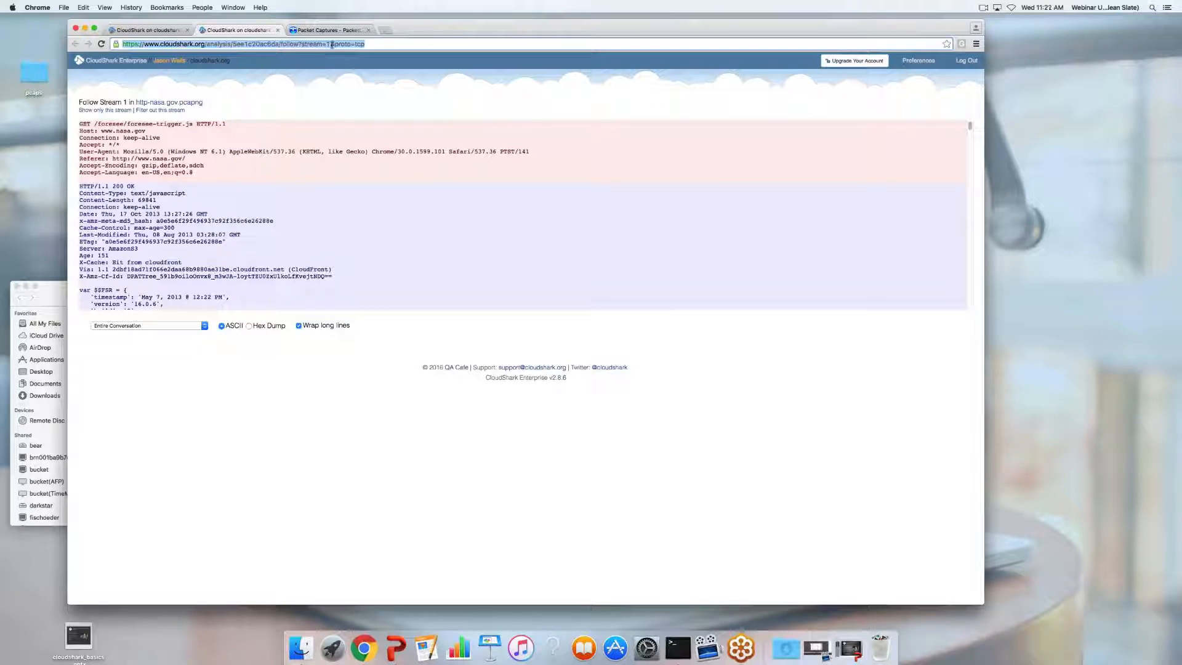
left_click(164, 35)
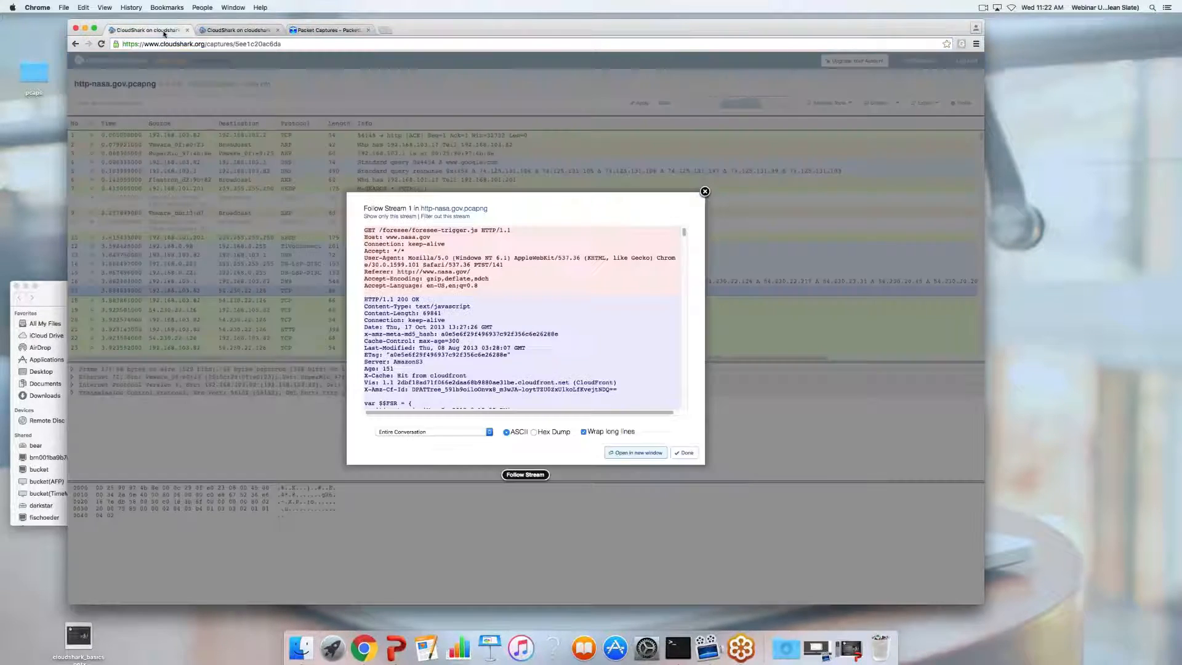
left_click(705, 192)
left_click(832, 103)
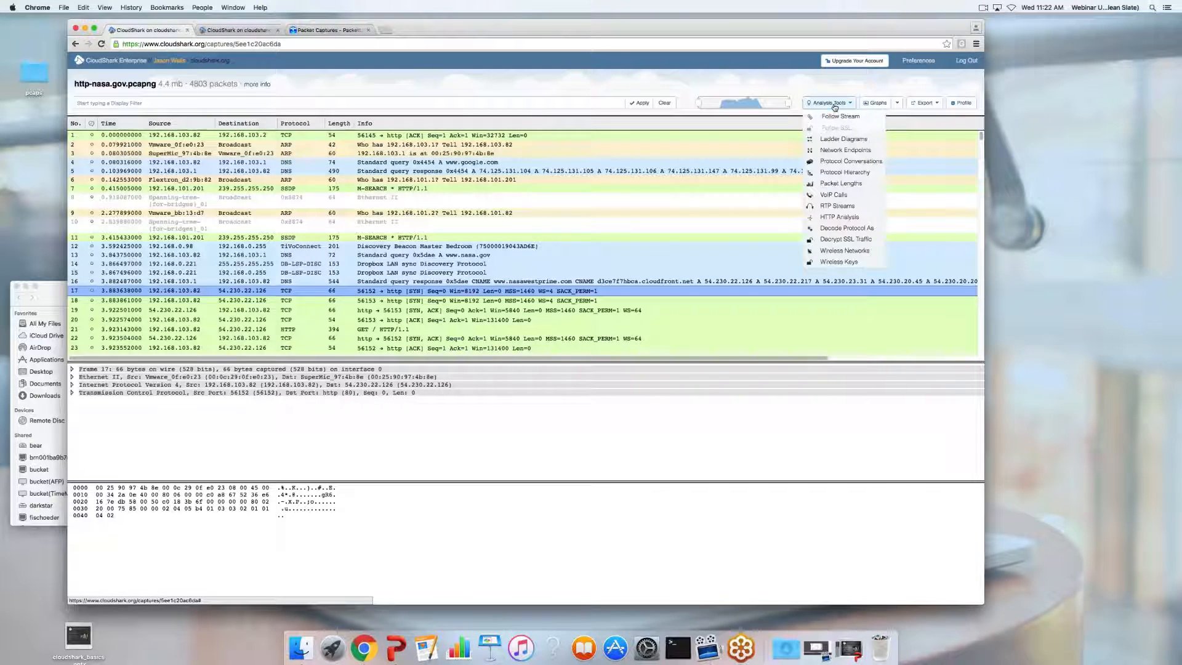
Build an http protocol ladder diagram and remove the 176.32.100.201 endpoint column
left_click(837, 140)
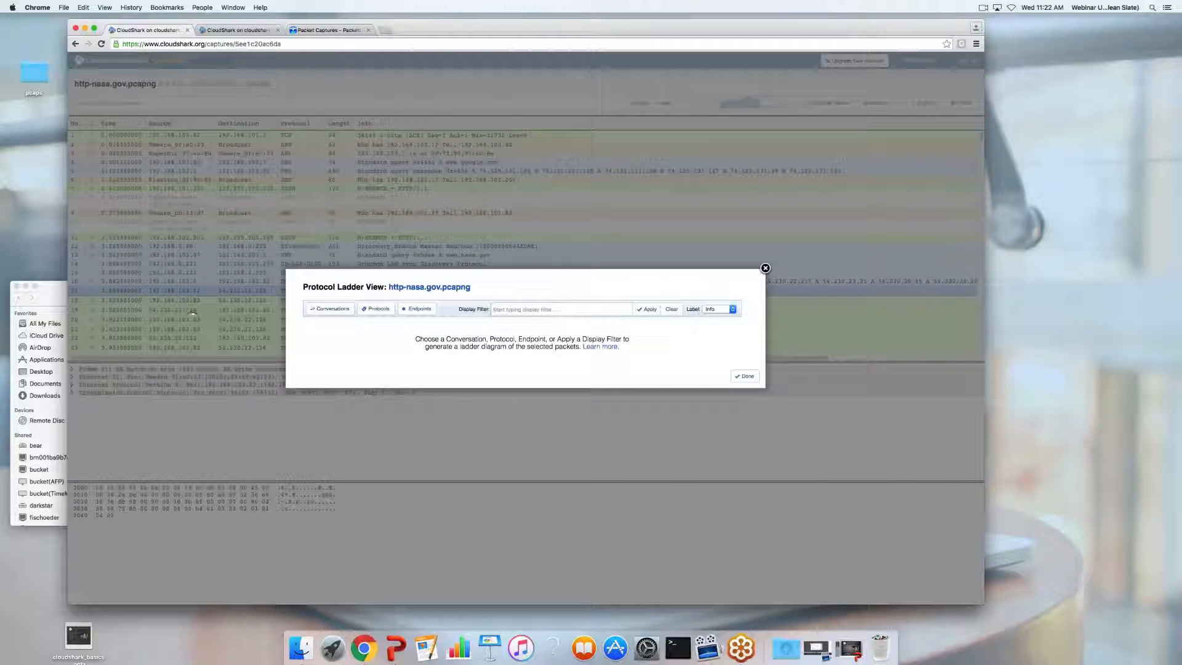
left_click(373, 311)
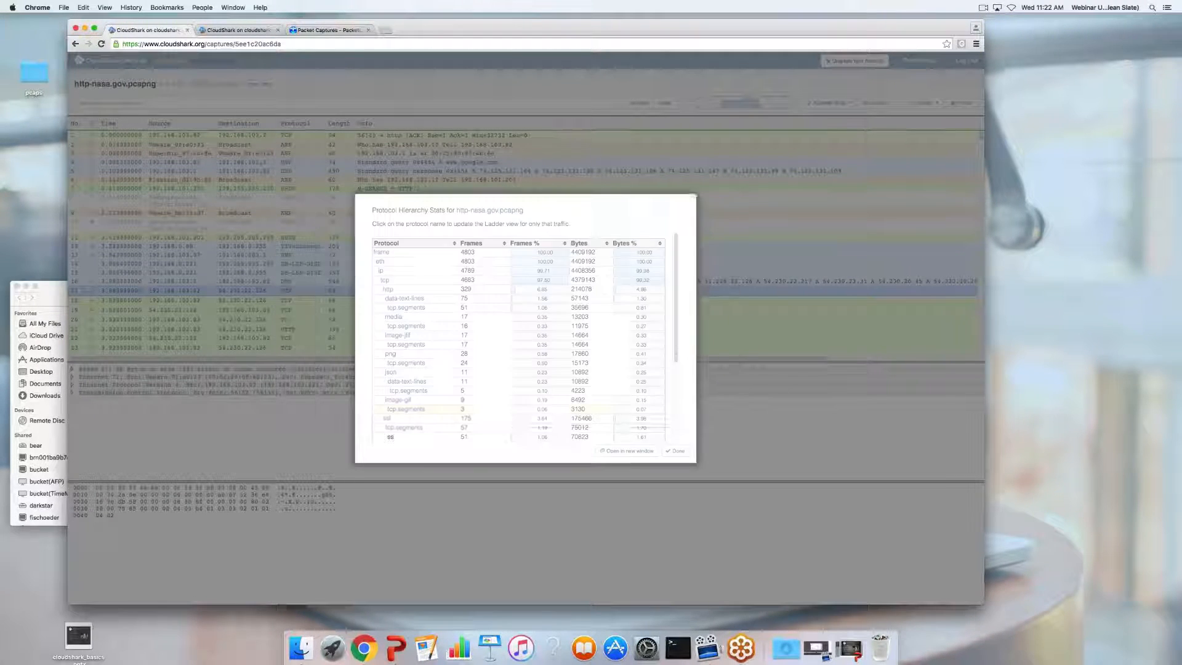
left_click(387, 289)
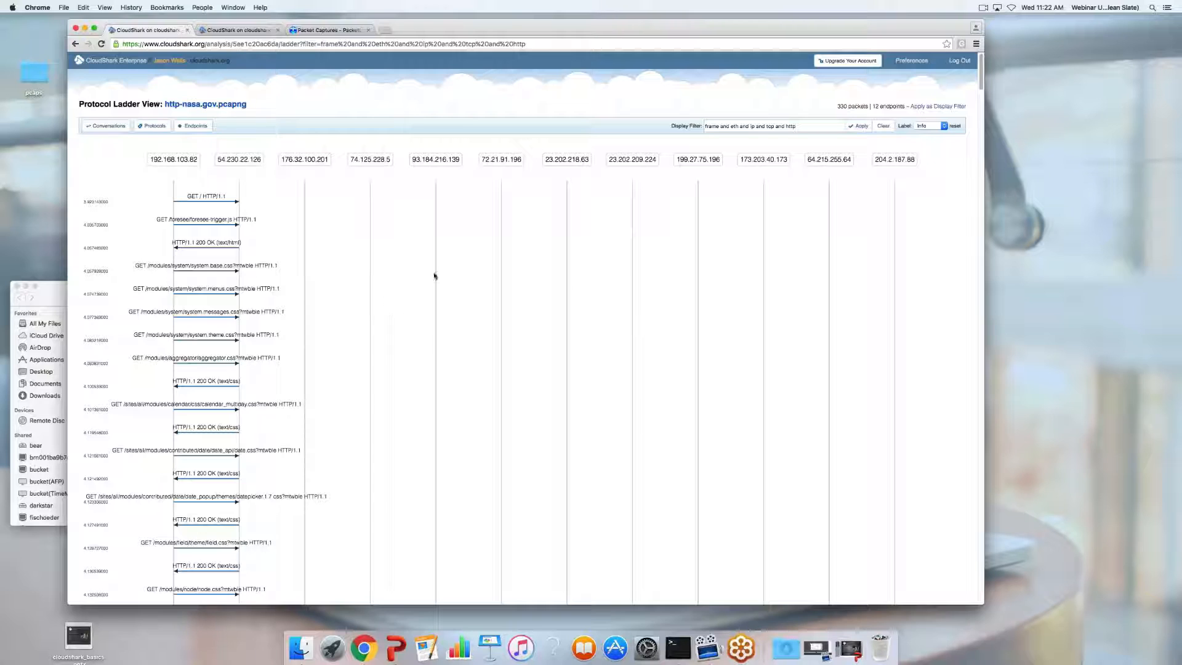
scroll(435, 276, "down", 15)
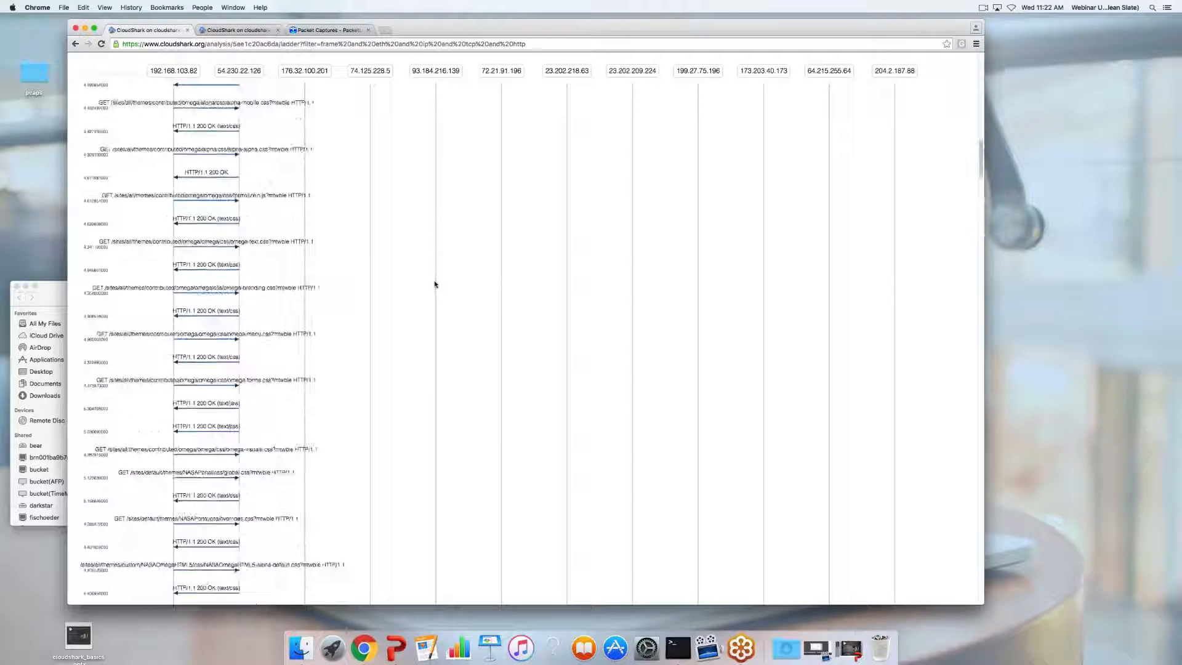
scroll(434, 284, "up", 15)
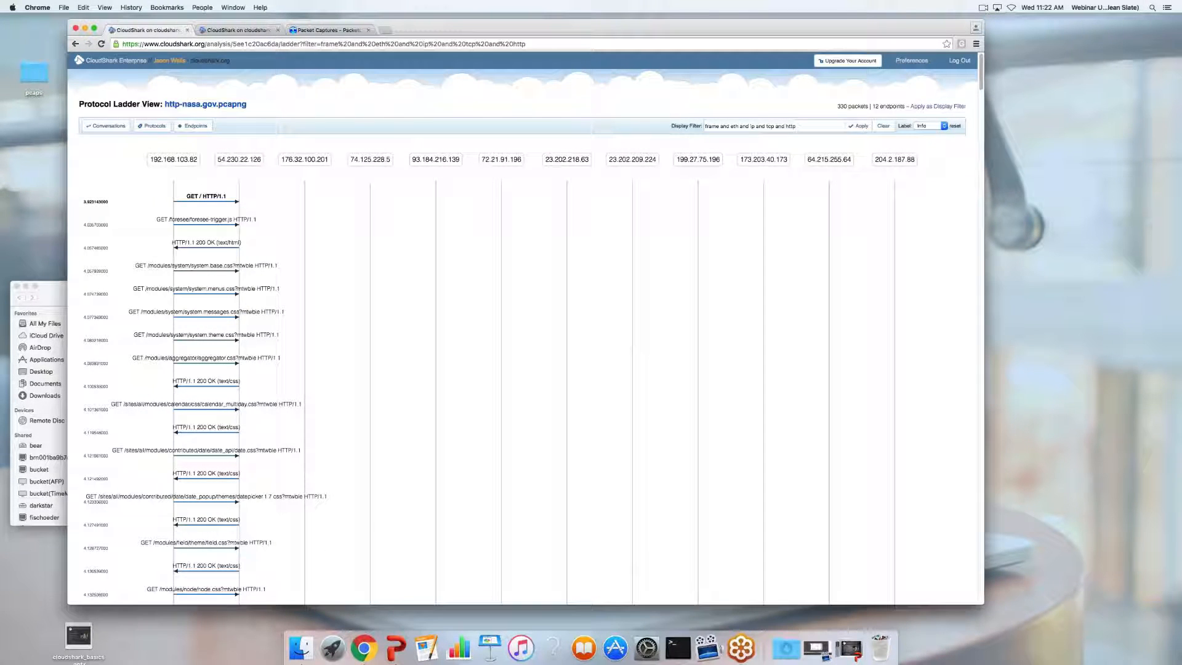
left_click_drag(313, 159, 283, 159)
right_click(299, 160)
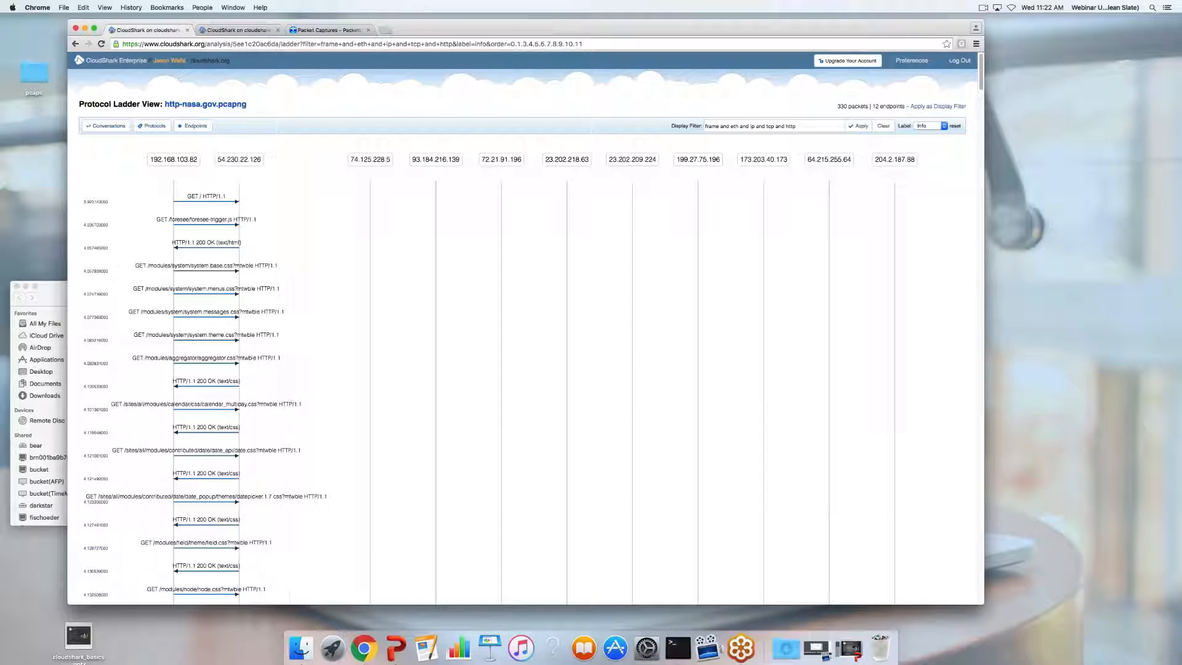
Remove the 74.125.228.5, 93.184.216.139, 72.21.91.196, 23.202.218.63 and 23.202.209.224 endpoint columns
double_click(321, 158)
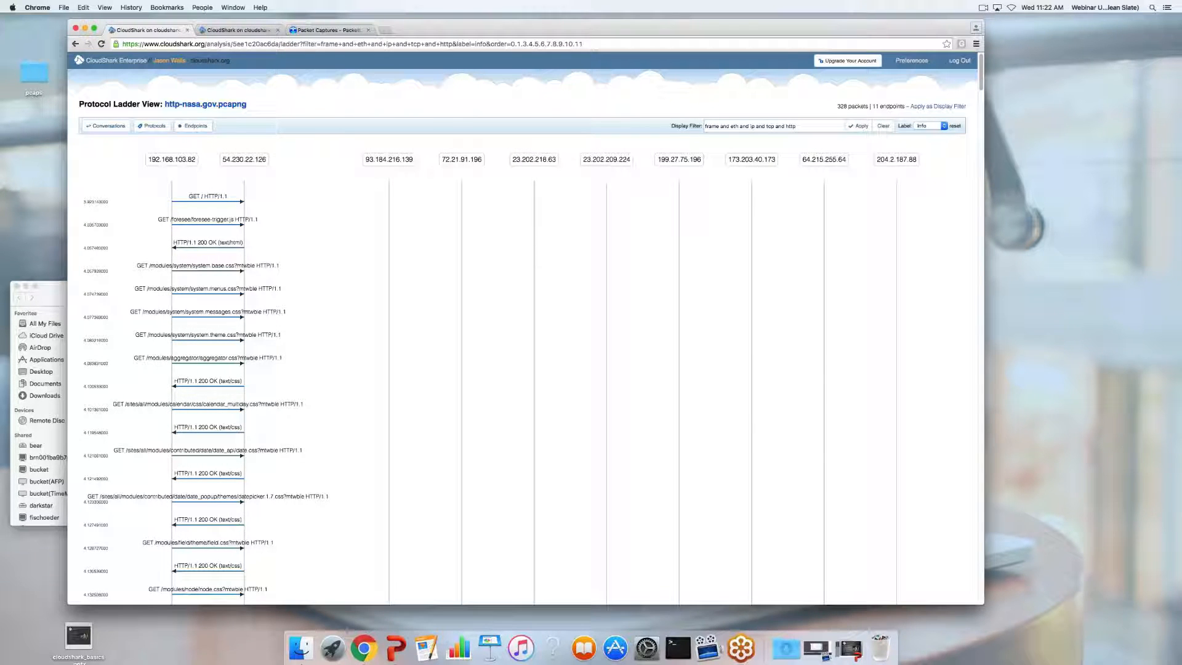
double_click(344, 160)
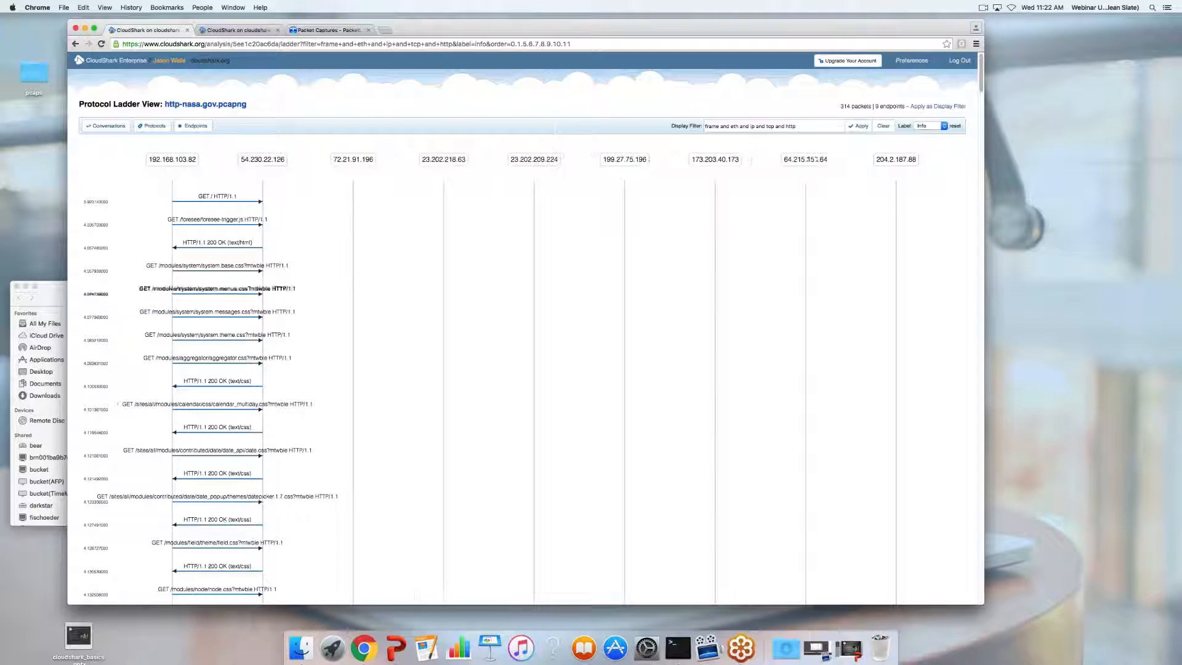
left_click_drag(352, 160, 170, 265)
left_click(330, 160)
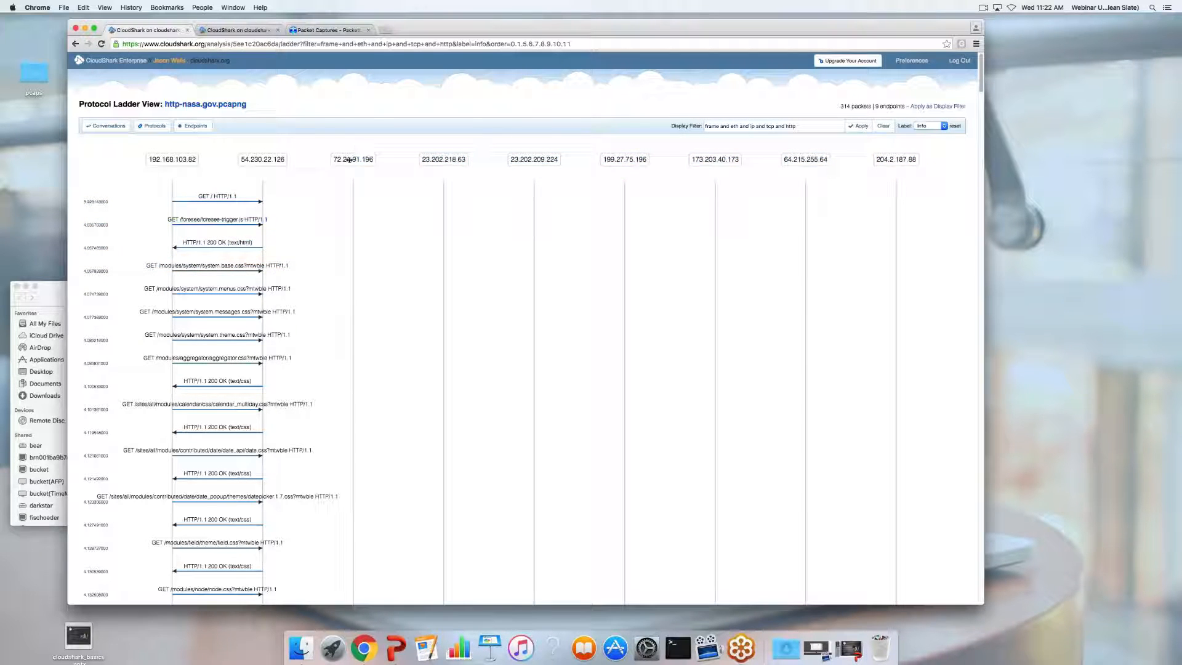
double_click(349, 159)
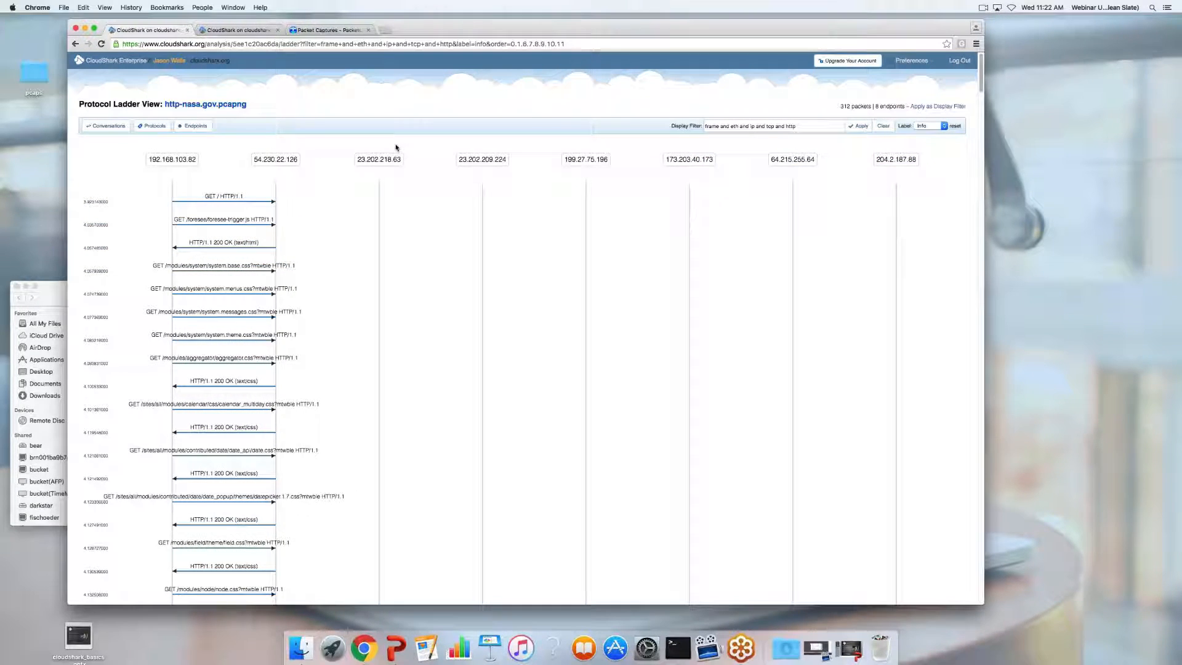
double_click(379, 160)
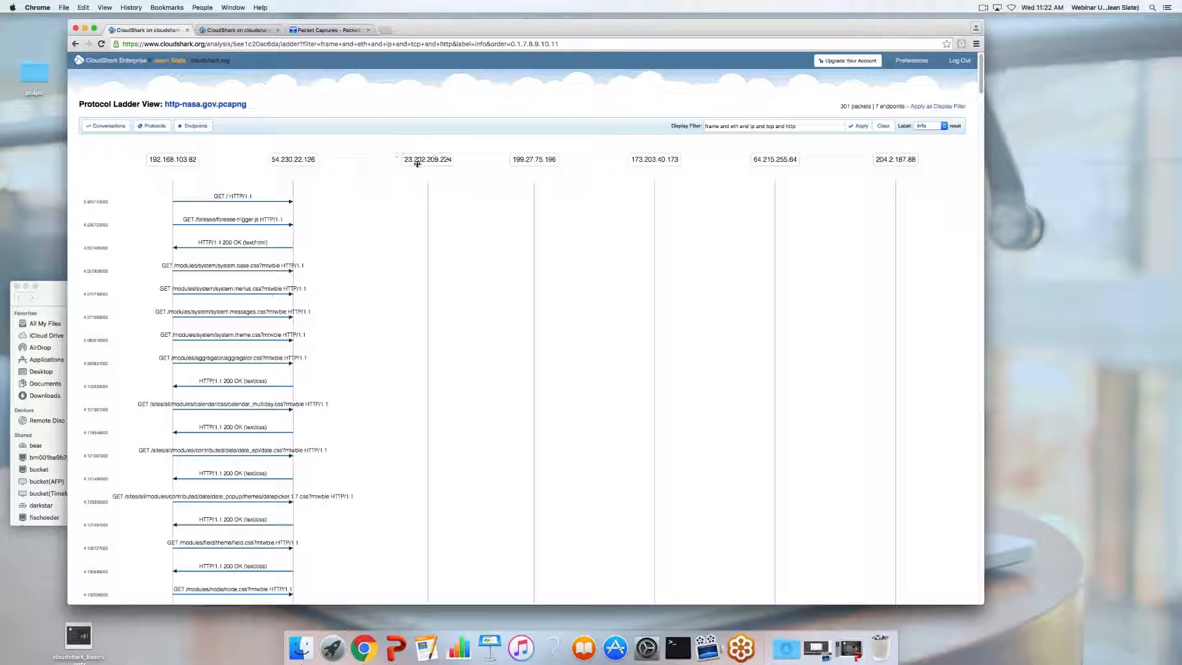
double_click(418, 161)
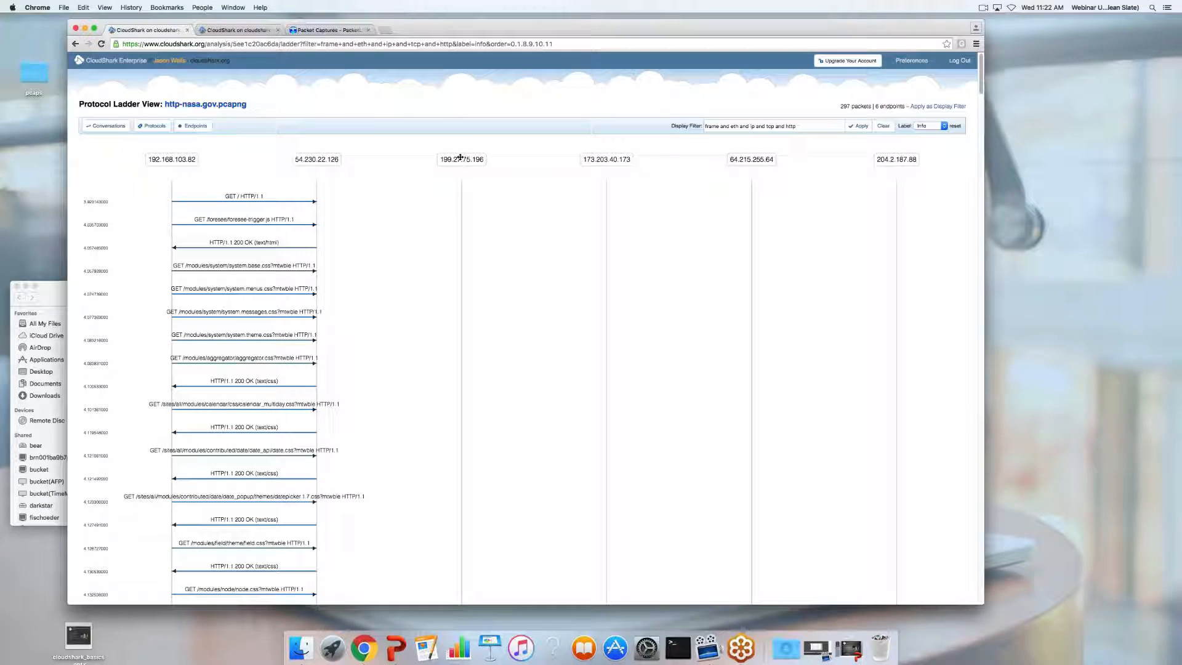
Scroll through the six-endpoint, 297-packet ladder and start editing the display filter
scroll(488, 240, "down", 10)
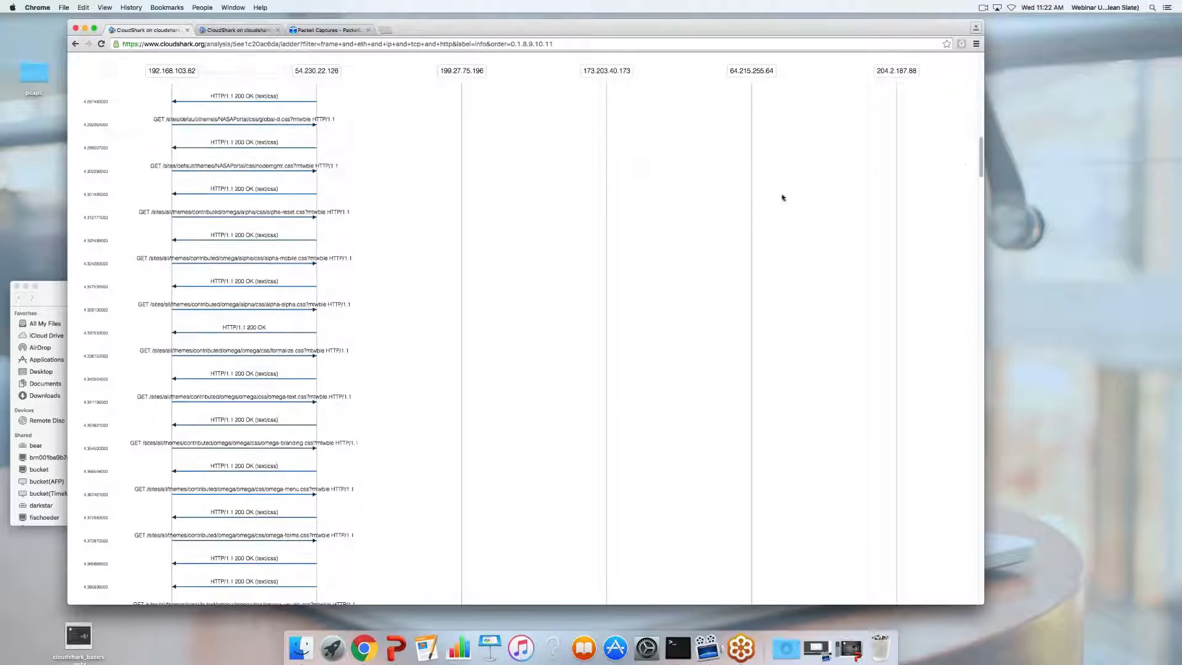
left_click_drag(980, 169, 869, 594)
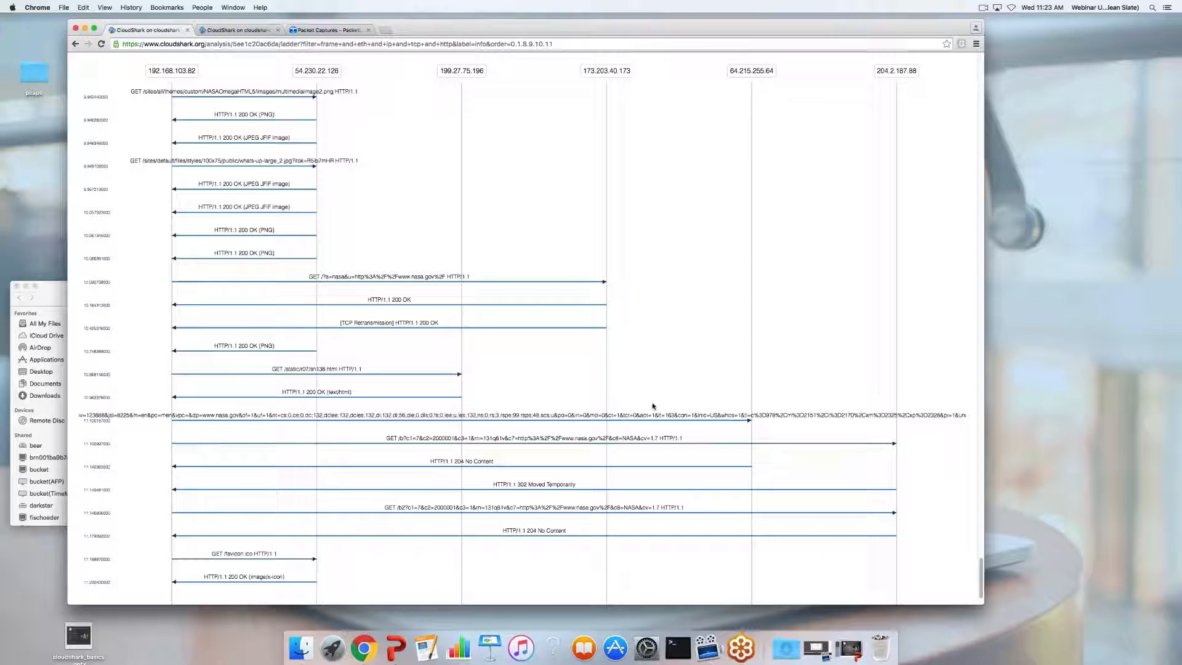
scroll(591, 357, "down", 1)
scroll(590, 358, "up", 10)
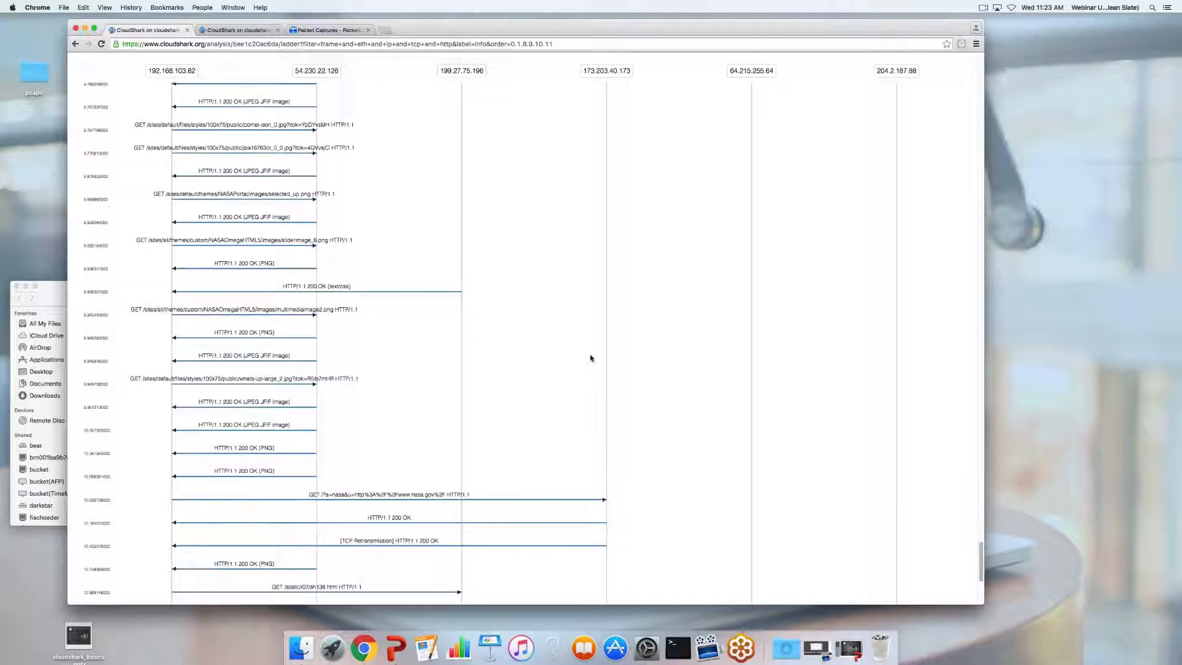
scroll(590, 358, "up", 8)
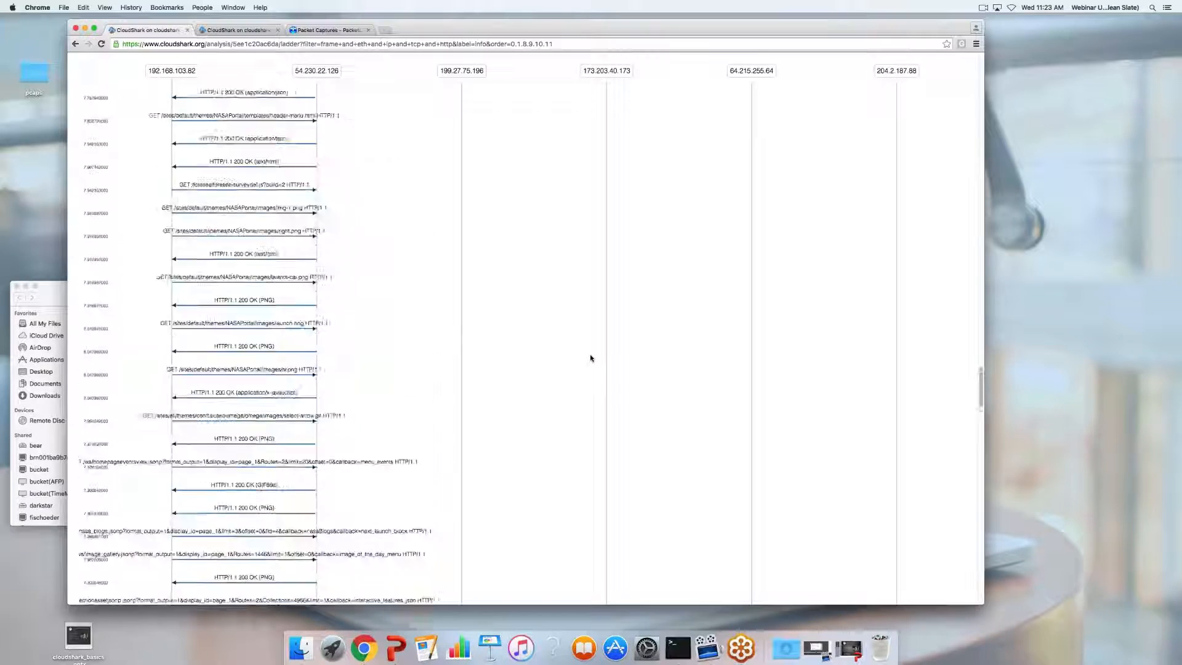
scroll(590, 357, "up", 10)
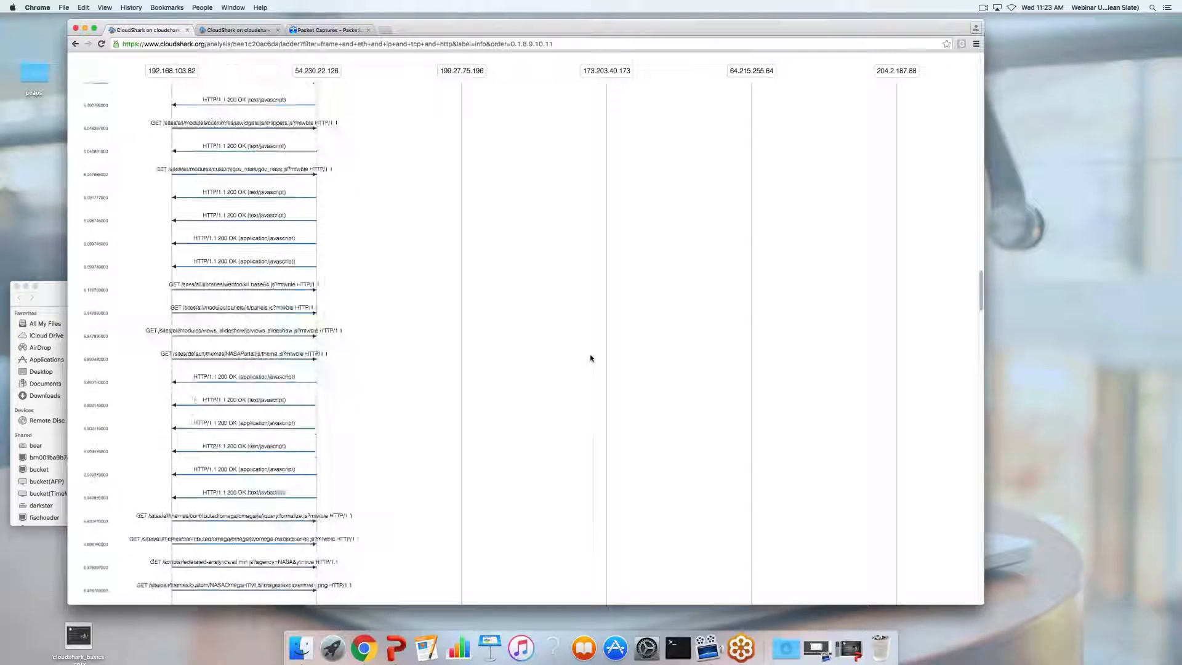
scroll(590, 357, "up", 8)
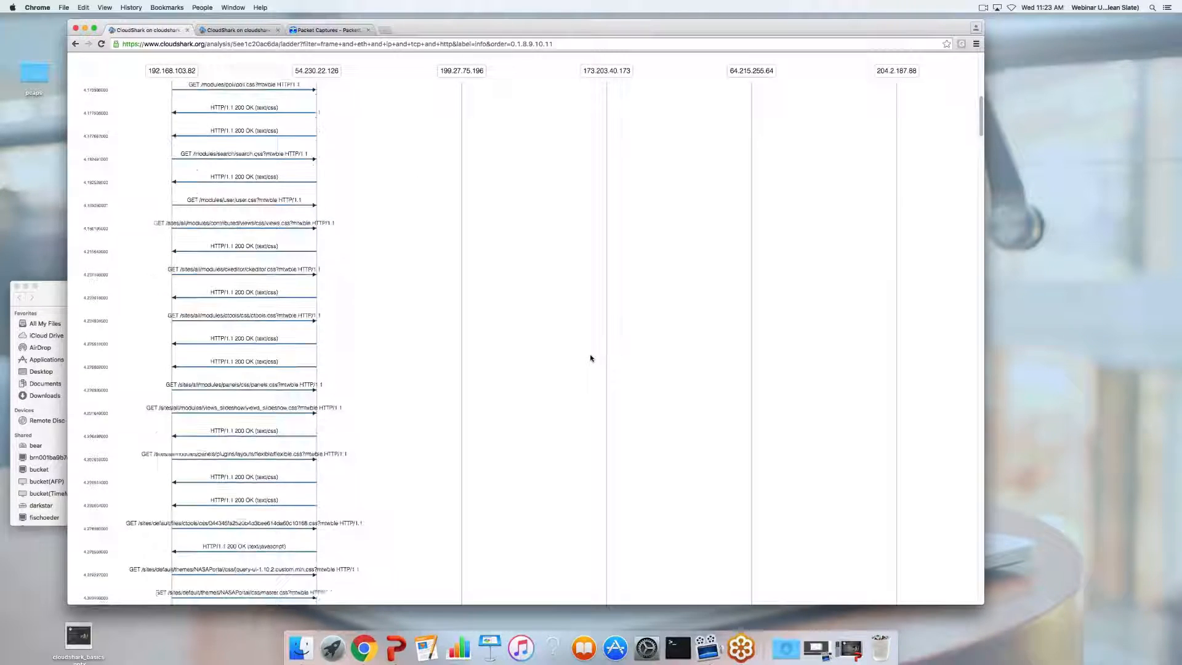
left_click(828, 126)
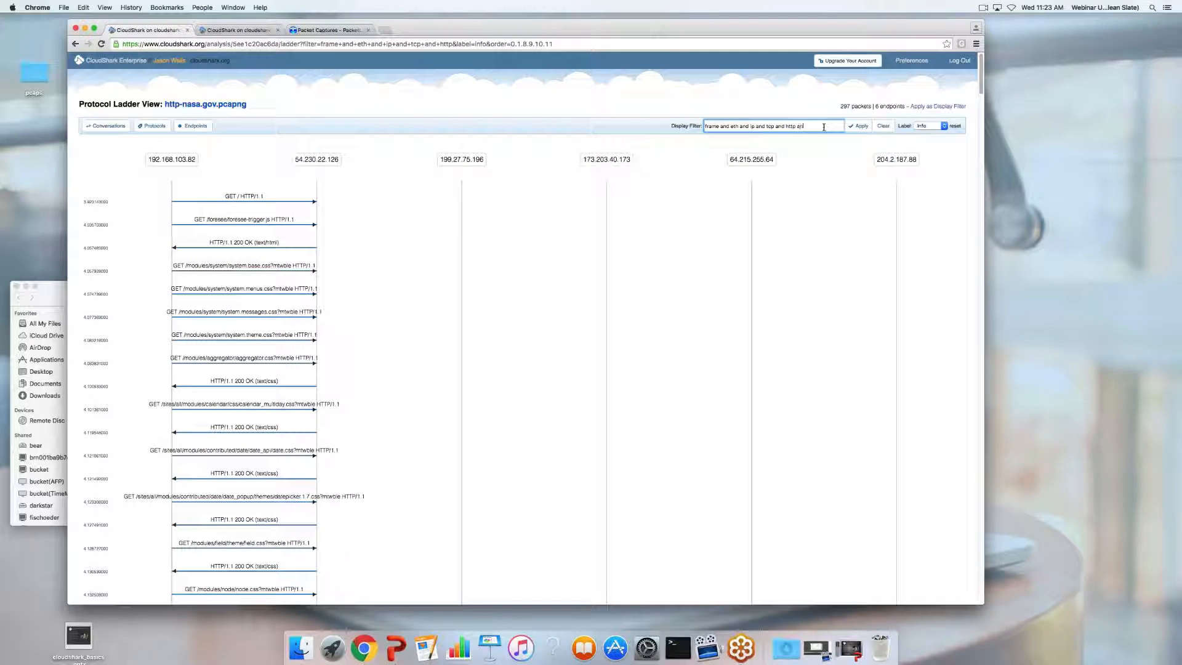
Append 'and frame.contains "nasa.gov"' to the ladder filter and apply it
type("and frame.com")
type("ntains")
type(" '")
type("nas")
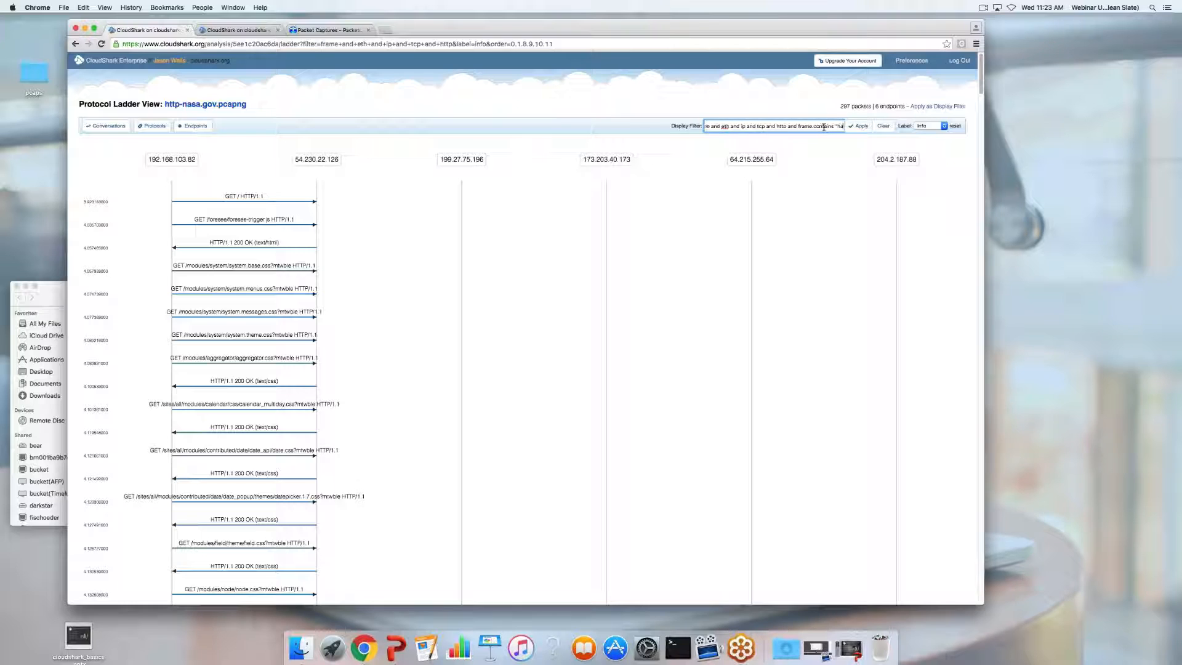
key("BackSpace")
key("BackSpace")
key("BackSpace")
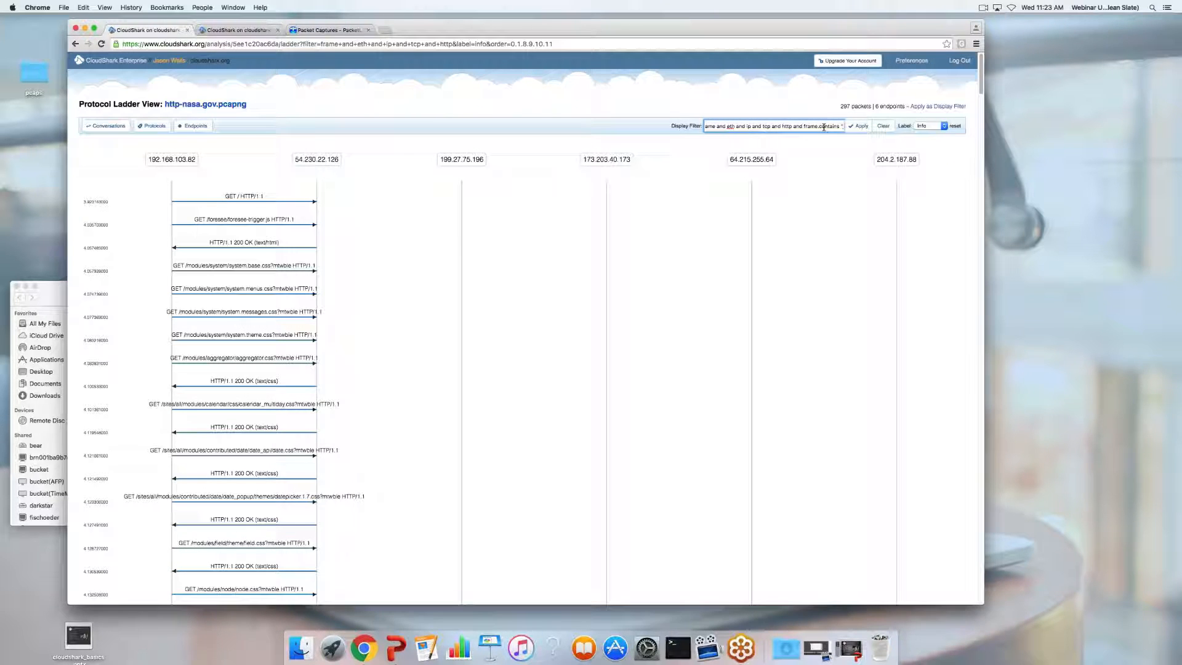
type("nasa.gov\"")
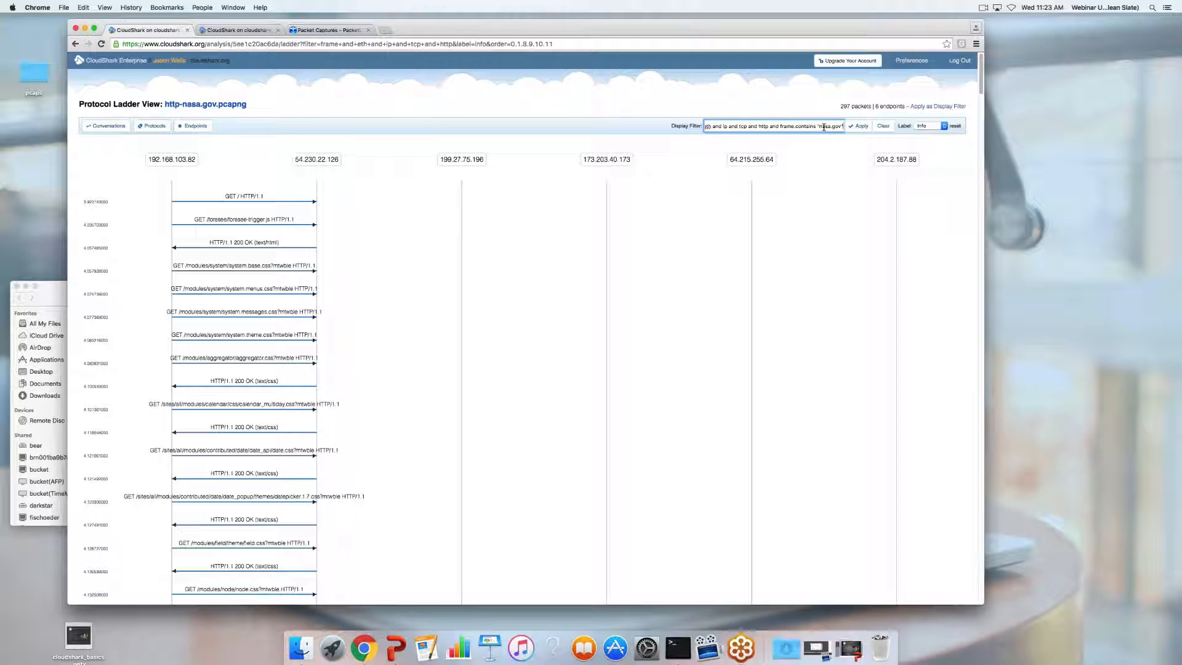
left_click(862, 125)
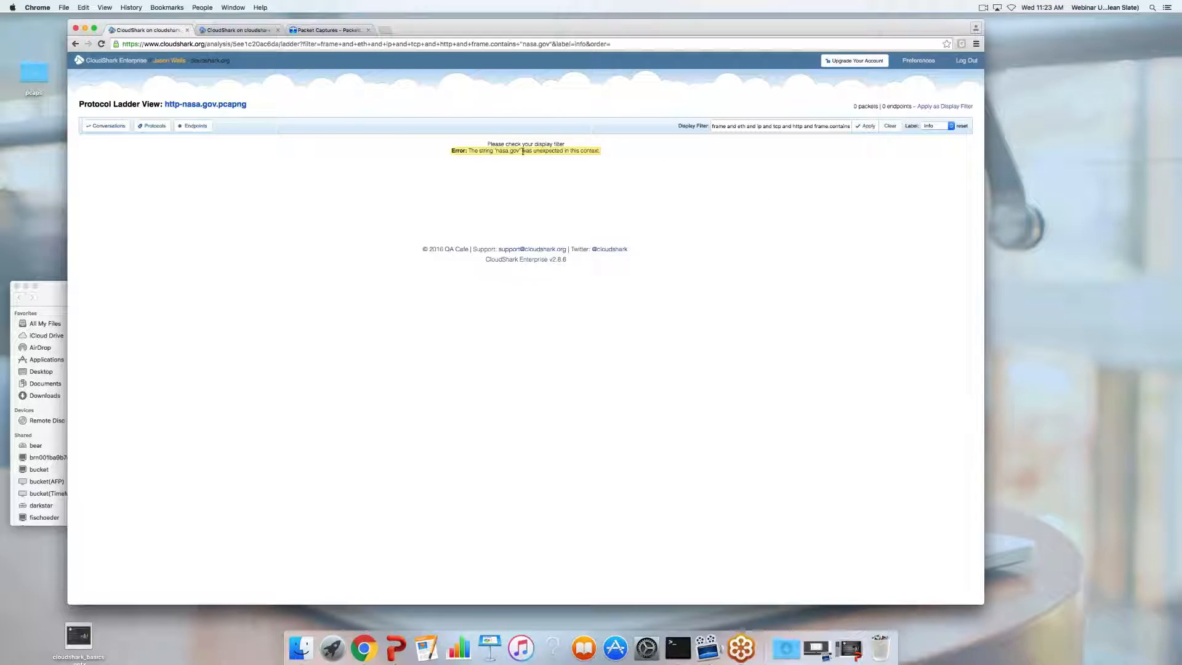
Delete the nasa.gov condition and reapply 'frame and eth and ip and tcp and http'
left_click(824, 125)
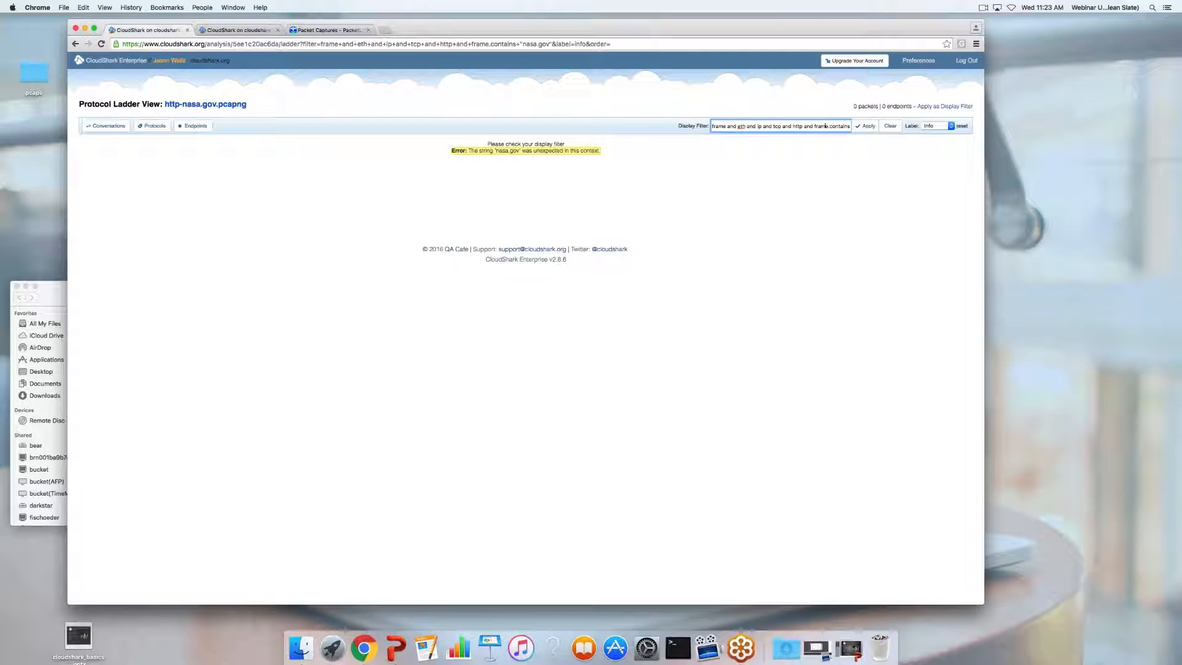
key("Right")
key("Right")
key("Right")
key("Right")
key("Right")
key("Right")
key("Right")
key("Right")
key("Right")
key("Right")
key("Right")
key("Right")
key("Right")
key("Right")
key("Right")
key("Right")
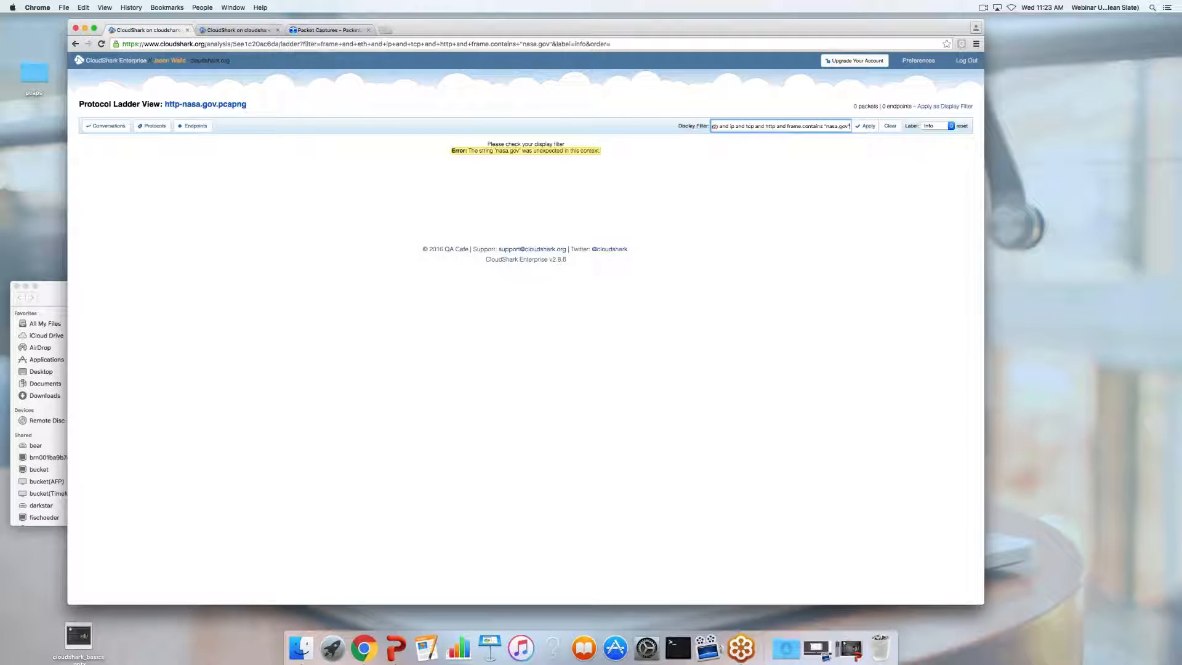
key("BackSpace")
key("BackSpace")
key("BackSpace")
key("BackSpace")
key("BackSpace")
key("BackSpace")
key("BackSpace")
key("BackSpace")
key("BackSpace")
key("BackSpace")
key("BackSpace")
key("BackSpace")
key("BackSpace")
key("BackSpace")
key("BackSpace")
key("BackSpace")
key("BackSpace")
key("BackSpace")
key("BackSpace")
key("BackSpace")
key("BackSpace")
key("BackSpace")
key("BackSpace")
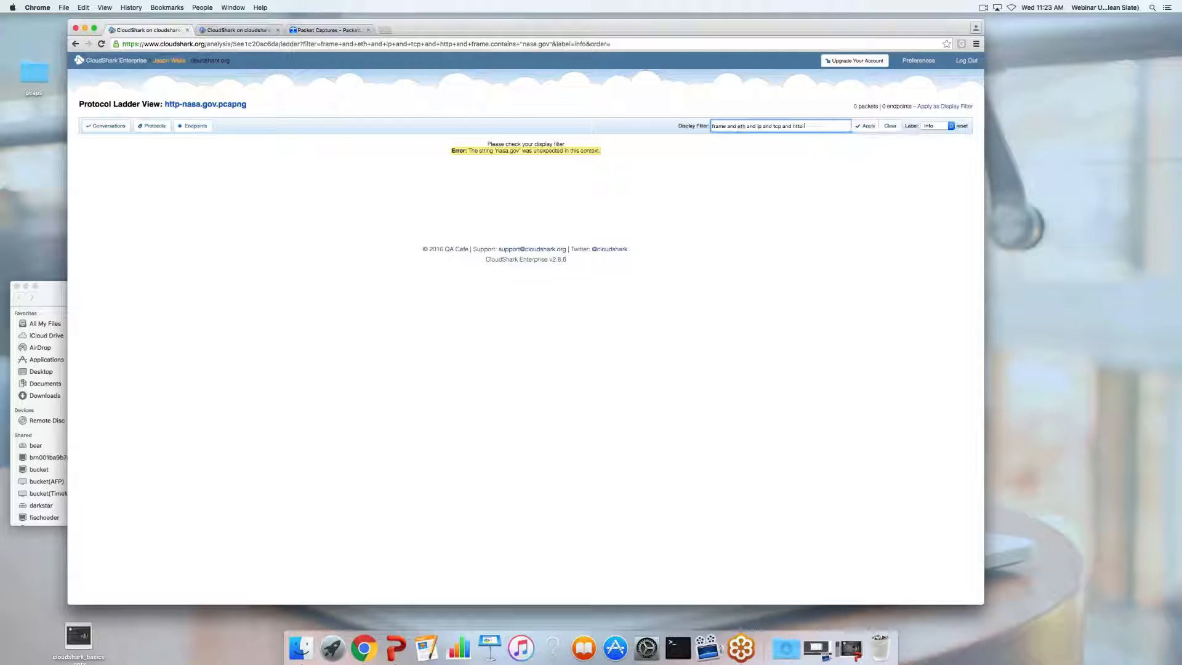
key("Return")
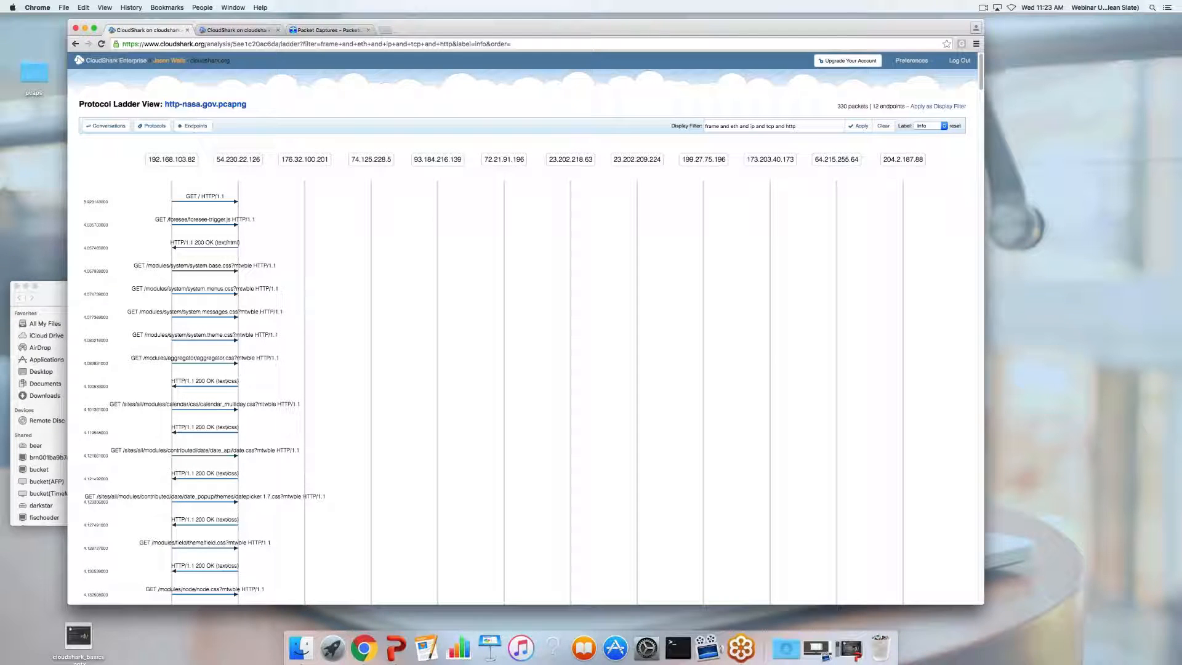
Step back through the ladder history to the capture's packet list
left_click(77, 44)
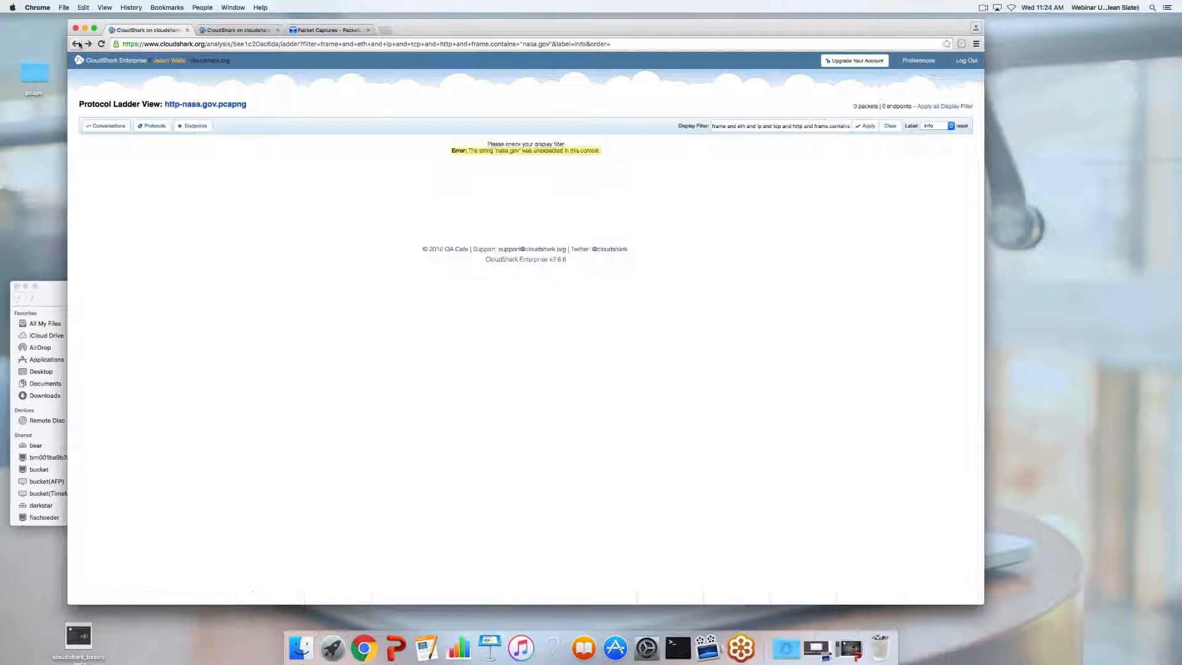
left_click(79, 44)
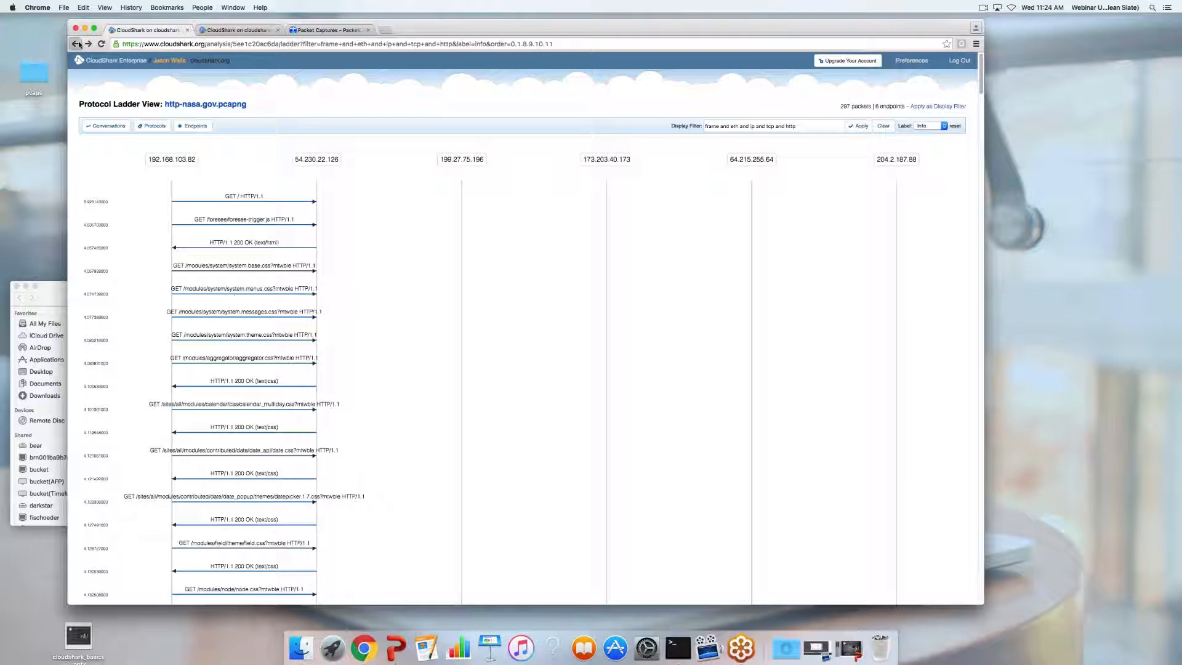
left_click(79, 44)
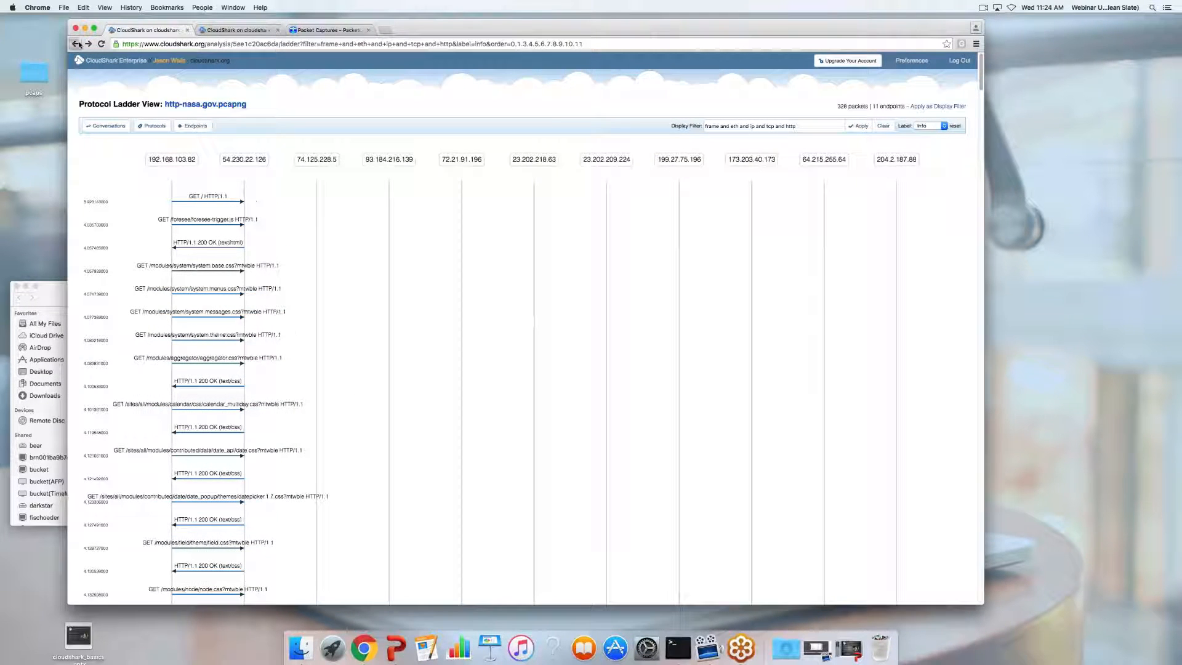
left_click(79, 44)
left_click(79, 43)
left_click(79, 44)
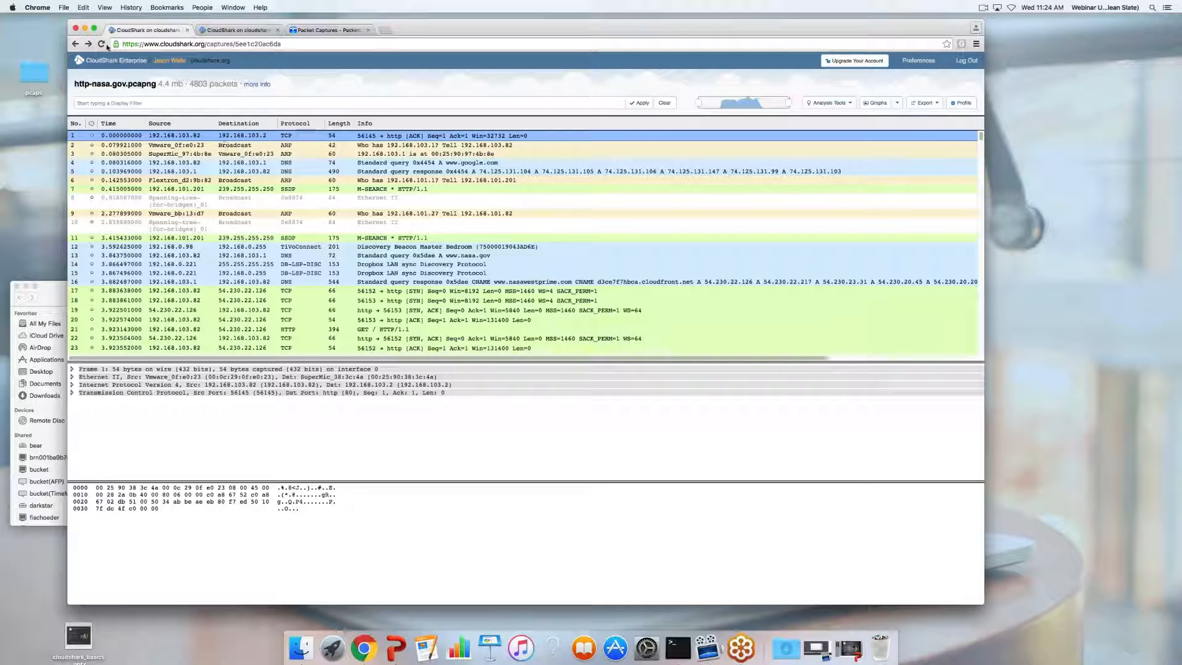
Step forward through the ladder views, then back to the full 4803-packet list
left_click(88, 44)
left_click(88, 43)
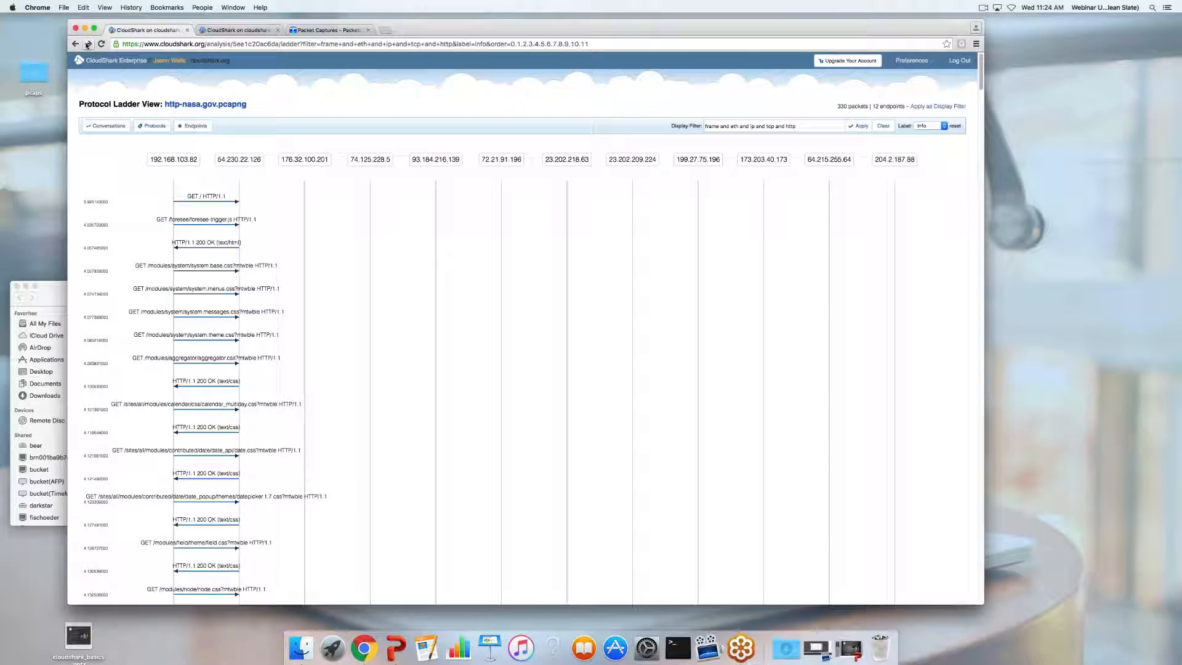
left_click(88, 43)
left_click(88, 44)
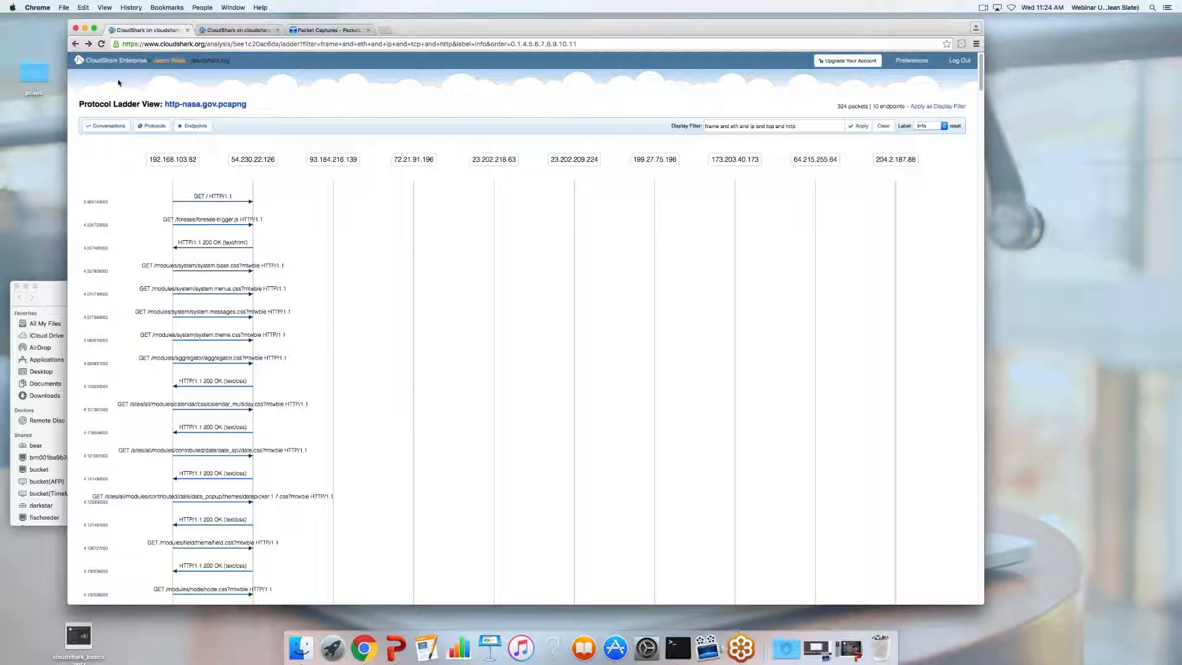
left_click(76, 46)
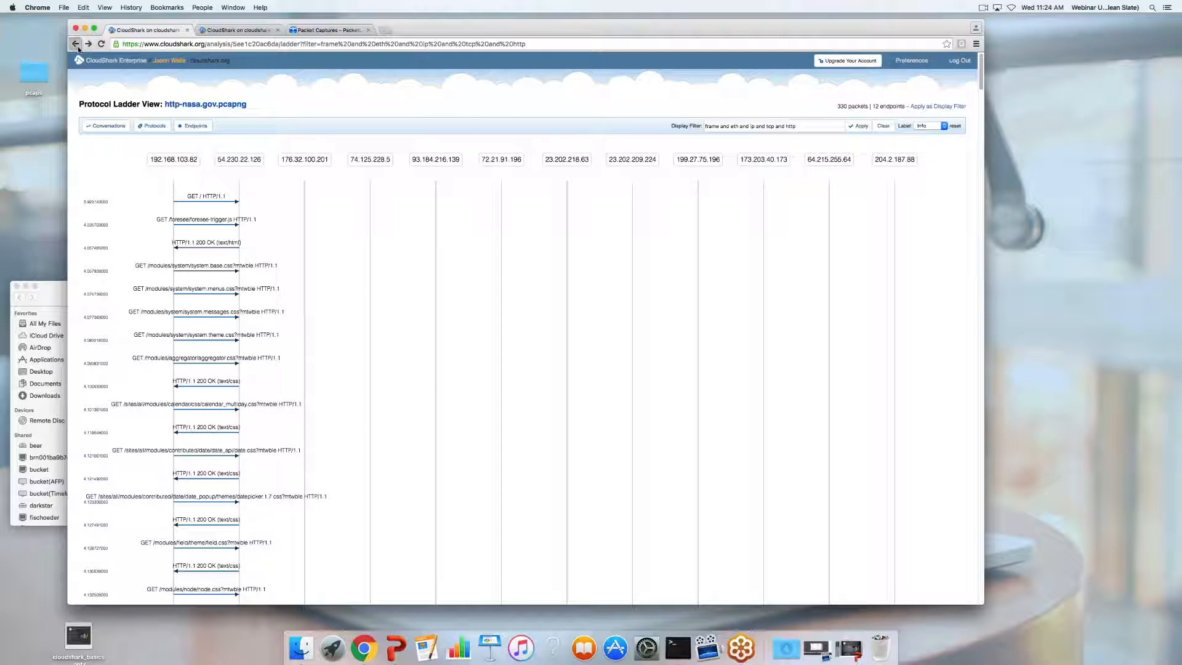
left_click(76, 44)
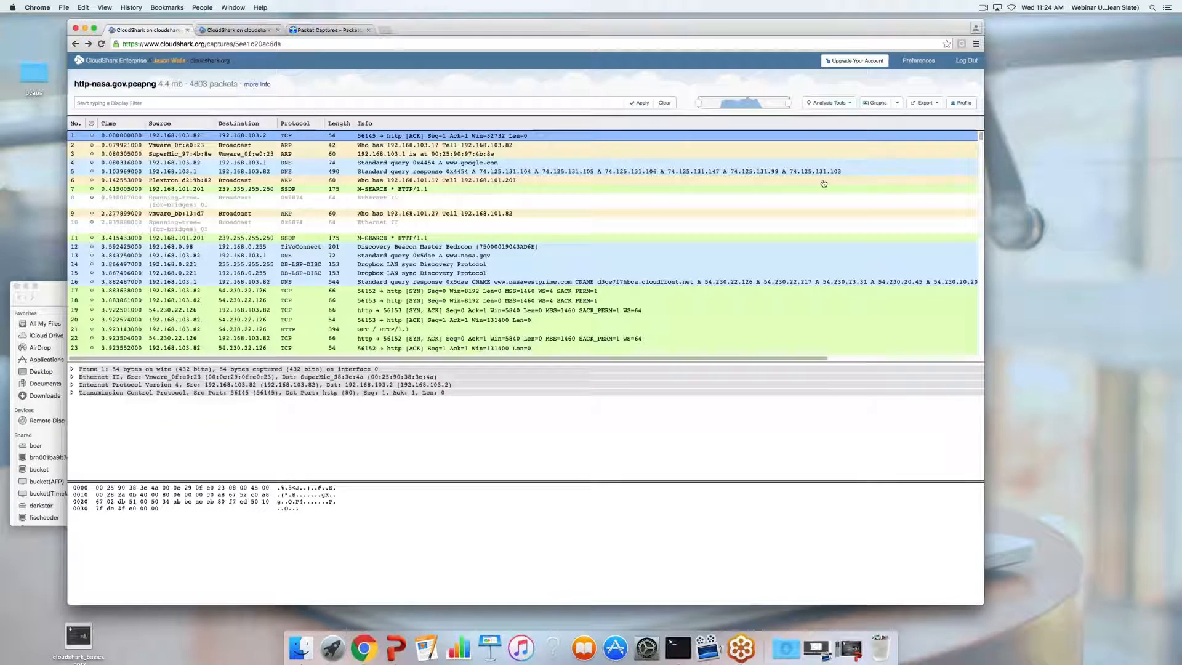
Review the 22-conversation Protocol Conversations table for http-nasa.gov.pcapng, then close it
left_click(833, 106)
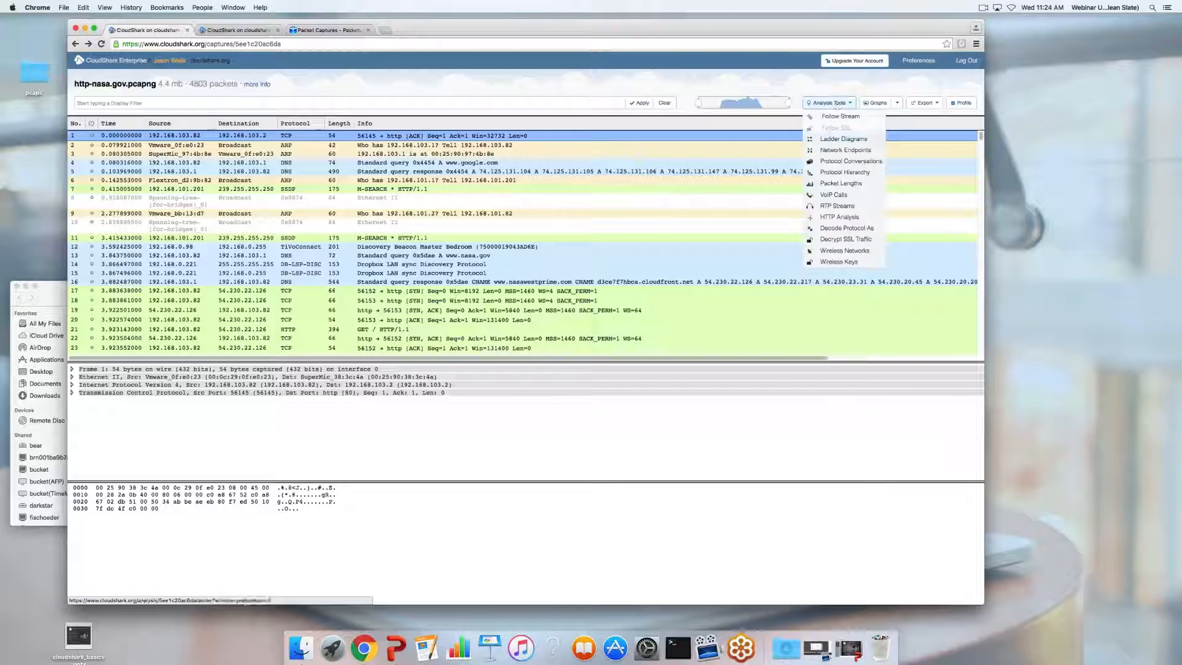
left_click(843, 161)
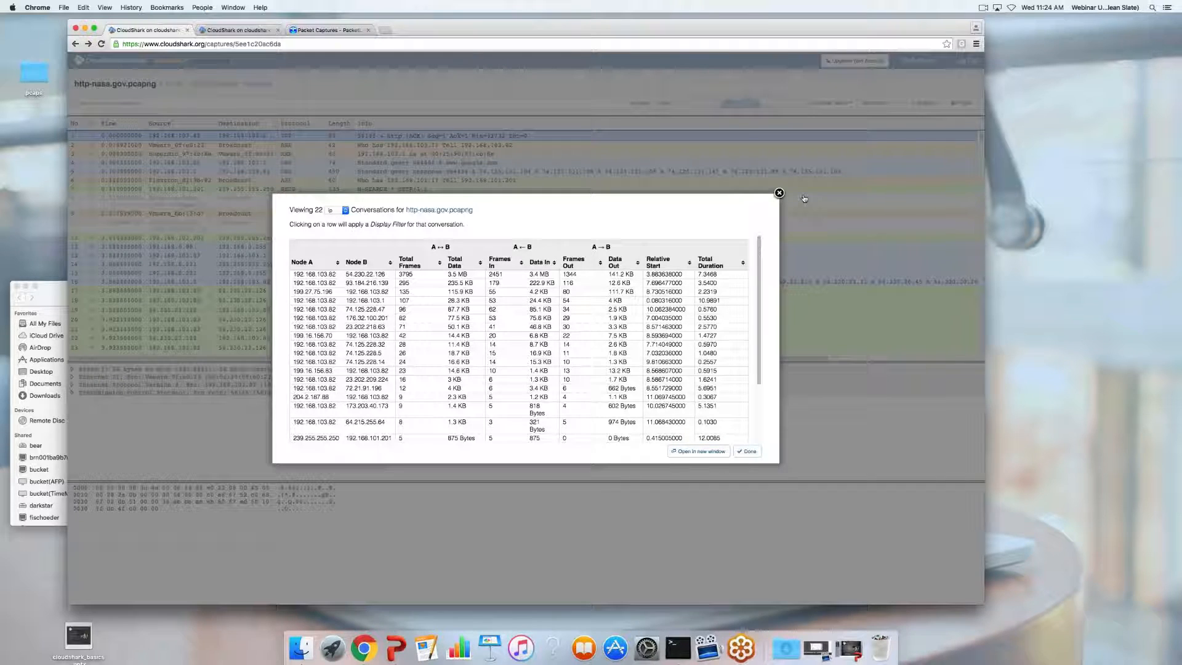
left_click(779, 193)
left_click(850, 105)
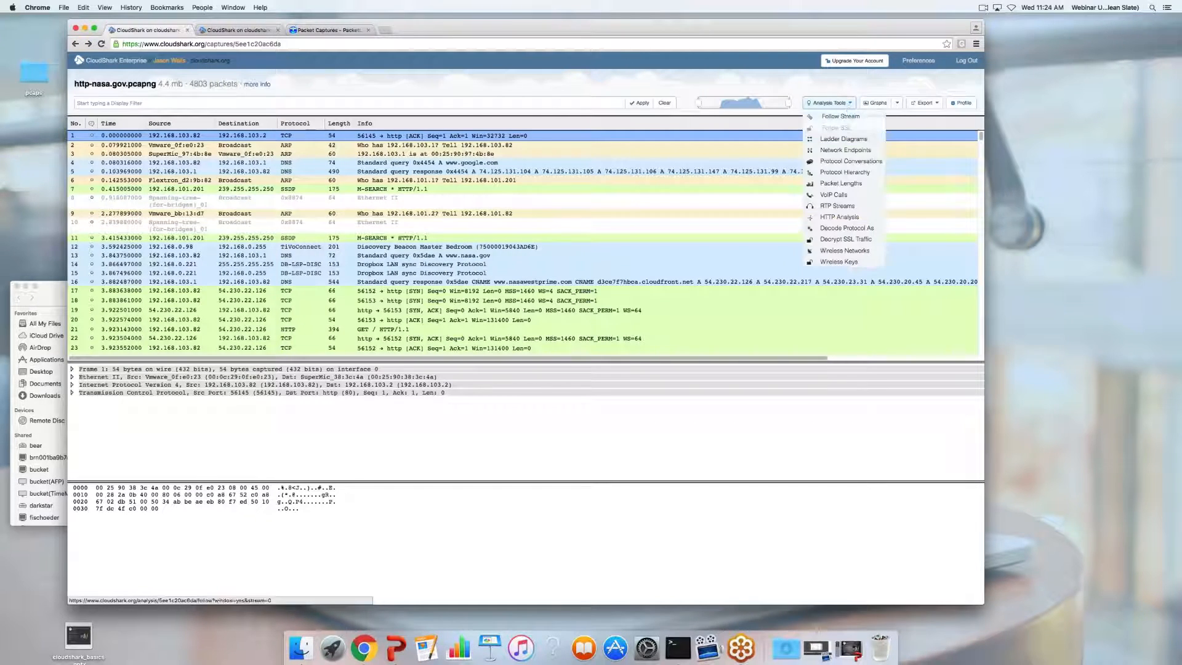
Check the Protocol Hierarchy stats, with 4683 TCP and 329 HTTP frames, then close them
left_click(848, 176)
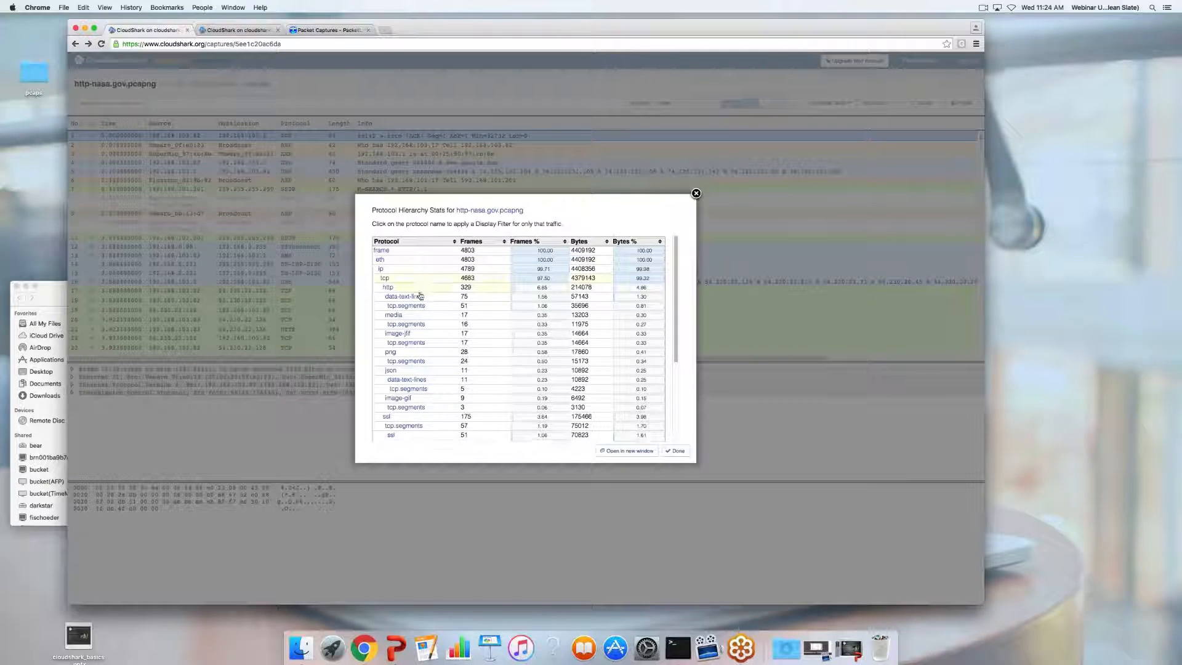
scroll(422, 272, "down", 5)
scroll(425, 307, "up", 5)
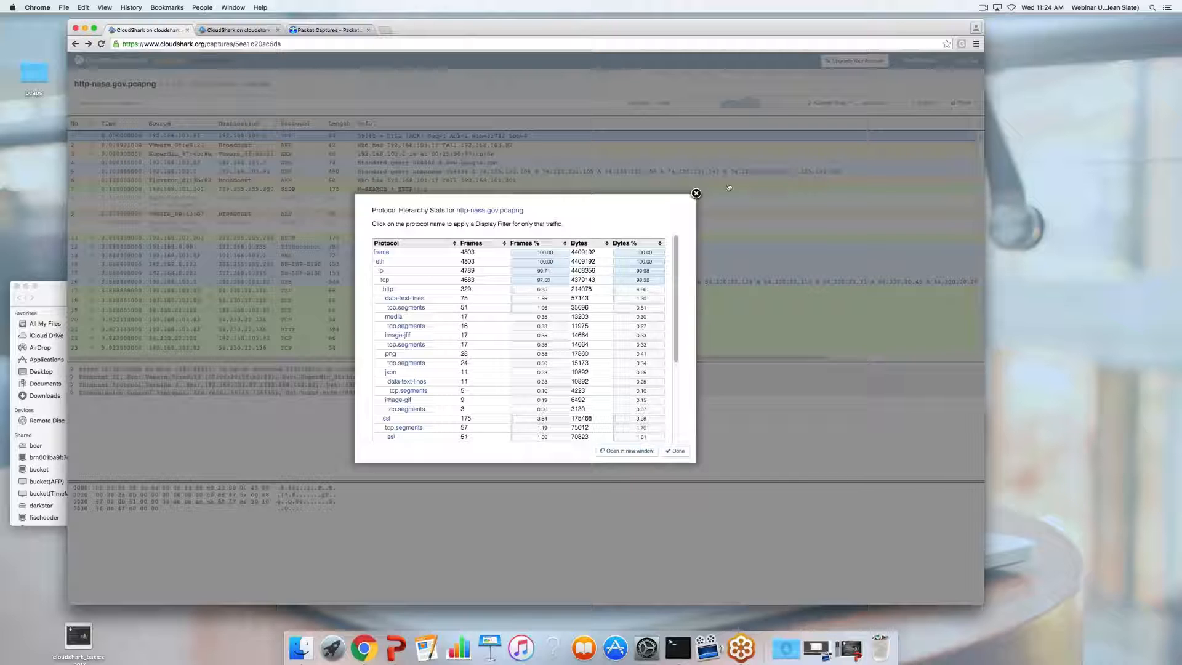
left_click(695, 193)
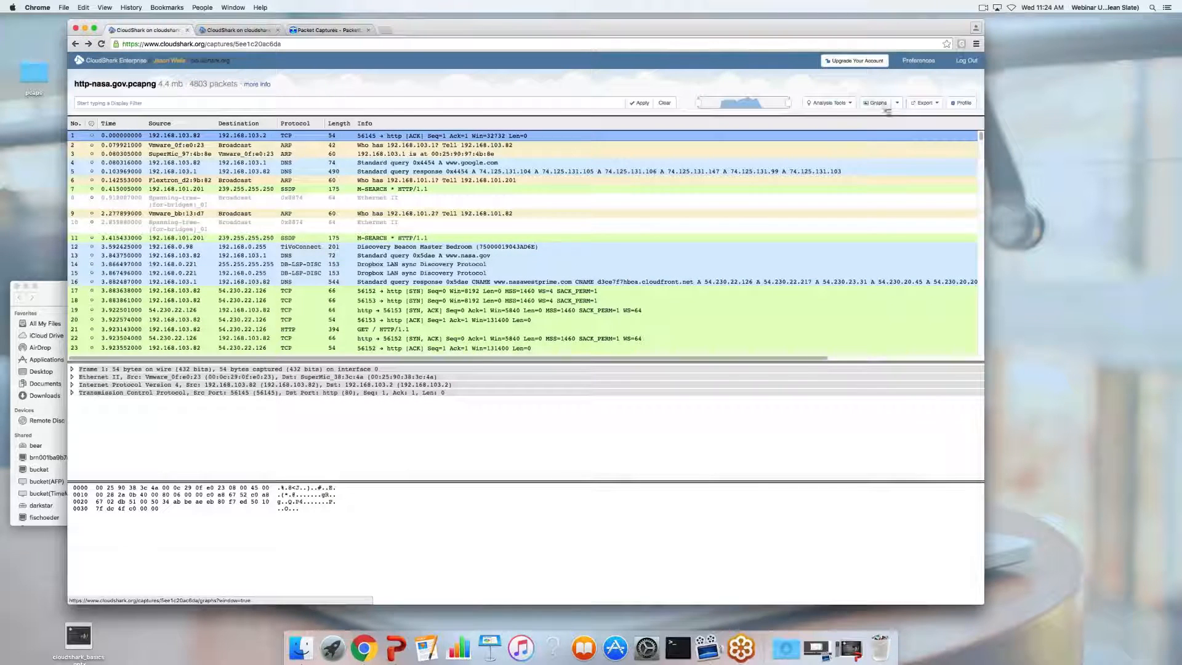
left_click(829, 102)
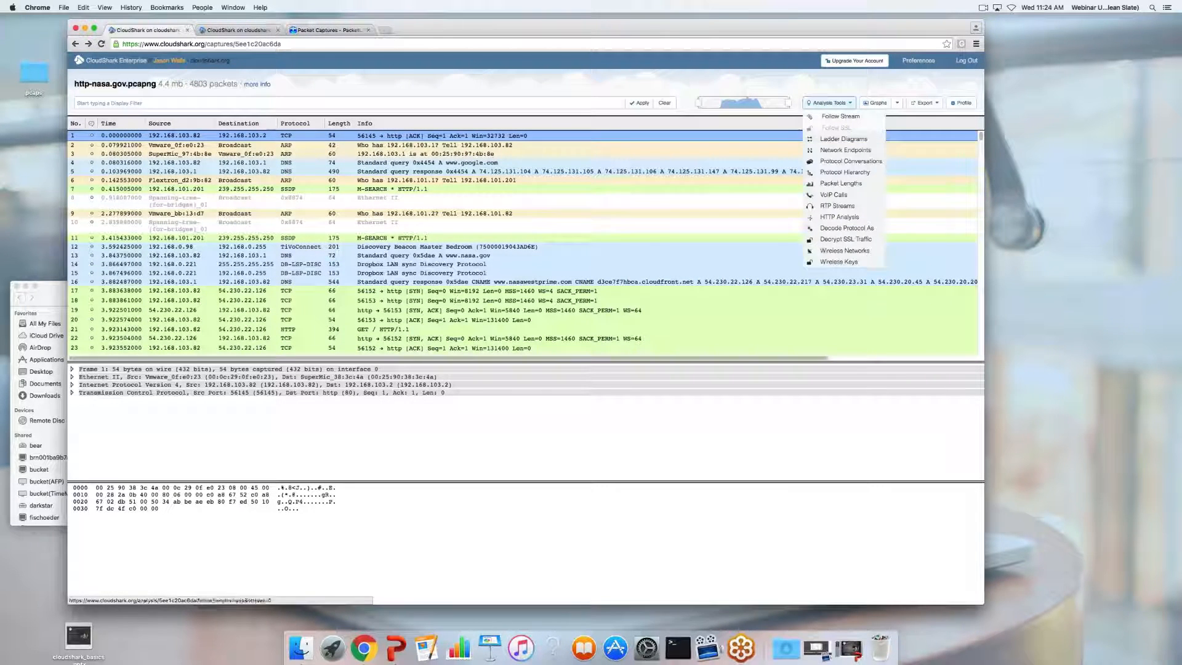
Try adding a Decode Protocol As rule mapping a tcp.port to HTTP, then dismiss it
left_click(838, 228)
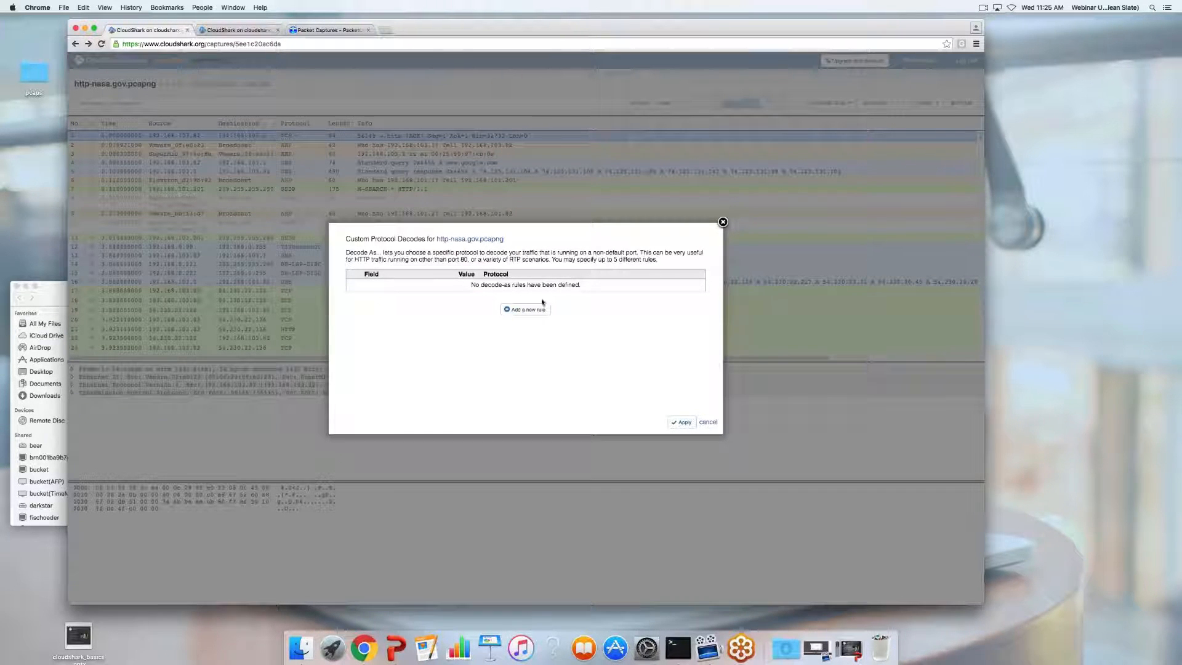
left_click(528, 308)
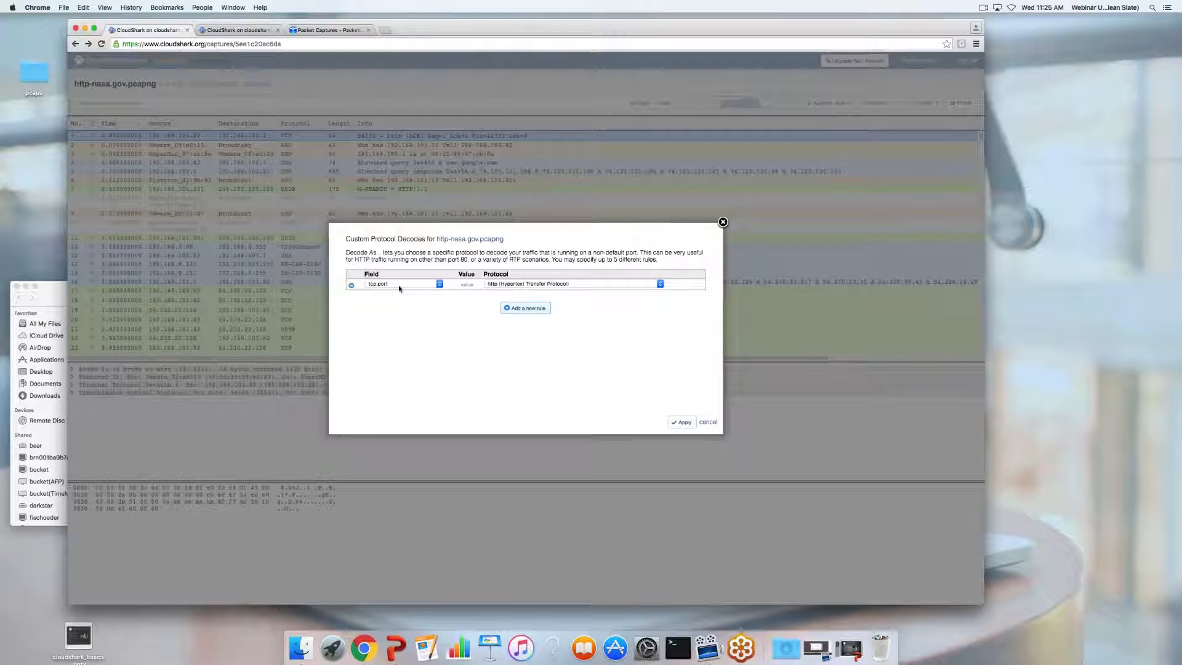
left_click(466, 285)
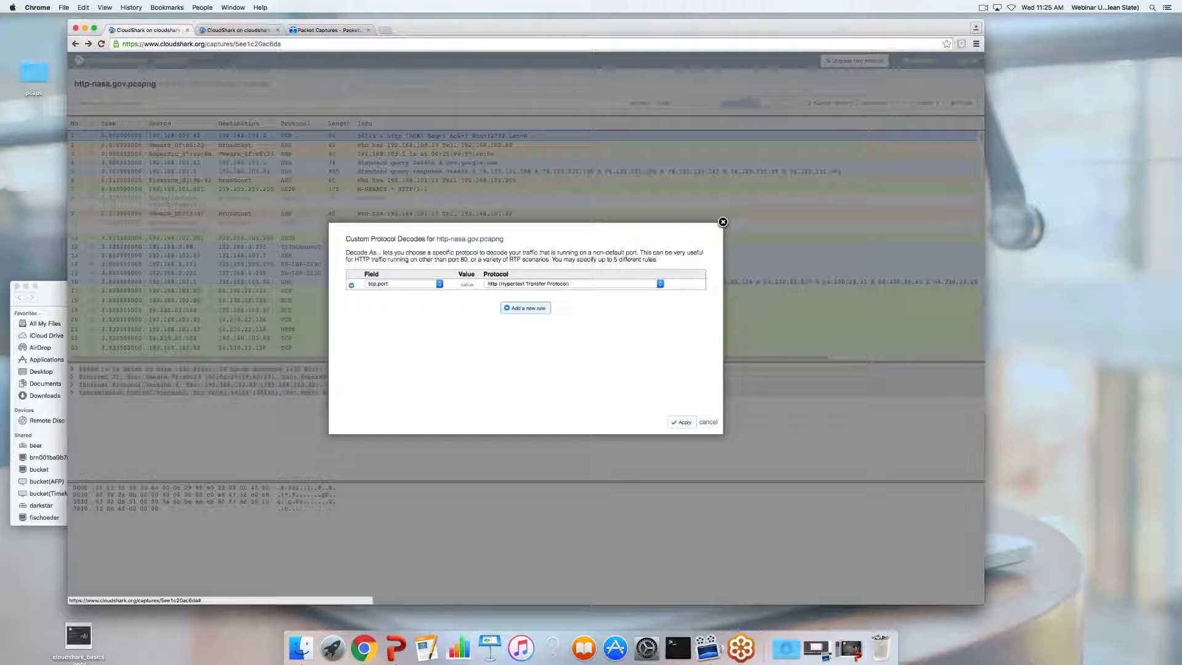
left_click(708, 422)
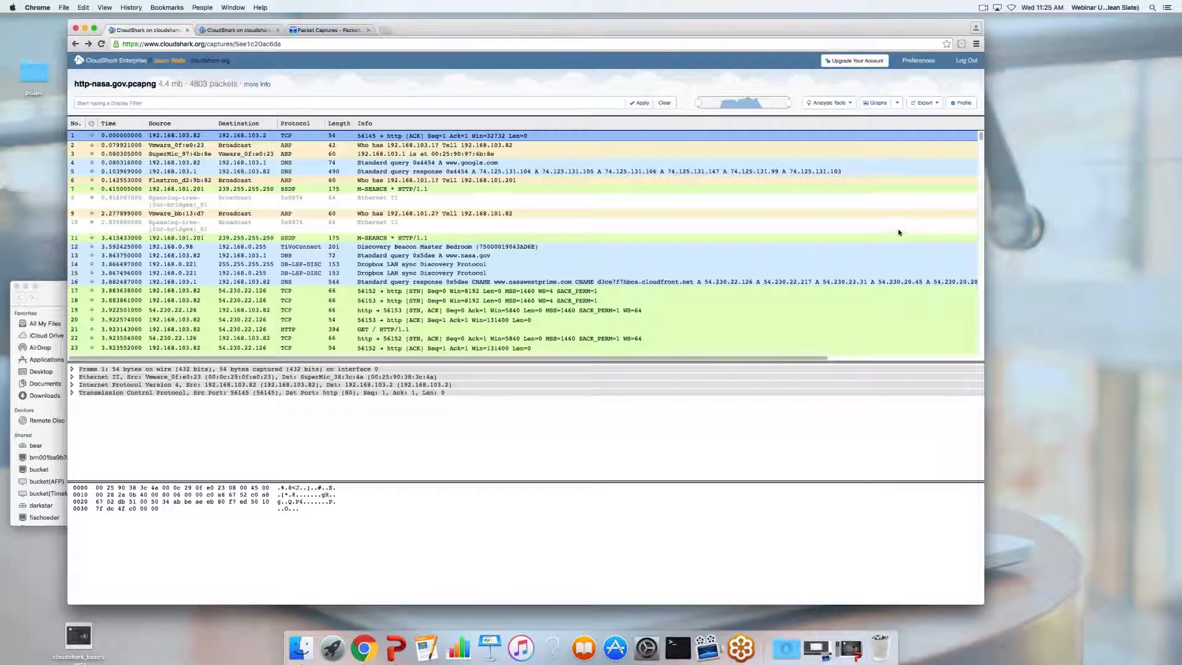
Return to the captures list and open sip_lan.pcapng
left_click(847, 105)
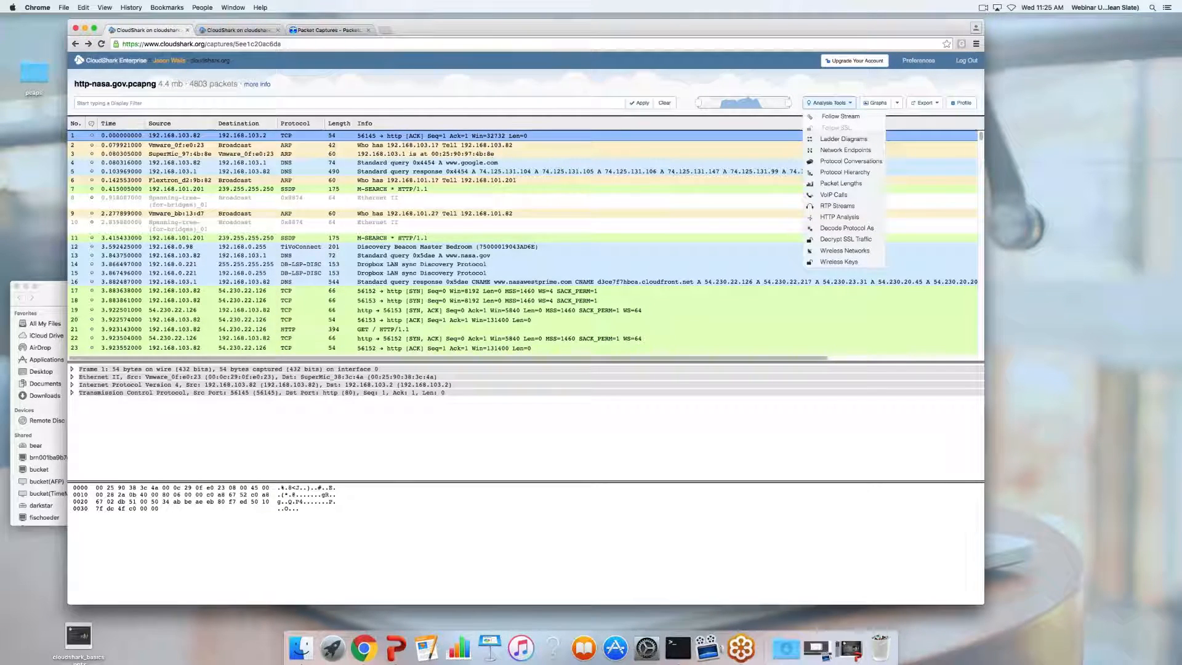
left_click(116, 60)
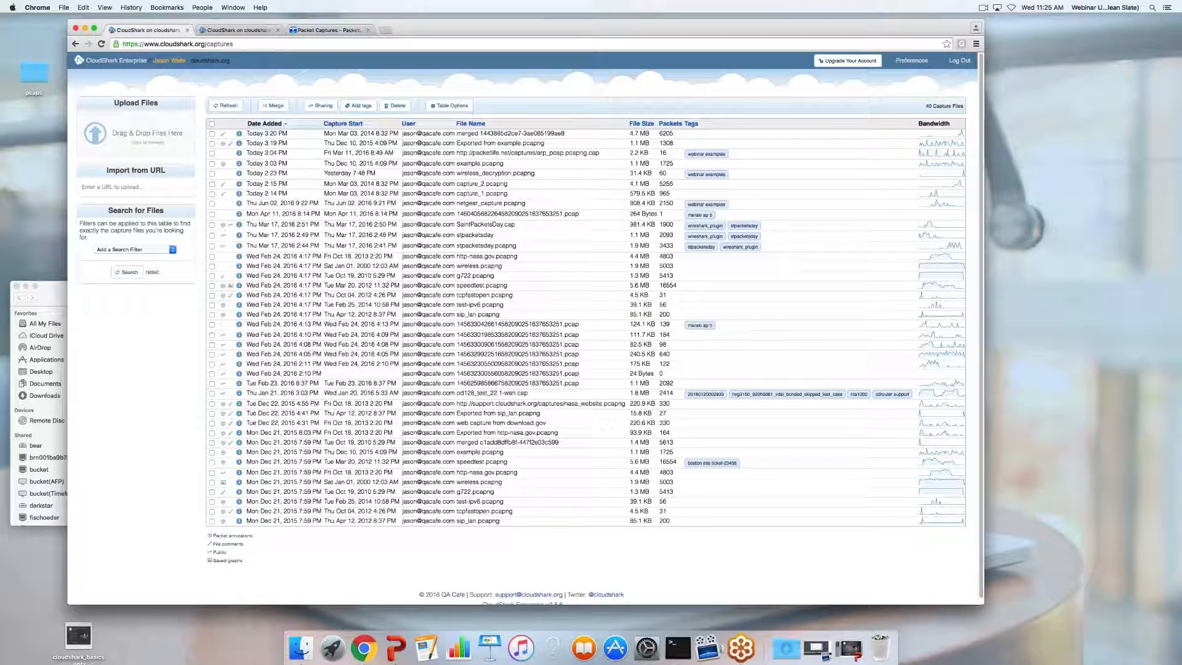
left_click(305, 522)
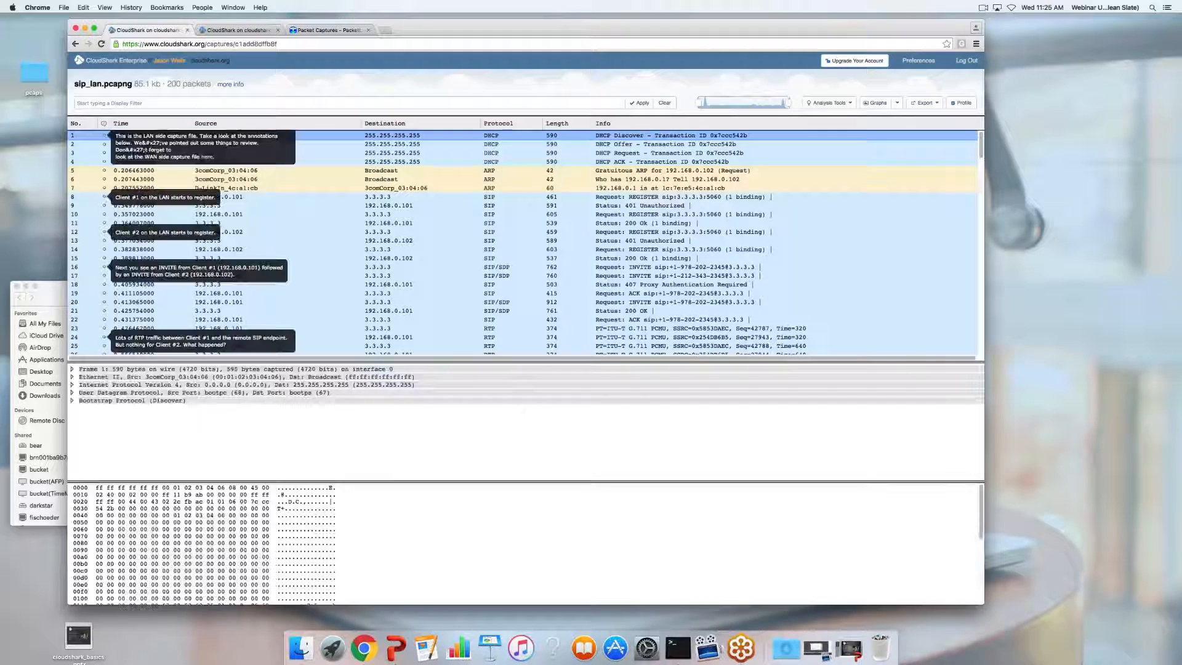
Open VoIP Calls and look through the SIP statistics charts for the calls
left_click(829, 103)
left_click(838, 195)
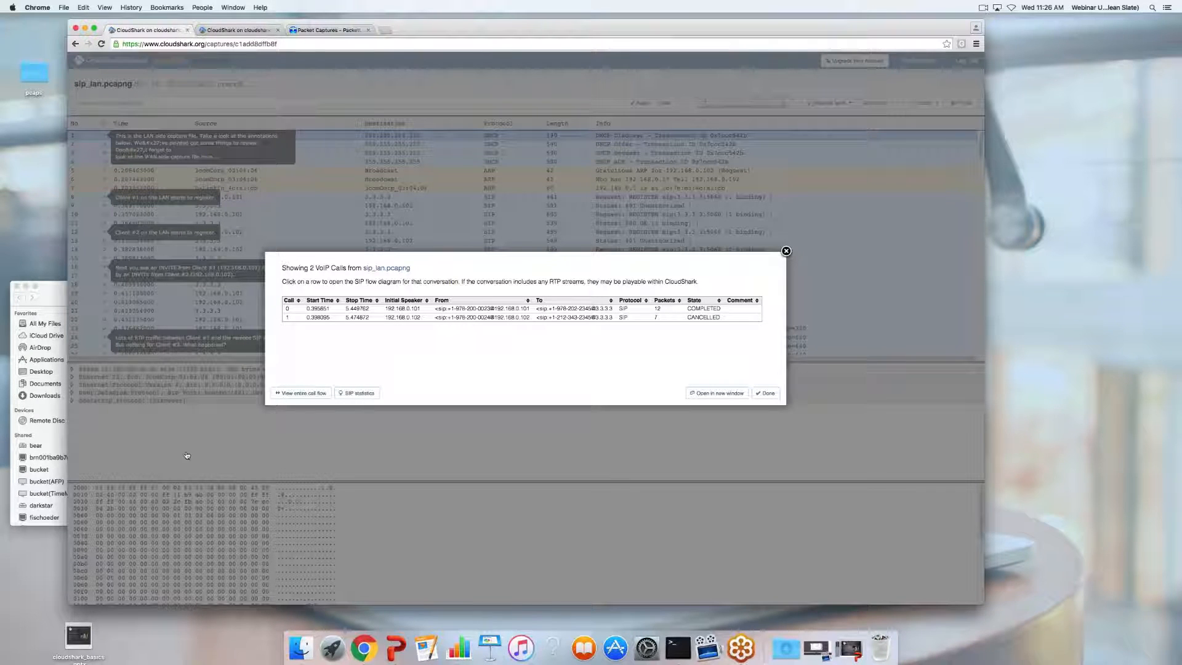
left_click(357, 393)
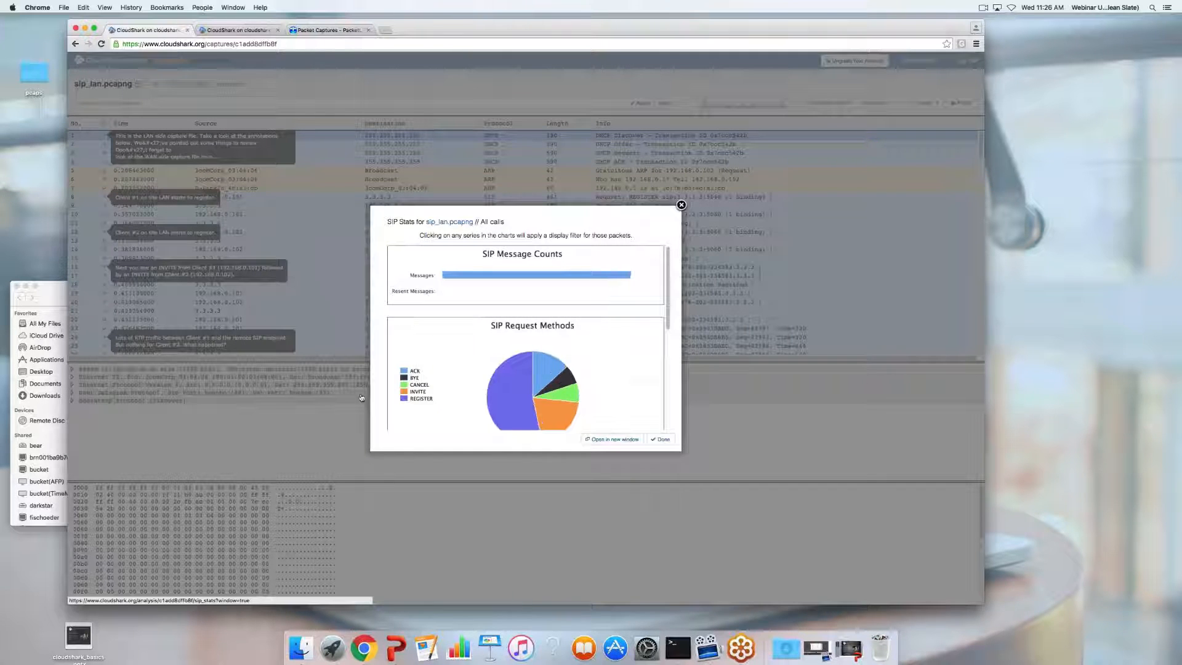
scroll(537, 335, "down", 4)
scroll(538, 334, "up", 4)
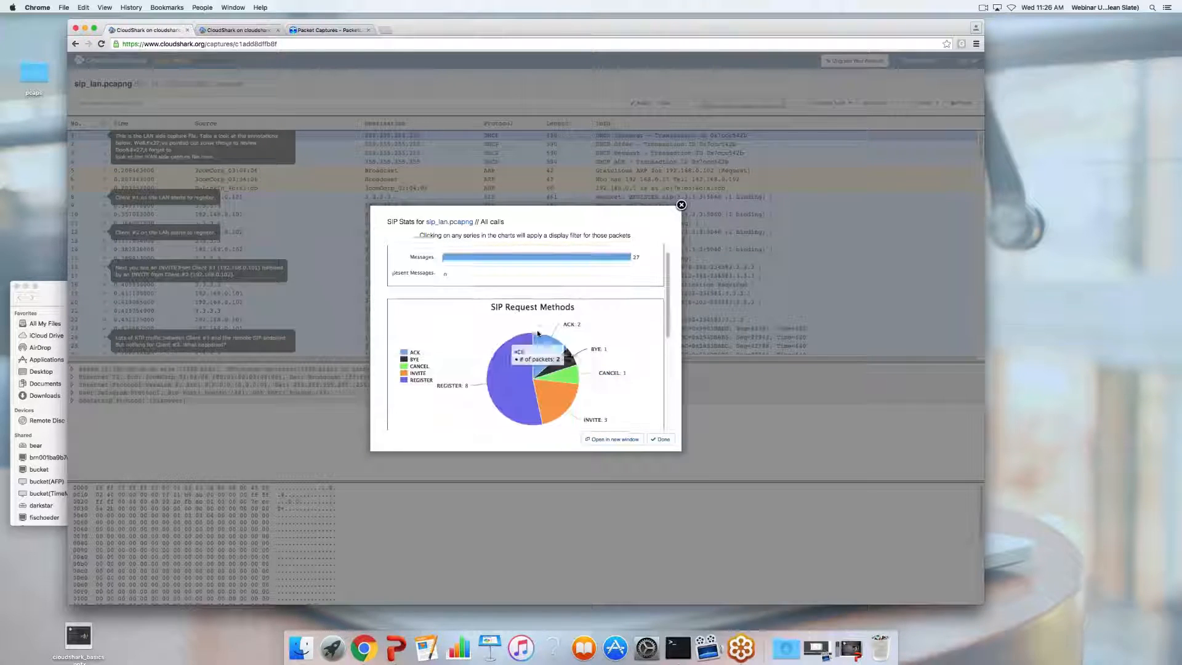
scroll(537, 333, "down", 5)
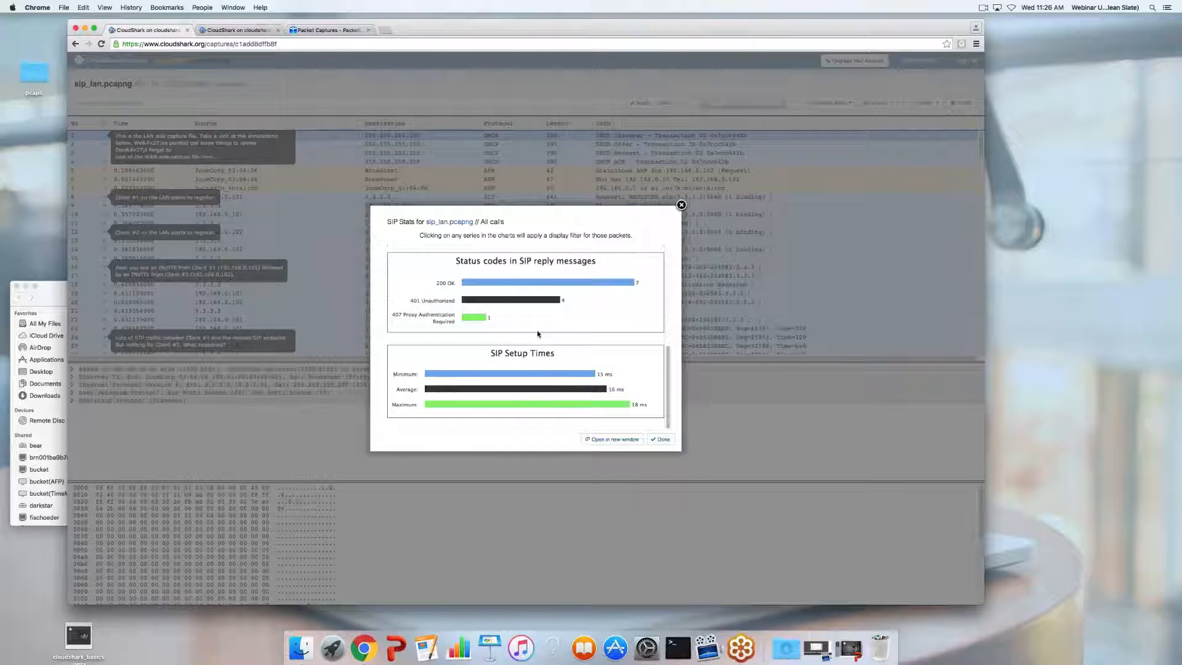
scroll(538, 335, "up", 5)
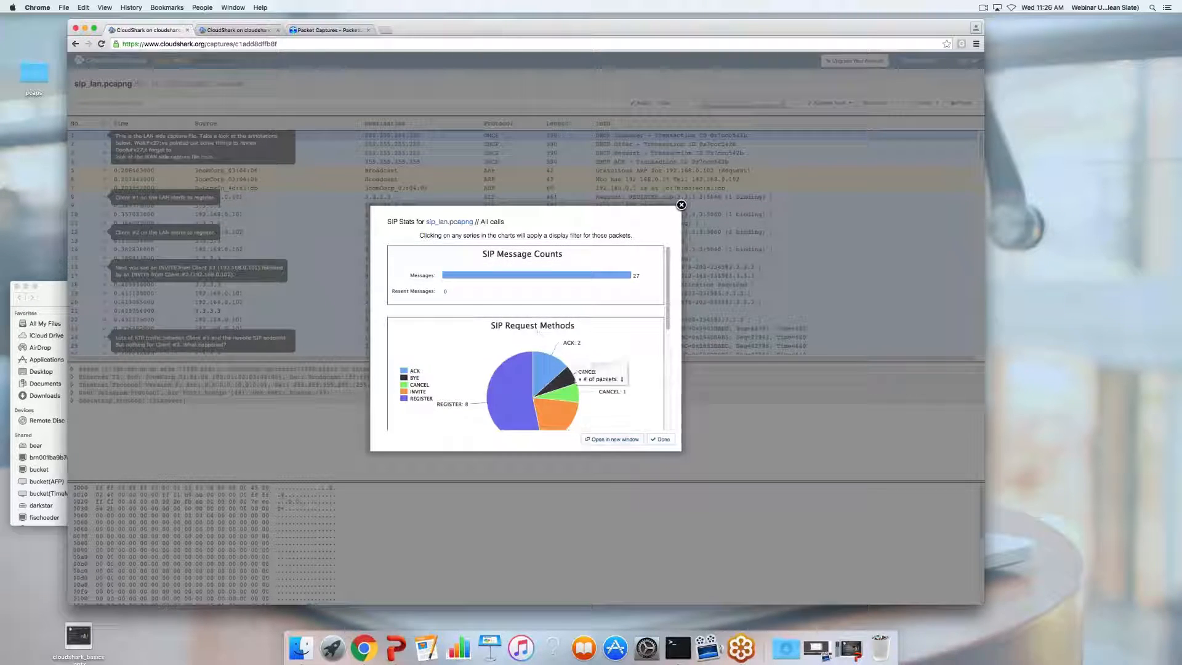
Close the SIP statistics and show the VoIP Calls list of the two calls
left_click(658, 440)
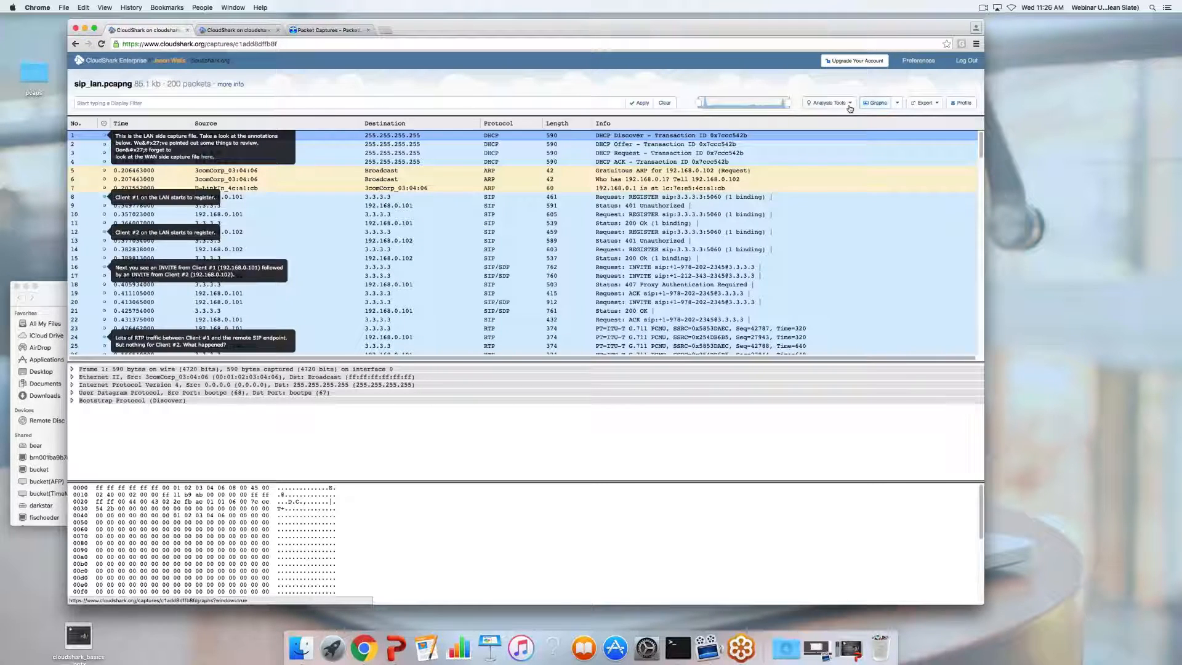
left_click(847, 103)
left_click(833, 194)
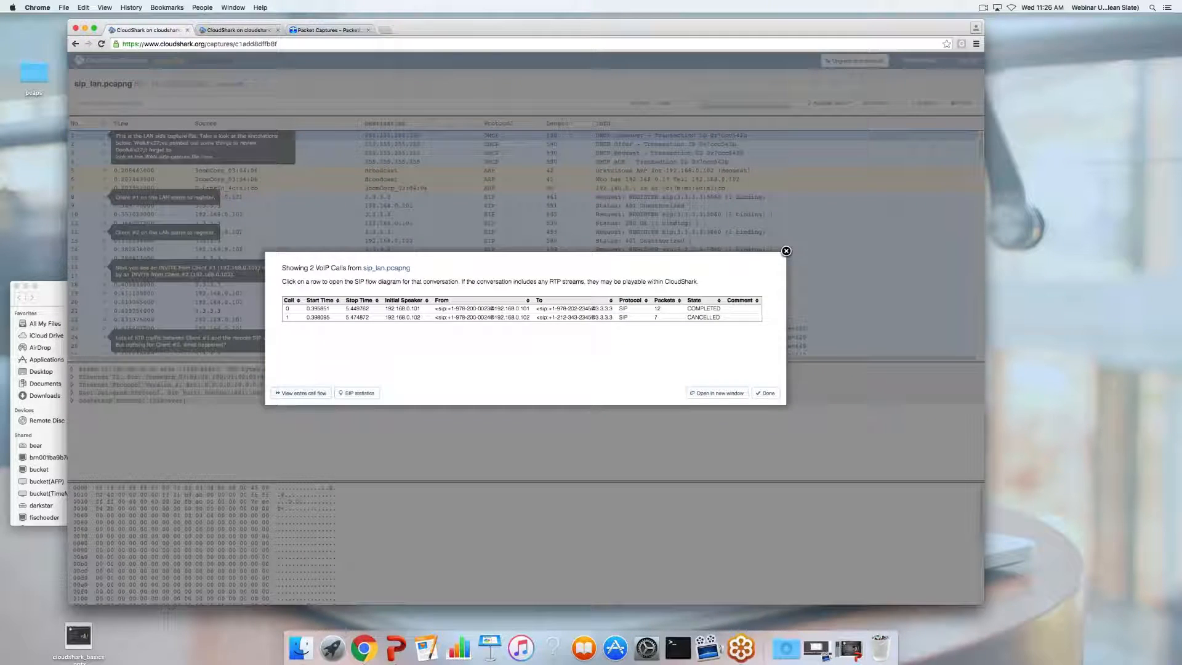
View the entire SIP call flow, play and pause its audio, then return to the captures list
left_click(299, 393)
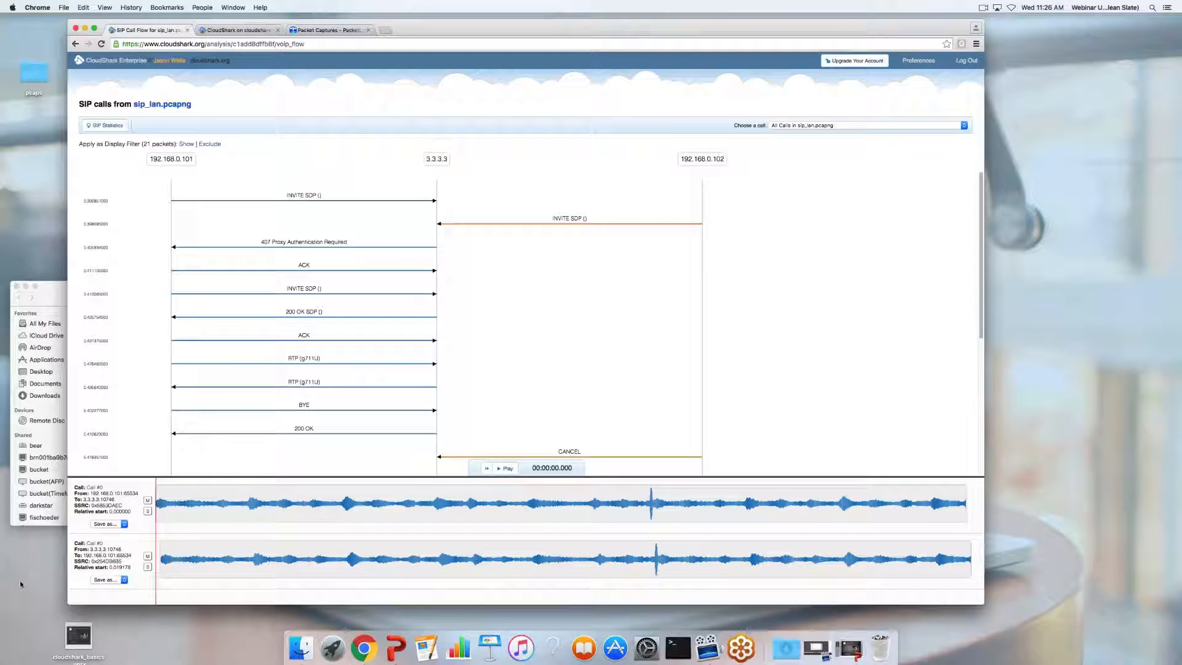
key("space")
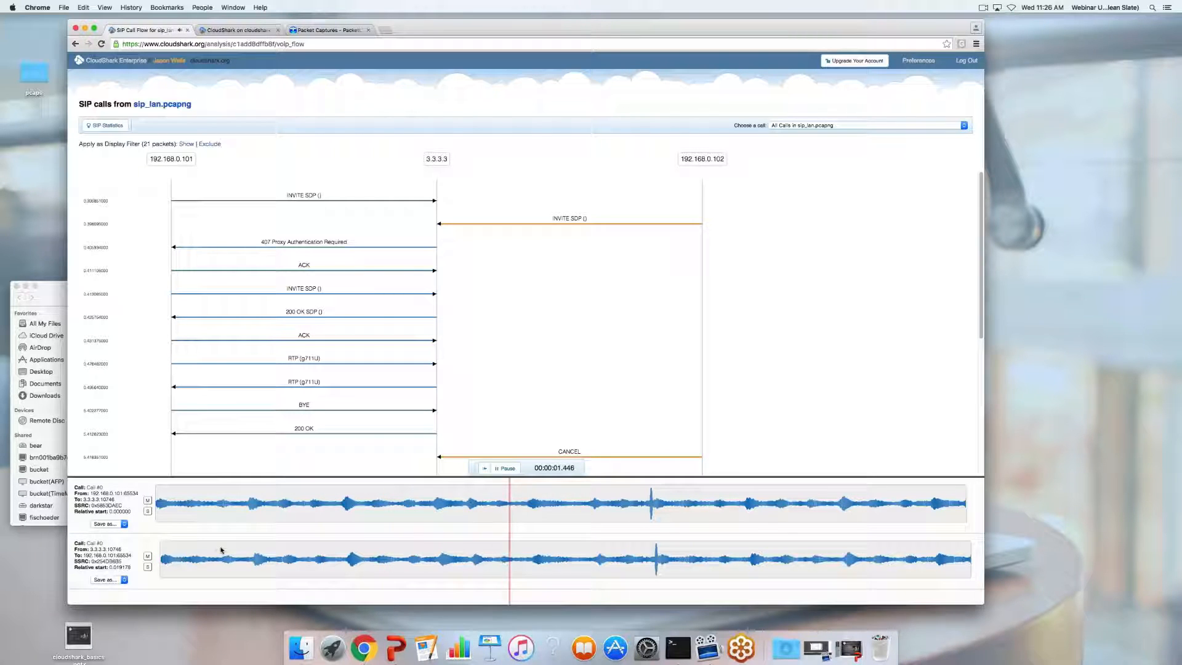
key("space")
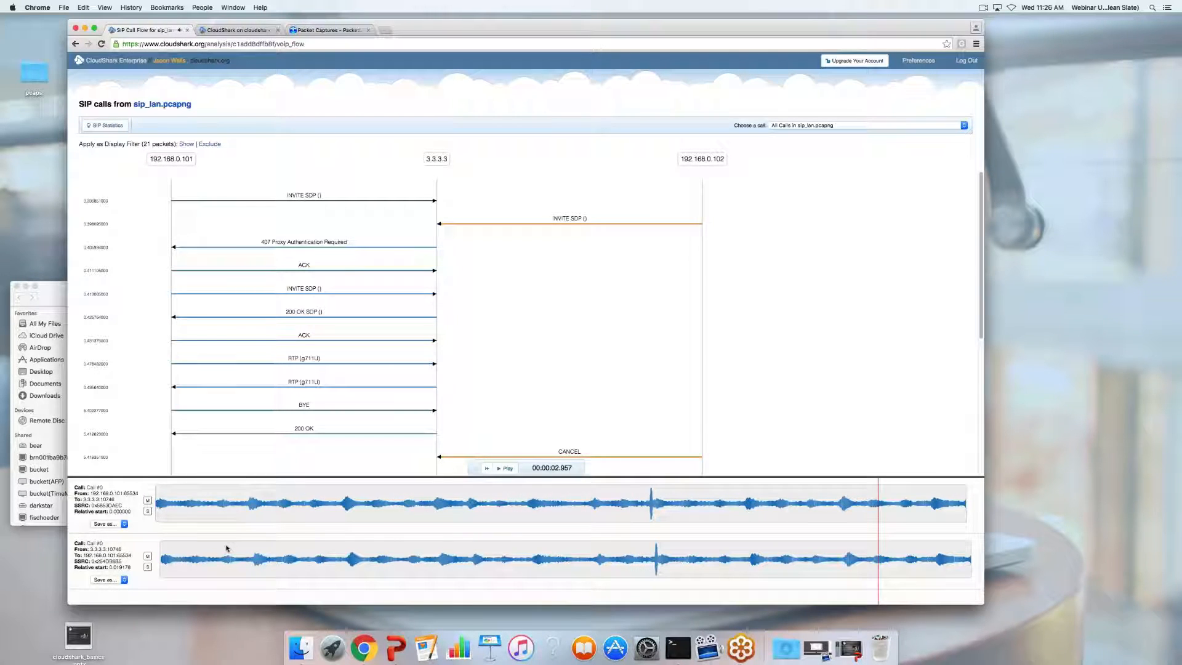
scroll(265, 377, "down", 5)
scroll(530, 308, "up", 5)
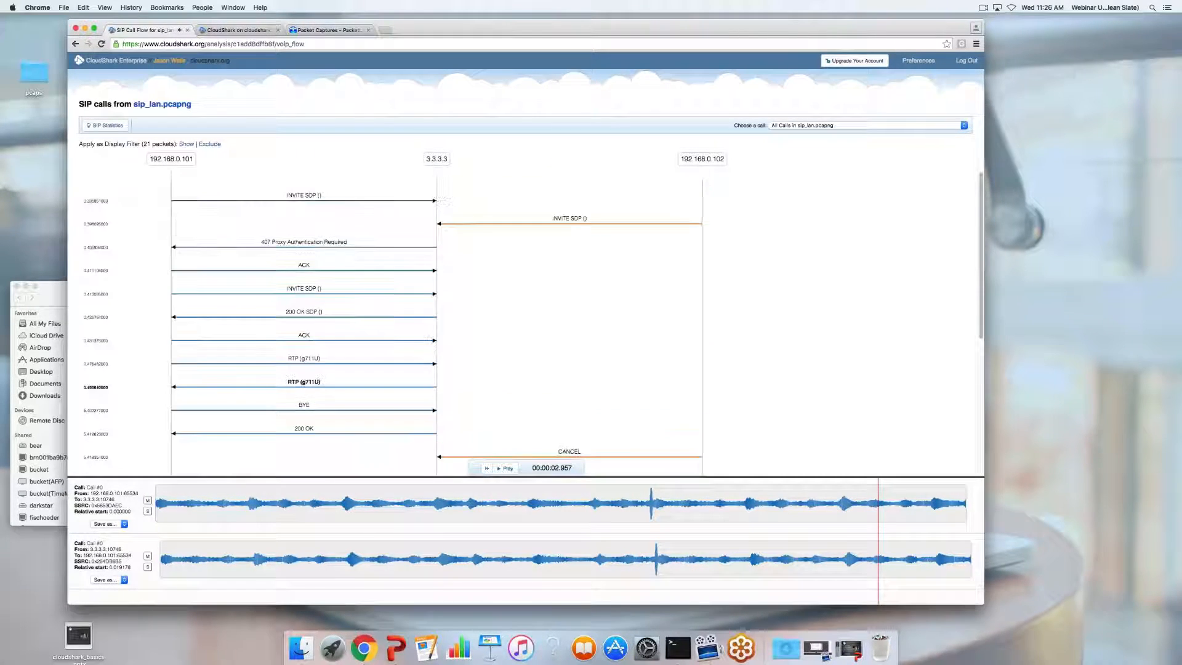
scroll(370, 381, "down", 5)
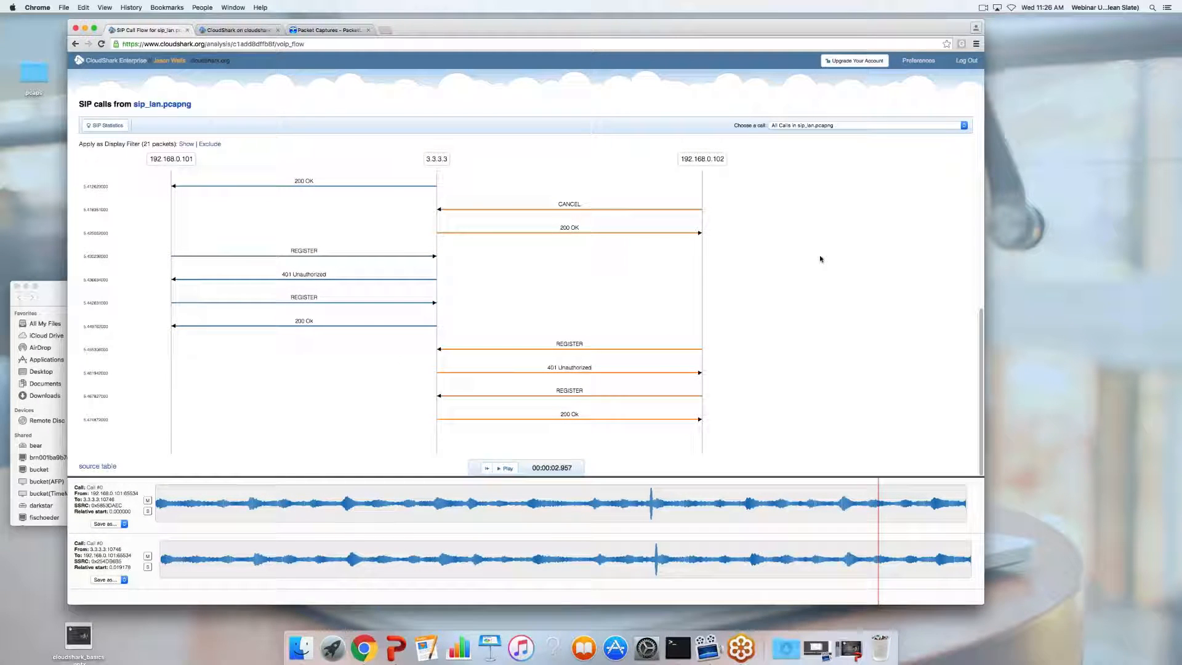
left_click(117, 61)
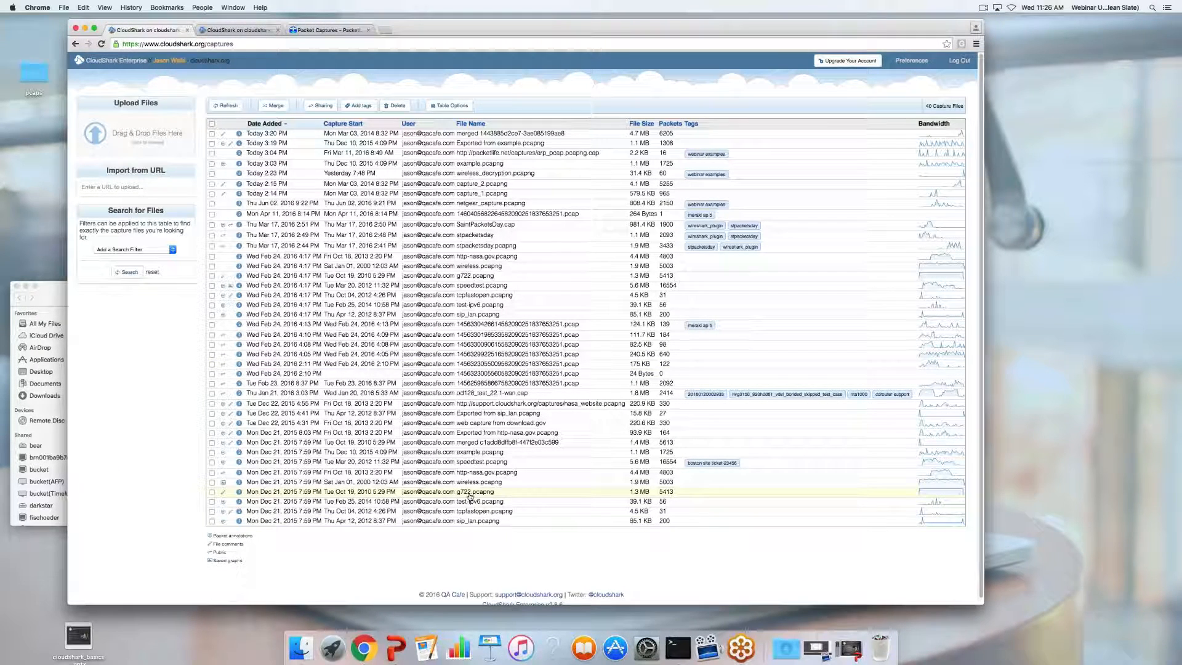
left_click(470, 493)
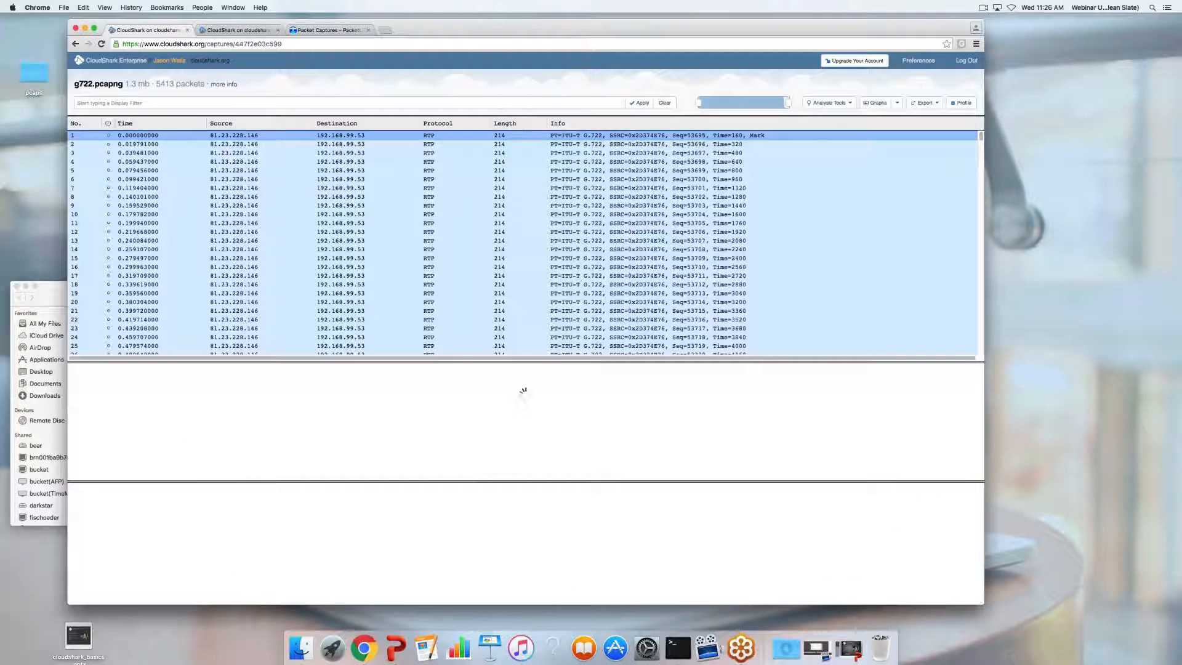
left_click(827, 103)
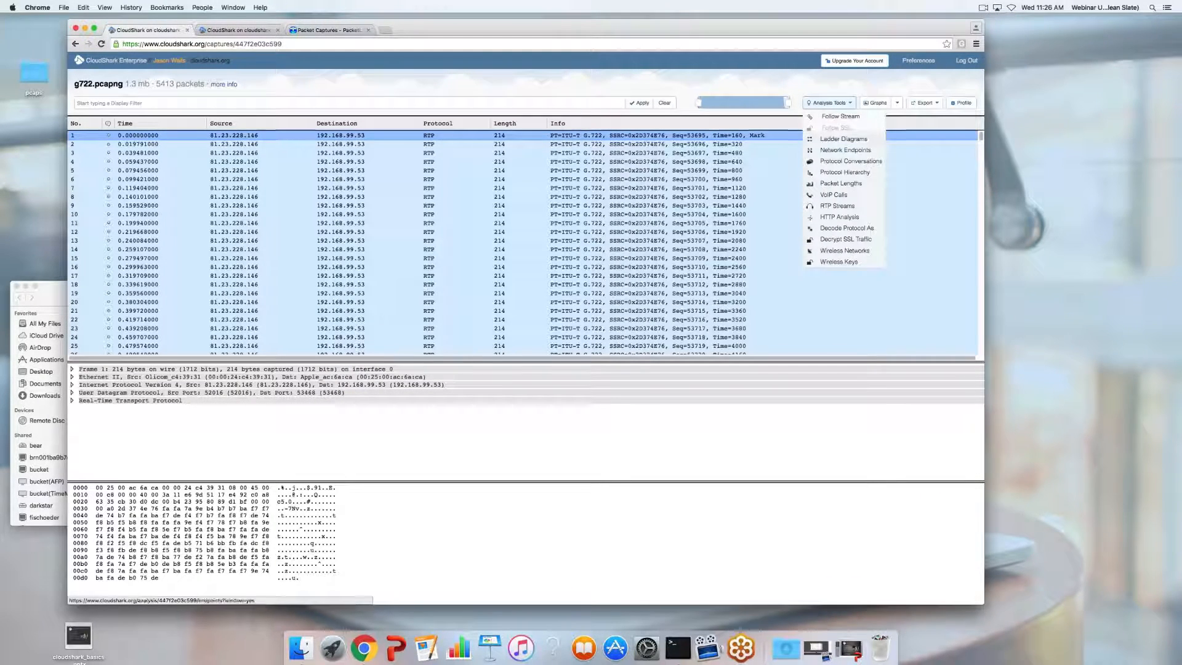
left_click(835, 209)
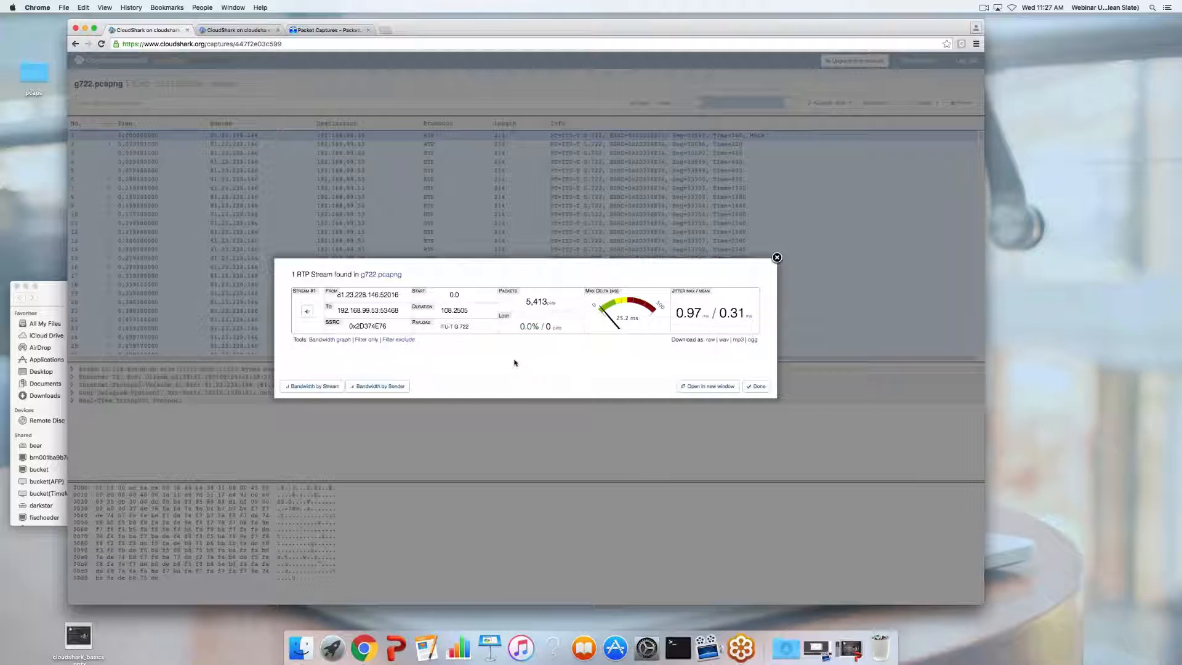
left_click(306, 310)
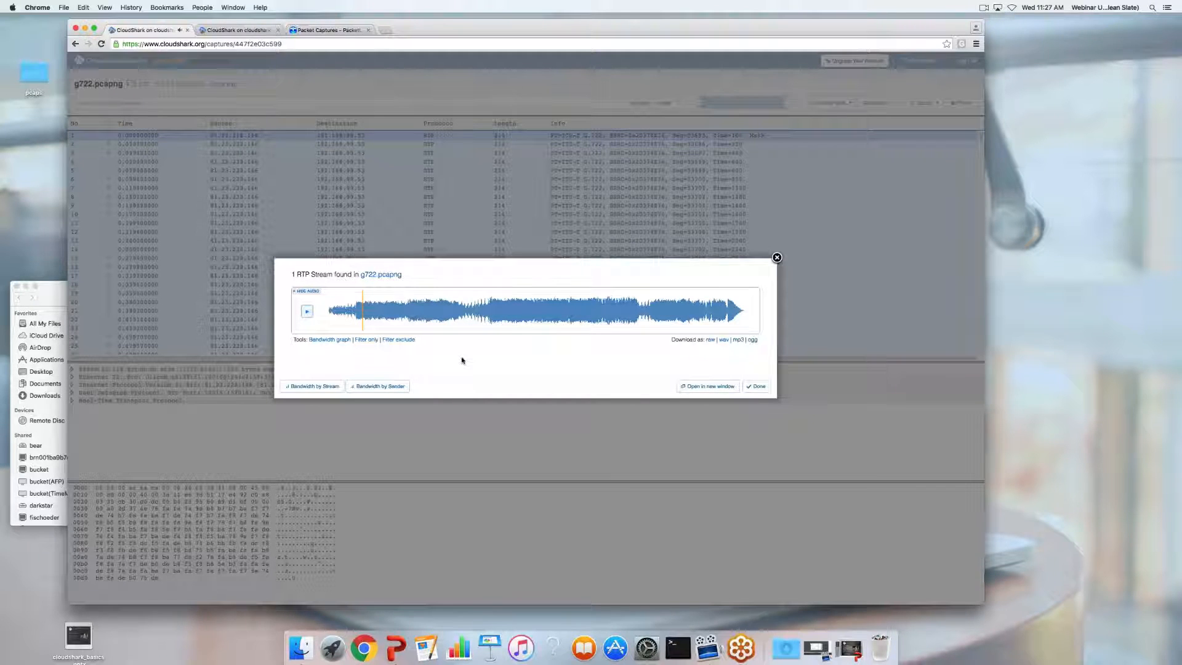
left_click(756, 386)
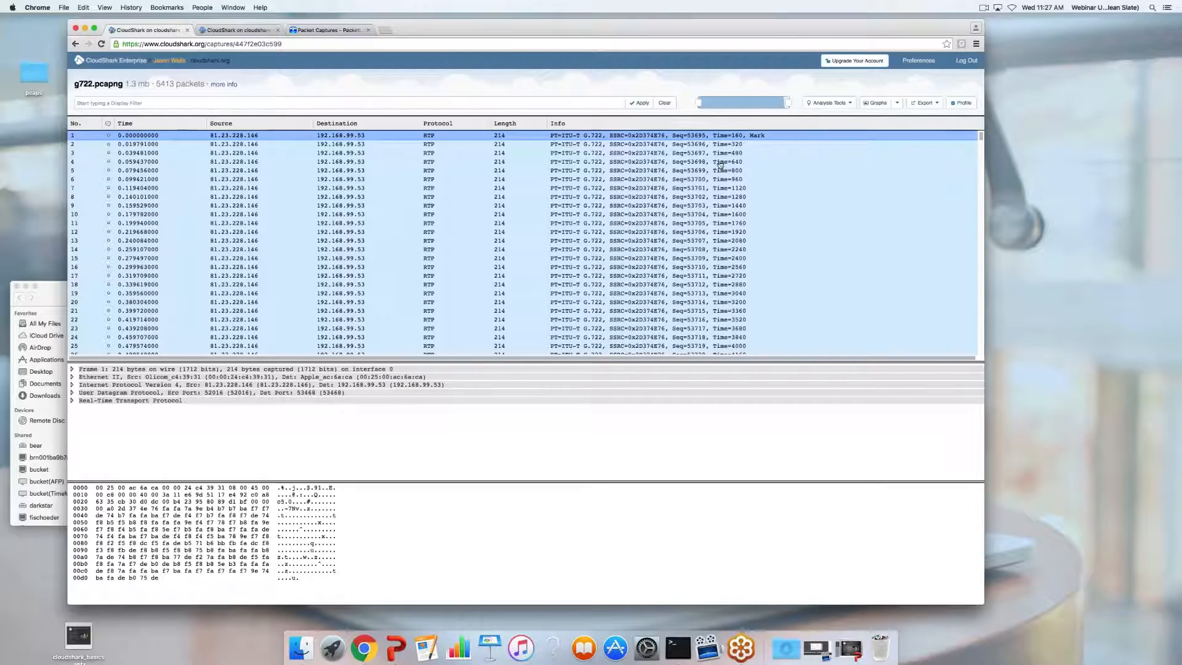
left_click(112, 60)
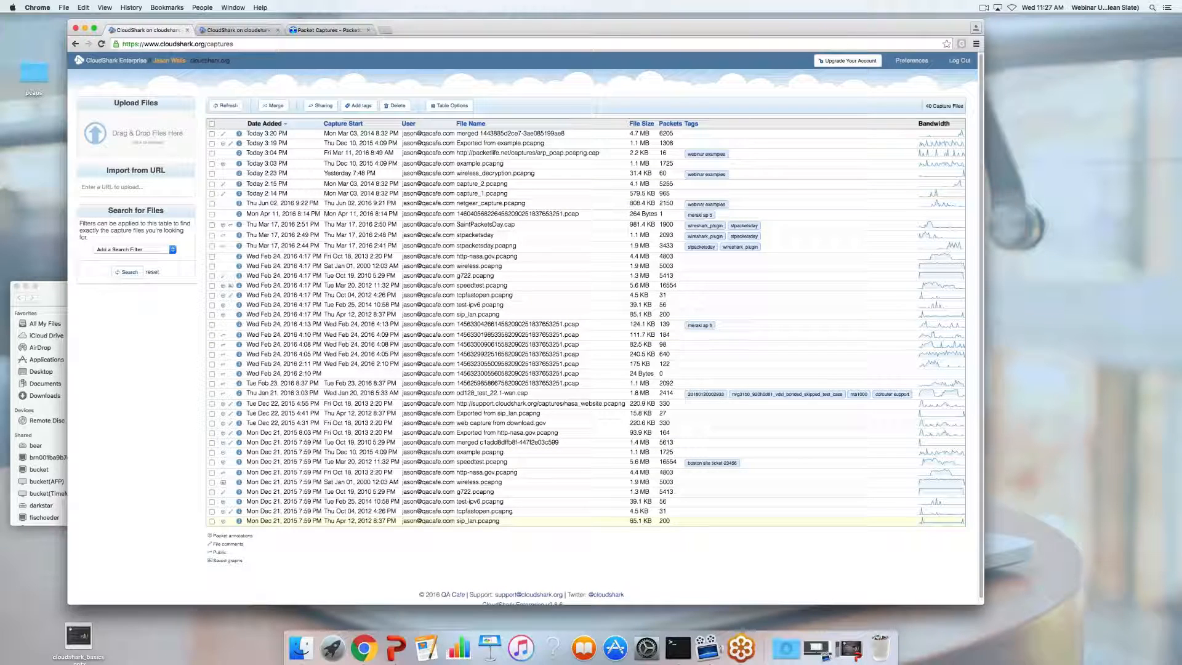
left_click(482, 486)
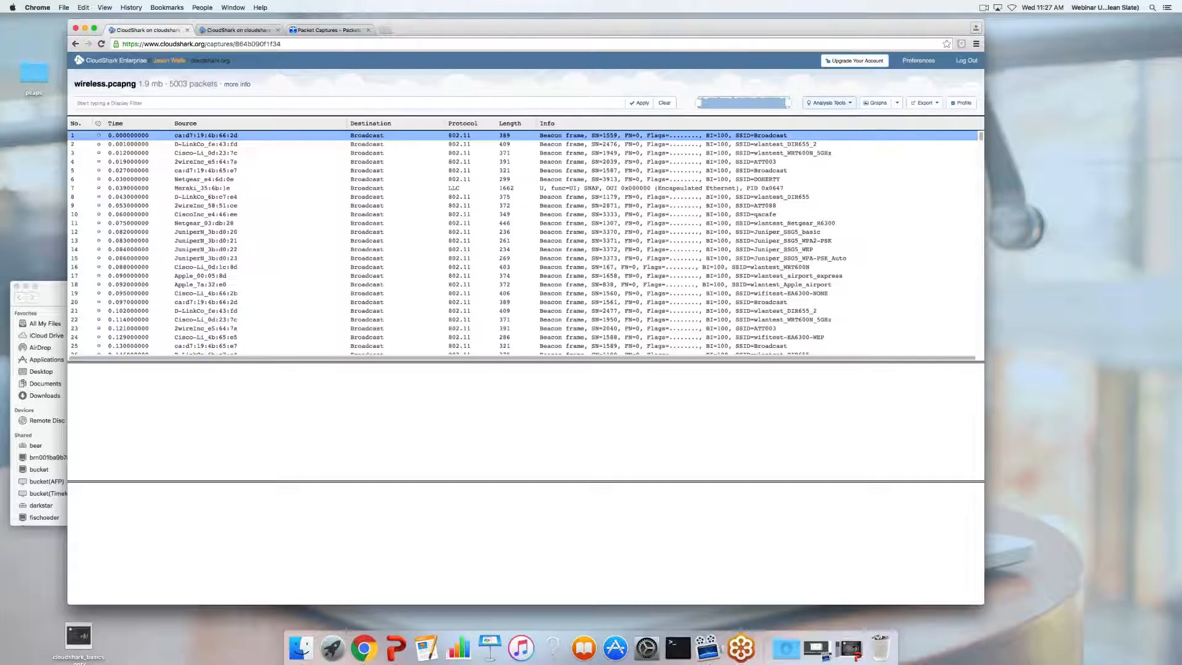
left_click(829, 103)
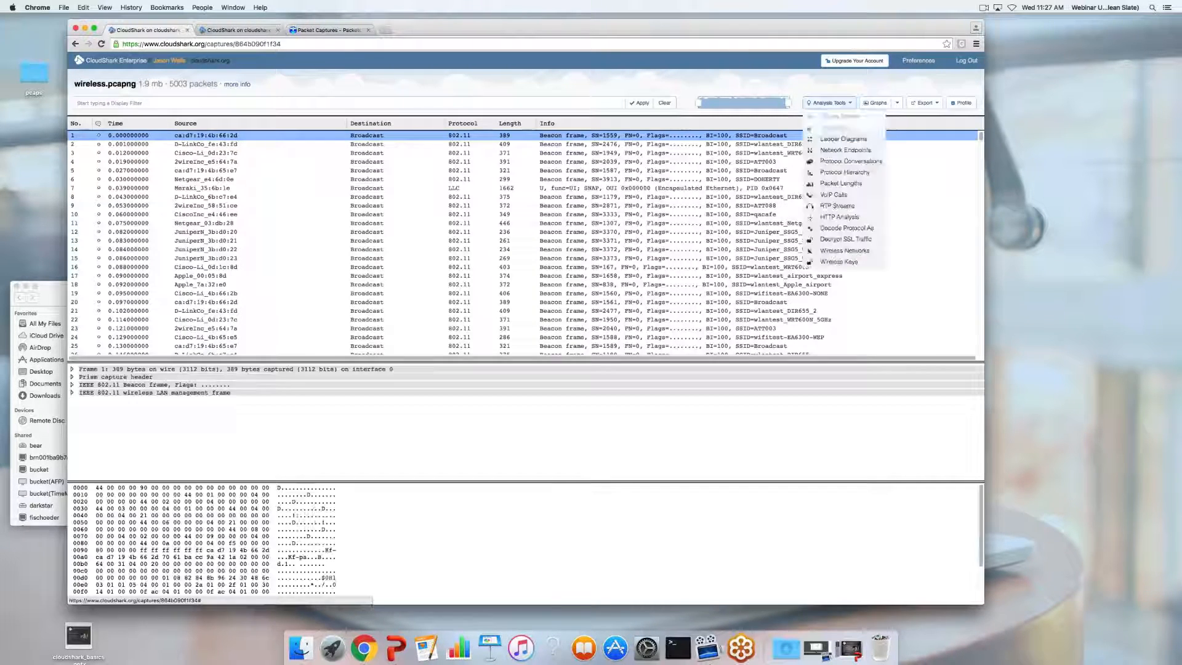
left_click(841, 250)
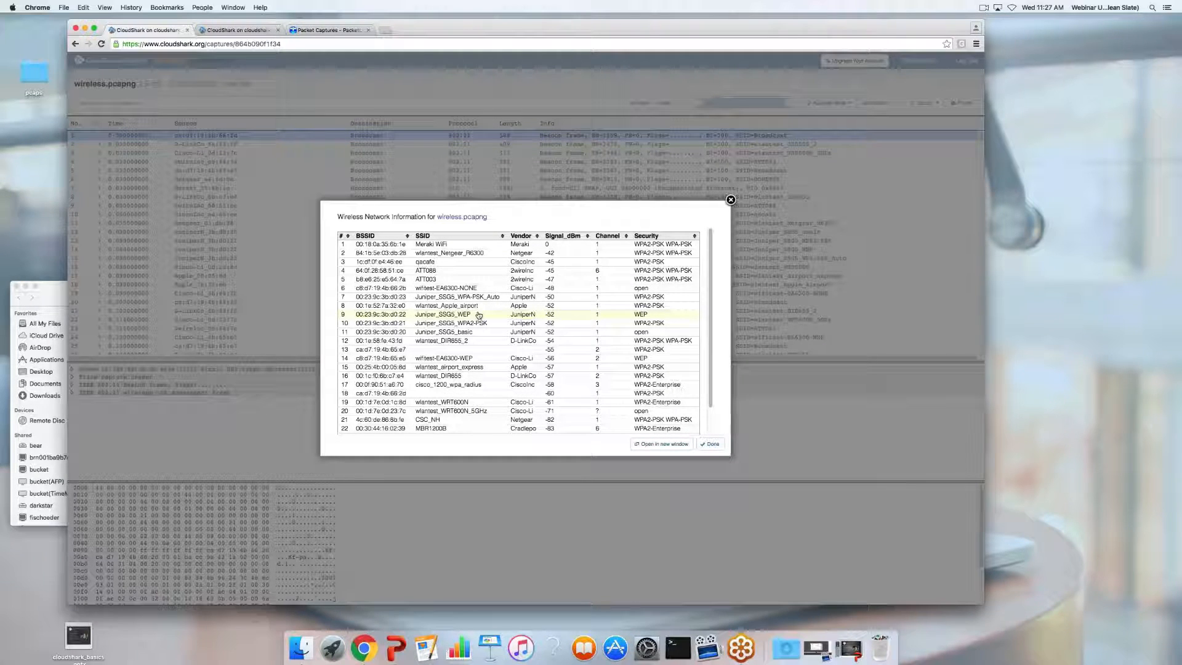
scroll(495, 297, "down", 1)
scroll(492, 292, "up", 1)
scroll(489, 290, "down", 2)
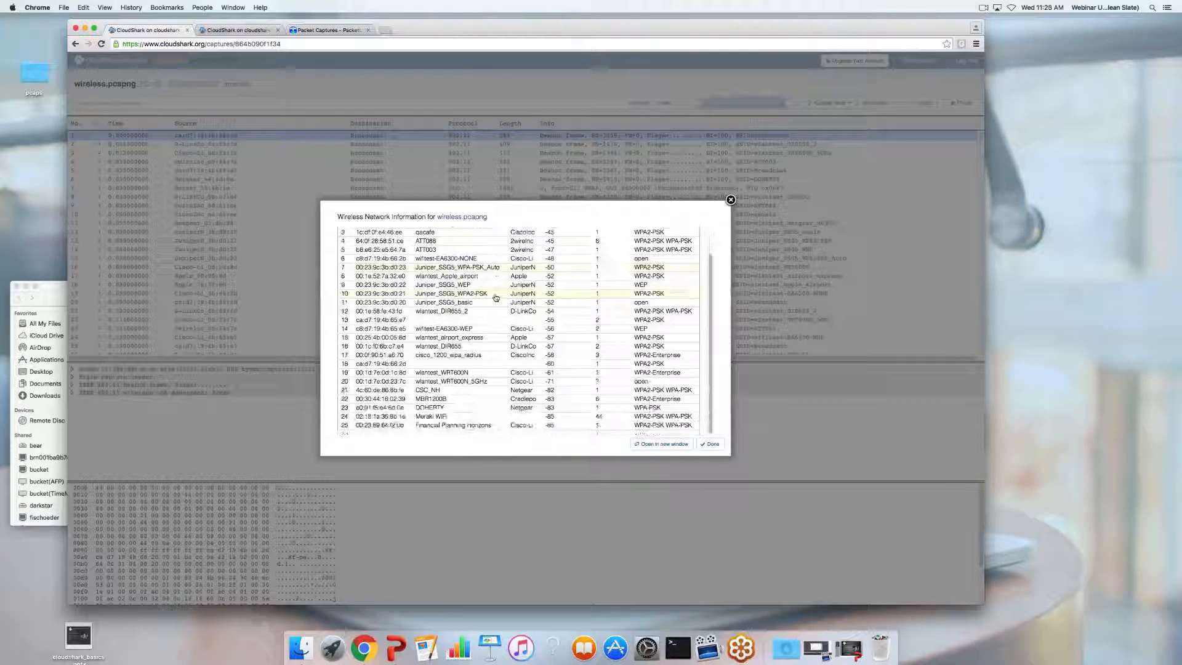
scroll(486, 270, "up", 3)
left_click(450, 245)
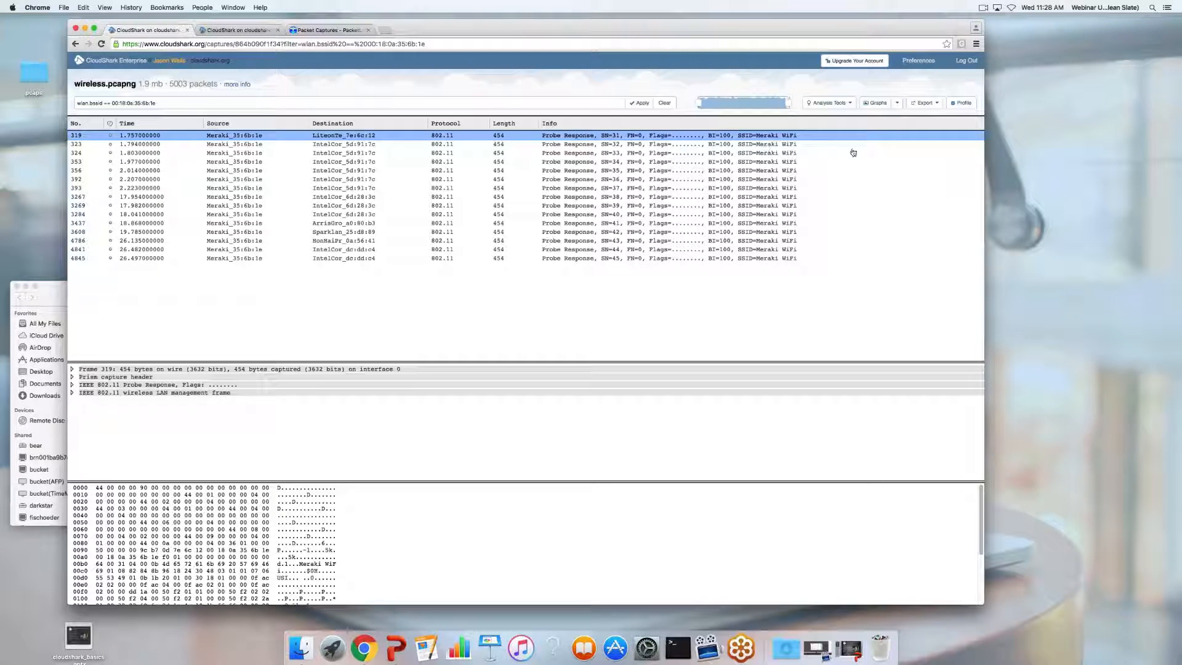
left_click(75, 44)
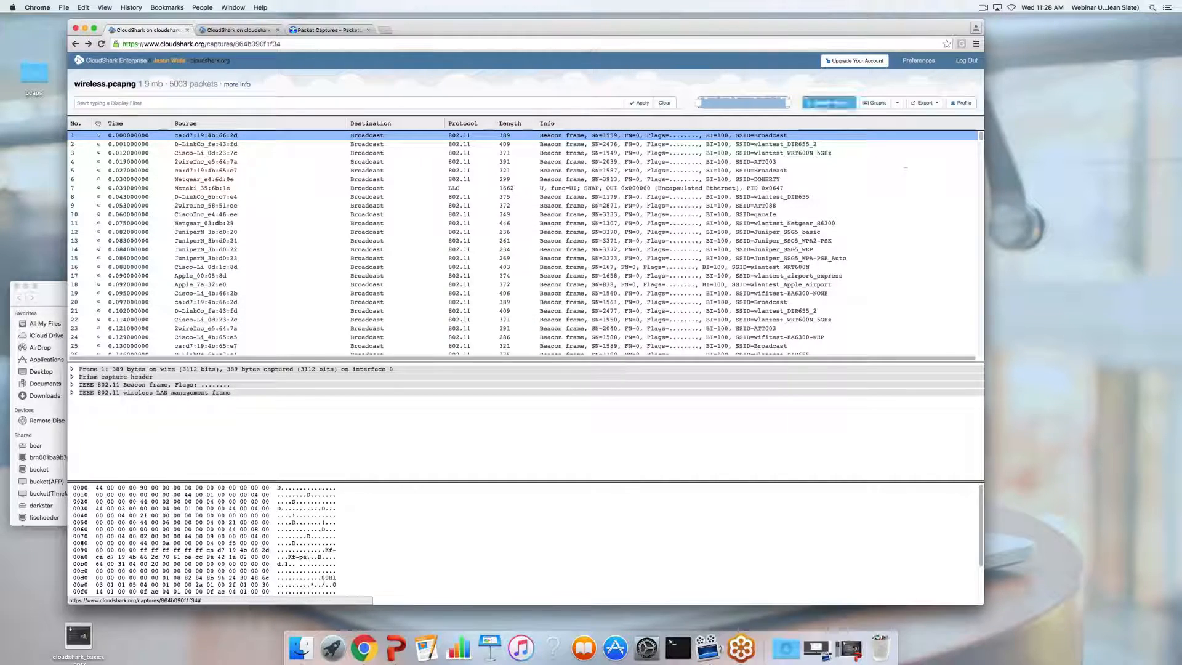
left_click(841, 103)
left_click(841, 102)
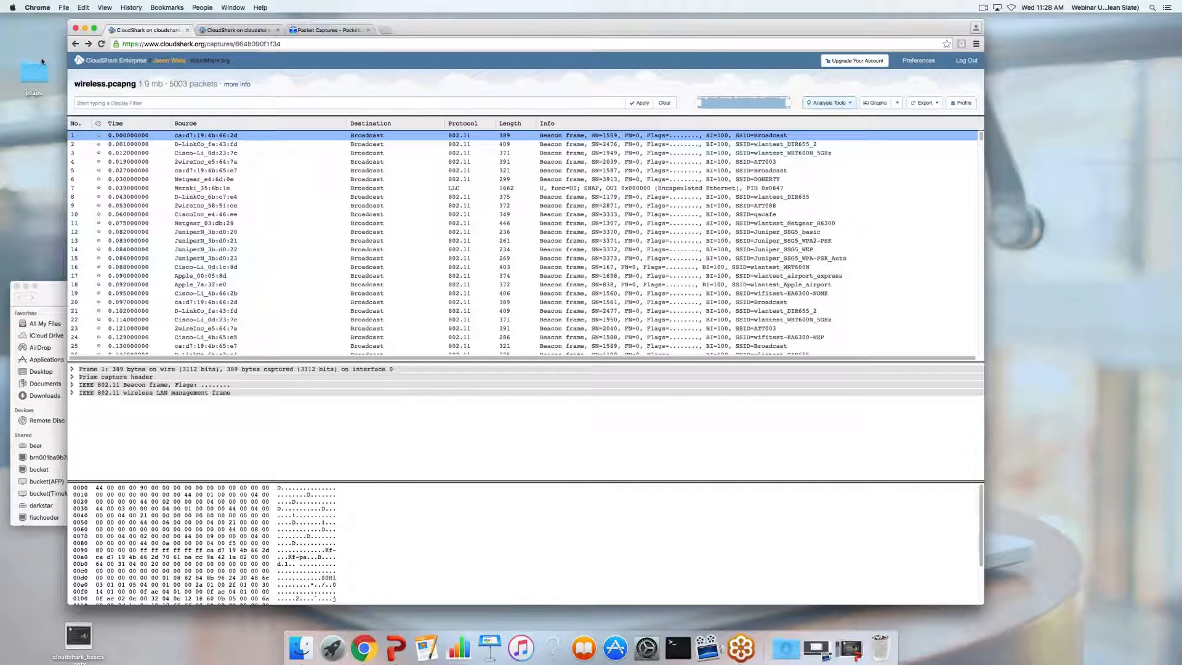
left_click(76, 45)
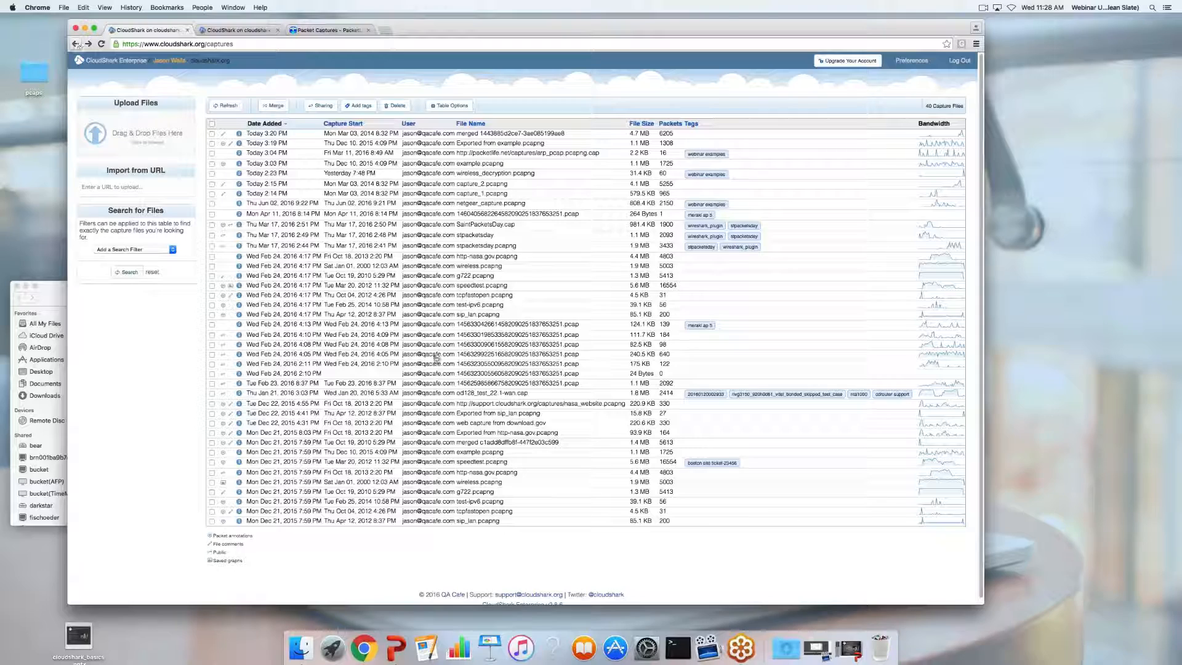
Open wireless_decryption.pcapng and scroll through its 60 packets
left_click(502, 175)
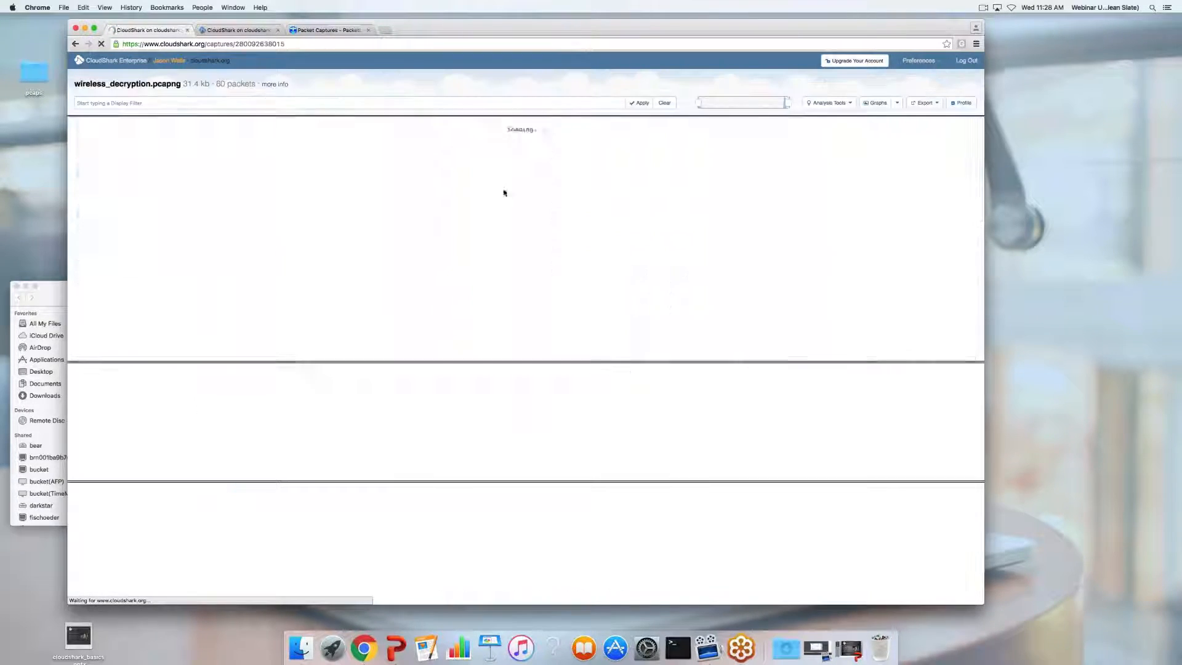
scroll(522, 256, "down", 4)
scroll(522, 256, "up", 5)
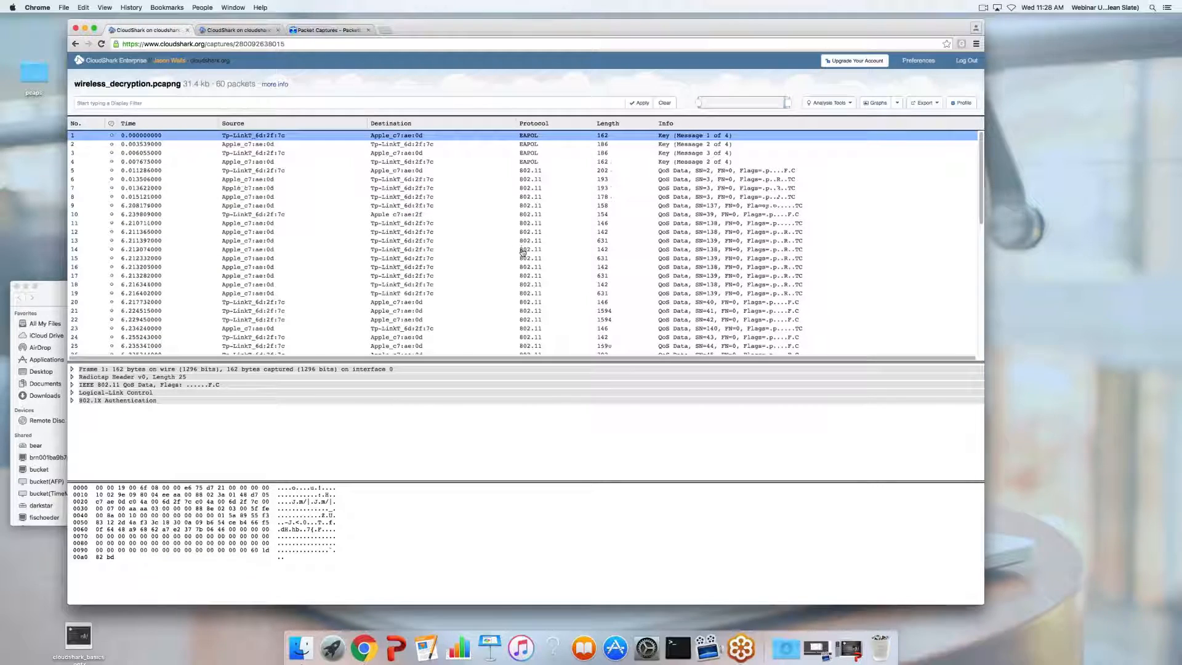
scroll(583, 221, "down", 1)
scroll(584, 220, "down", 3)
scroll(583, 220, "up", 5)
Add a WPA password Wireless Decryption rule with the network's key and apply it
left_click(847, 103)
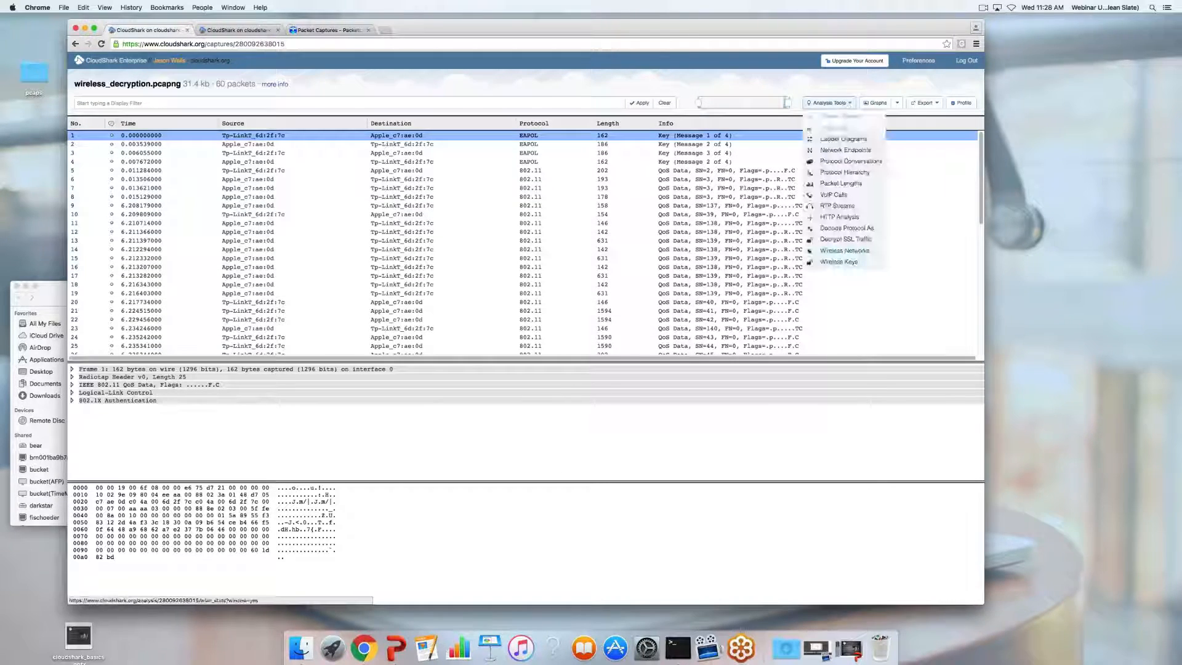
left_click(839, 263)
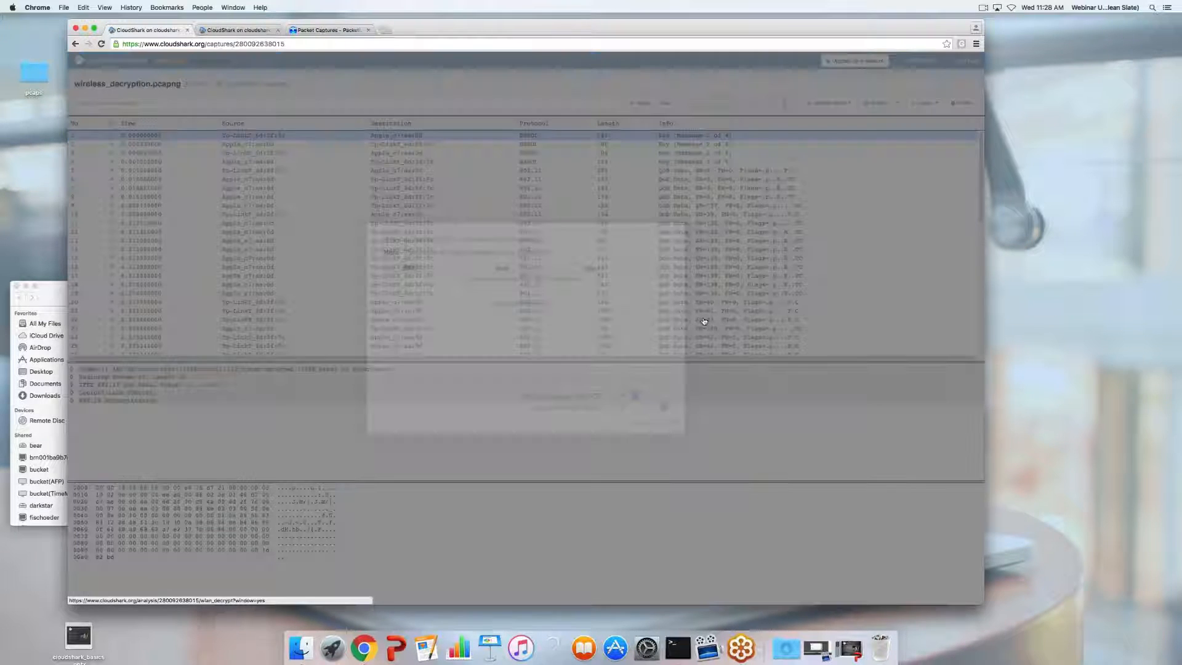
left_click(507, 305)
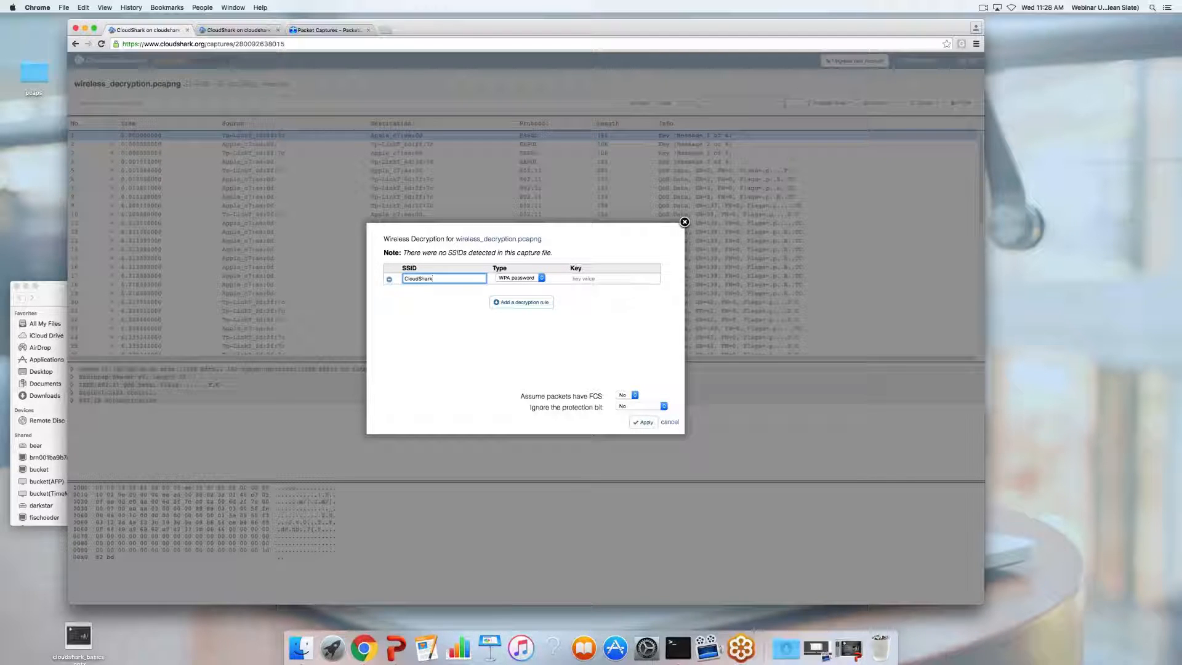
left_click(542, 278)
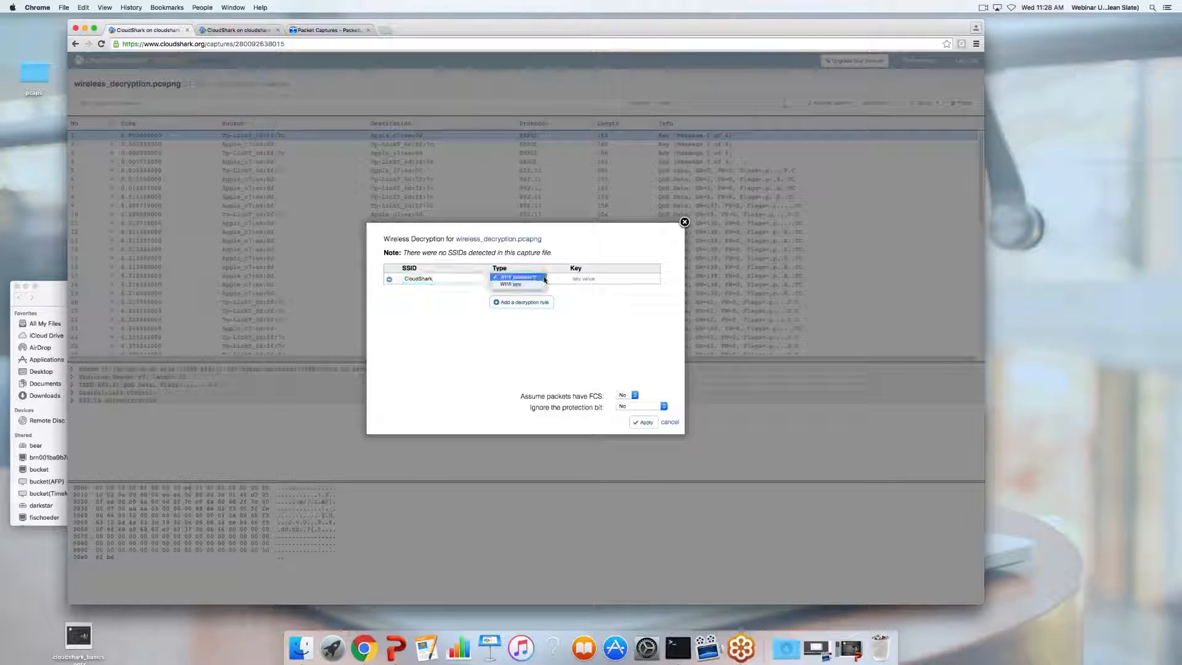
left_click(544, 277)
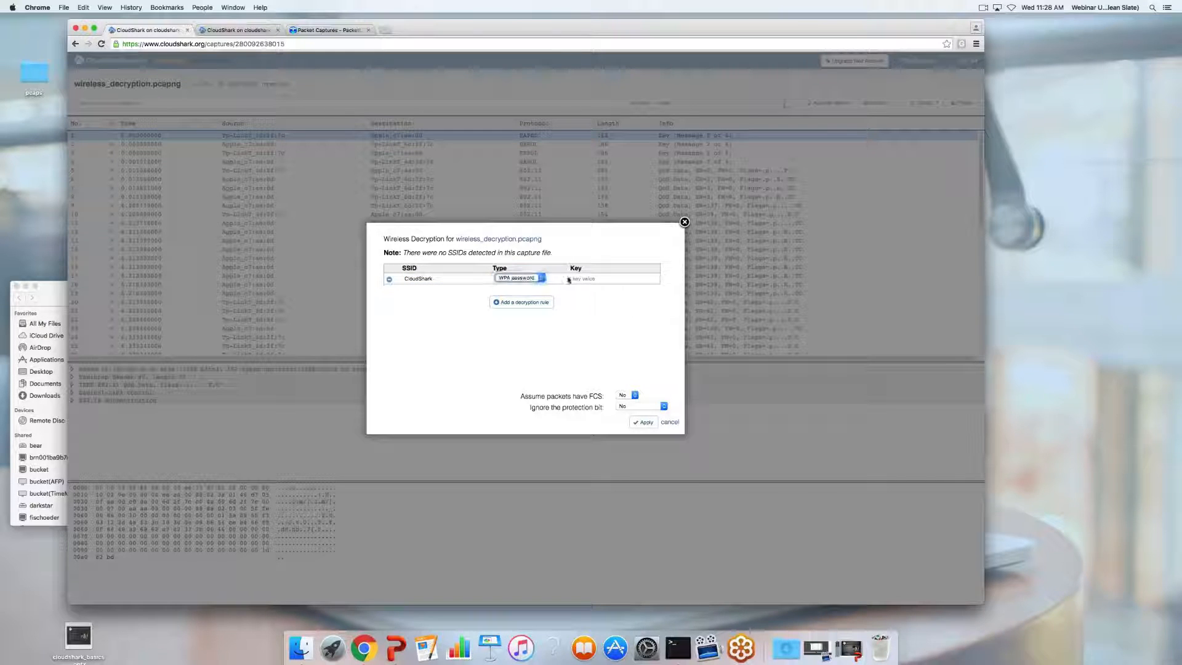
left_click(589, 280)
type("dshark")
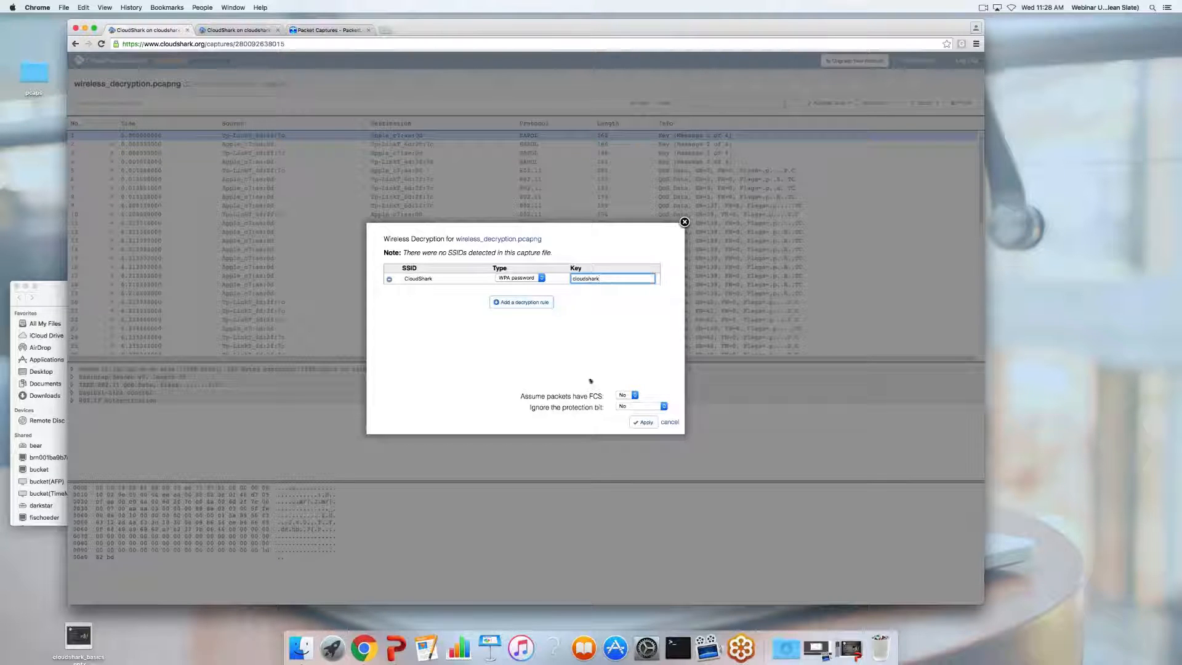
left_click(643, 422)
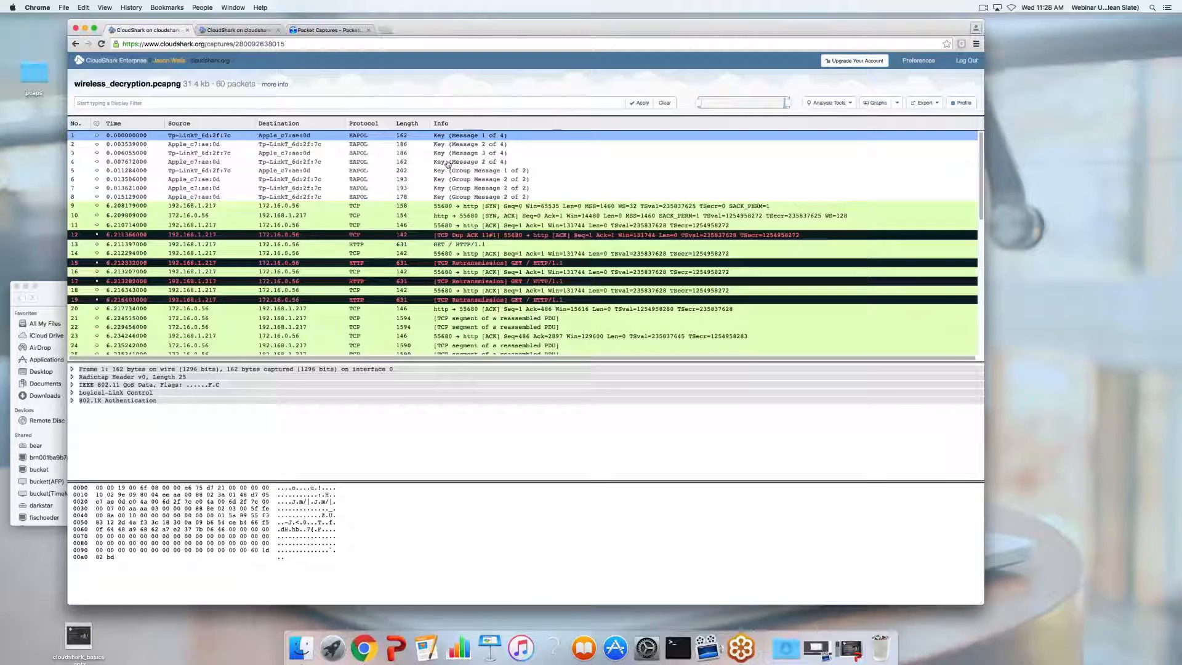
Review the decrypted TCP and HTTP traffic, then return to the captures list
scroll(447, 186, "down", 5)
scroll(446, 186, "up", 5)
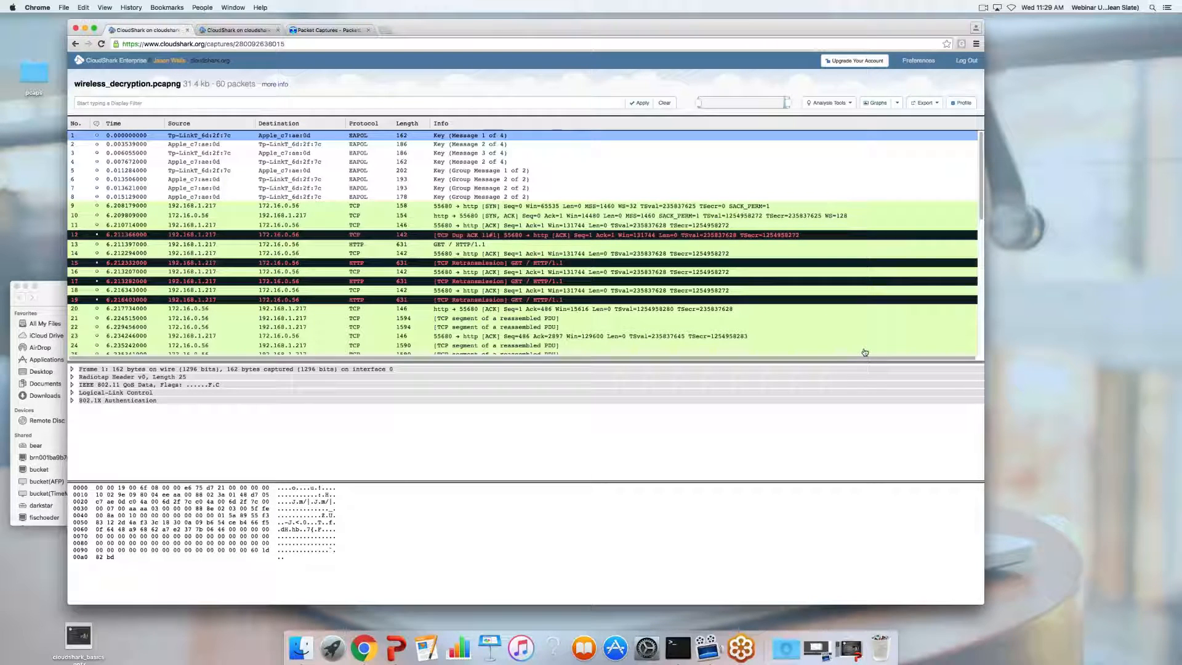
left_click(128, 61)
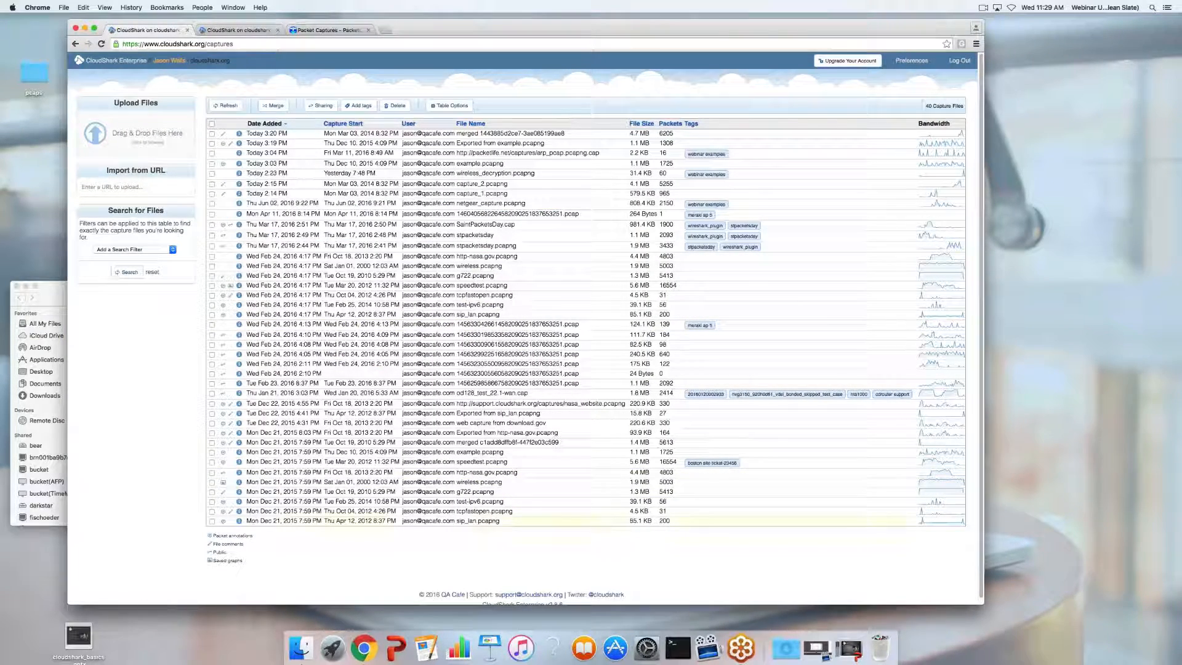
Run HTTP Analysis on http-nasa.gov.pcapng and check the response code breakdown
left_click(478, 256)
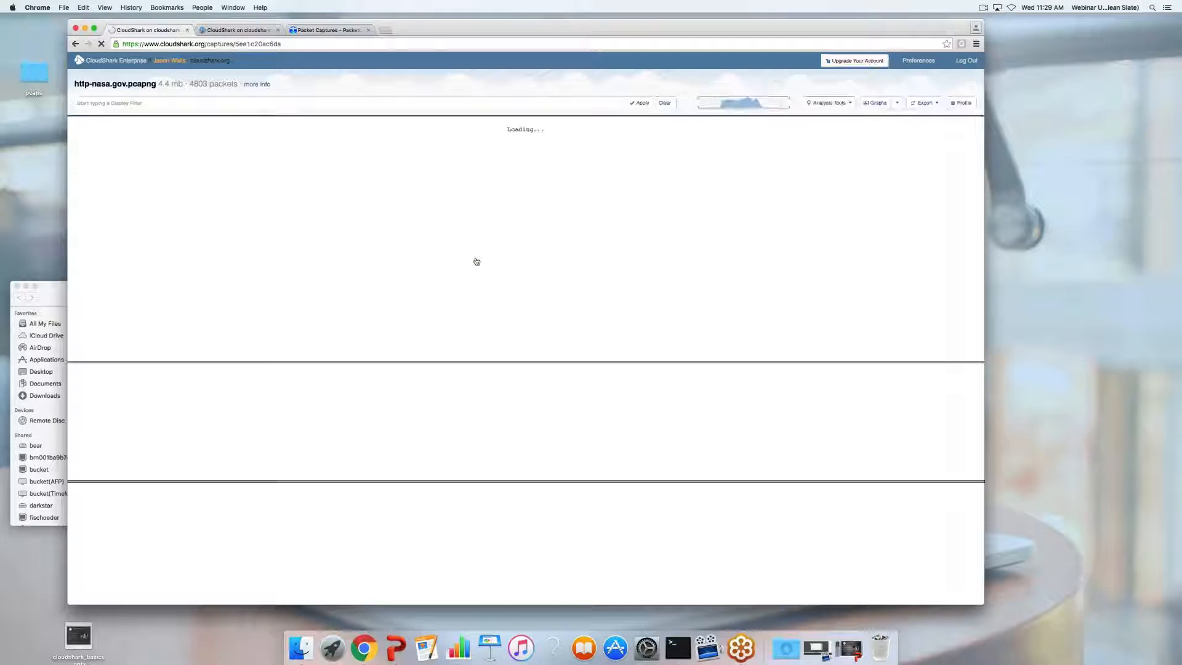
left_click(825, 102)
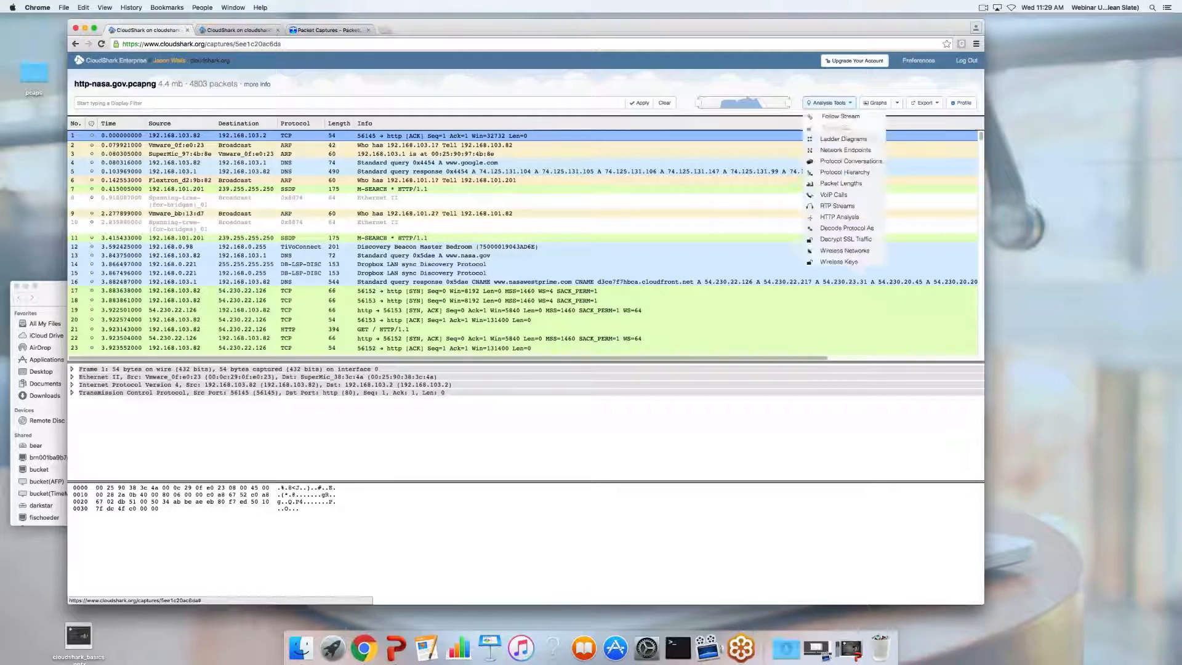
left_click(840, 219)
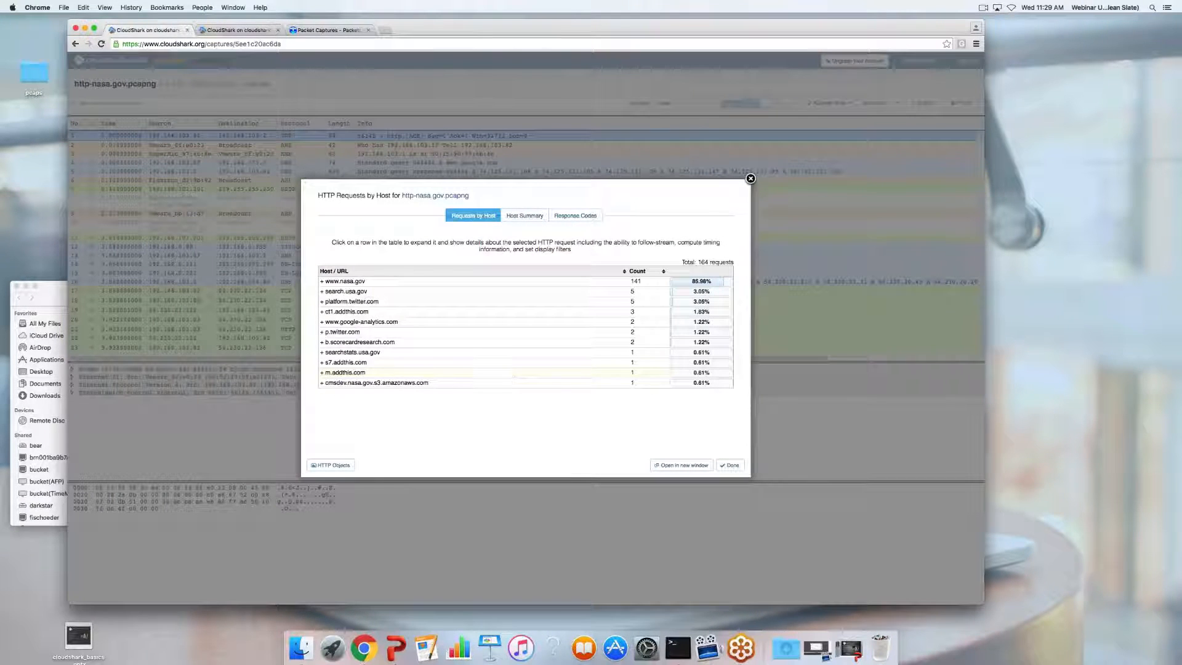
left_click(571, 215)
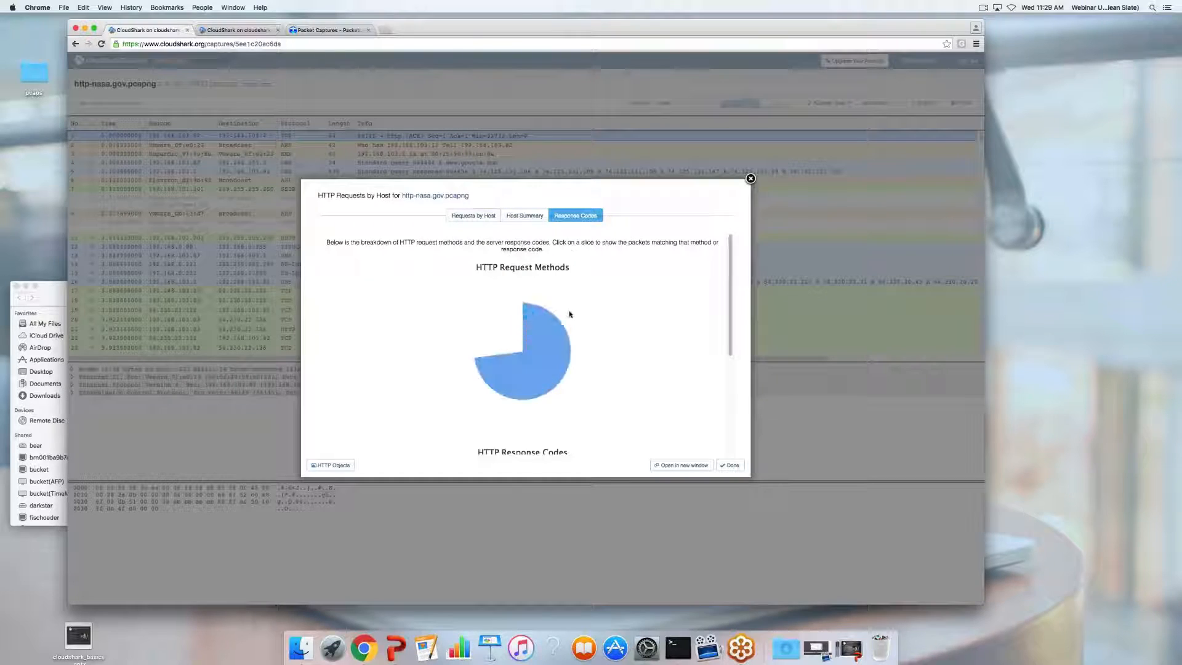
scroll(569, 320, "down", 5)
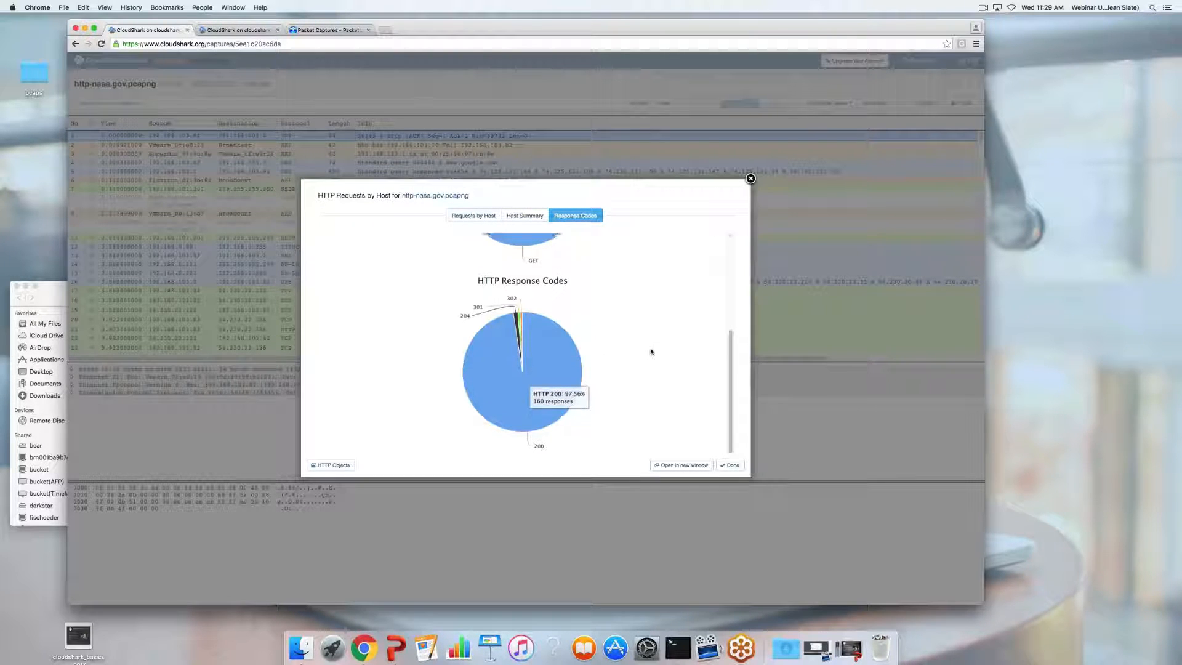
scroll(620, 325, "up", 5)
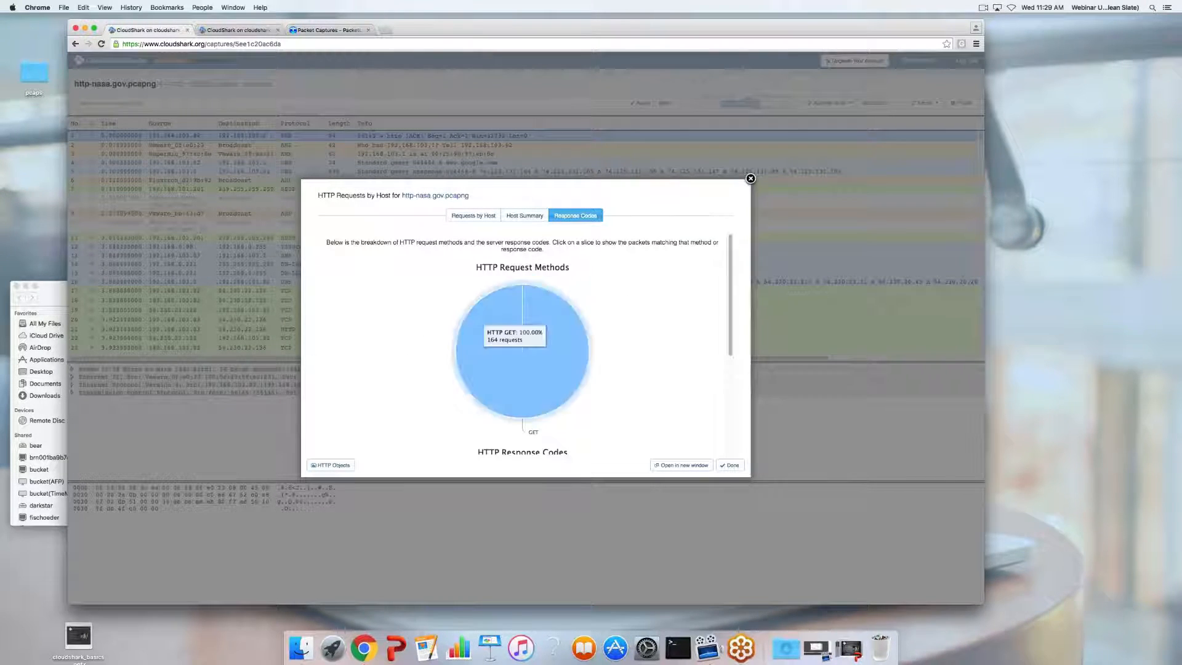
left_click(511, 220)
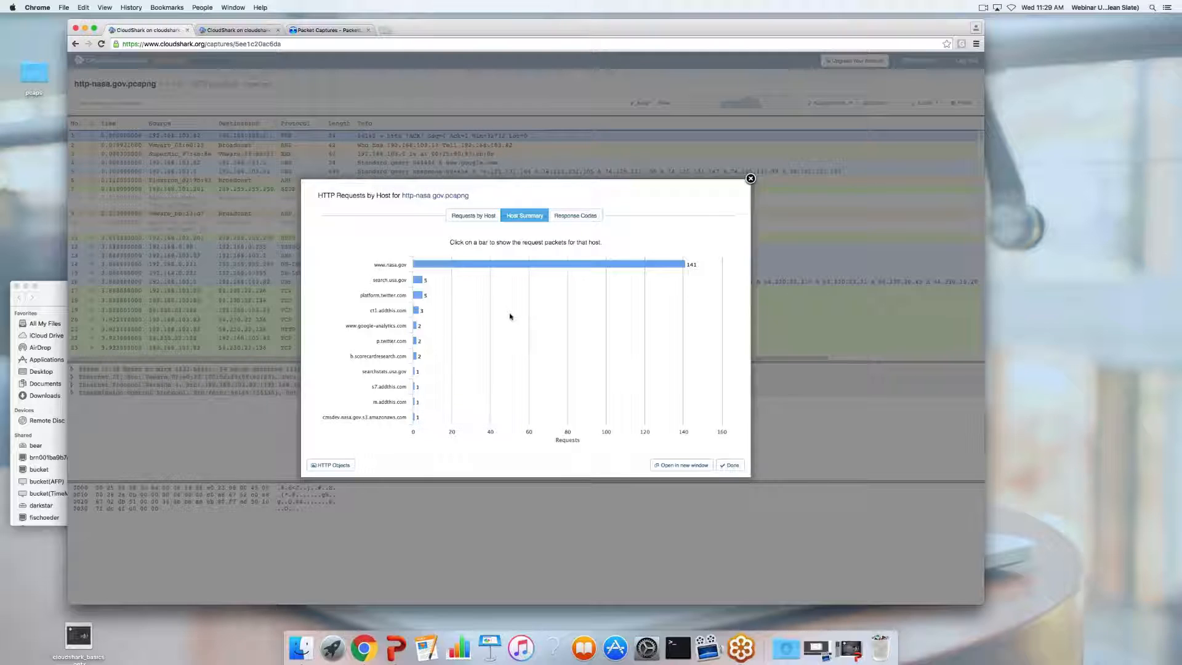
left_click(461, 214)
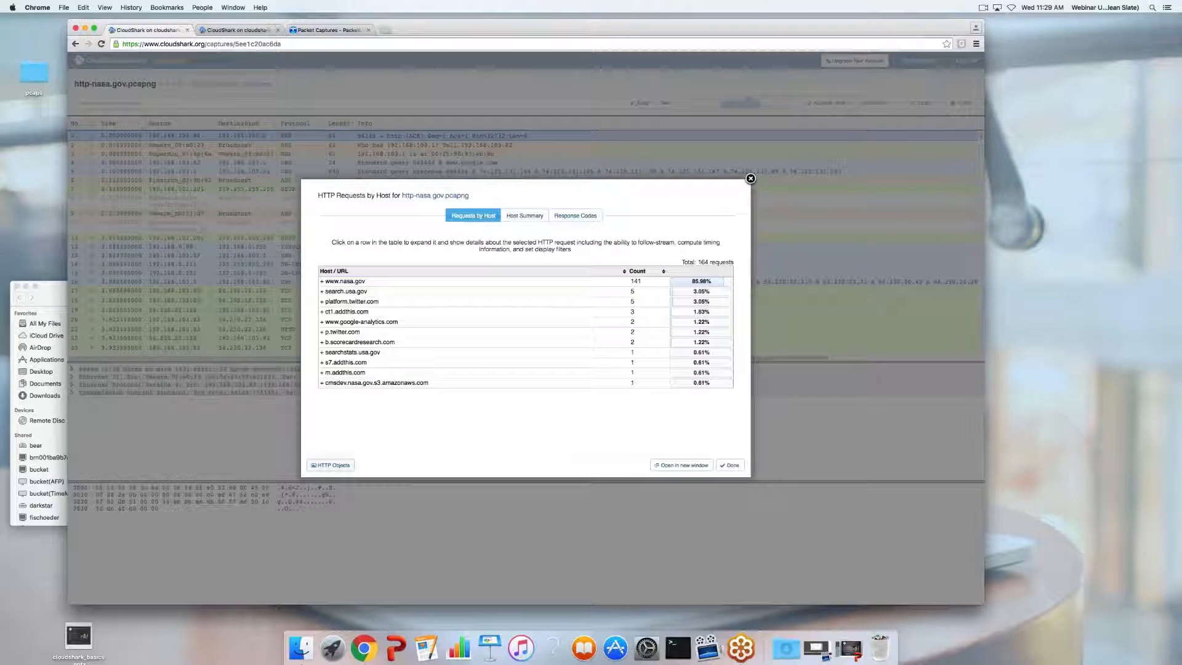
left_click(332, 464)
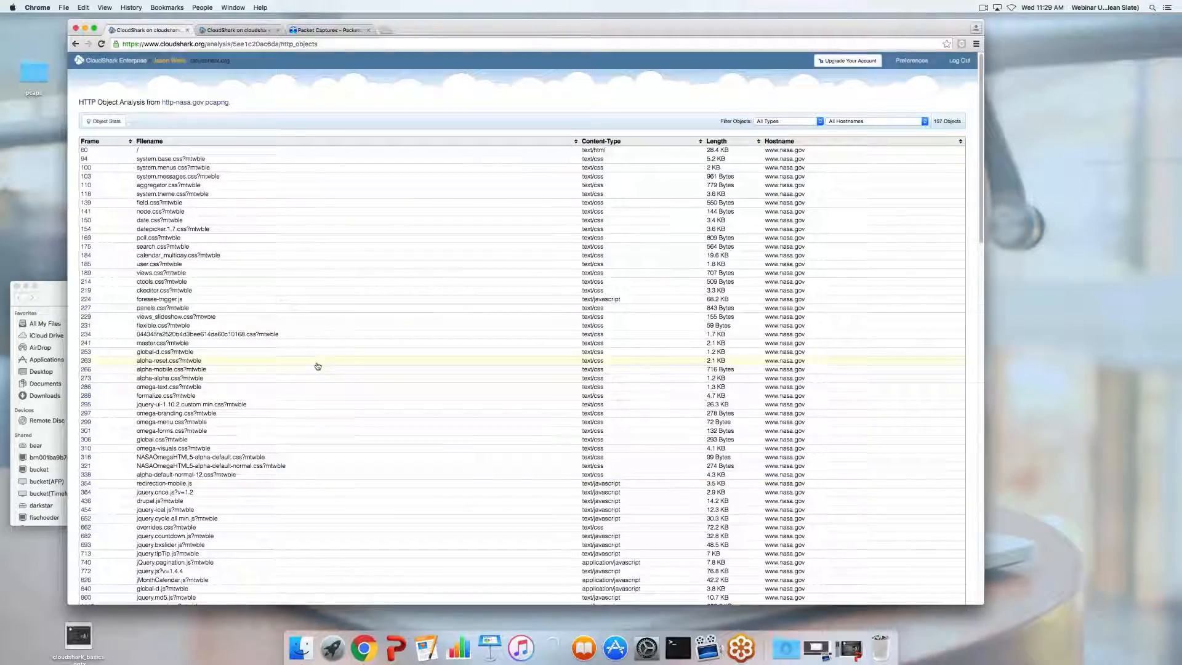
scroll(317, 366, "down", 5)
scroll(318, 366, "up", 4)
scroll(318, 366, "down", 6)
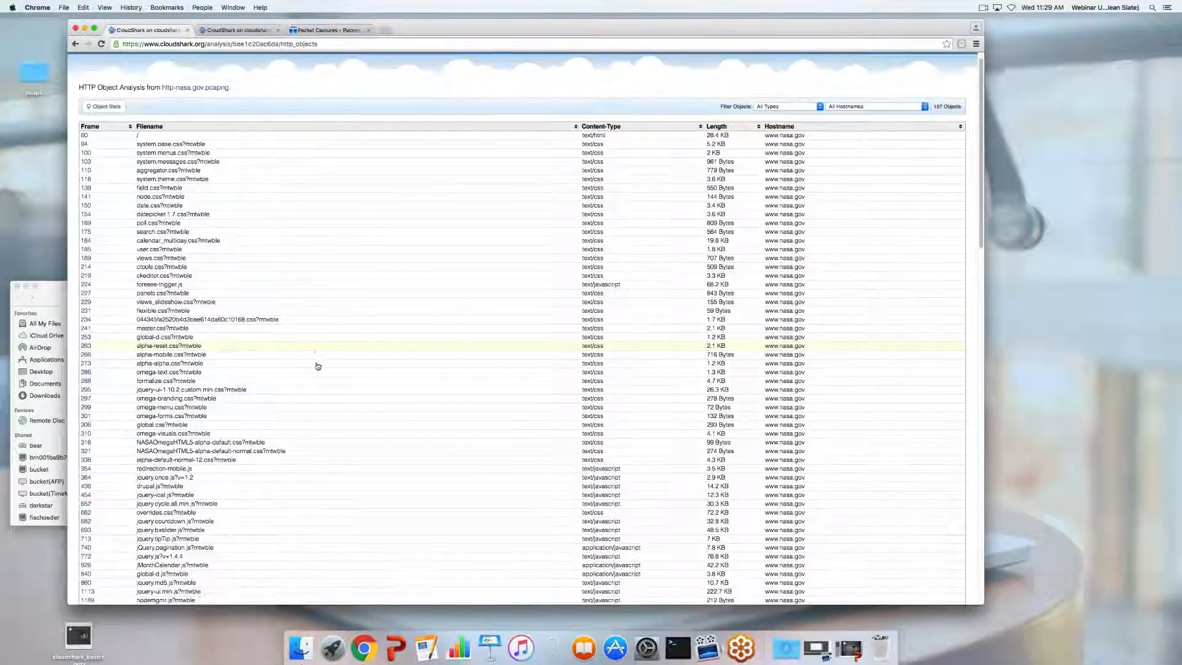
scroll(317, 366, "down", 5)
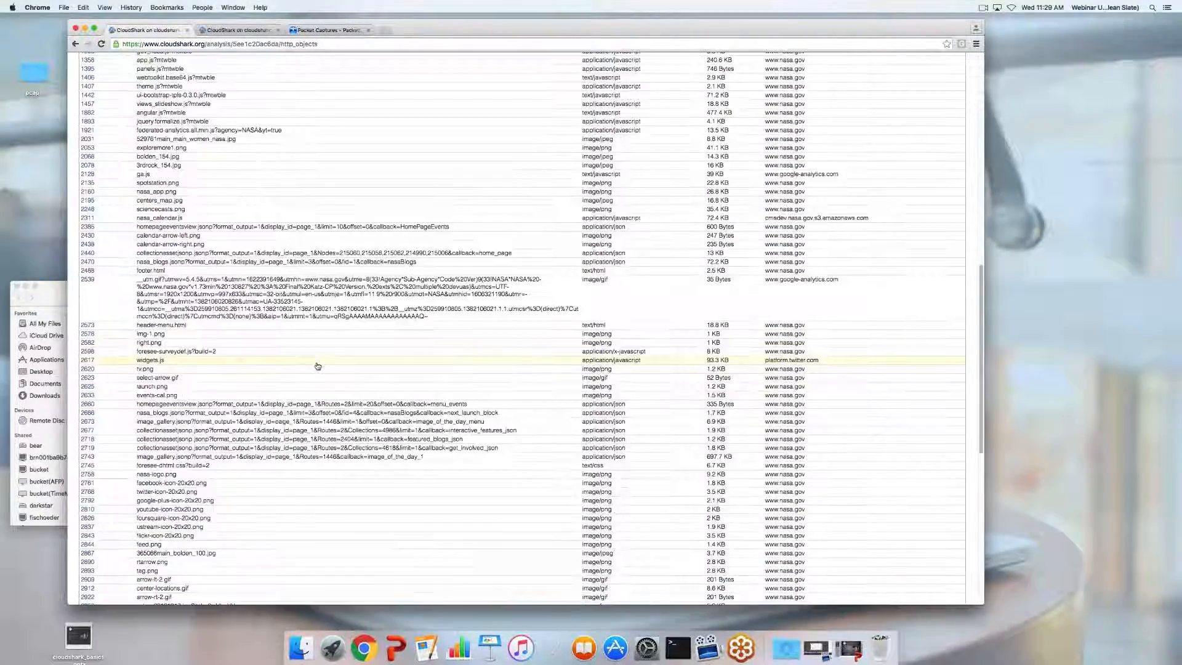
scroll(284, 353, "down", 1)
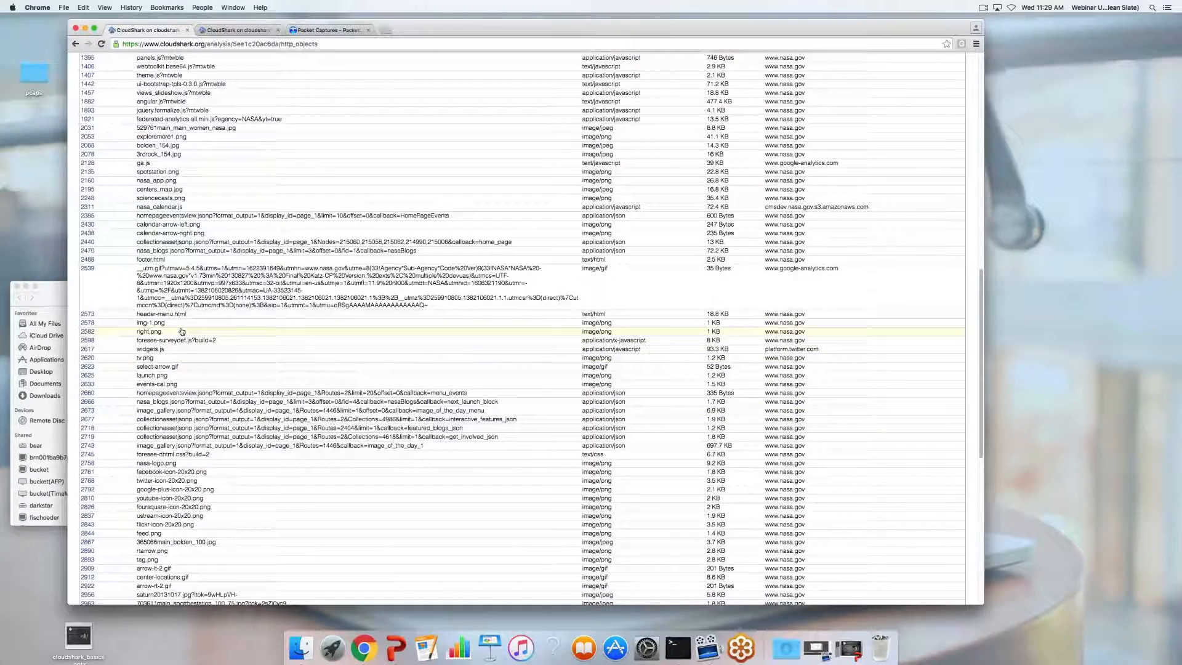
scroll(228, 225, "up", 1)
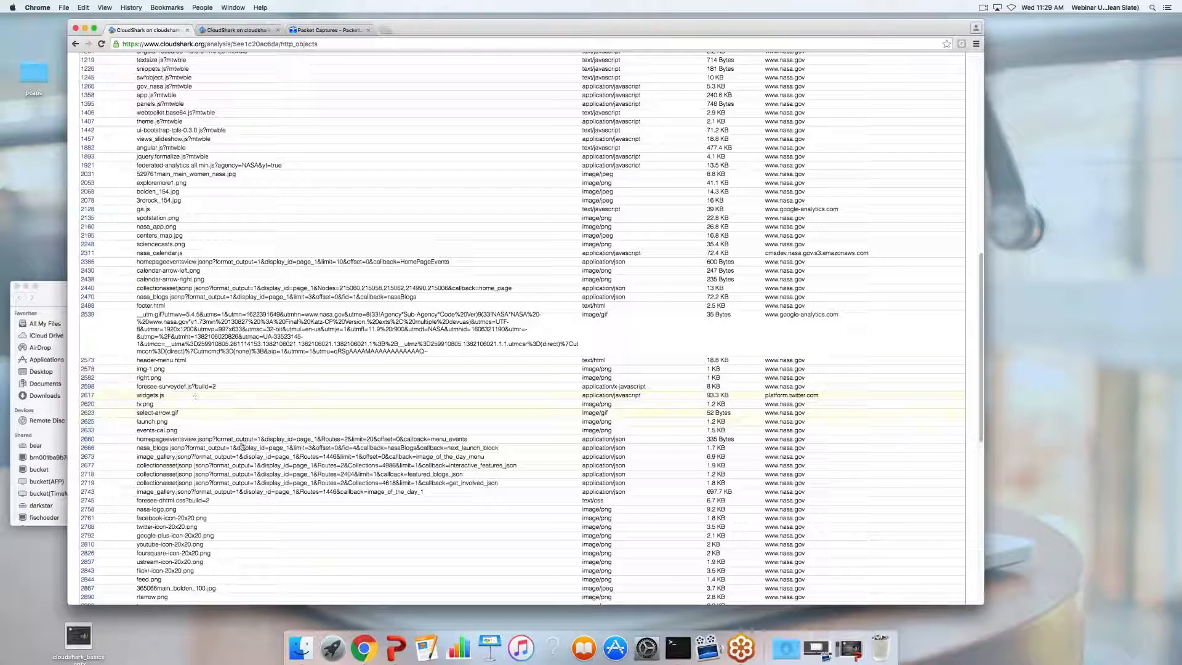
Preview the 9.2 KB nasa-logo.png object and download it, then close the preview
left_click(176, 510)
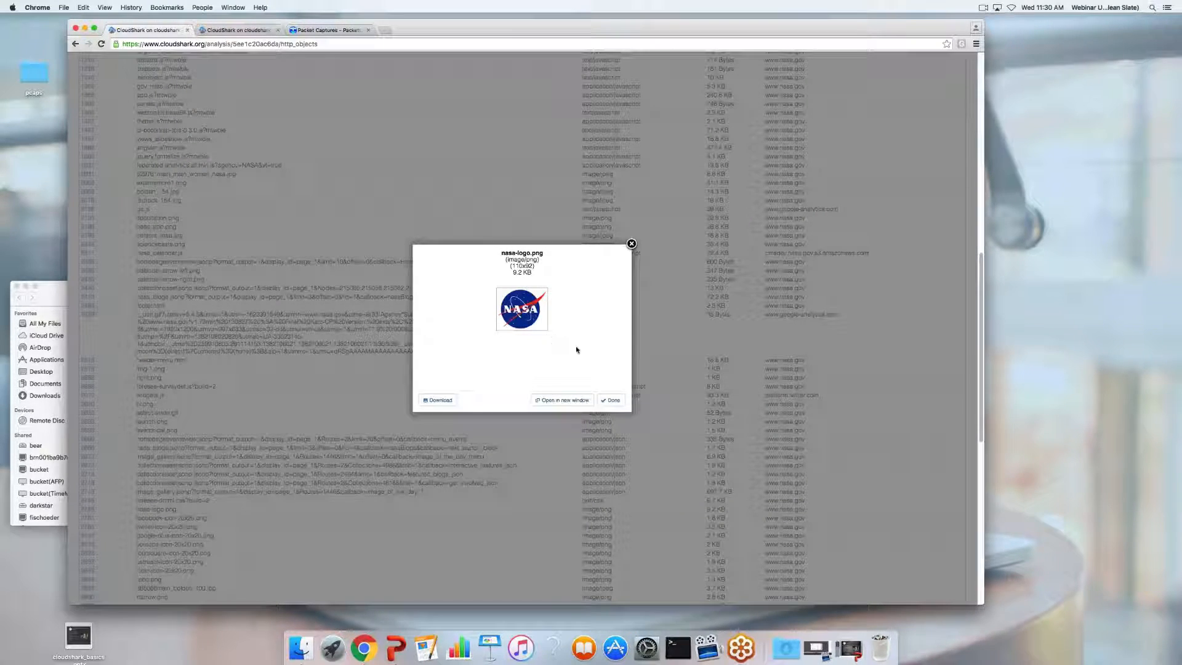
left_click(631, 244)
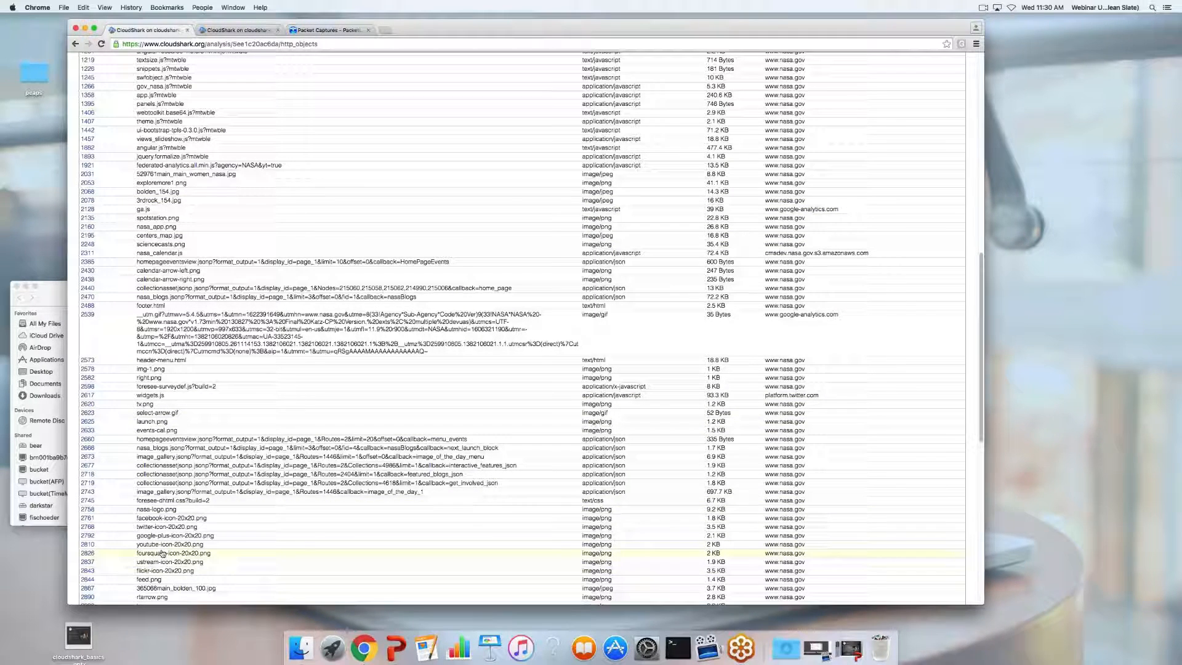
left_click(165, 509)
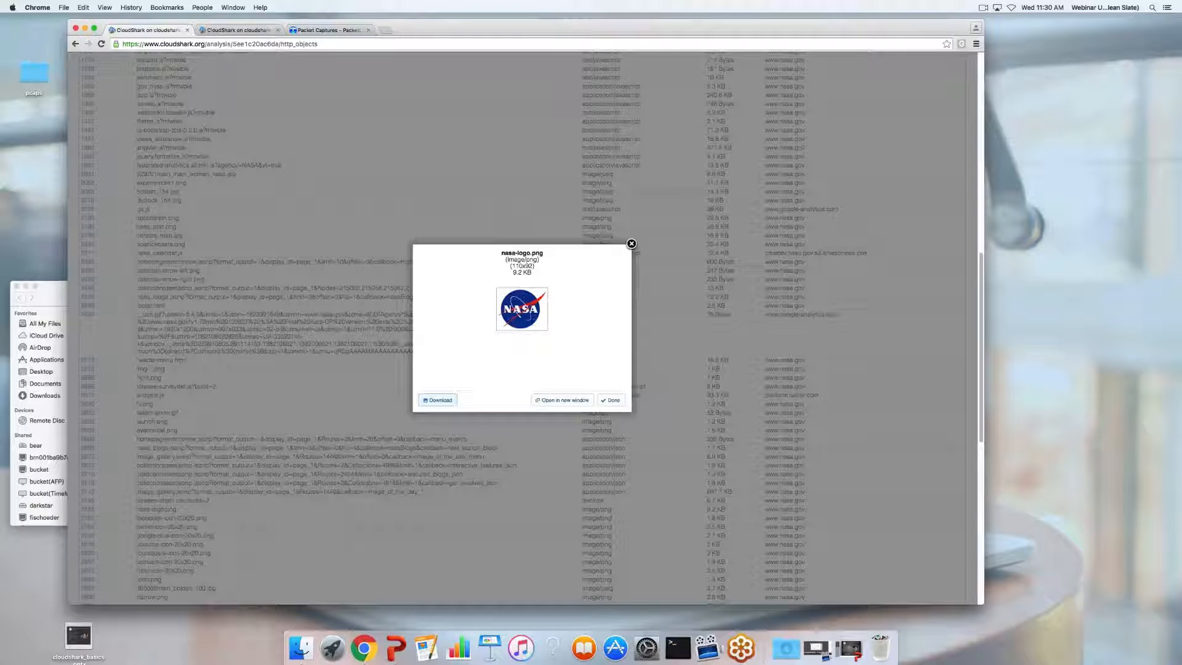
left_click(438, 400)
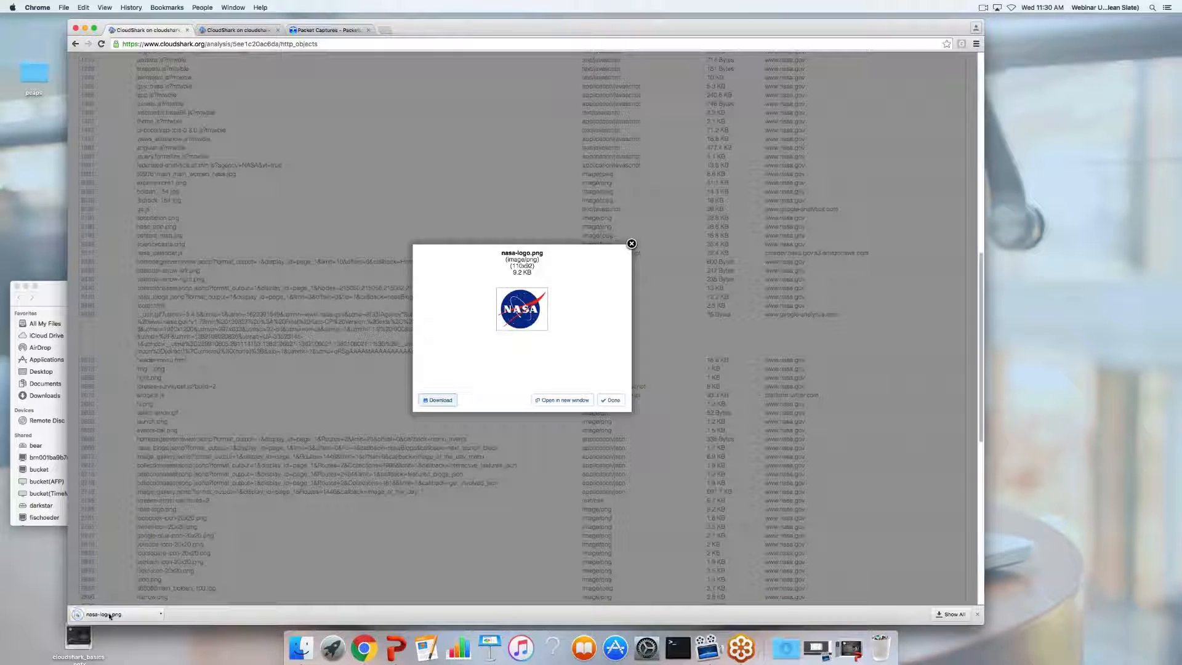
left_click(631, 244)
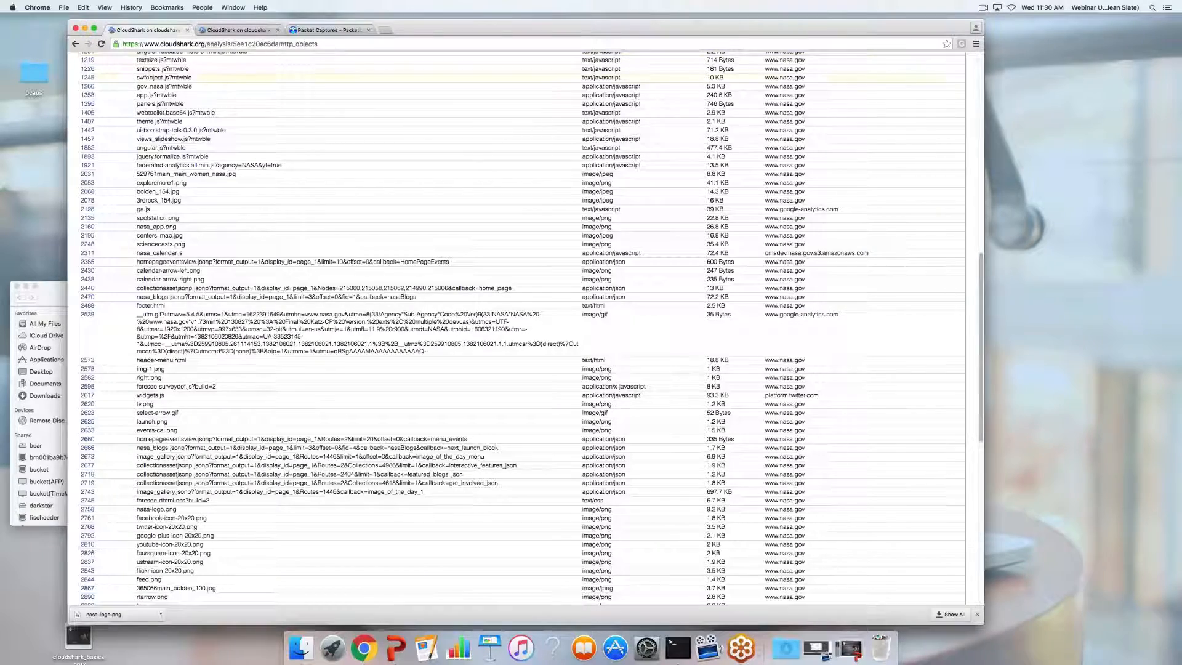
scroll(128, 79, "up", 10)
Open speedtest.pcapng from the captures list and scroll through its 16554 packets
left_click(114, 61)
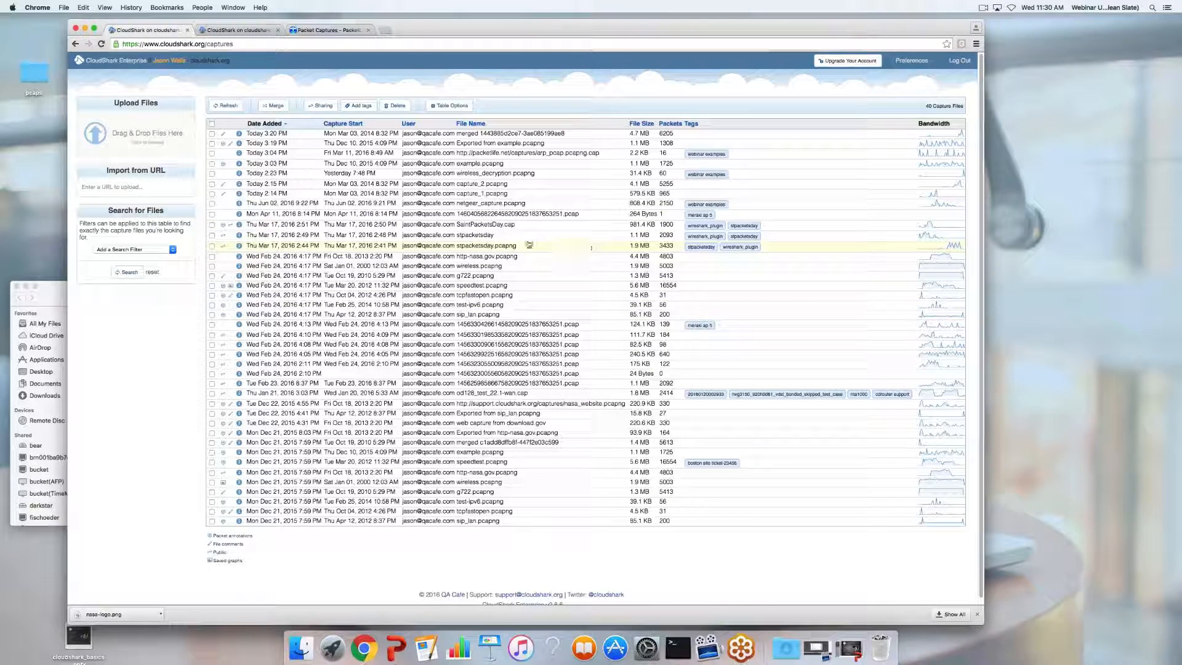
left_click(483, 287)
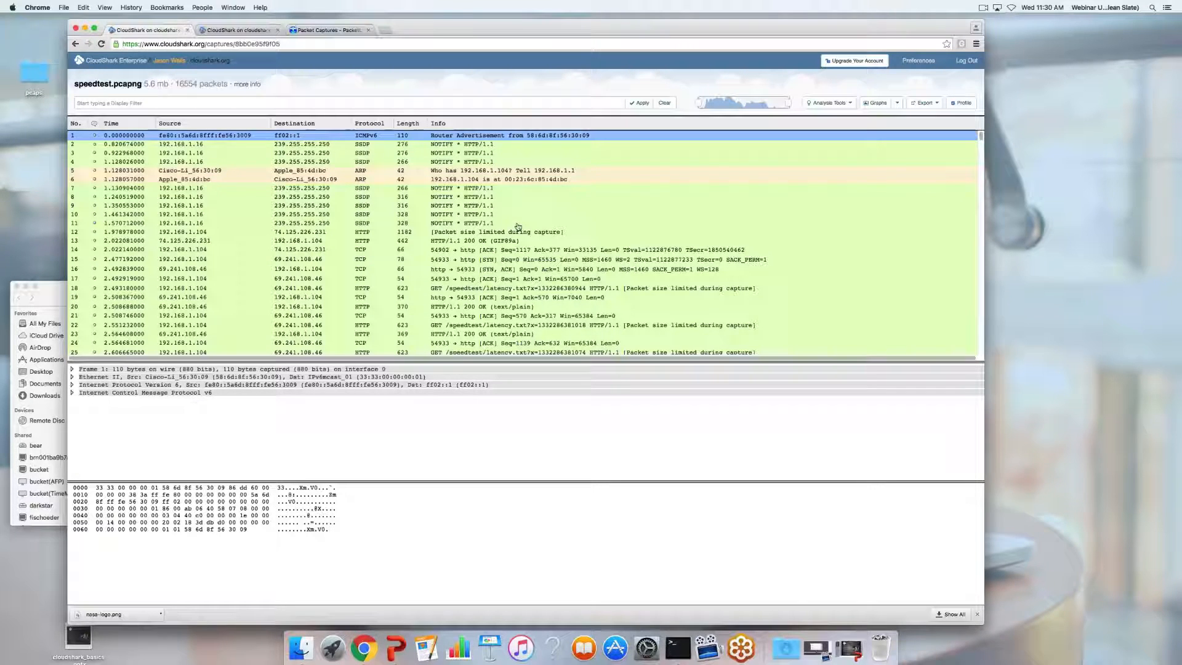
scroll(677, 222, "down", 5)
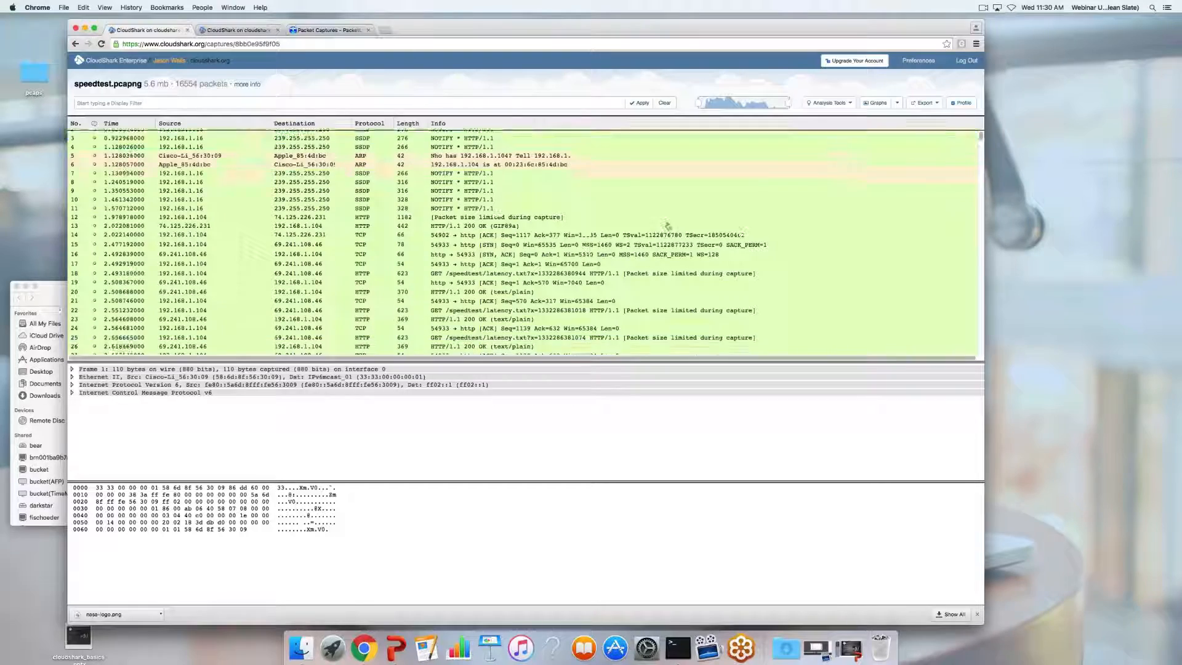
scroll(669, 226, "up", 5)
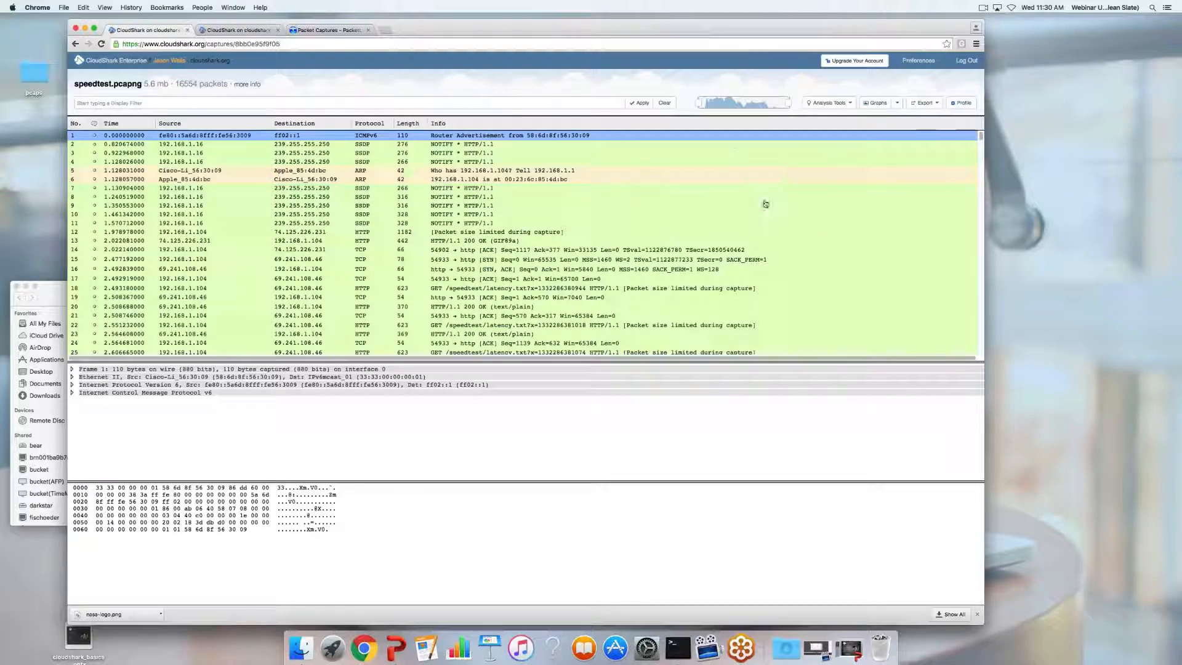
scroll(769, 197, "down", 10)
scroll(682, 265, "up", 10)
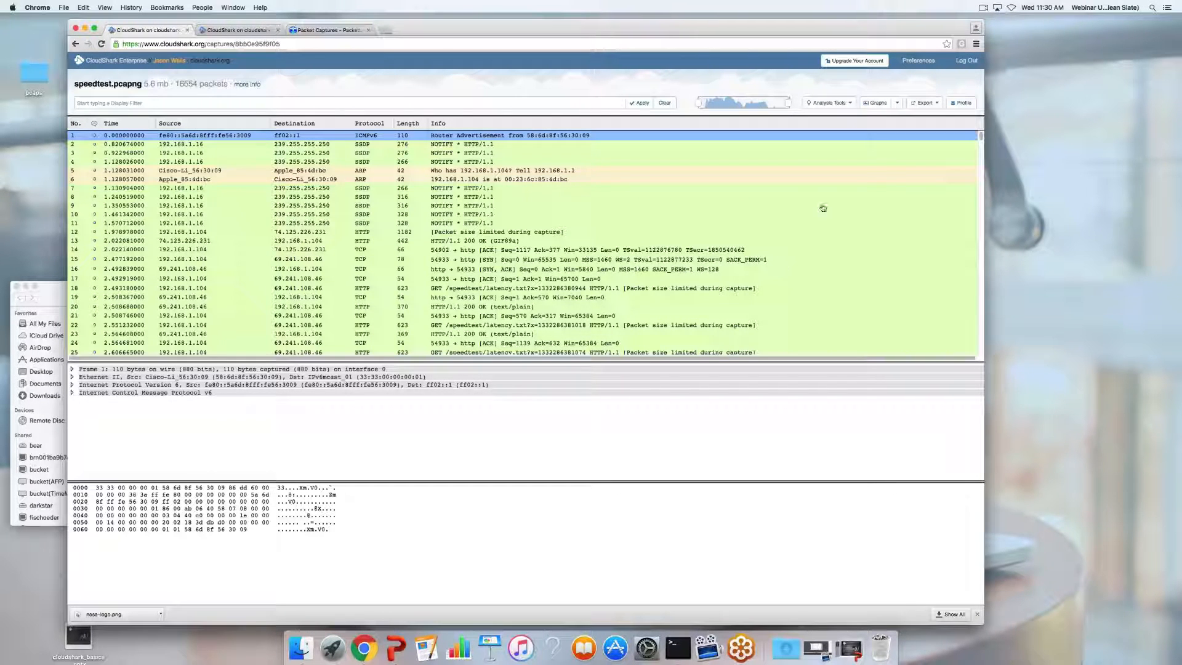
Open a built-in traffic graph, zoom into the 15–21 s span, and edit it as a new graph
left_click(885, 108)
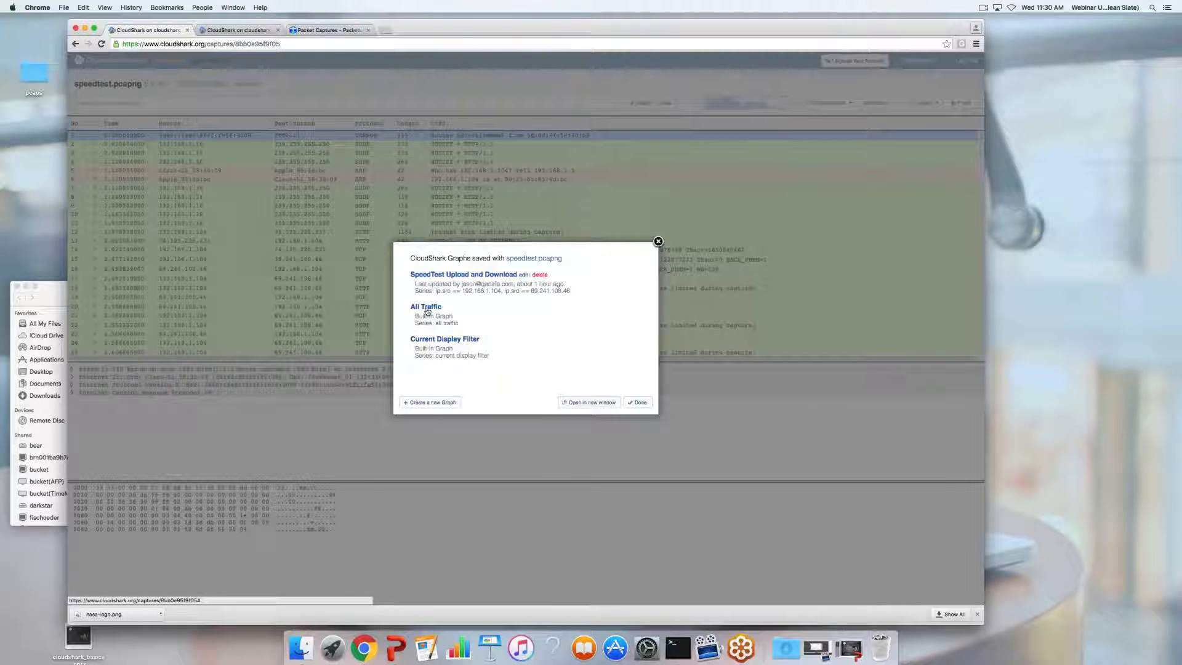
left_click(445, 339)
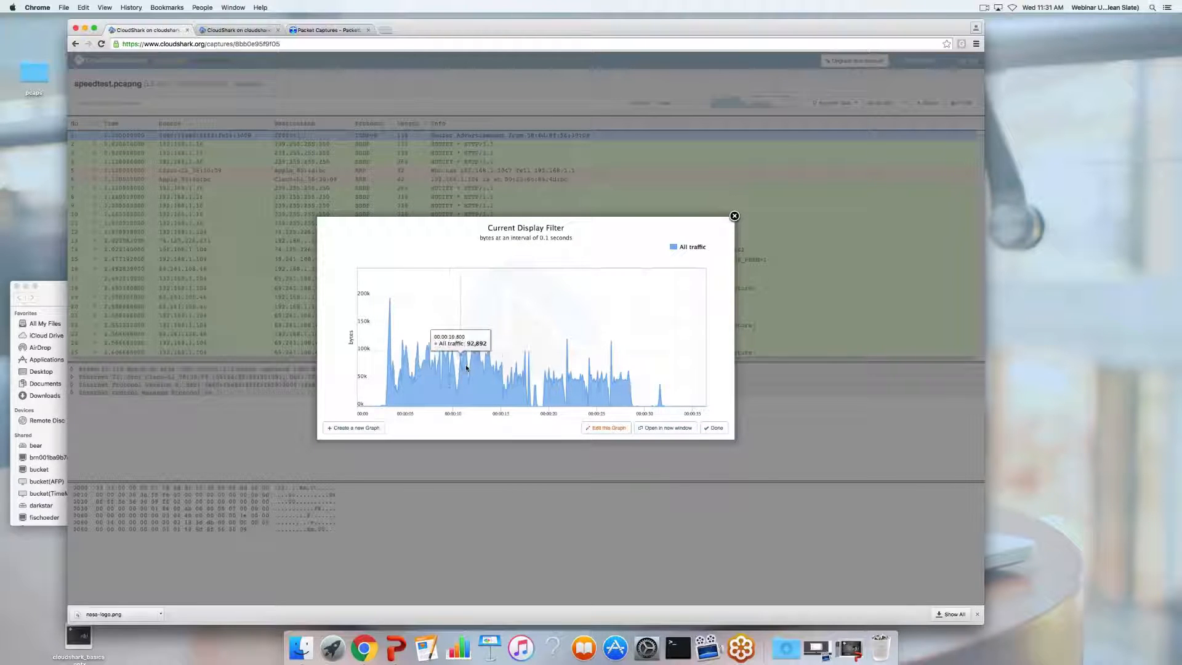
left_click_drag(499, 376, 557, 382)
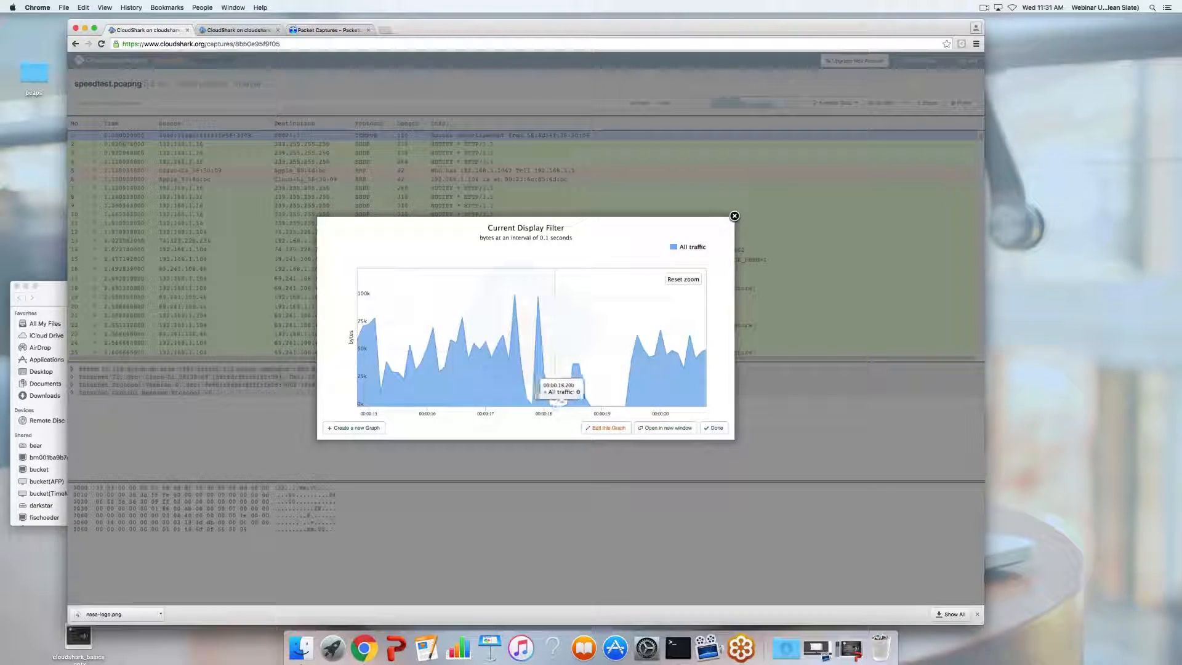
left_click(607, 428)
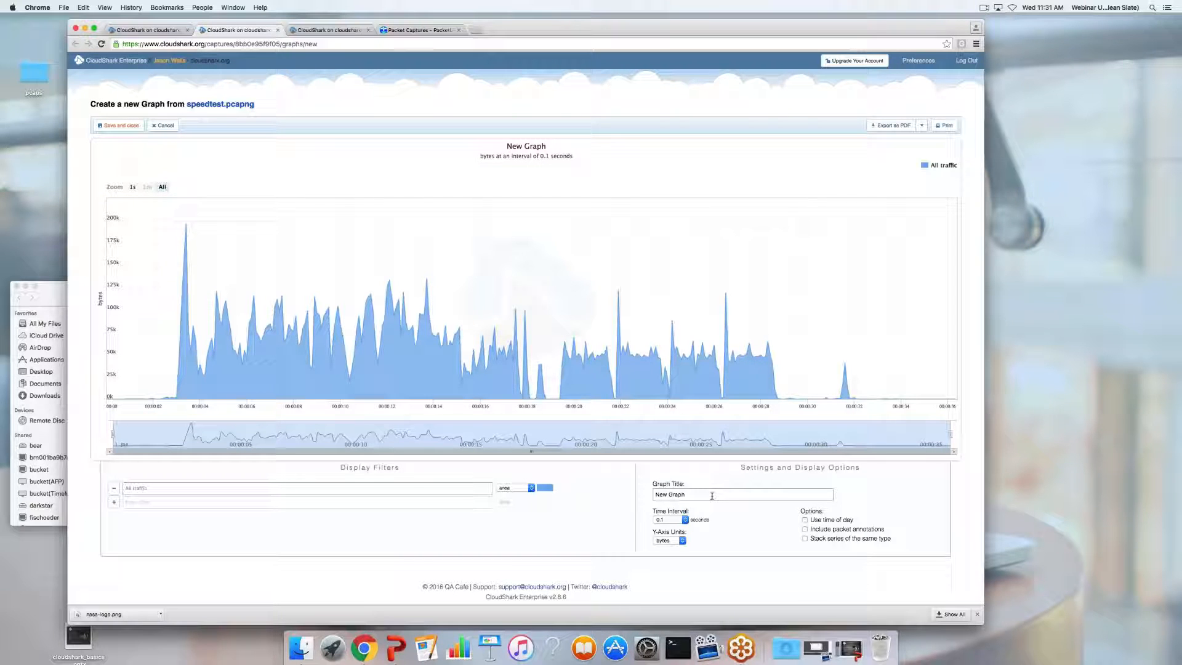
Redraw the new graph at 5 seconds, then 0.01 seconds, and return to the speedtest.pcapng display filter graph
left_click(685, 519)
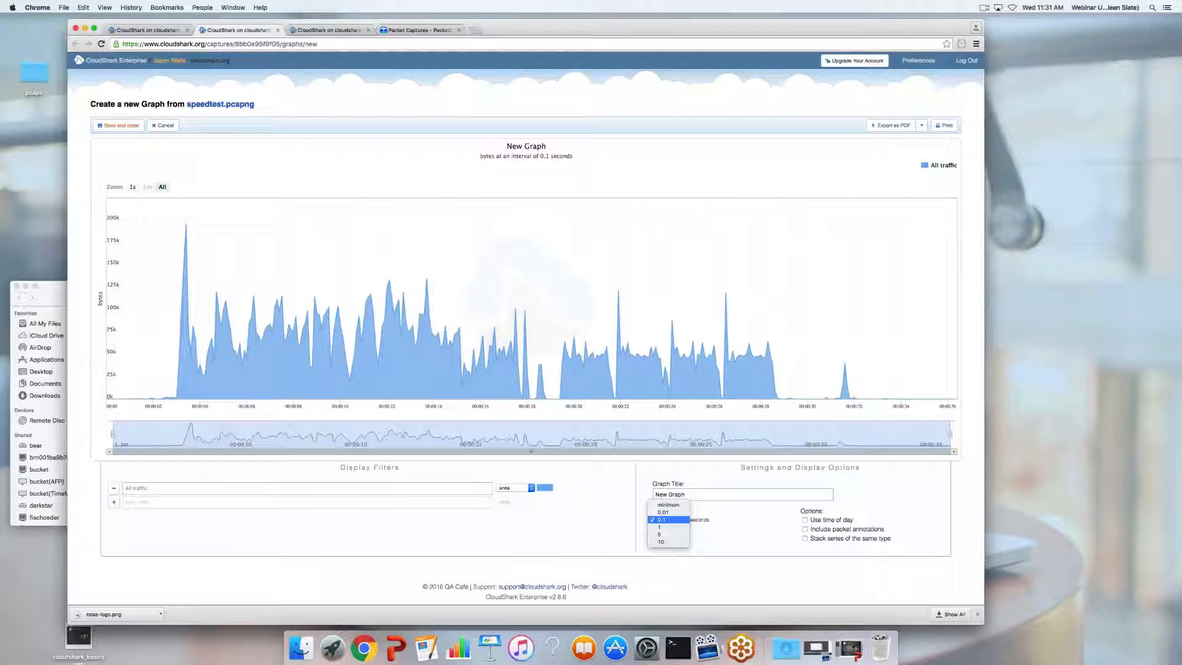
left_click(671, 534)
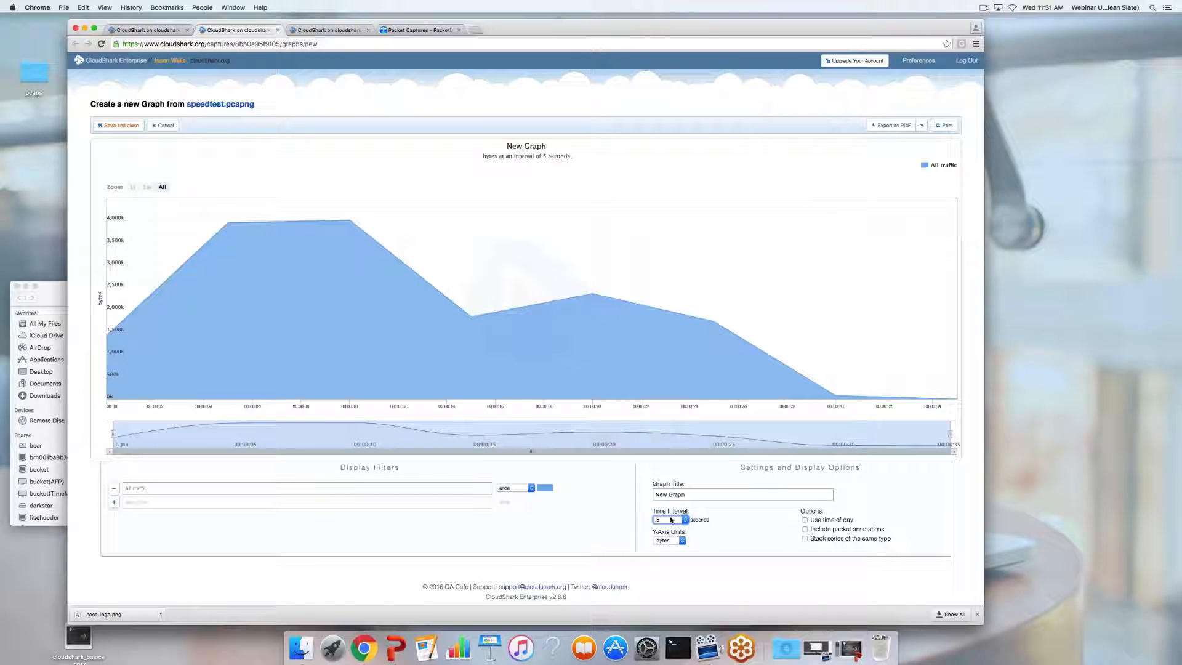
left_click(670, 521)
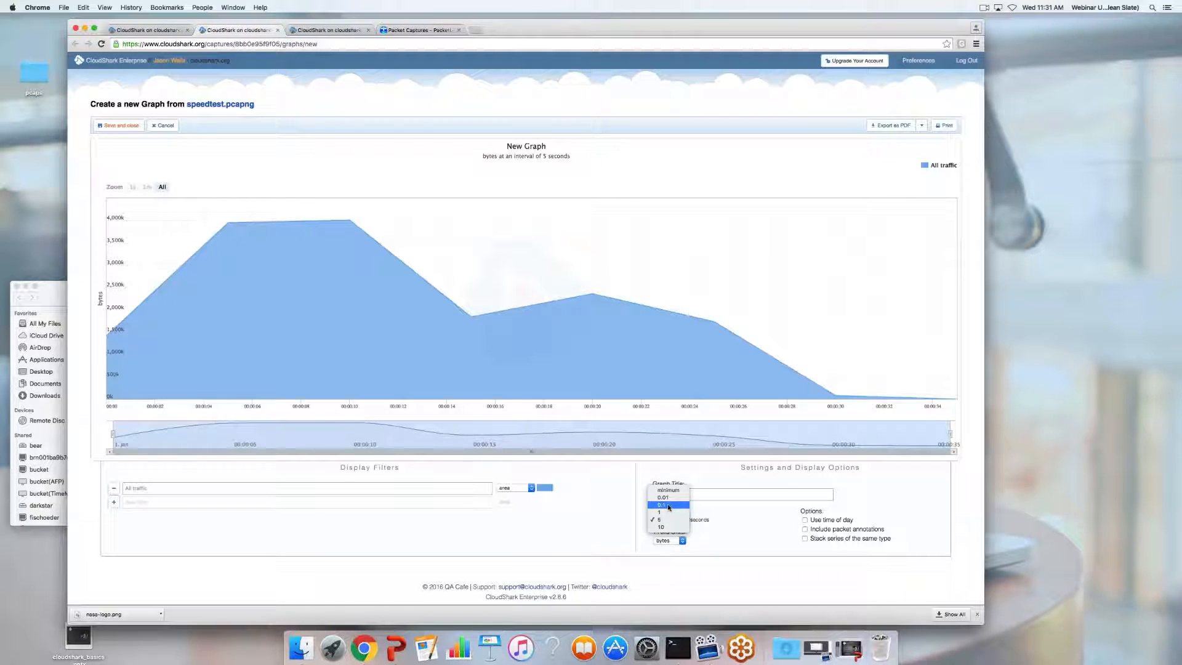
left_click(668, 499)
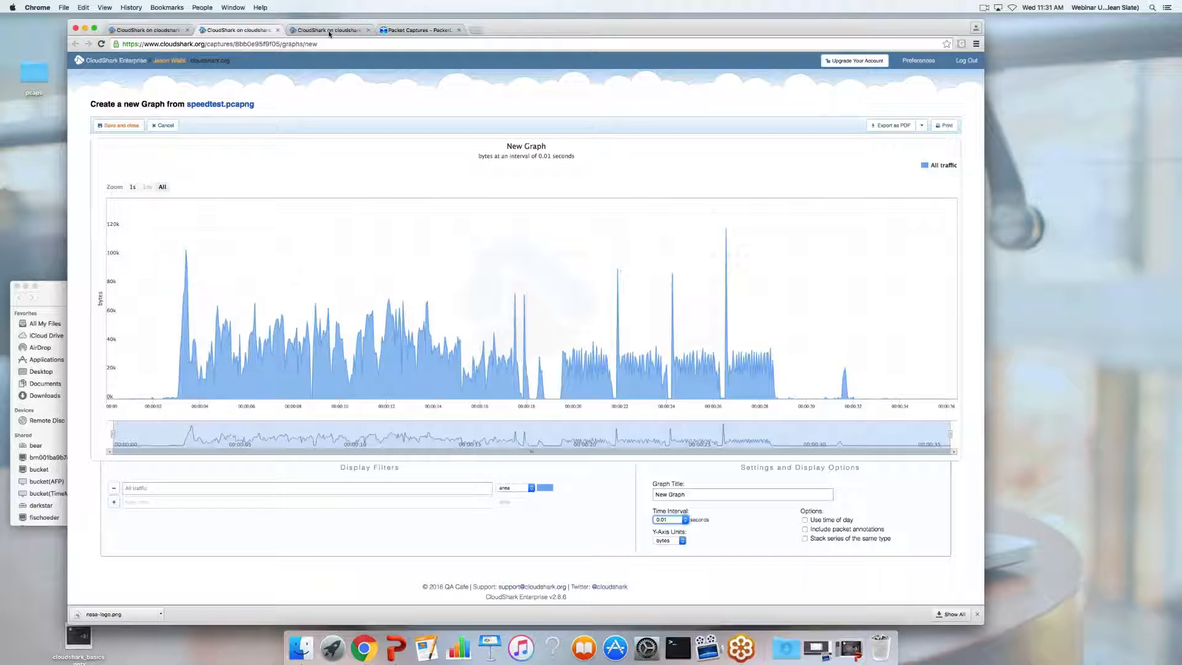
left_click(166, 31)
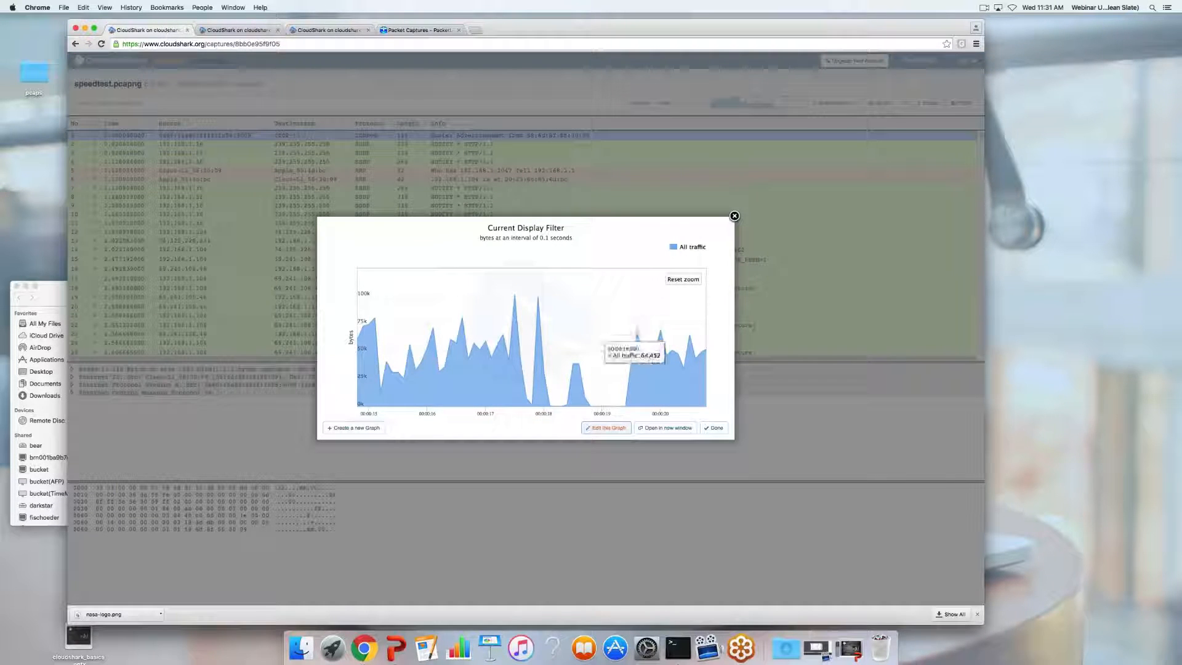
Open the saved 'SpeedTest Upload and Download' graph of speedtest.pcapng full size in a new tab for editing
left_click(714, 427)
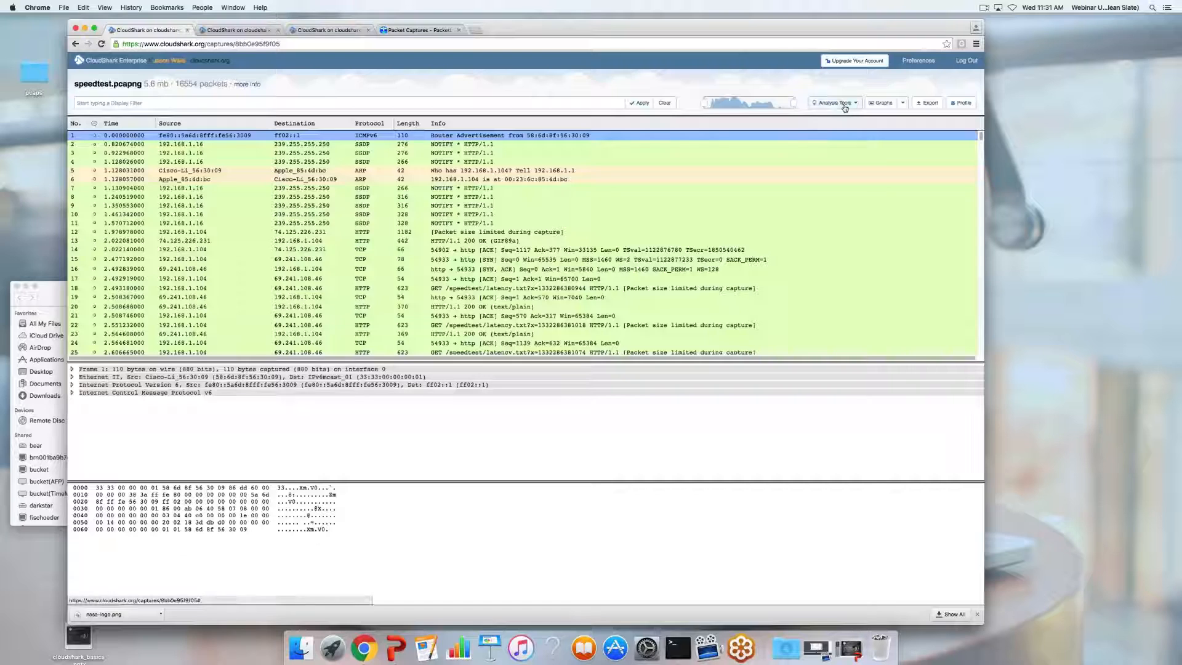
left_click(834, 103)
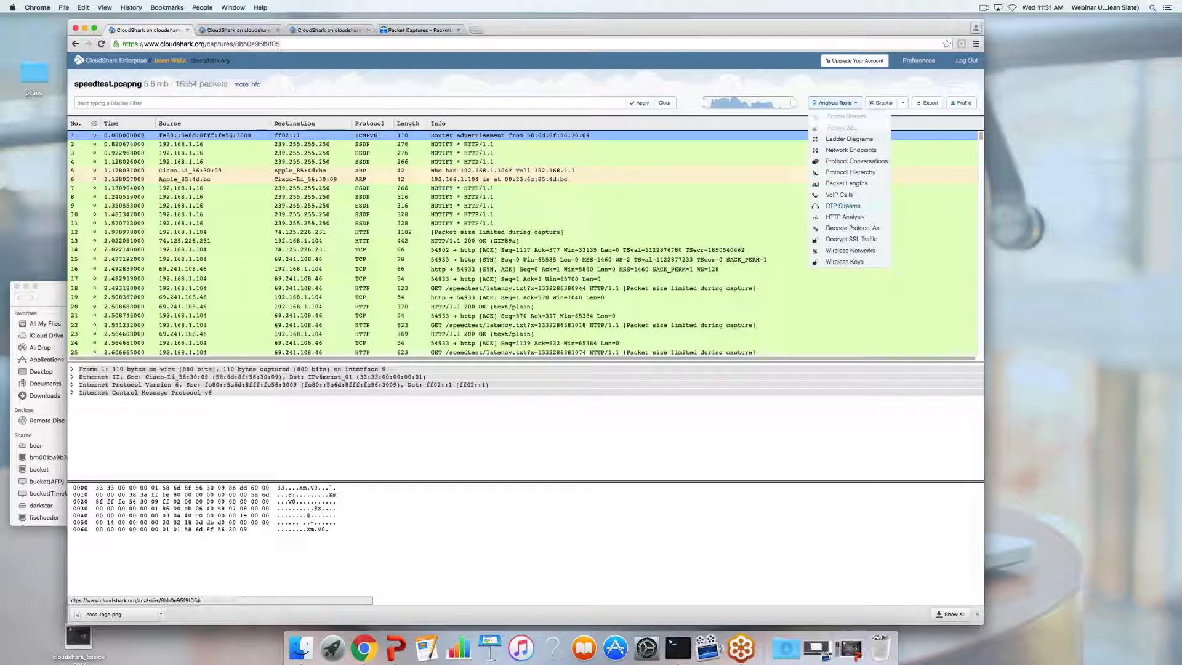
left_click(881, 103)
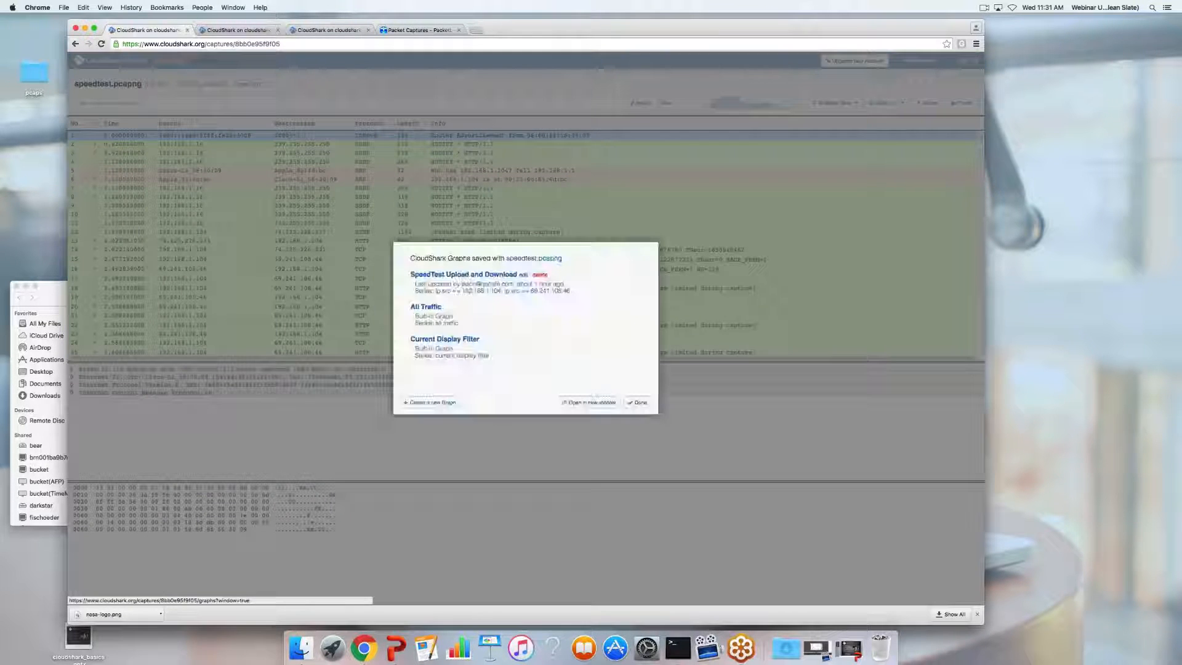
left_click(497, 278)
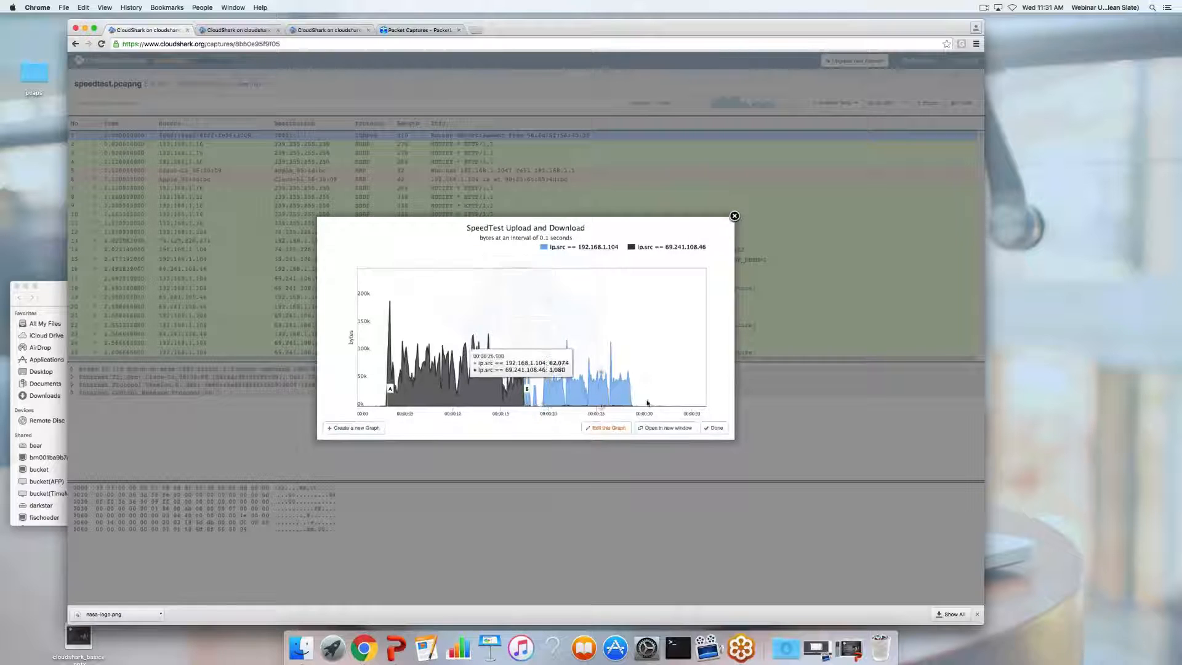
left_click(666, 428)
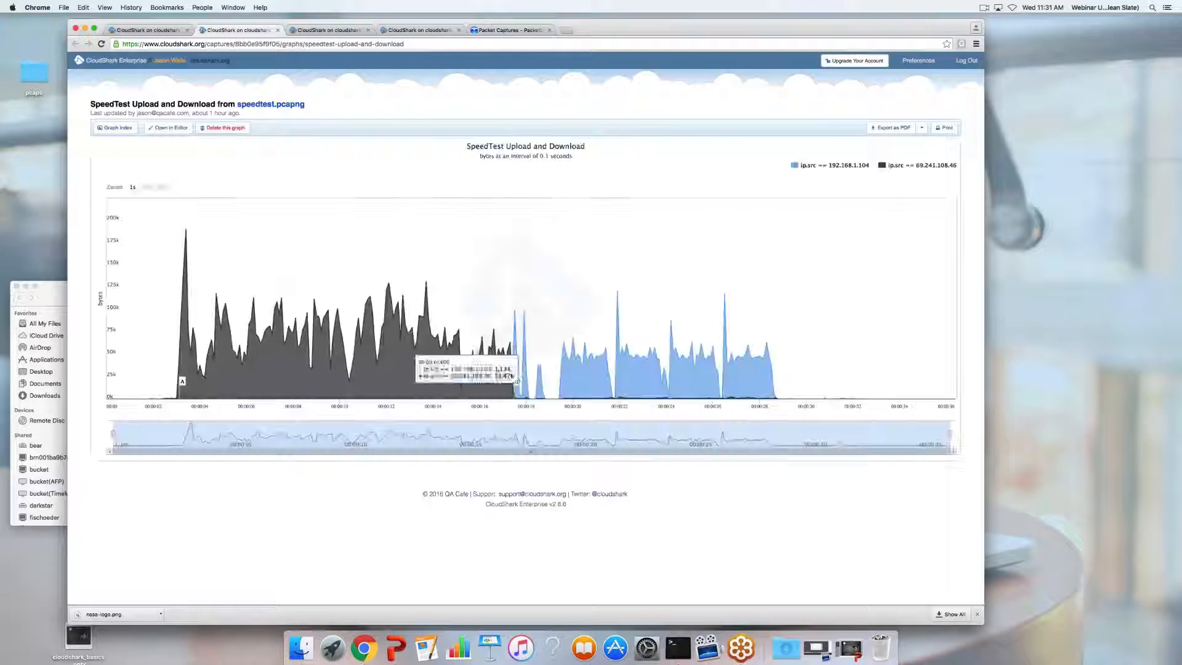
left_click(164, 128)
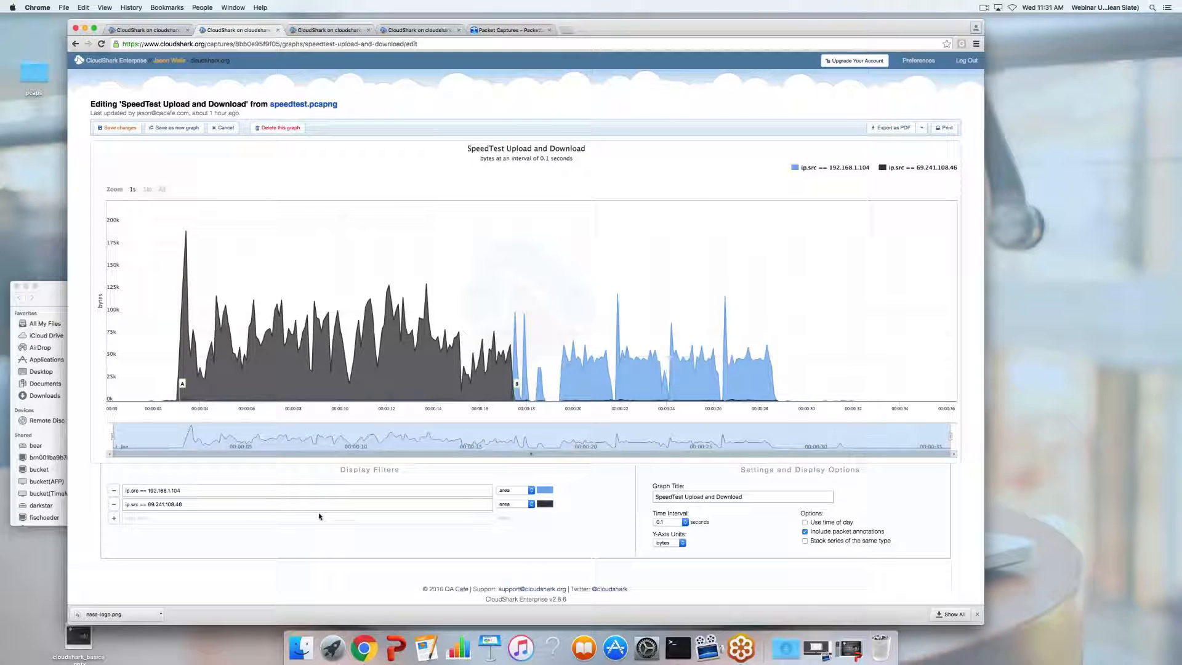
left_click(192, 492)
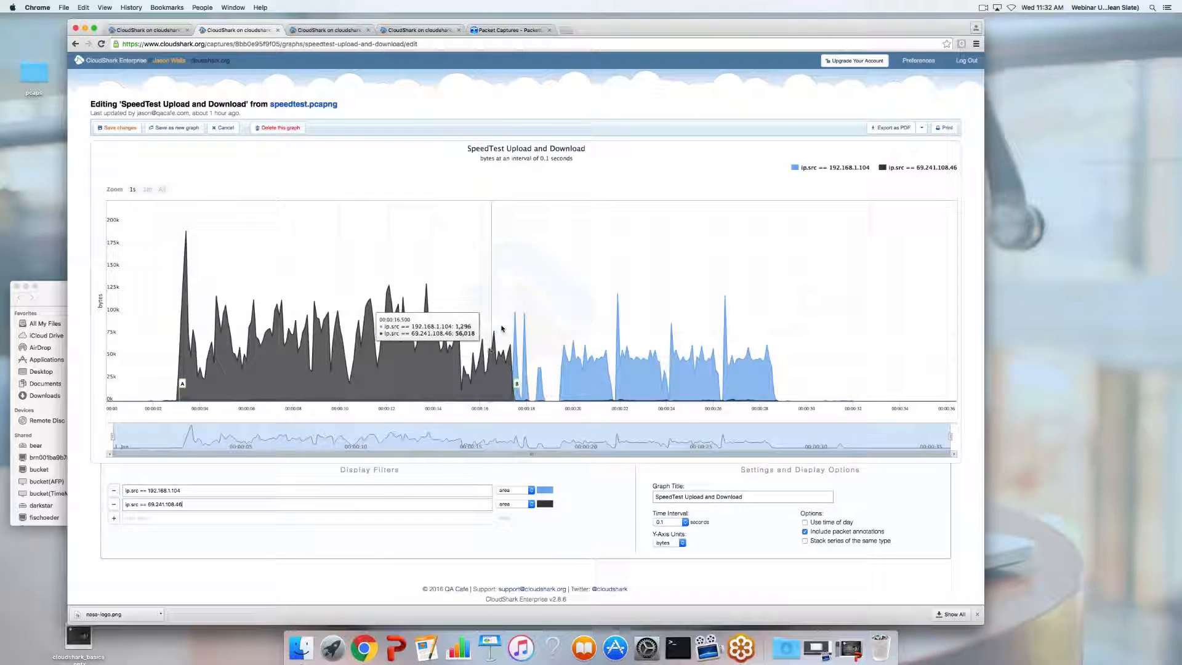
left_click(672, 546)
left_click(671, 545)
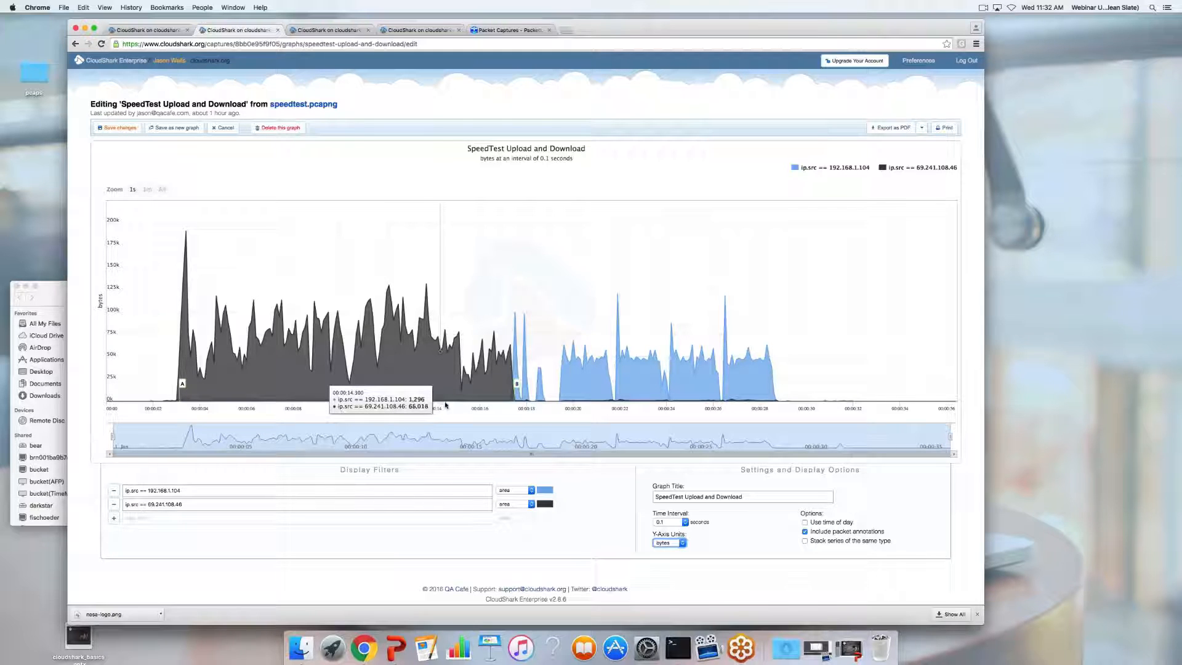
left_click(672, 543)
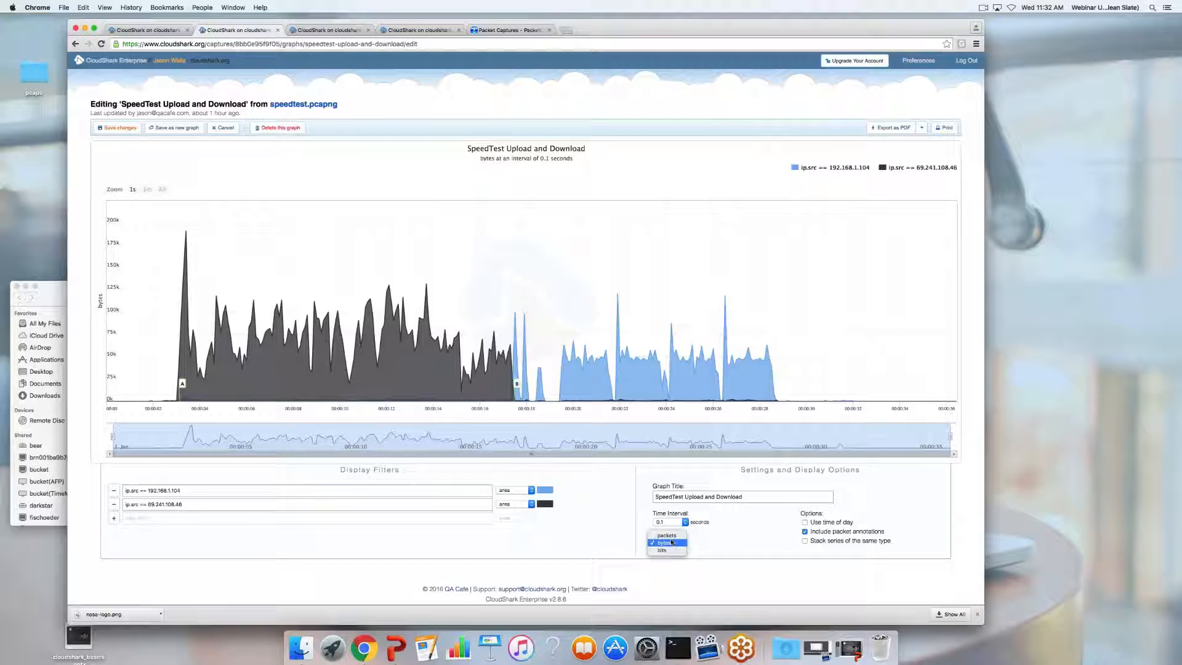
left_click(667, 535)
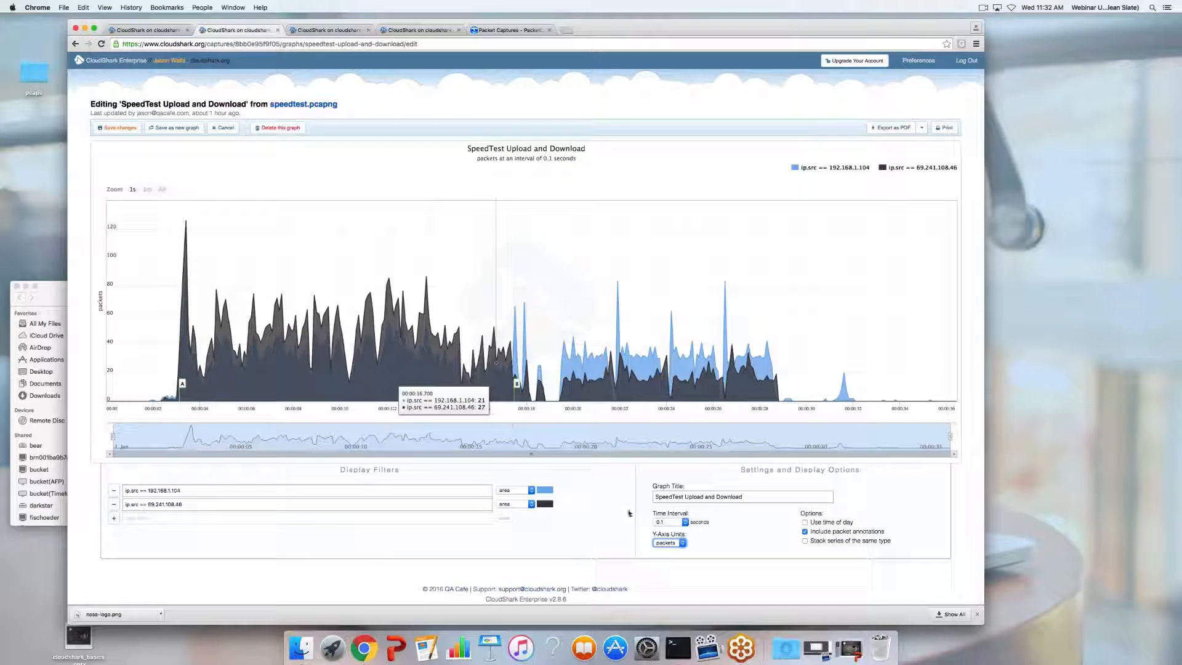
left_click(676, 549)
left_click(673, 545)
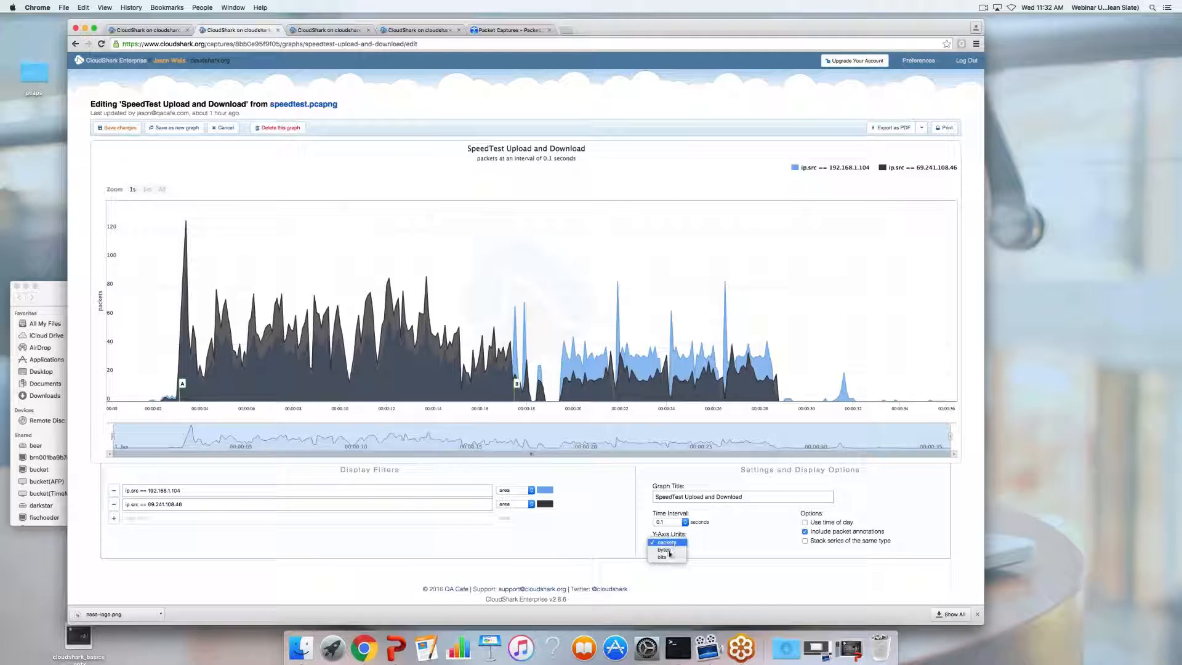
left_click(648, 551)
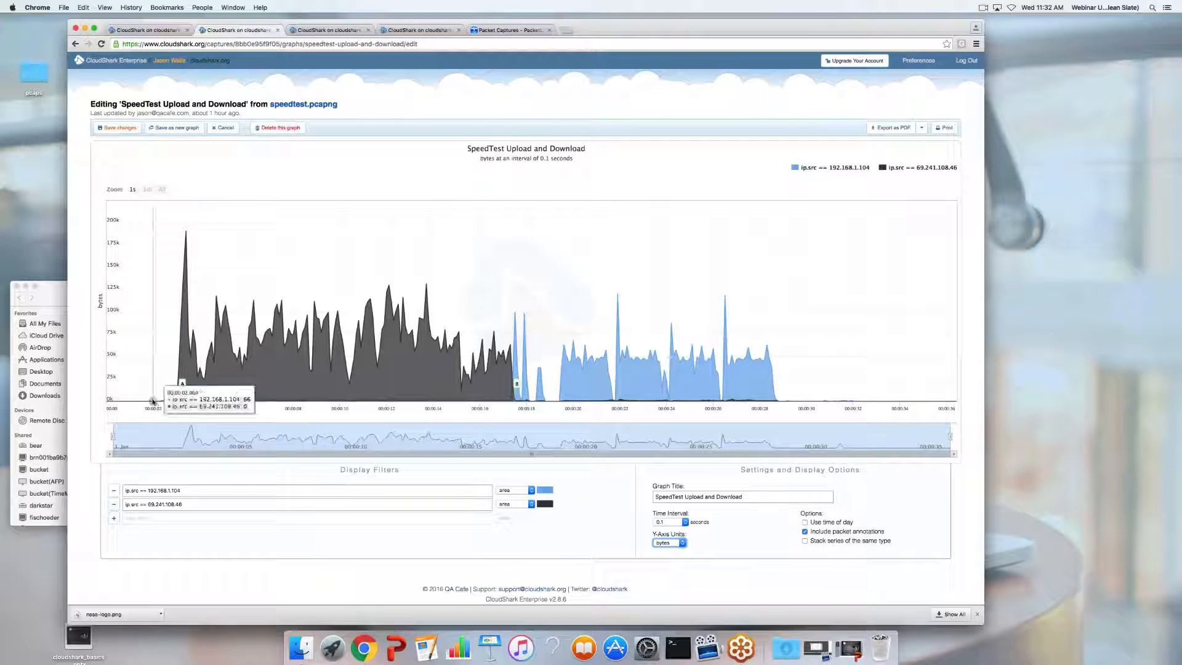
mouse_move(183, 387)
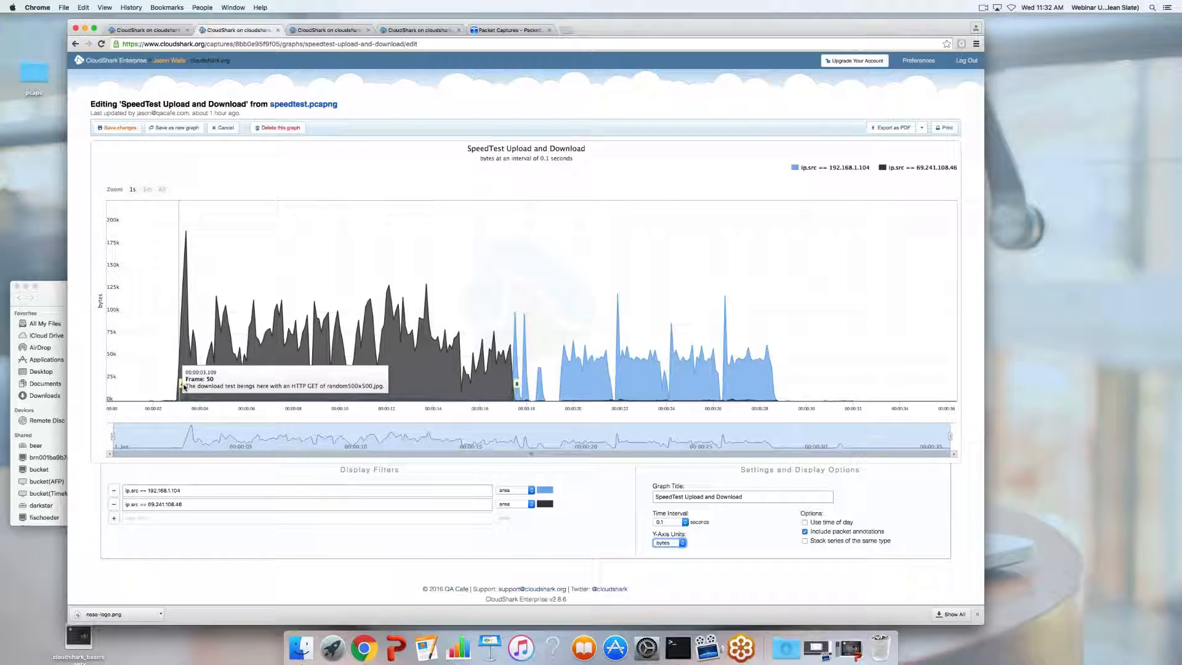
mouse_move(520, 400)
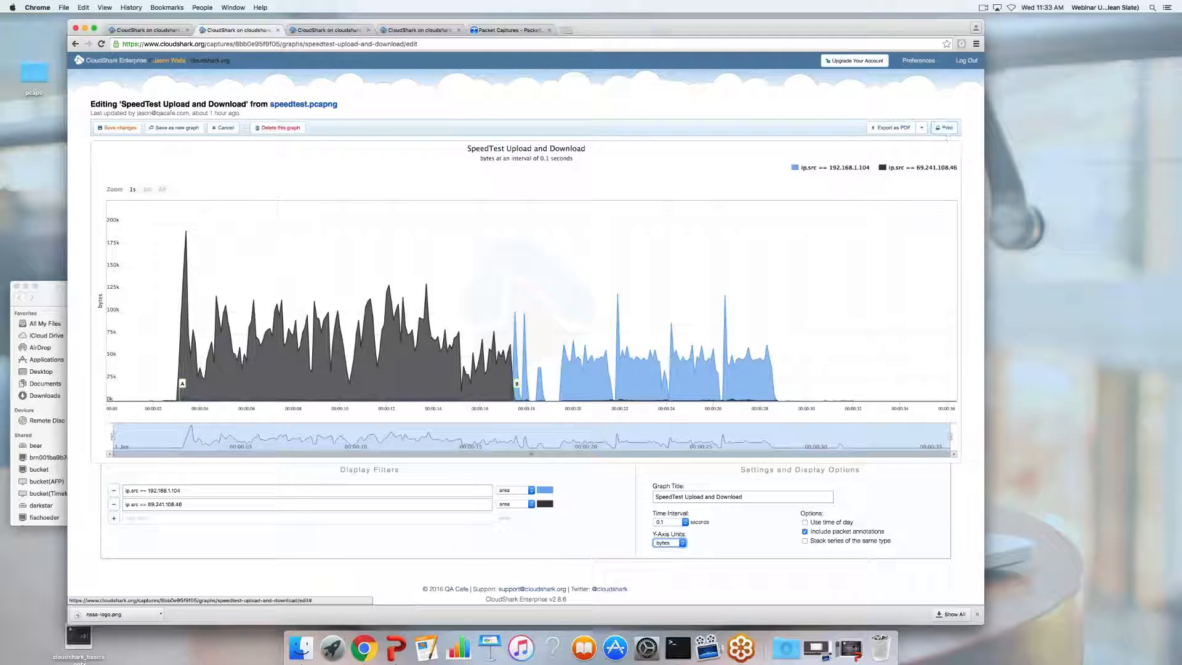
Check the graph's image export formats, go to the capture list, then show cloudshark_basics.pptx's Resources slide
left_click(922, 128)
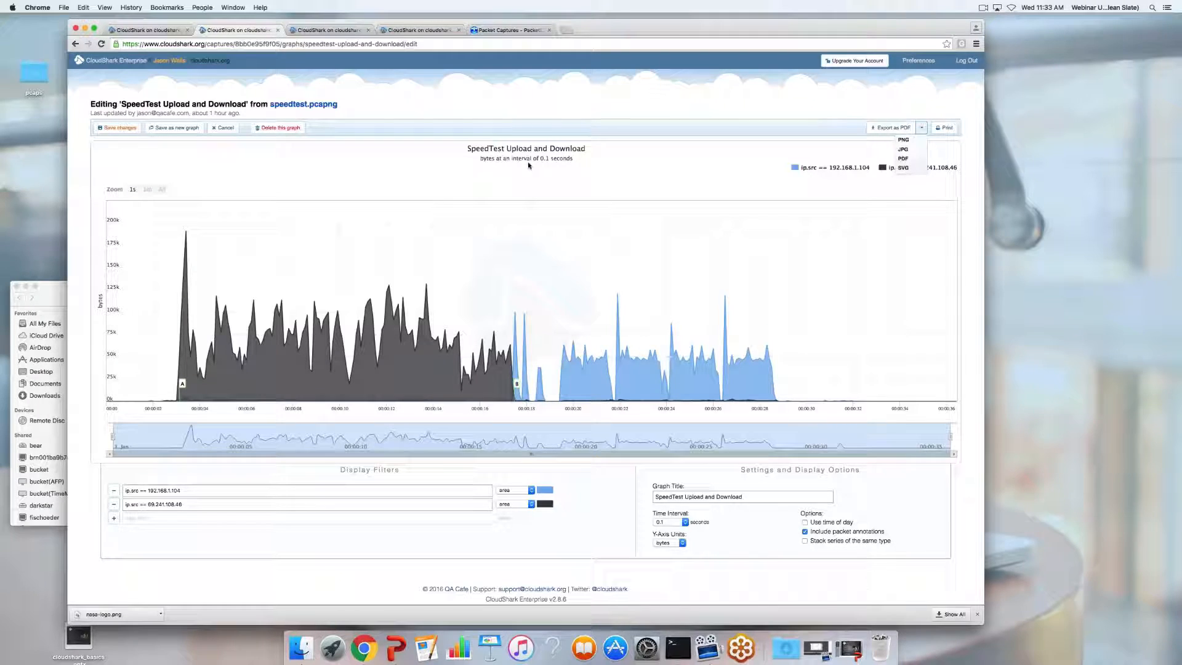
left_click(136, 62)
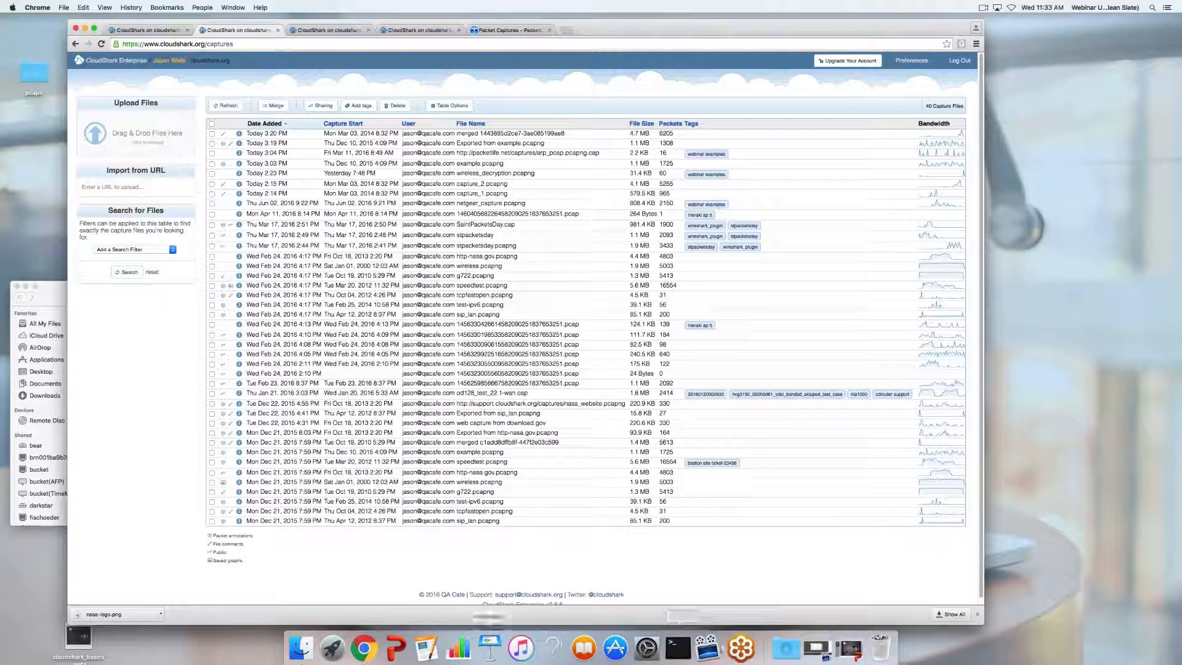
left_click(397, 646)
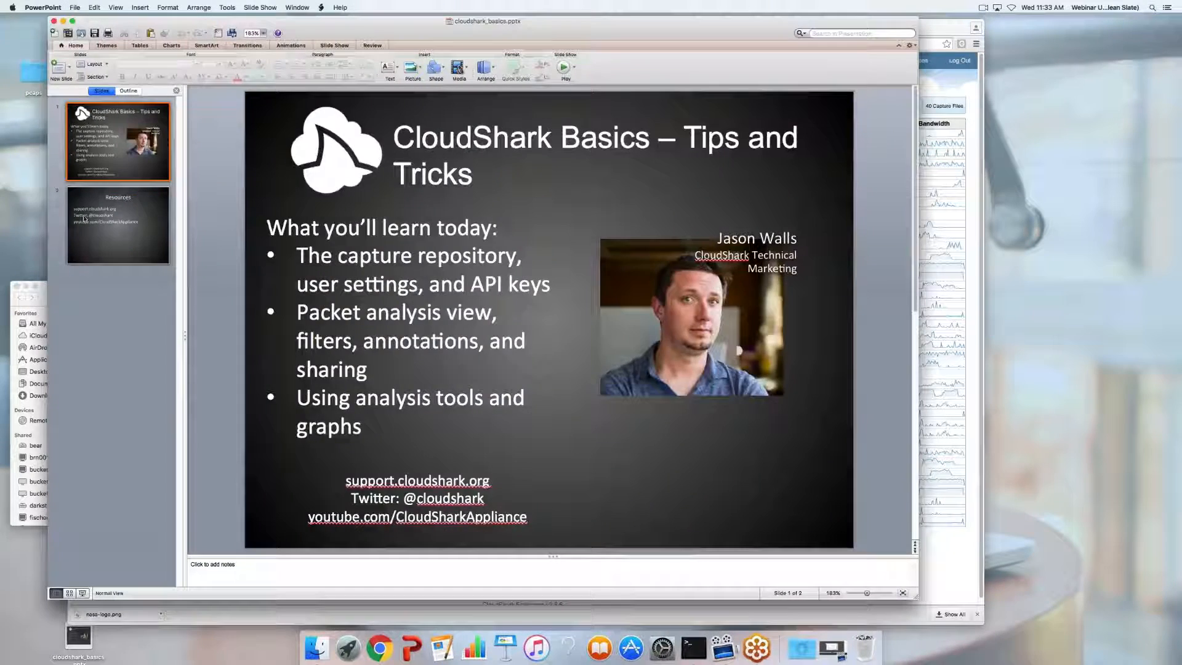
left_click(84, 219)
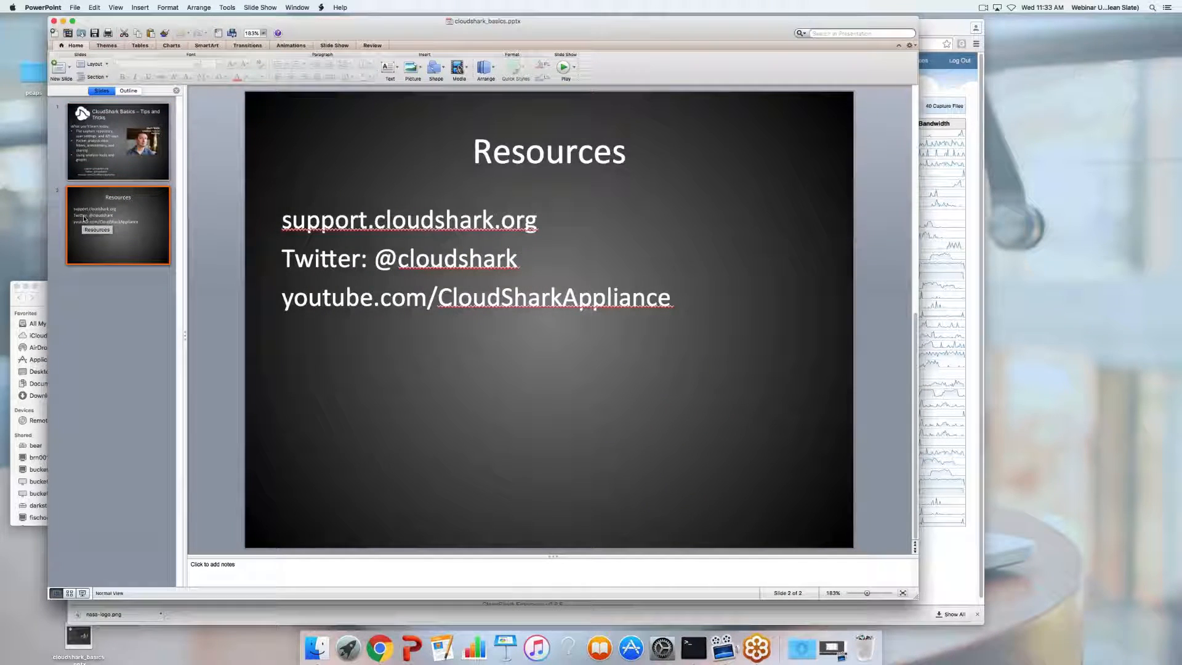